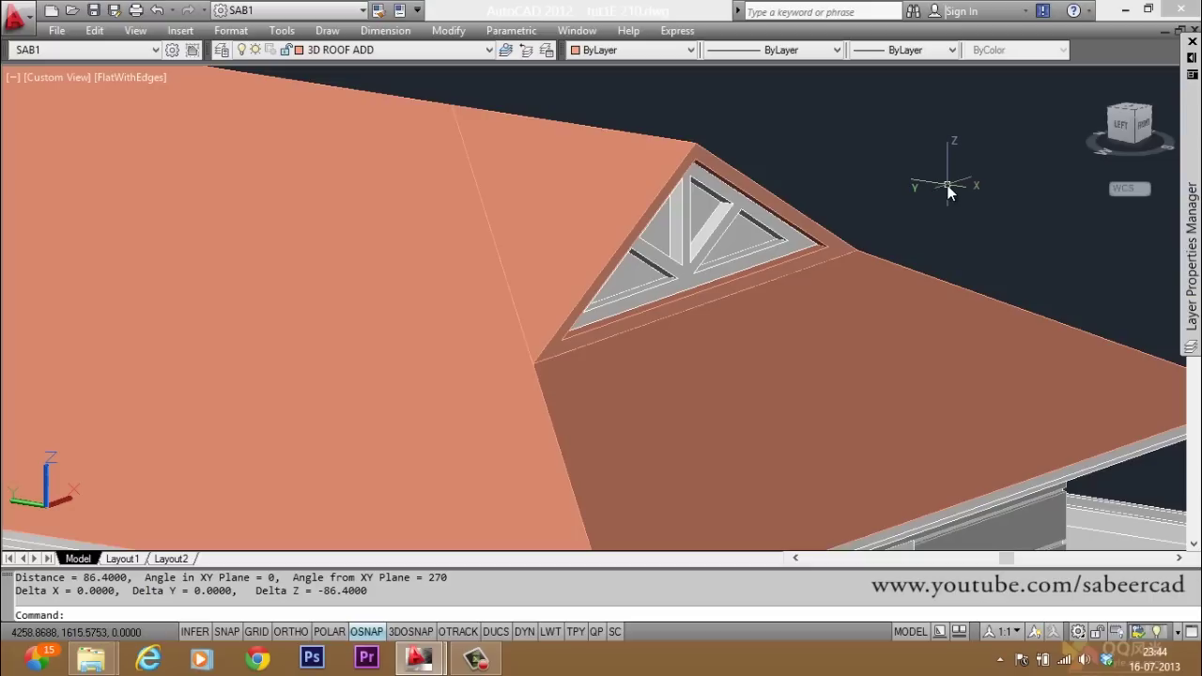
Switch from the finished roof example to the tut1E.dwg house drawing
{"action": "left_click", "coordinate": [850, 412]}
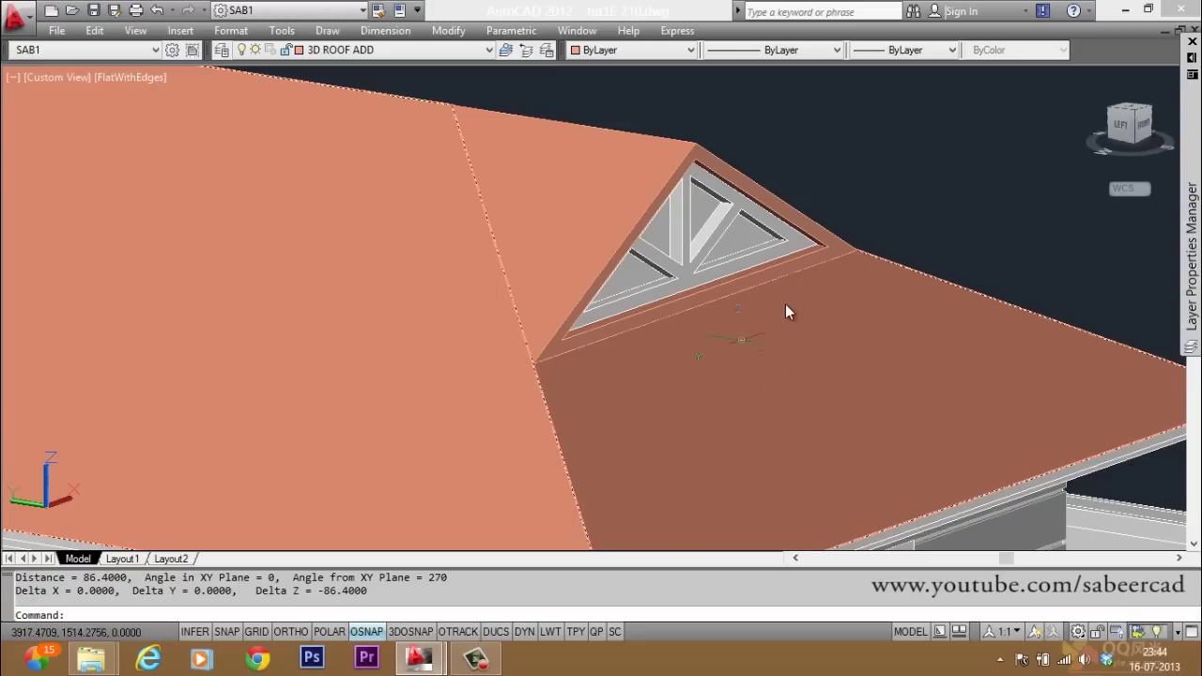
{"action": "left_click", "coordinate": [595, 35]}
{"action": "left_click", "coordinate": [615, 204]}
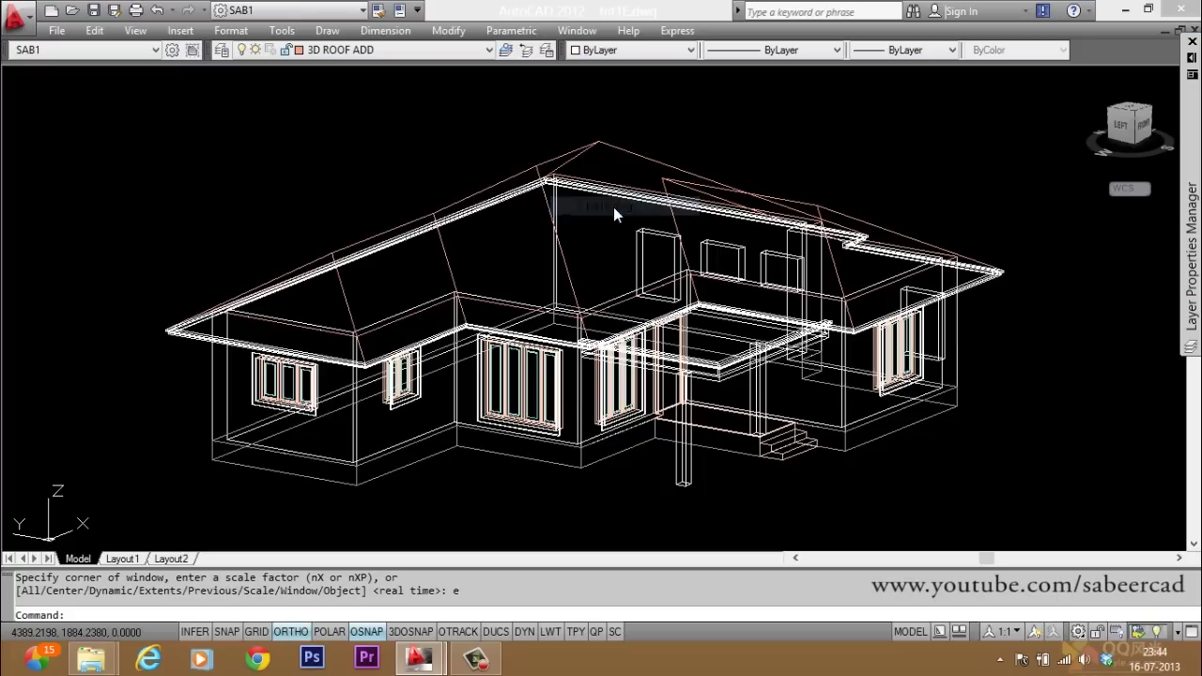
Freeze the 3D MOULD layer to hide the mouldings around the roof edge
{"action": "scroll", "coordinate": [794, 304], "scroll_direction": "up", "scroll_amount": 2}
{"action": "scroll", "coordinate": [793, 304], "scroll_direction": "down", "scroll_amount": 3}
{"action": "scroll", "coordinate": [781, 302], "scroll_direction": "up", "scroll_amount": 2}
{"action": "scroll", "coordinate": [780, 303], "scroll_direction": "up", "scroll_amount": 3}
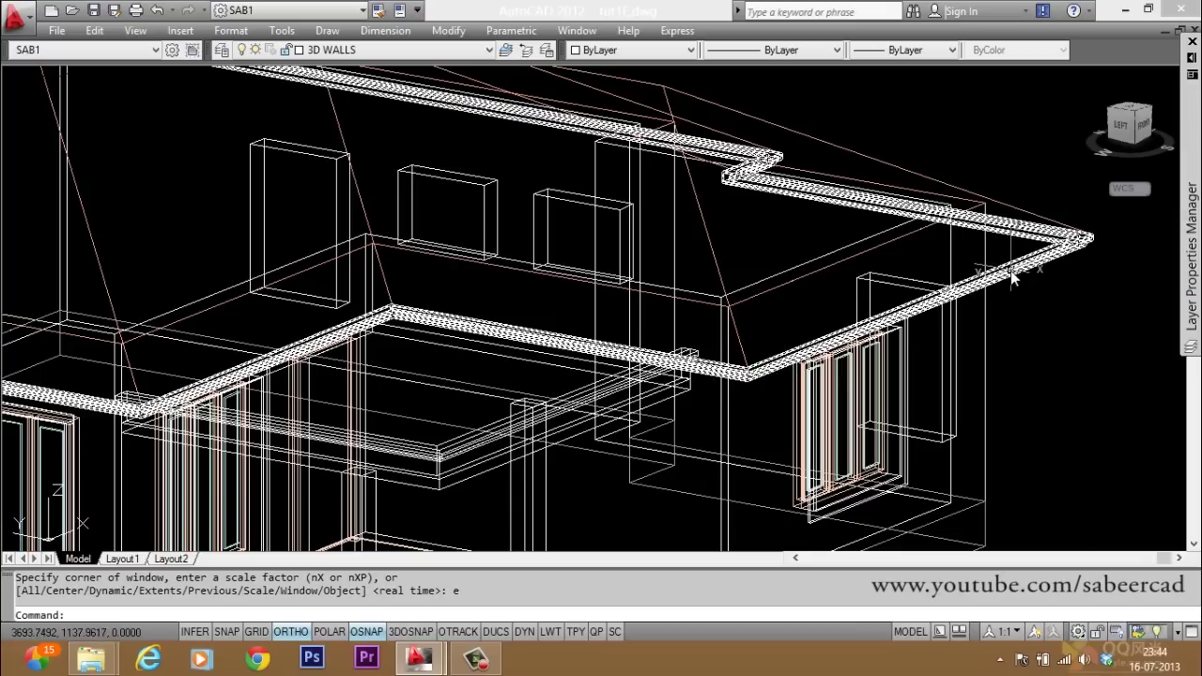
{"action": "left_click", "coordinate": [410, 50]}
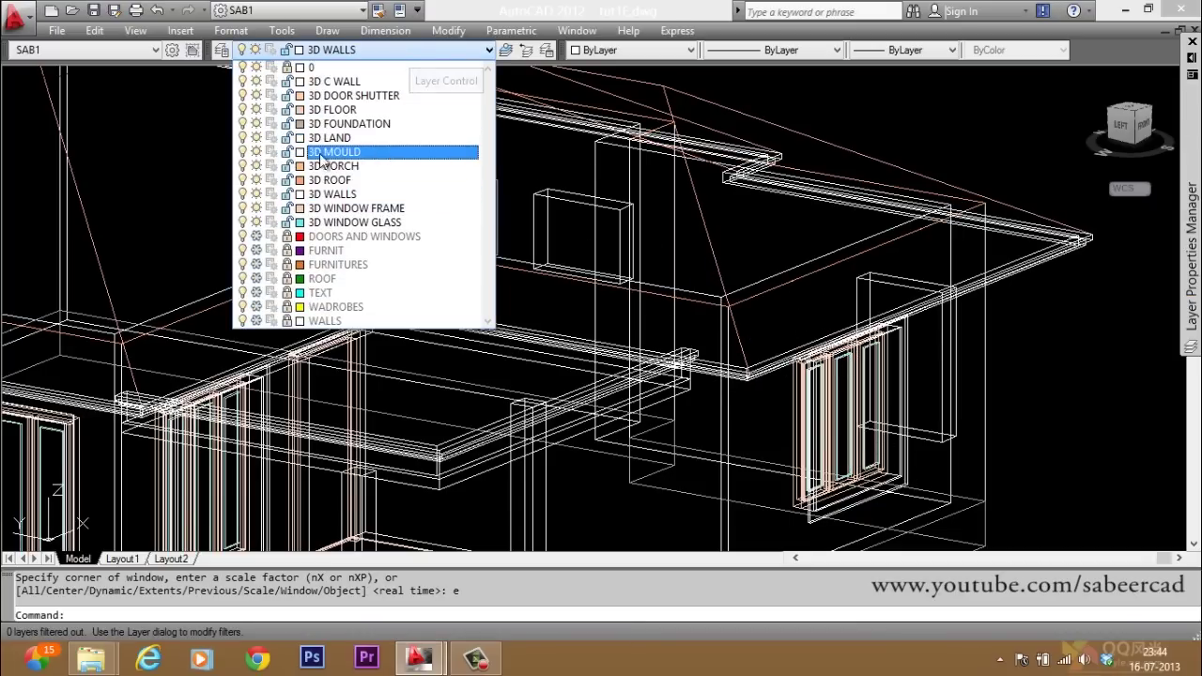
{"action": "left_click", "coordinate": [257, 152]}
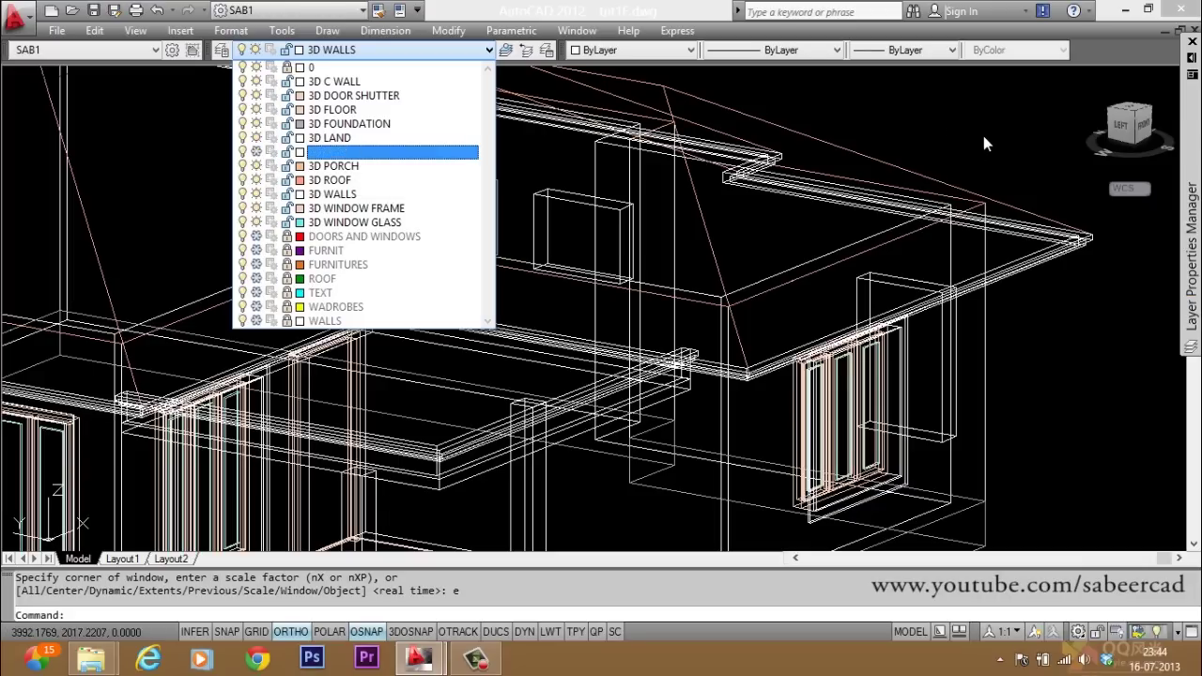
Measure the roof's vertical height from the ridge end to the eave corner, using an .XY point filter at the ridge end
{"action": "scroll", "coordinate": [689, 322], "scroll_direction": "up", "scroll_amount": 3}
{"action": "scroll", "coordinate": [652, 341], "scroll_direction": "down", "scroll_amount": 3}
{"action": "scroll", "coordinate": [960, 406], "scroll_direction": "up", "scroll_amount": 3}
{"action": "type", "text": "u"}
{"action": "key", "text": "Escape"}
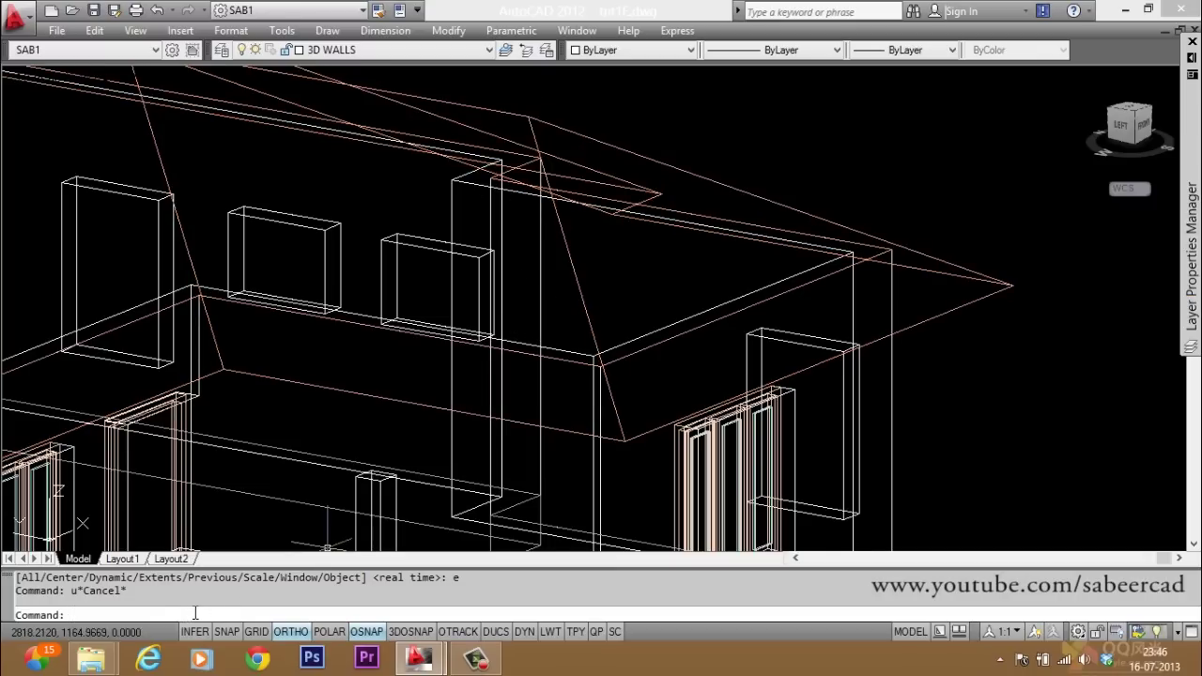
{"action": "key", "text": "Return"}
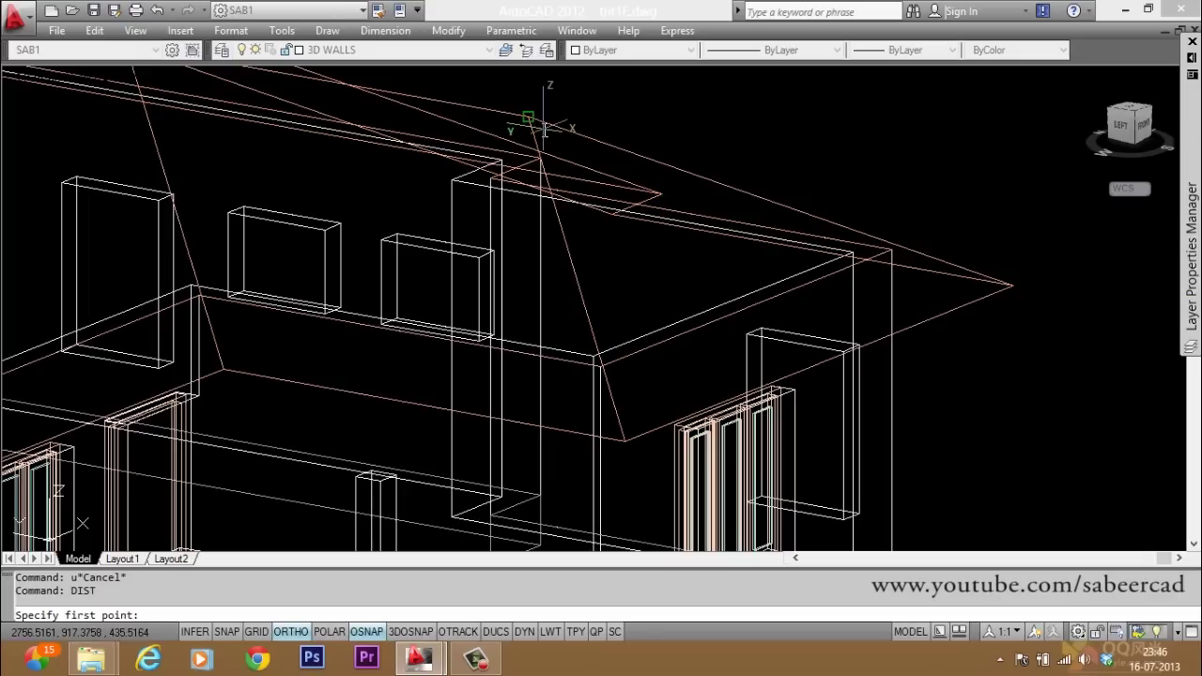
{"action": "left_click", "coordinate": [543, 126]}
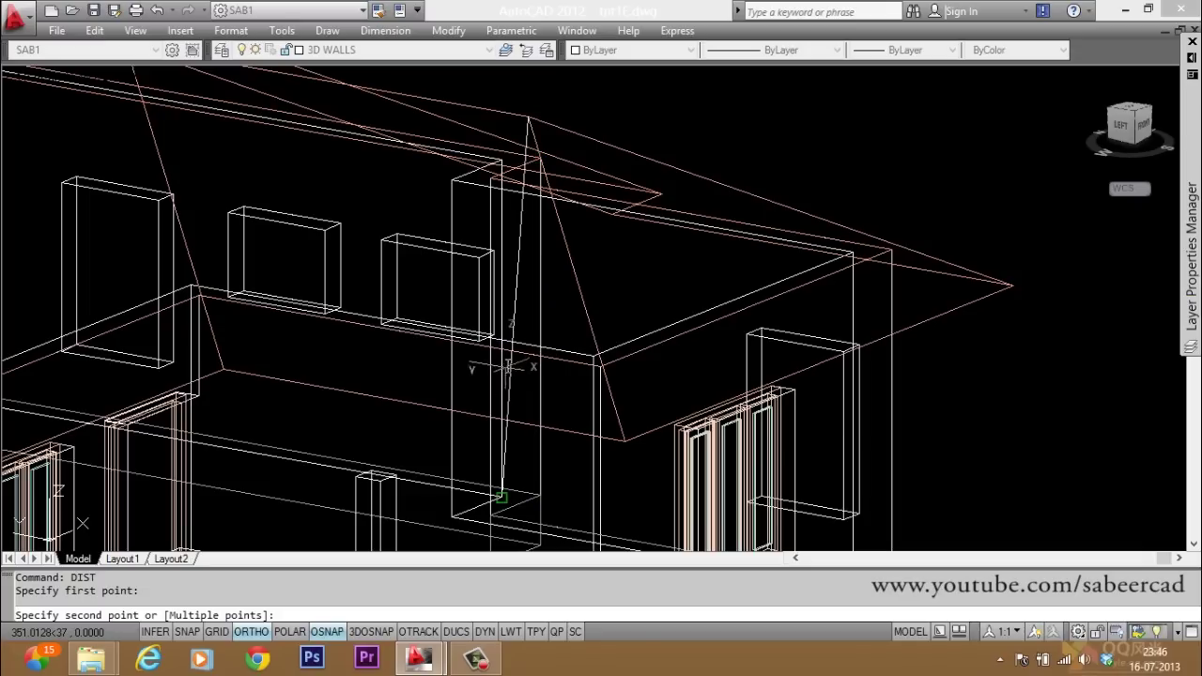
{"action": "right_click", "coordinate": [537, 222], "text": "shift"}
{"action": "mouse_move", "coordinate": [648, 287]}
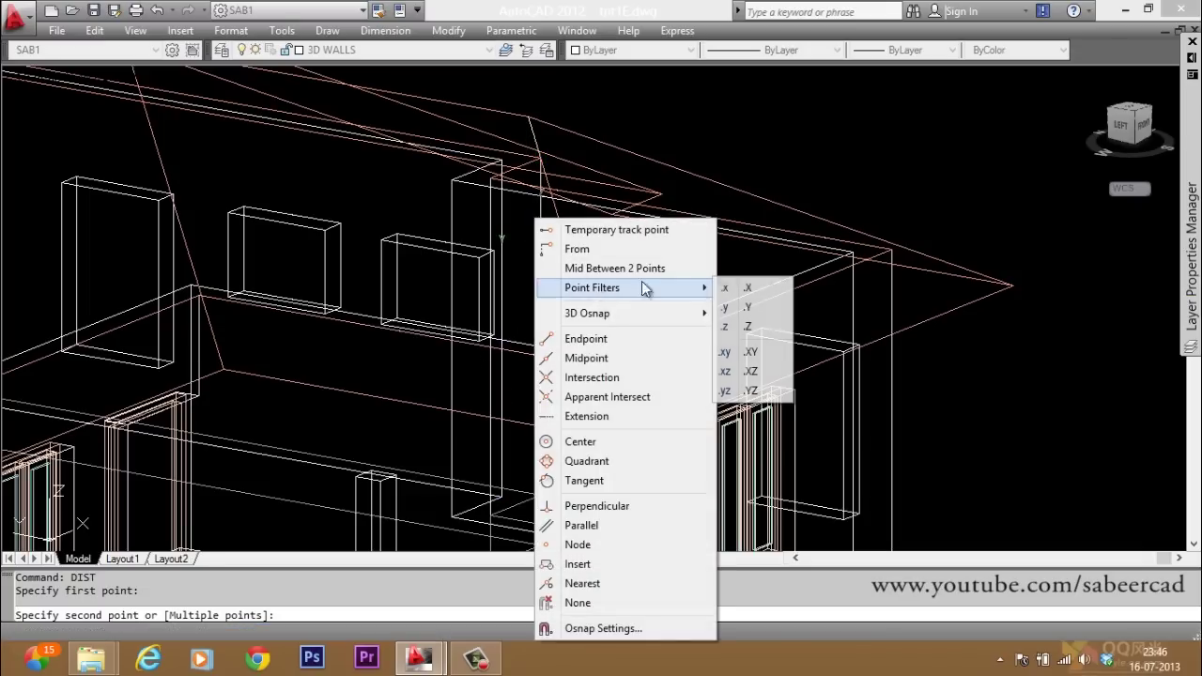
{"action": "left_click", "coordinate": [751, 352]}
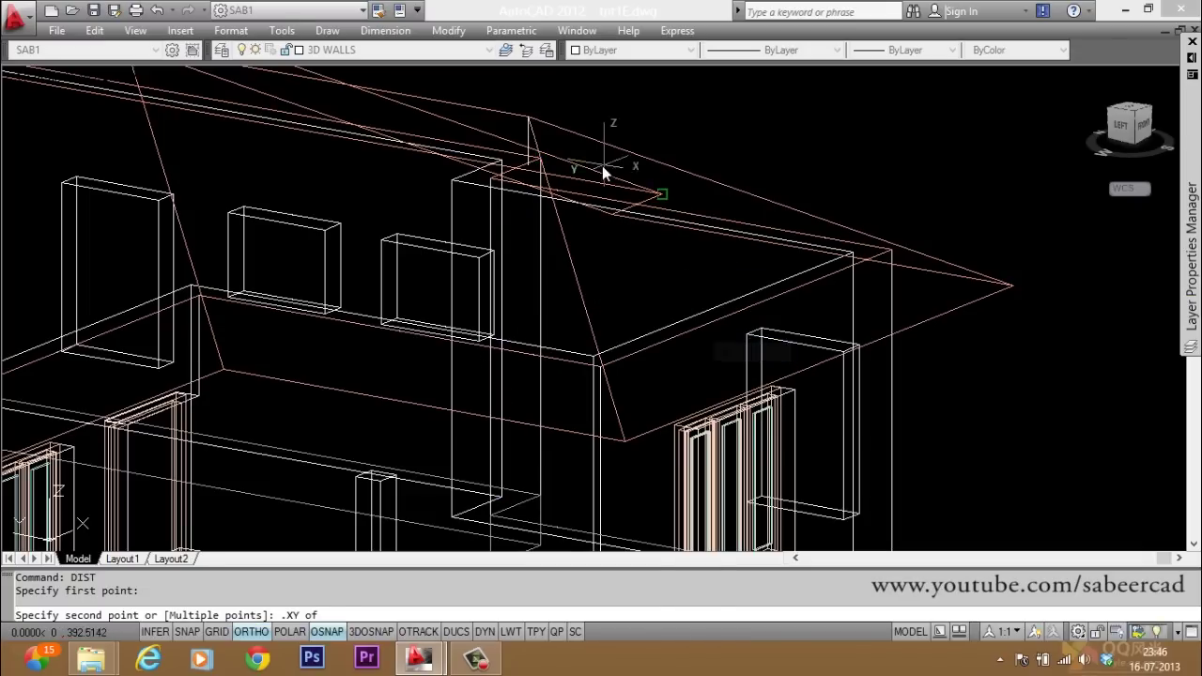
{"action": "left_click", "coordinate": [542, 126]}
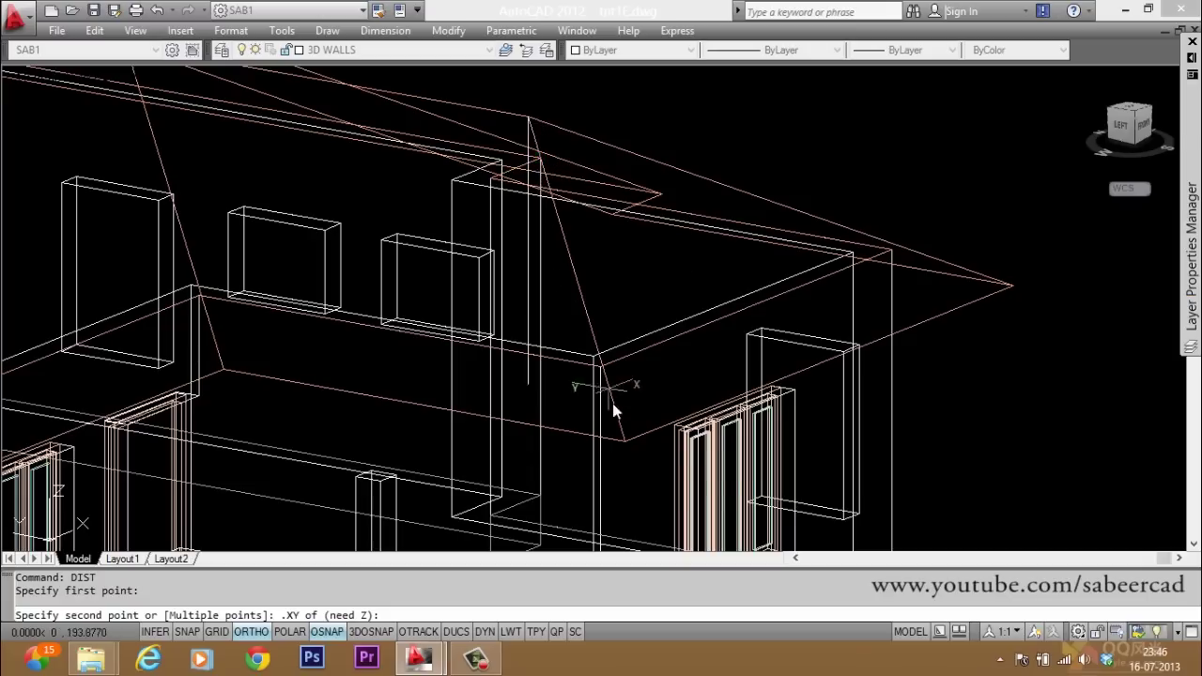
{"action": "left_click", "coordinate": [638, 452]}
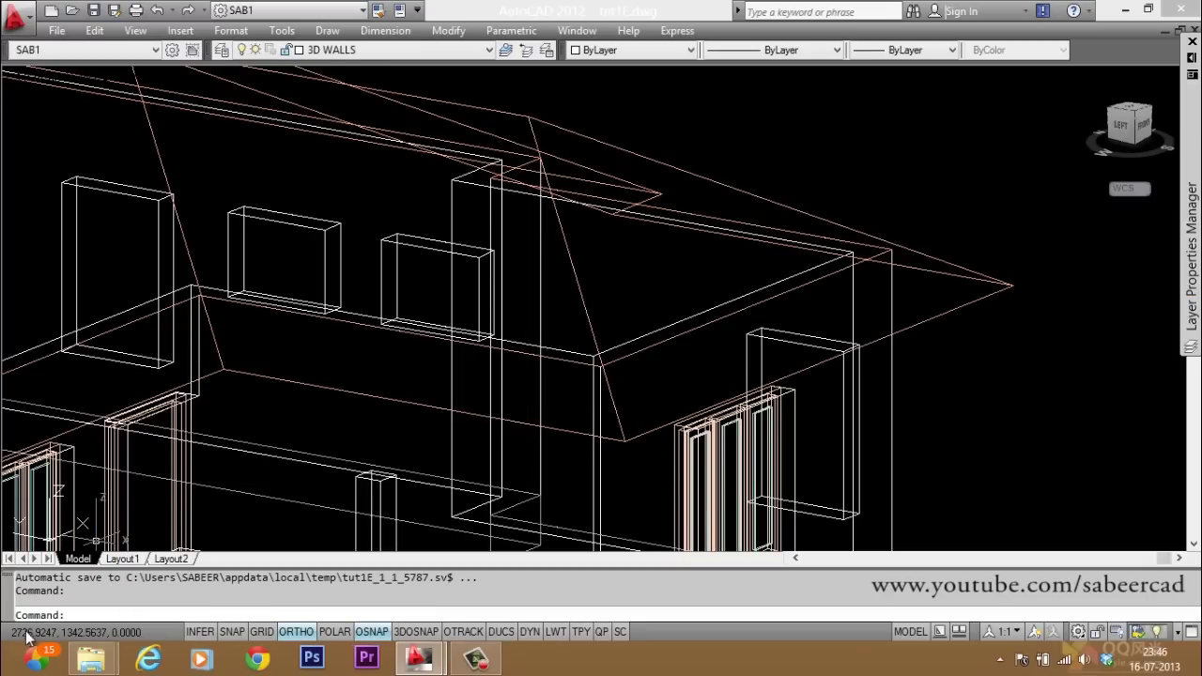
Check the measured distance in the text window and calculate half the roof height with the expression (/ 173.2 2.0)
{"action": "key", "text": "F2"}
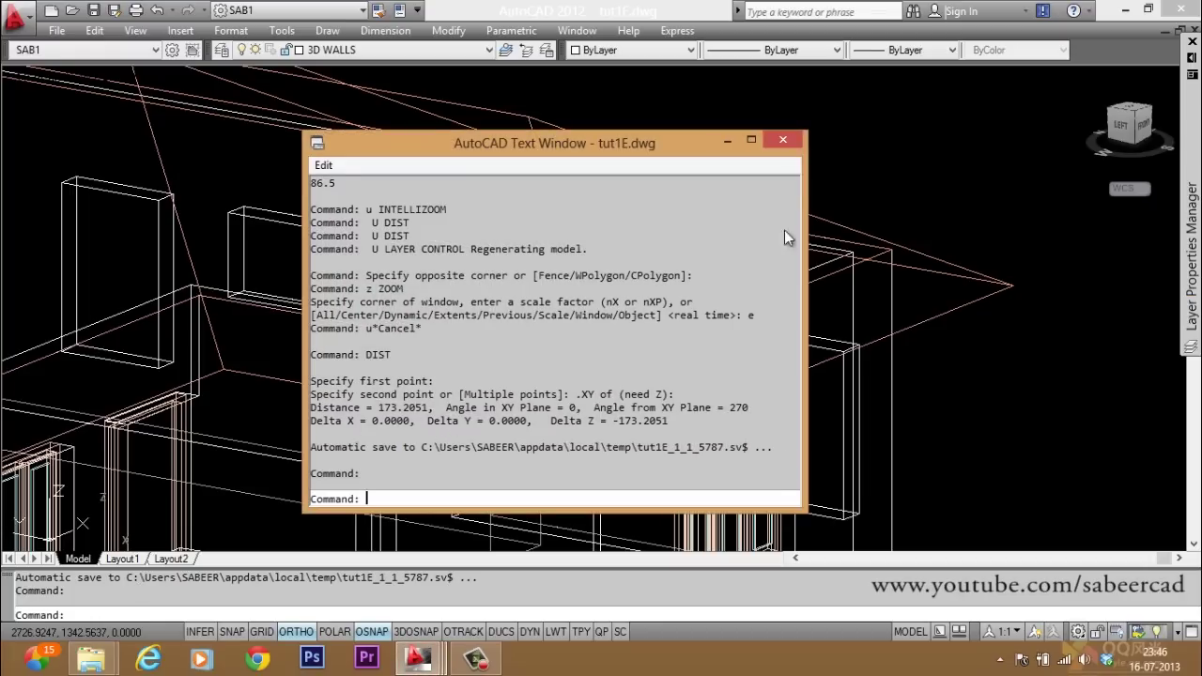
{"action": "left_click", "coordinate": [782, 139]}
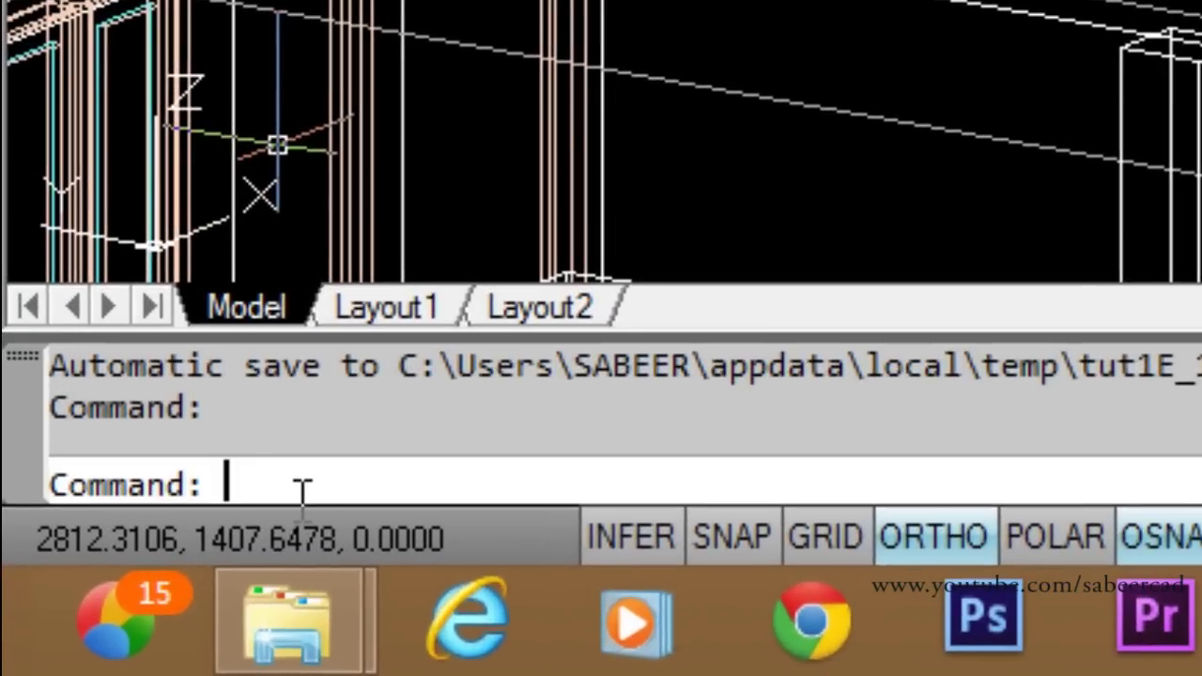
{"action": "type", "text": "("}
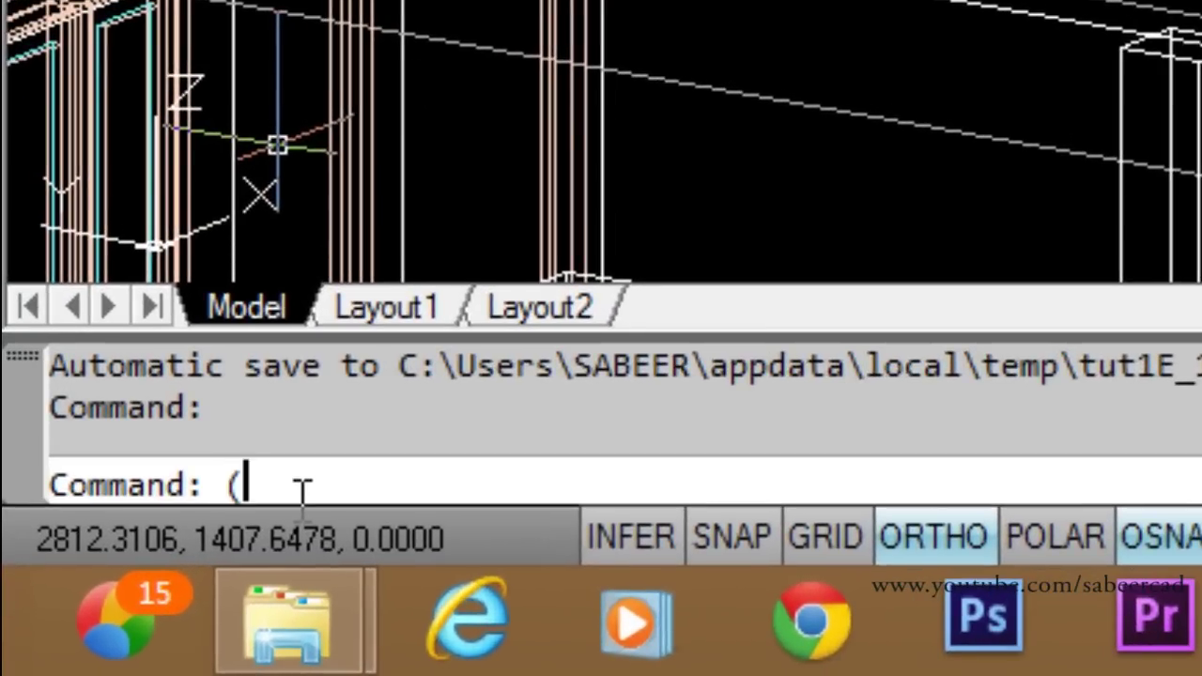
{"action": "type", "text": "/ 17"}
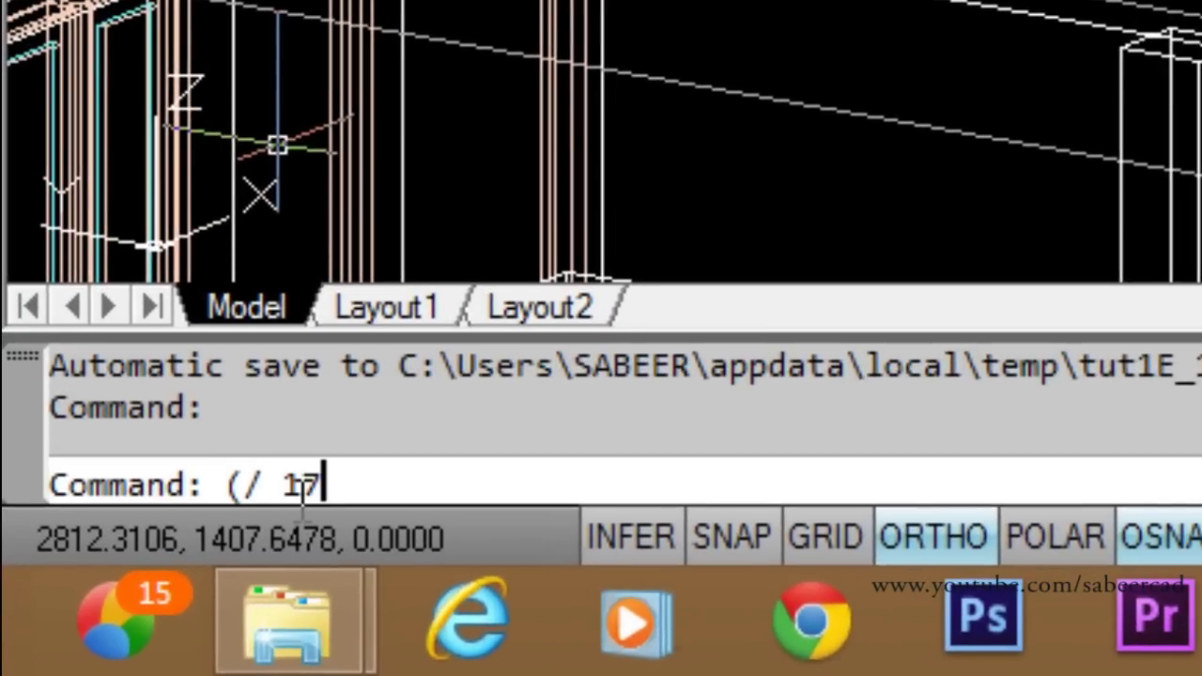
{"action": "type", "text": "3.2 2.0)"}
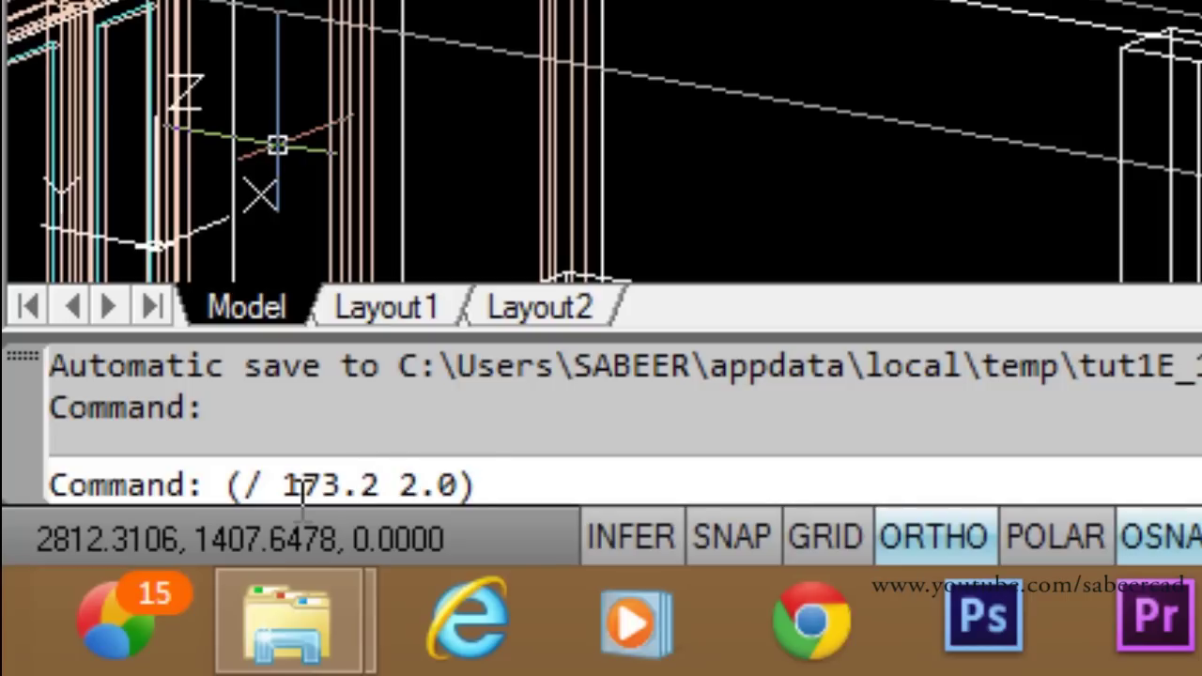
{"action": "key", "text": "Return"}
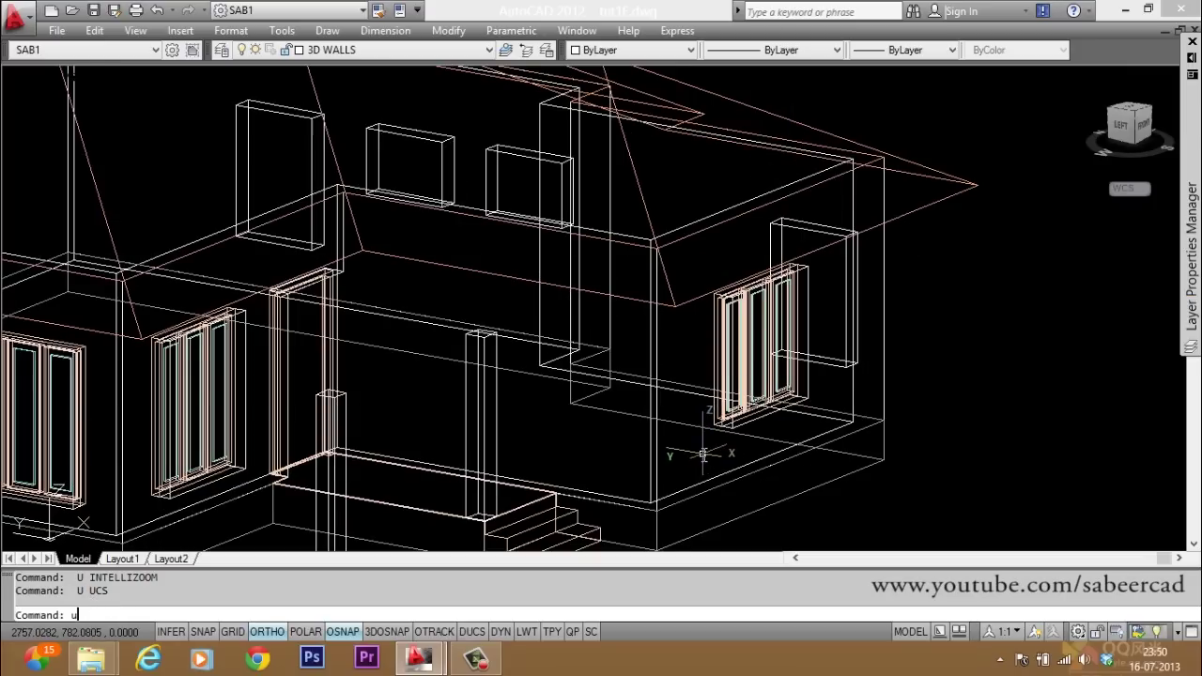
Align the UCS to the outer face of the end wall that holds the three-pane window
{"action": "key", "text": "Return"}
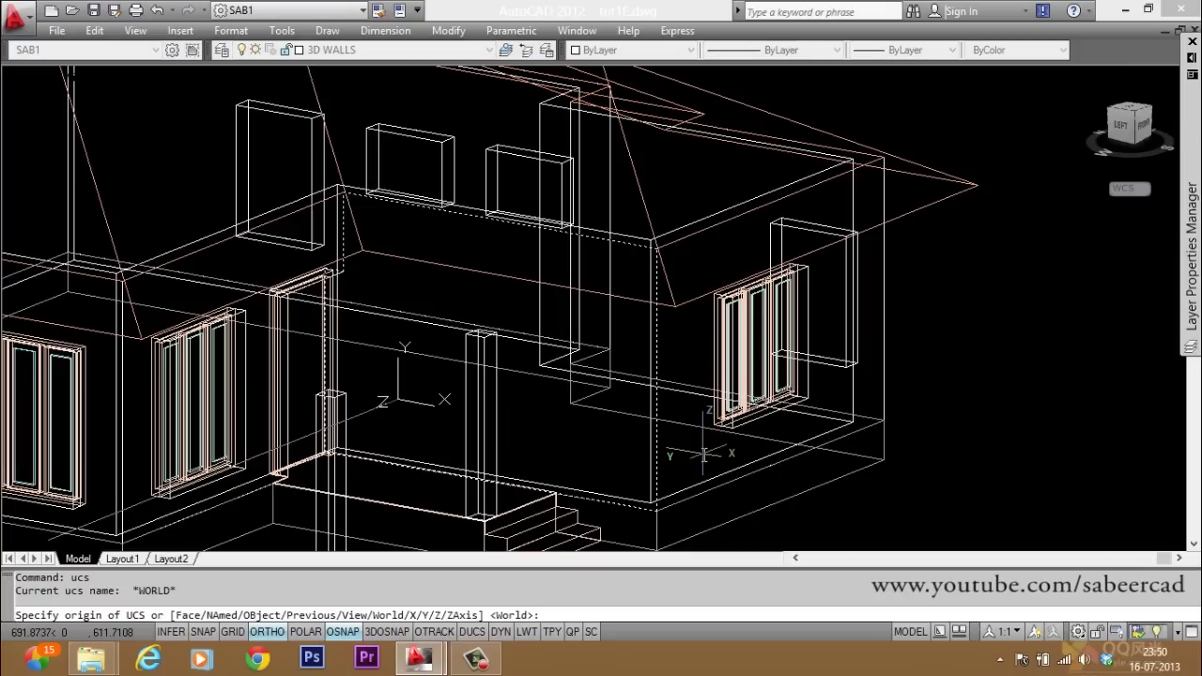
{"action": "type", "text": "f"}
{"action": "key", "text": "Return"}
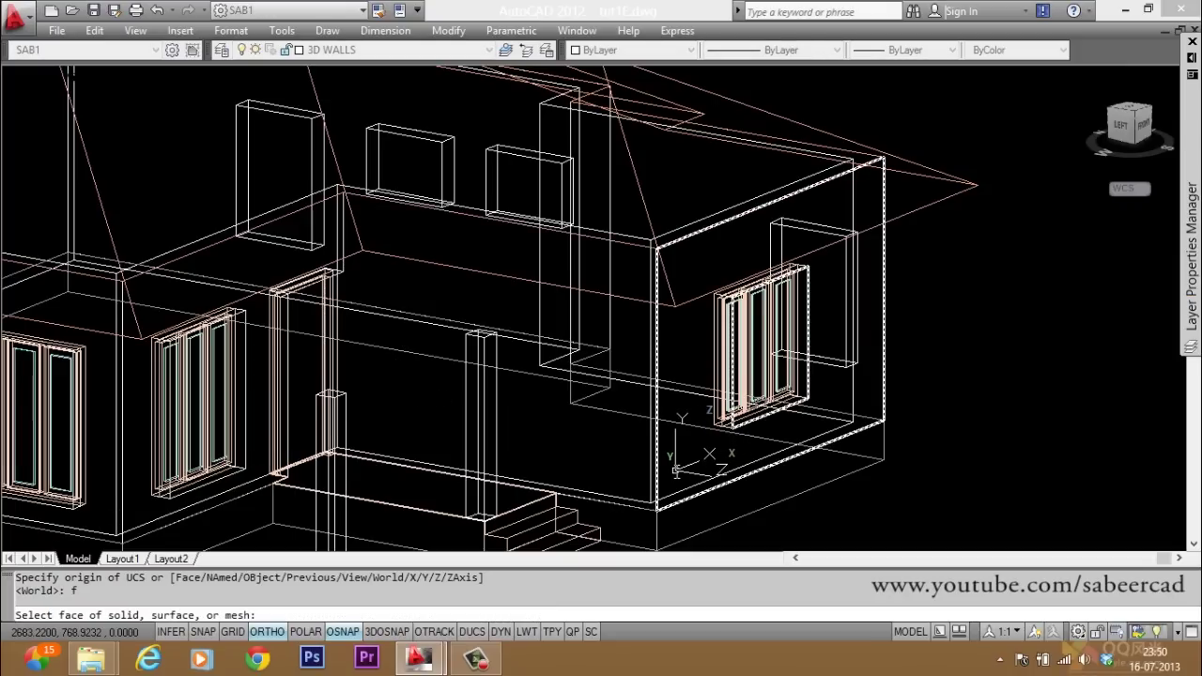
{"action": "left_click", "coordinate": [710, 455]}
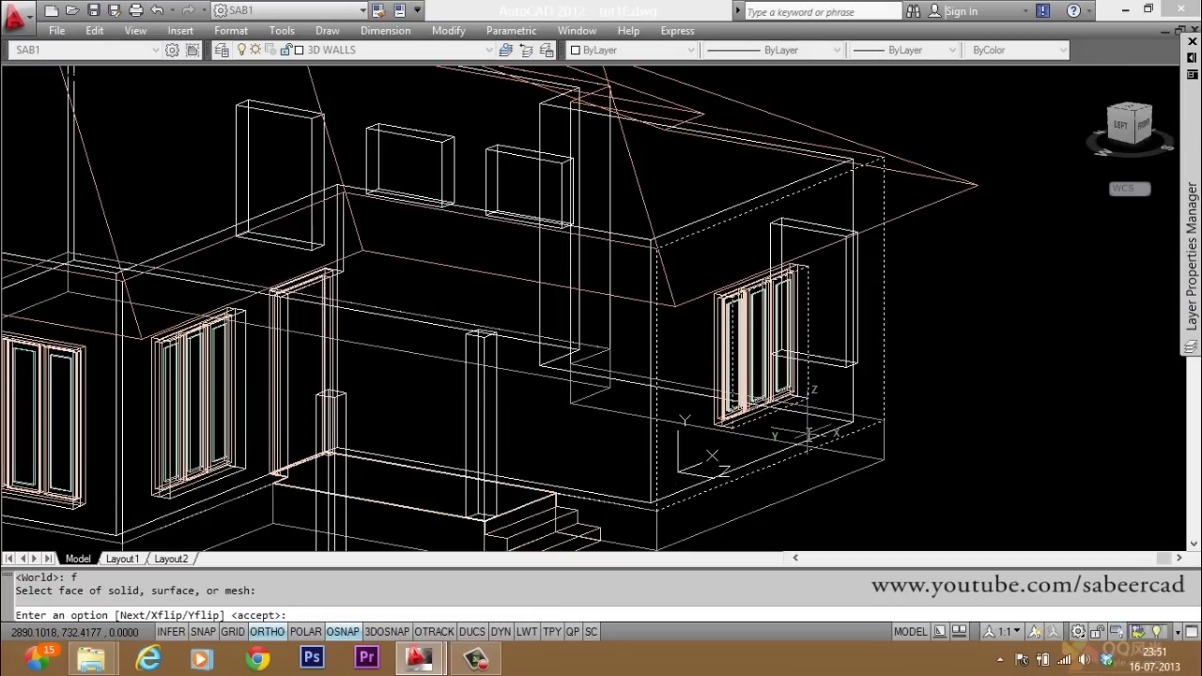
{"action": "key", "text": "Return"}
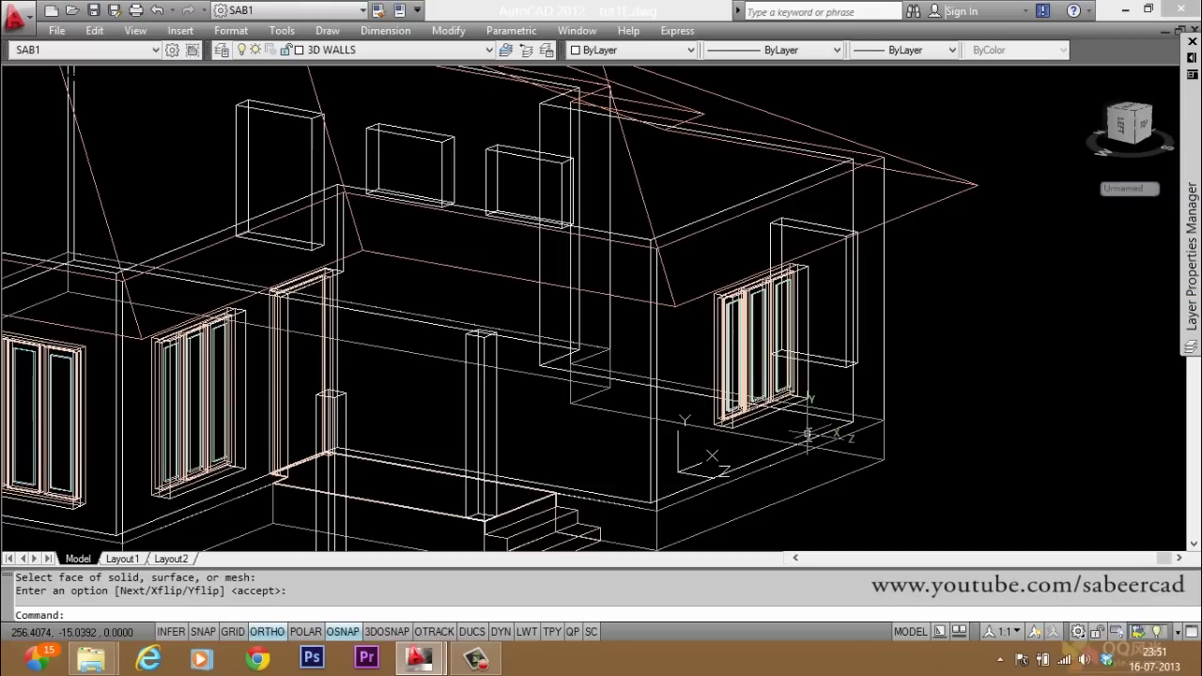
Draw a vertical polyline 80 units upward from the midpoint of the roof's eave edge above the end wall
{"action": "type", "text": "pl"}
{"action": "key", "text": "Return"}
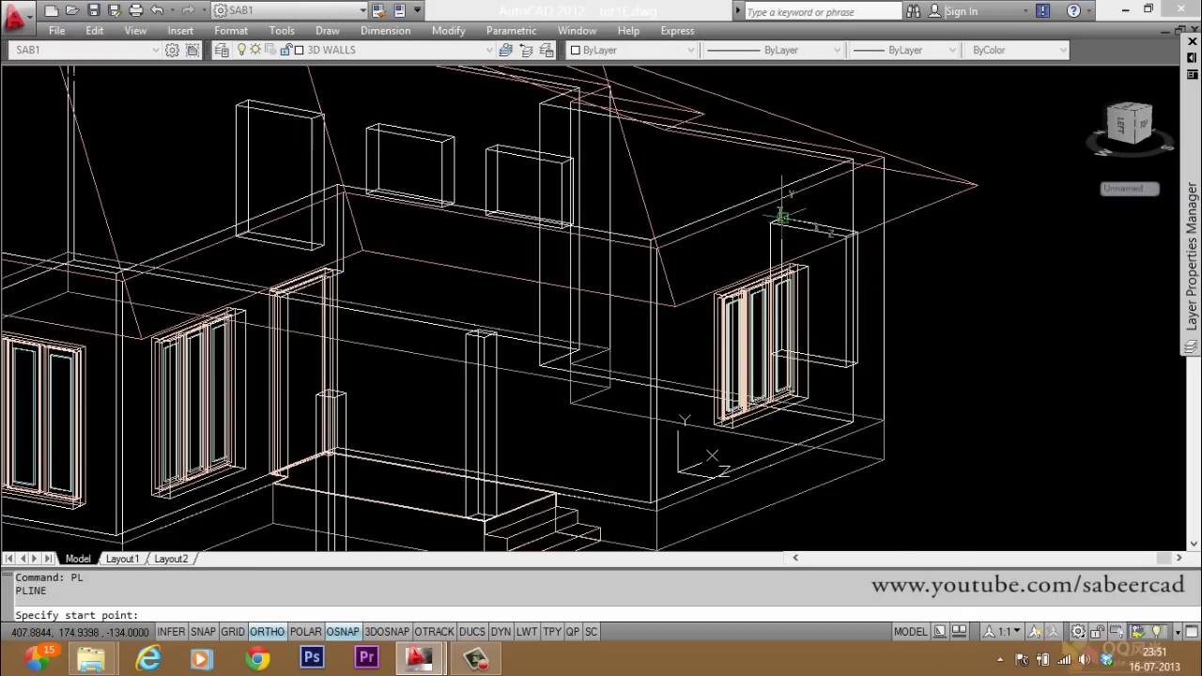
{"action": "right_click", "coordinate": [815, 319], "text": "shift"}
{"action": "left_click", "coordinate": [822, 351]}
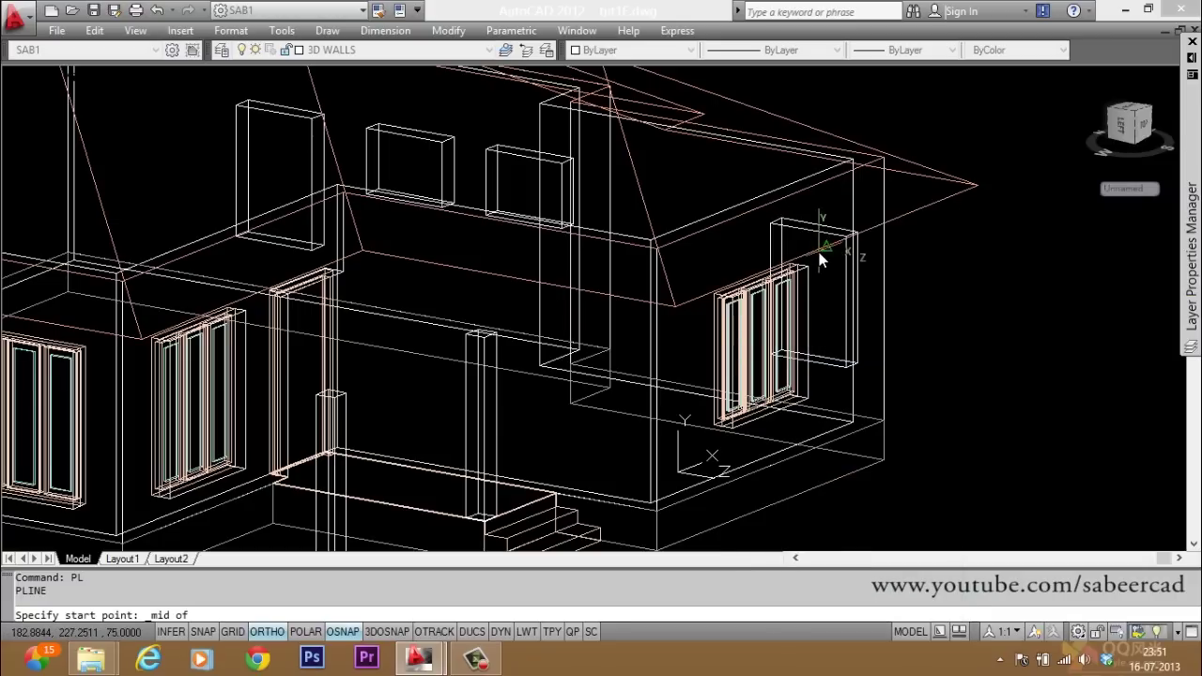
{"action": "left_click", "coordinate": [820, 260]}
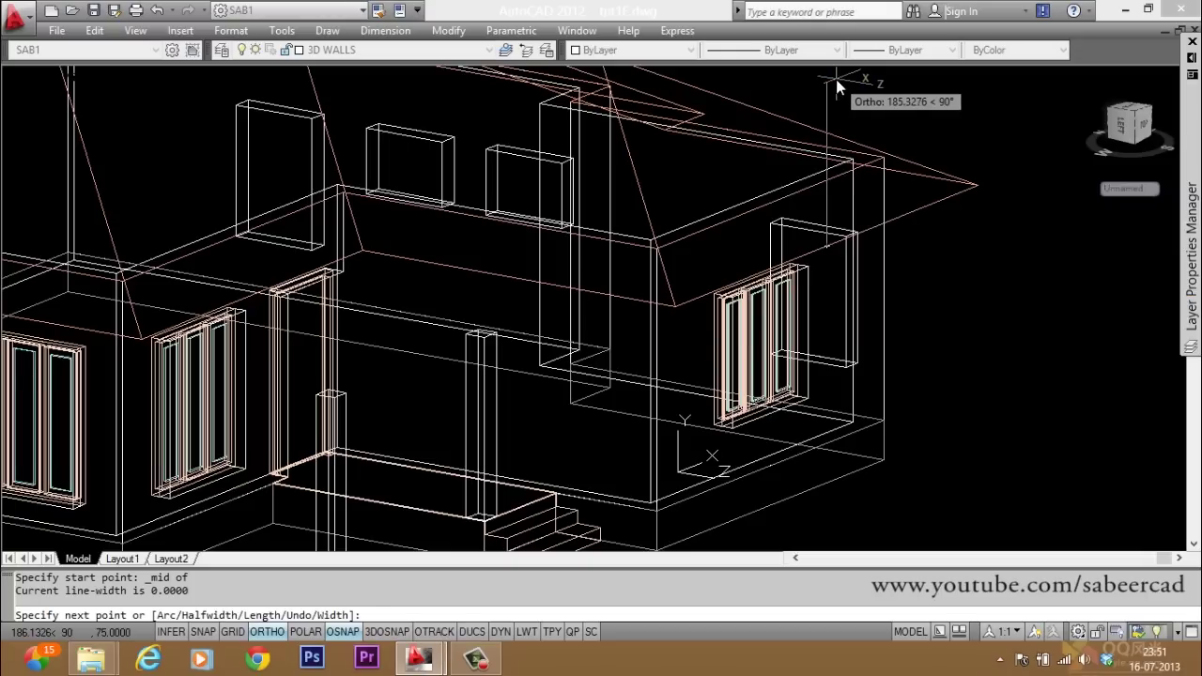
{"action": "key", "text": "Return"}
{"action": "key", "text": "Return"}
Draw a polyline from the roof's ridge end perpendicular to the eave edge on the porch side
{"action": "scroll", "coordinate": [394, 183], "scroll_direction": "down", "scroll_amount": 3}
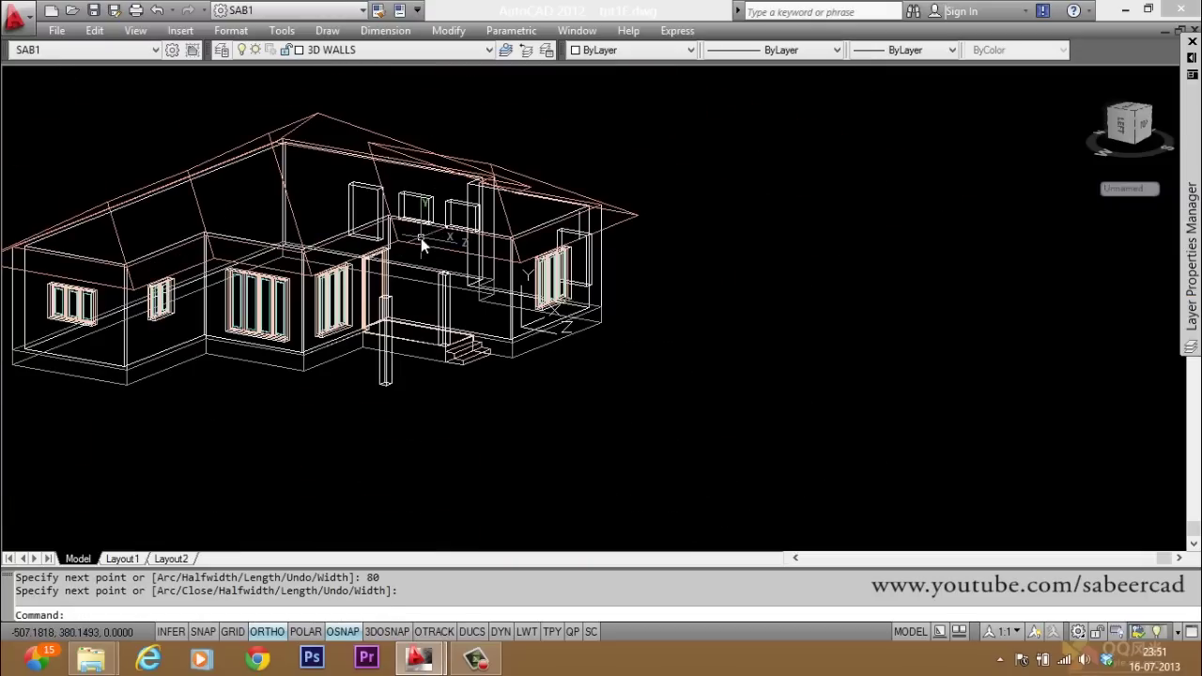
{"action": "scroll", "coordinate": [422, 225], "scroll_direction": "up", "scroll_amount": 2}
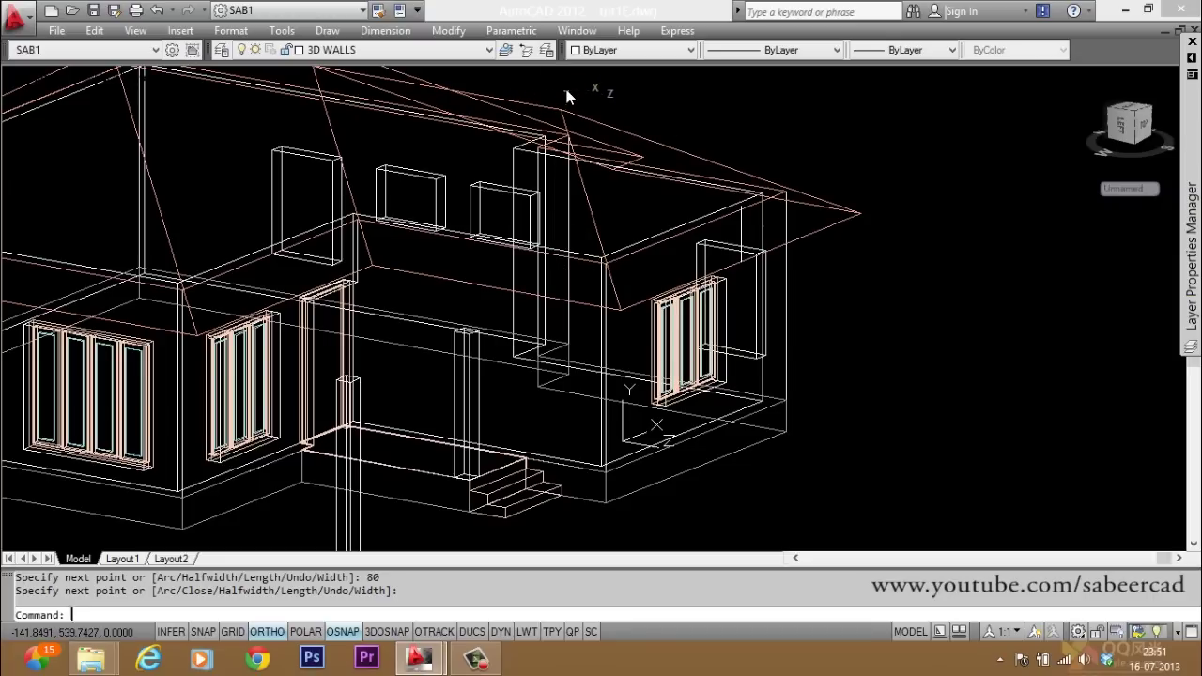
{"action": "key", "text": "Return"}
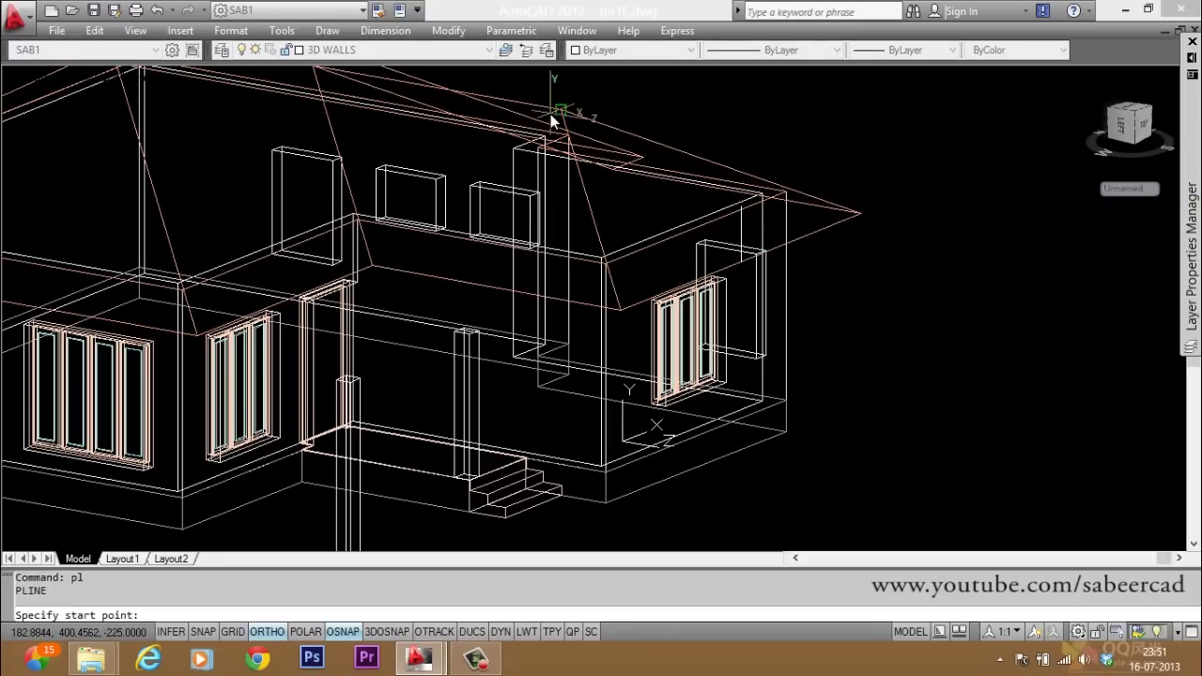
{"action": "left_click", "coordinate": [561, 111]}
{"action": "right_click", "coordinate": [422, 239], "text": "shift"}
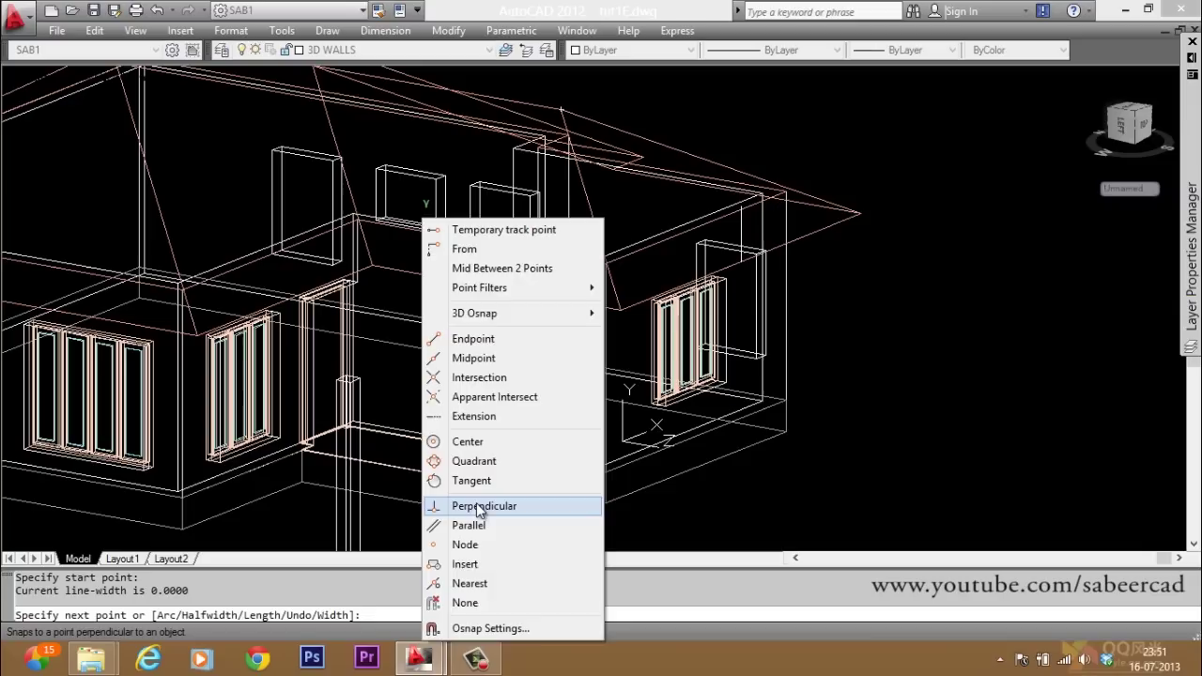
{"action": "left_click", "coordinate": [451, 505]}
{"action": "left_click", "coordinate": [483, 289]}
{"action": "key", "text": "Return"}
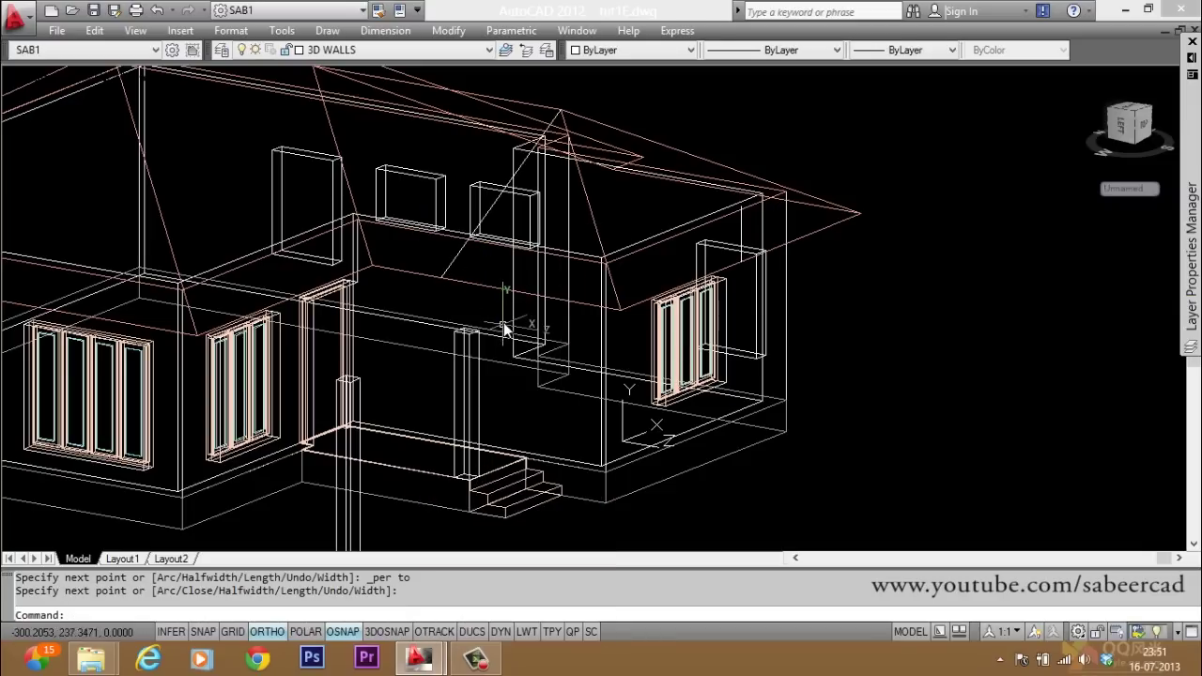
Move the sloping polyline from its ridge end to the upper endpoint of the 80-unit vertical line
{"action": "scroll", "coordinate": [526, 120], "scroll_direction": "up", "scroll_amount": 2}
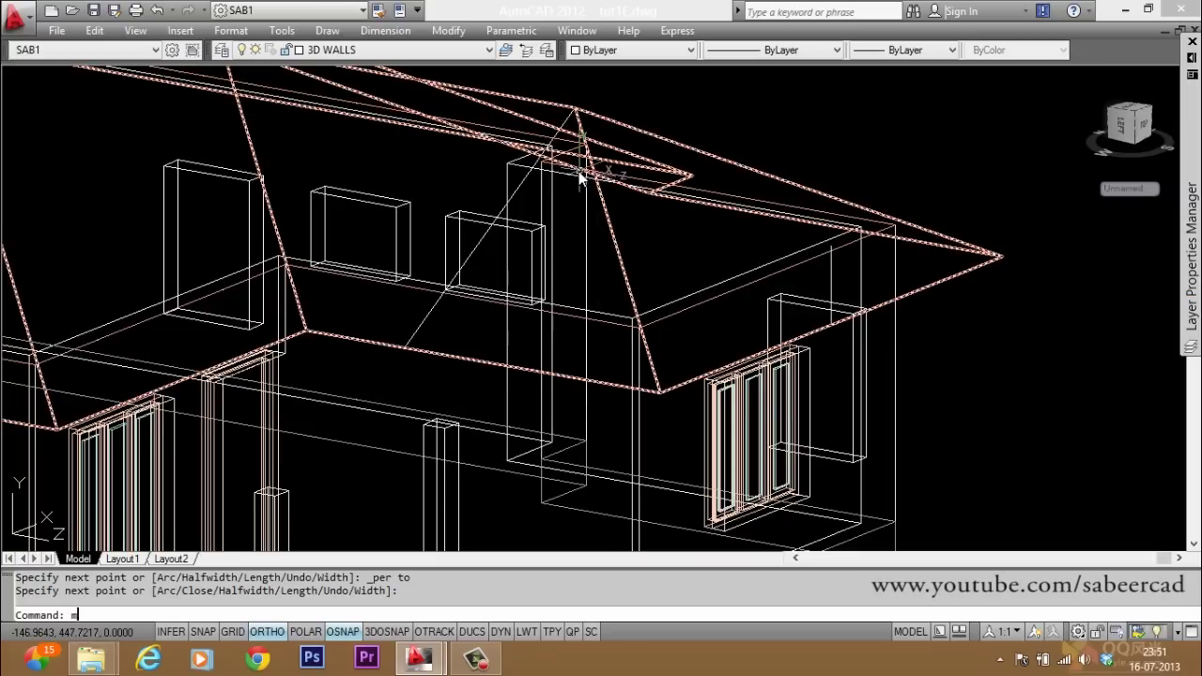
{"action": "key", "text": "Return"}
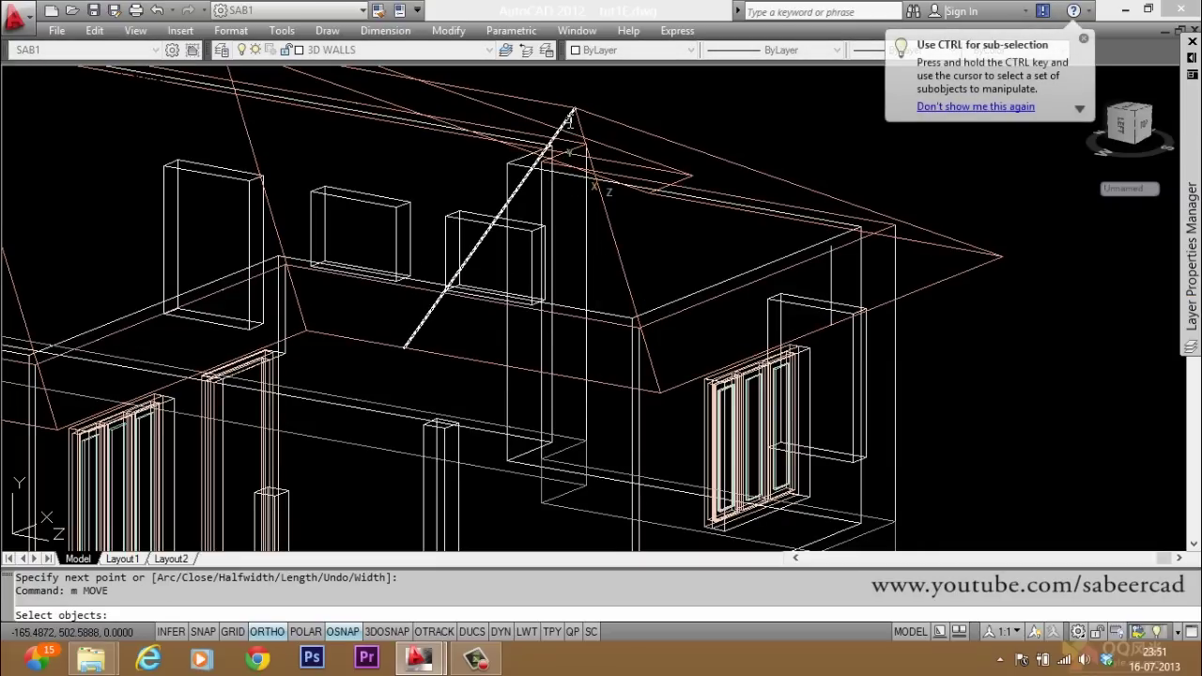
{"action": "left_click", "coordinate": [569, 120]}
{"action": "key", "text": "Return"}
{"action": "left_click", "coordinate": [570, 116]}
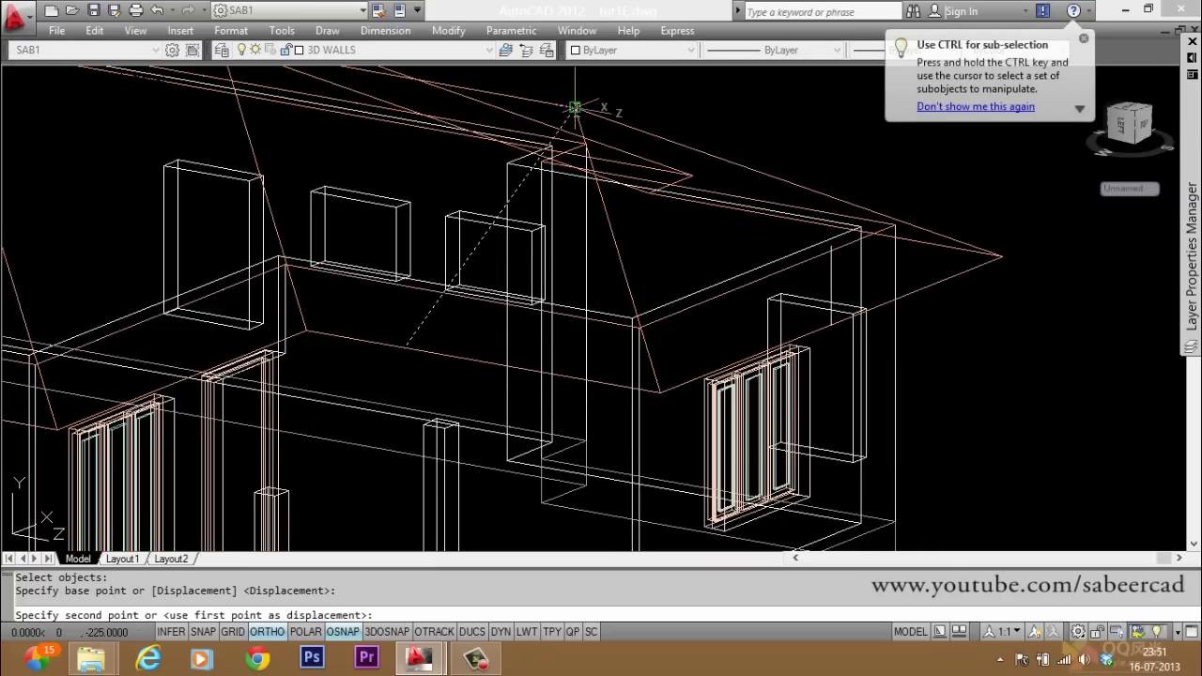
{"action": "scroll", "coordinate": [862, 293], "scroll_direction": "up", "scroll_amount": 3}
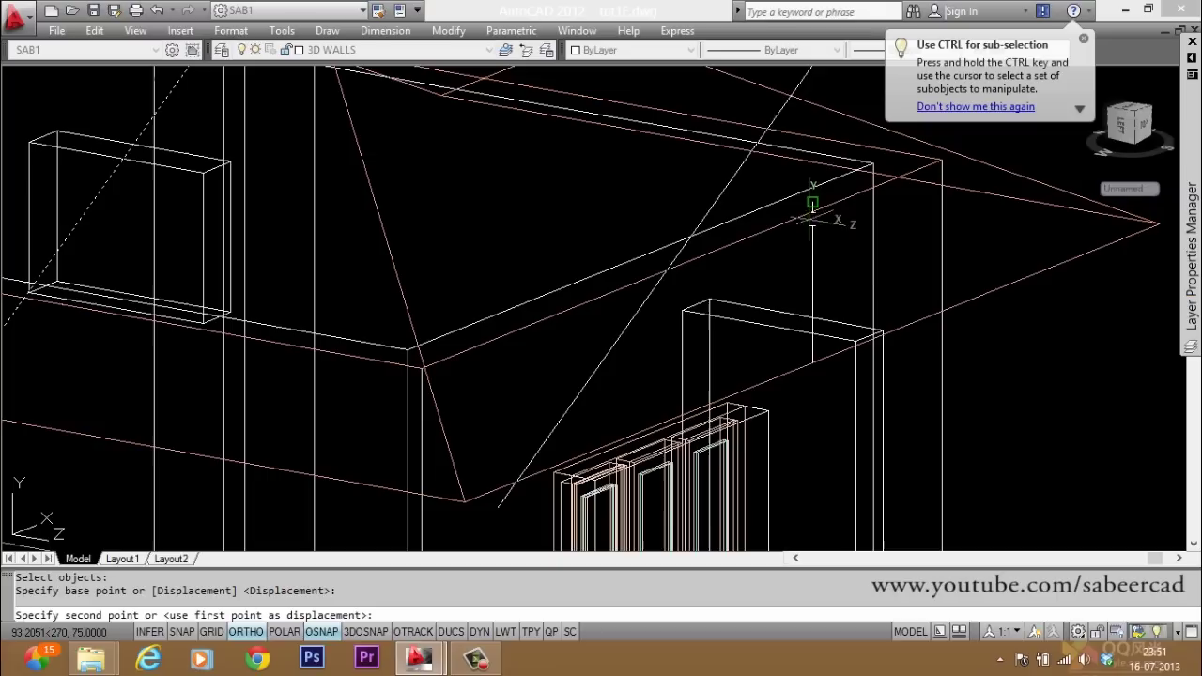
{"action": "left_click", "coordinate": [813, 204]}
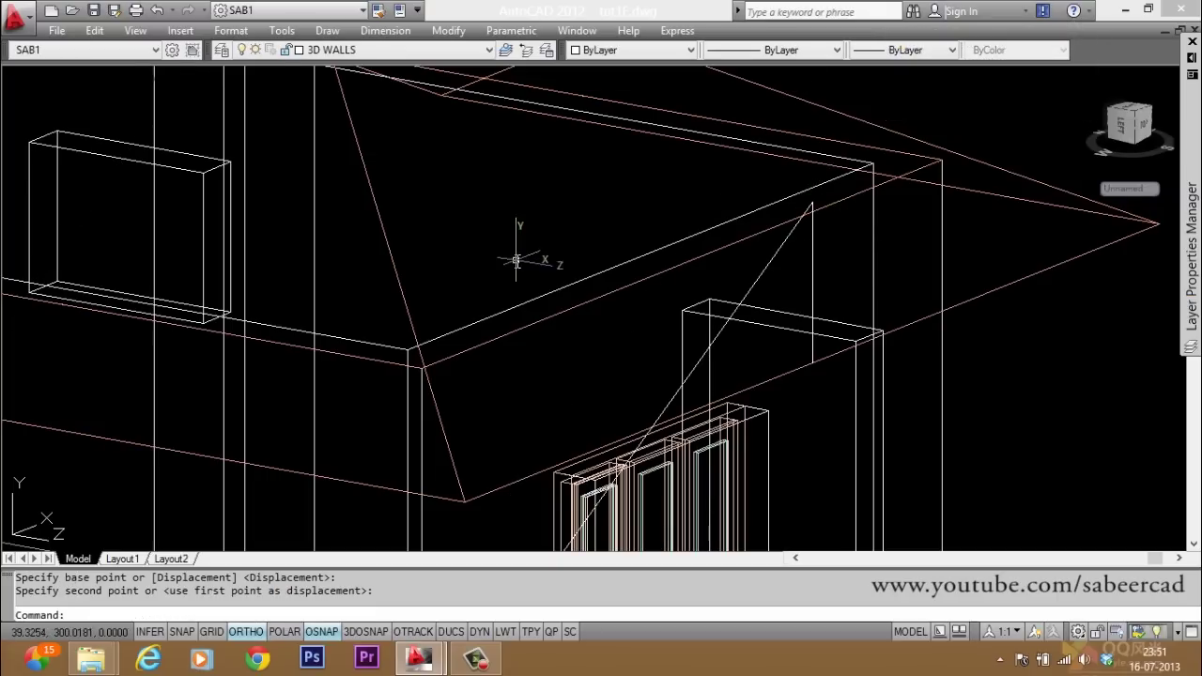
Draw a polyline from the foot of the 80-unit vertical line along the eave edge to beyond the near roof corner
{"action": "scroll", "coordinate": [526, 263], "scroll_direction": "down", "scroll_amount": 3}
{"action": "scroll", "coordinate": [545, 267], "scroll_direction": "up", "scroll_amount": 2}
{"action": "scroll", "coordinate": [375, 268], "scroll_direction": "down", "scroll_amount": 1}
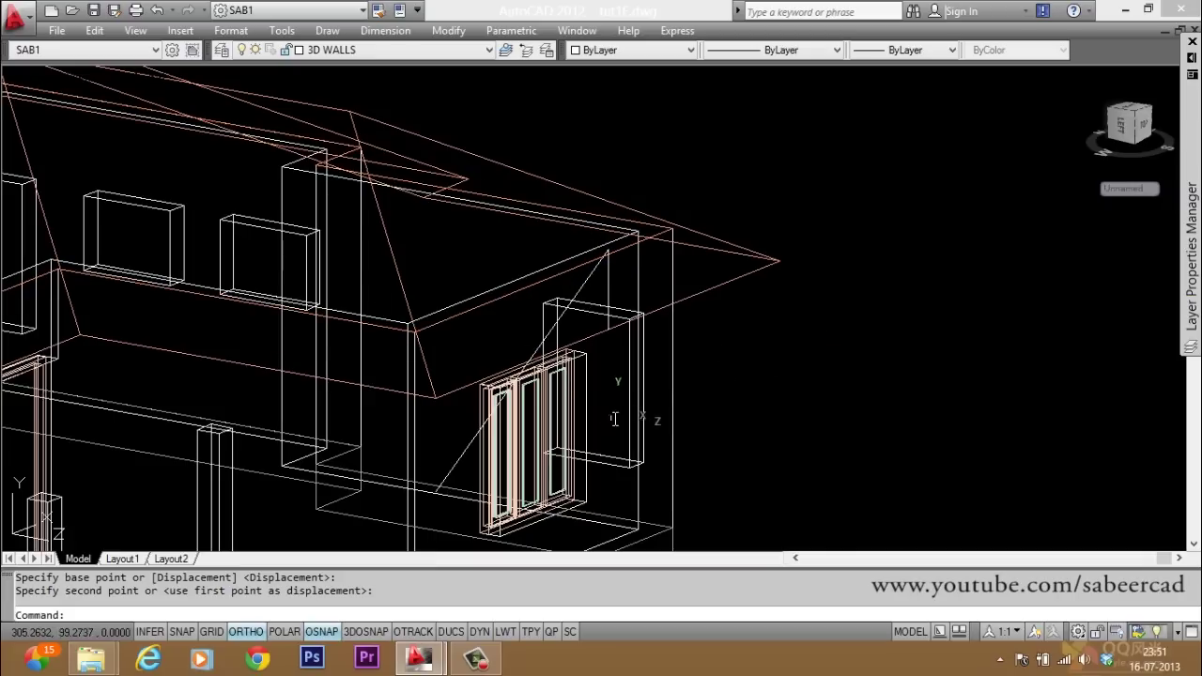
{"action": "scroll", "coordinate": [448, 447], "scroll_direction": "up", "scroll_amount": 2}
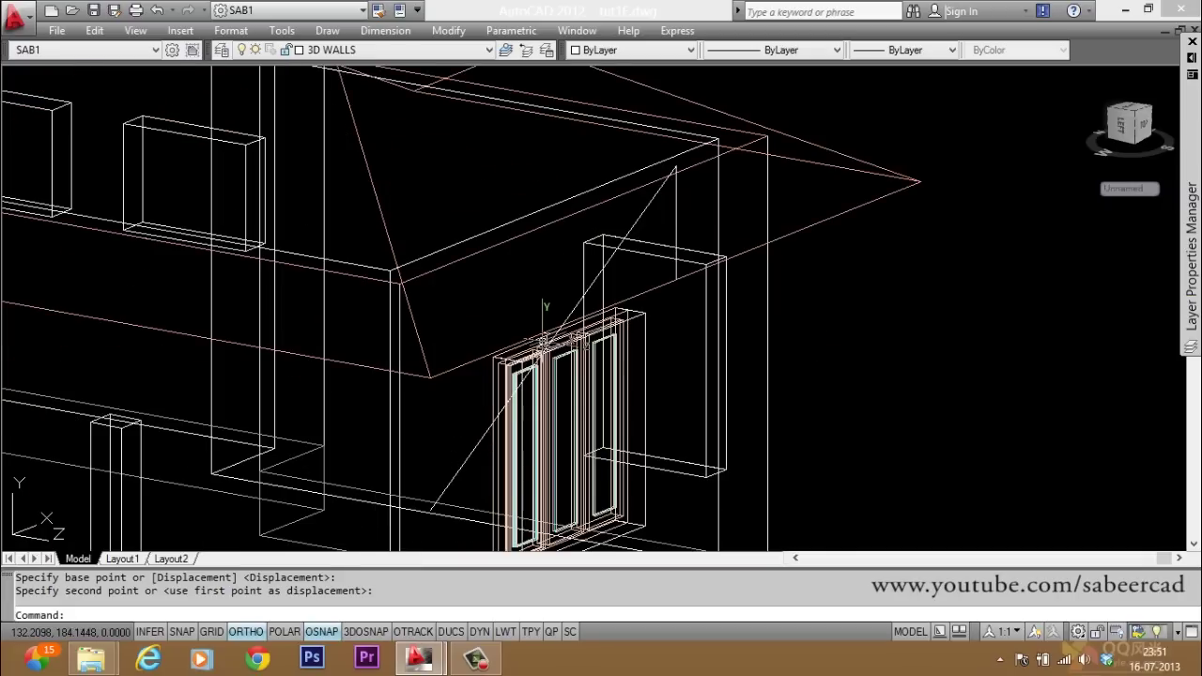
{"action": "key", "text": "Escape"}
{"action": "key", "text": "Escape"}
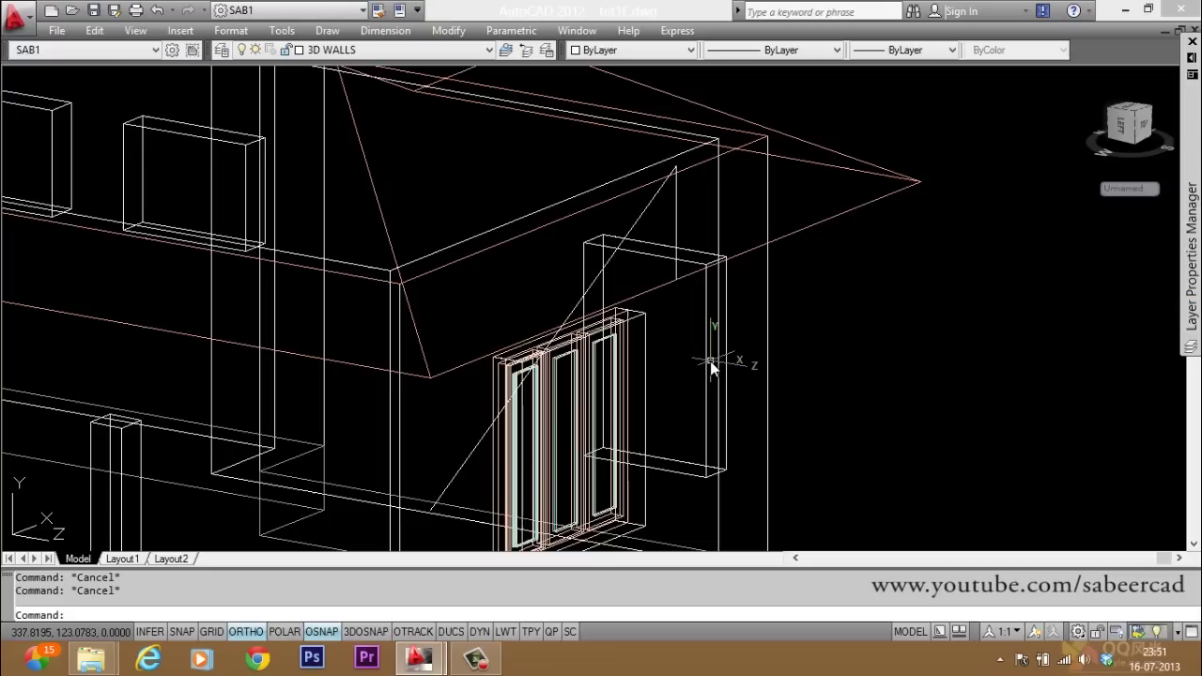
{"action": "type", "text": "pl"}
{"action": "key", "text": "Return"}
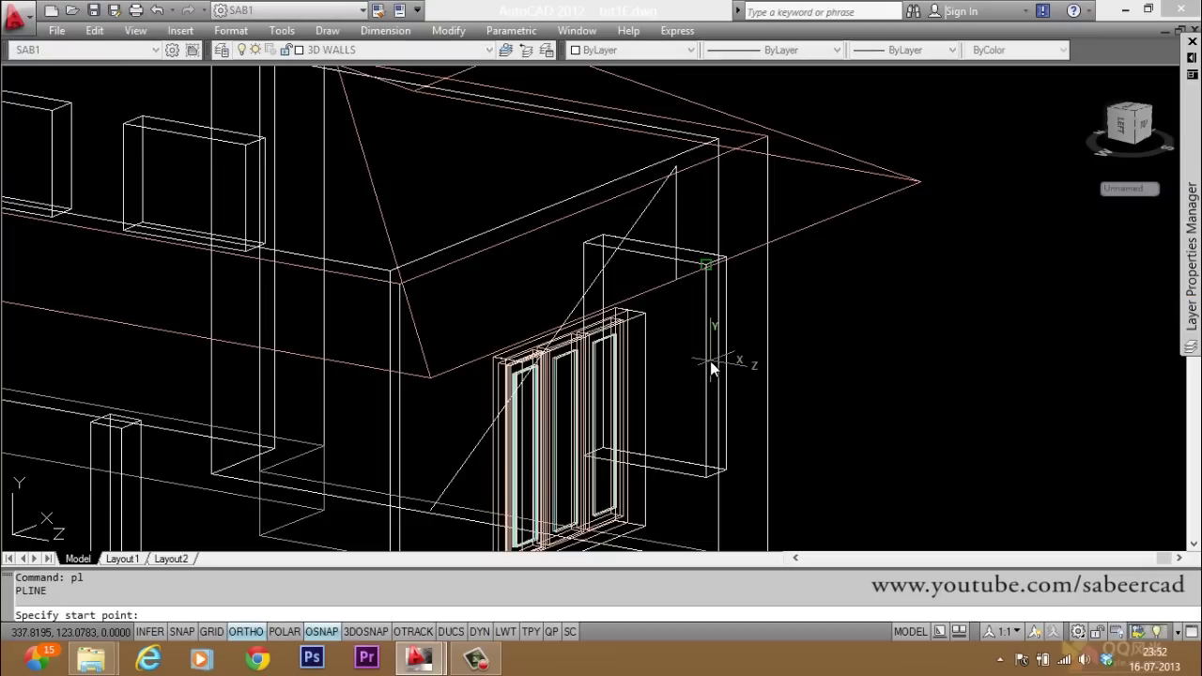
{"action": "left_click", "coordinate": [677, 283]}
{"action": "left_click", "coordinate": [359, 406]}
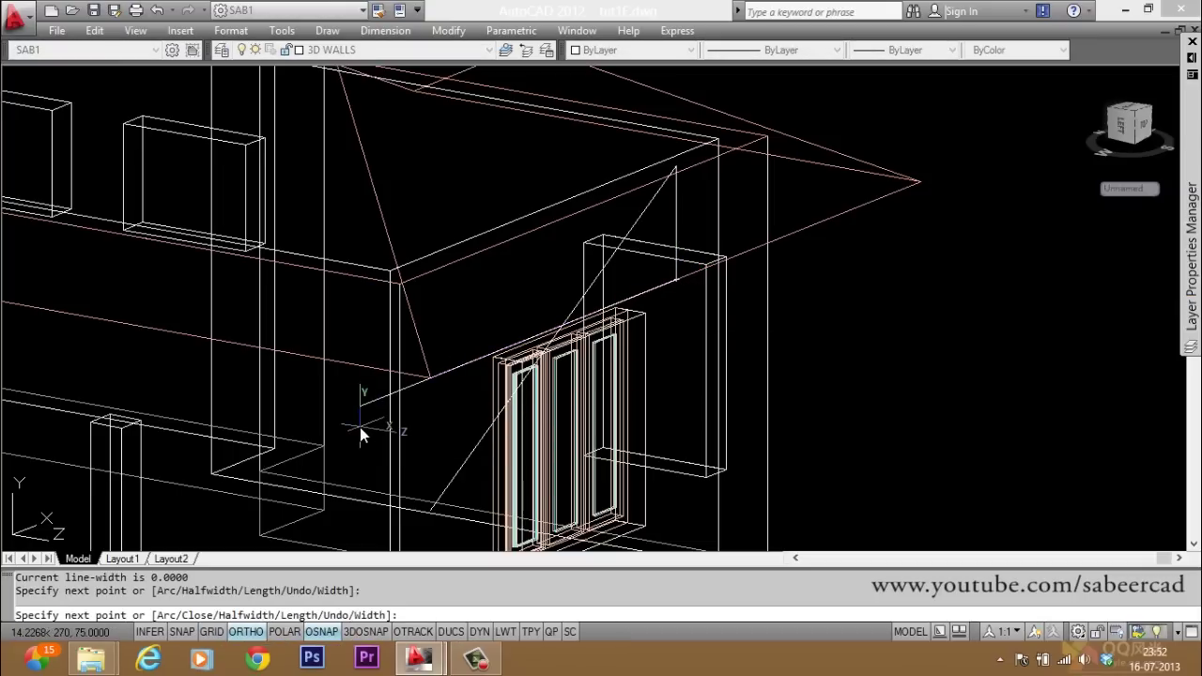
{"action": "key", "text": "Return"}
{"action": "left_click", "coordinate": [804, 228]}
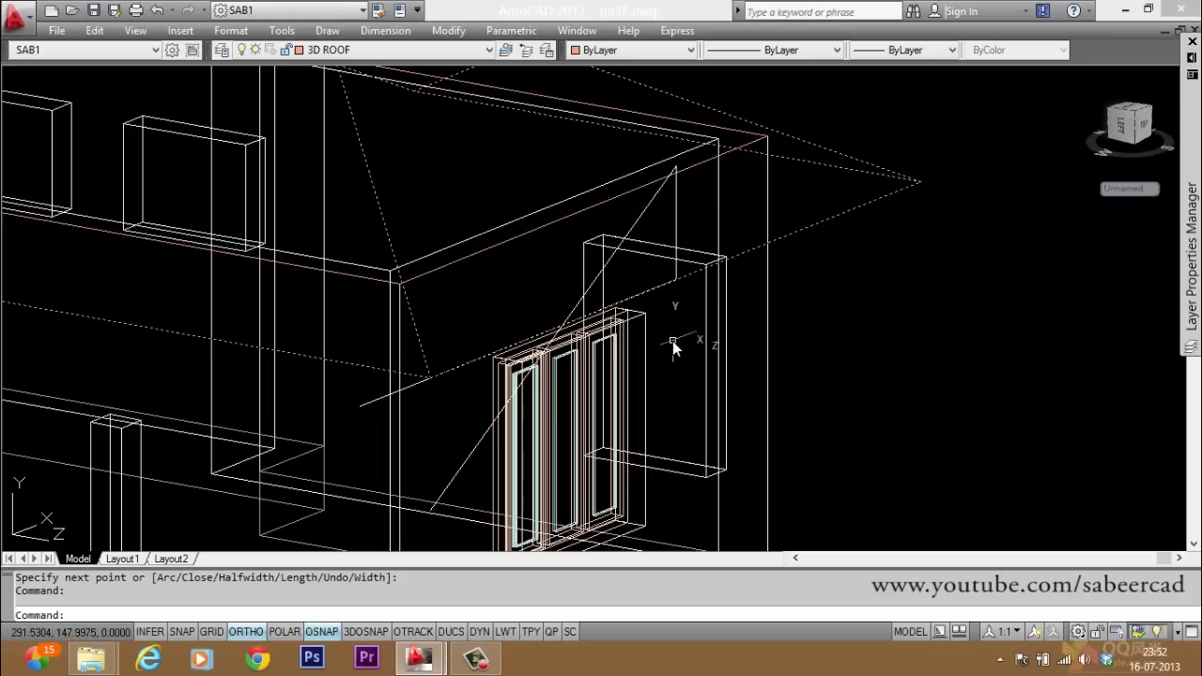
{"action": "key", "text": "Escape"}
{"action": "key", "text": "Escape"}
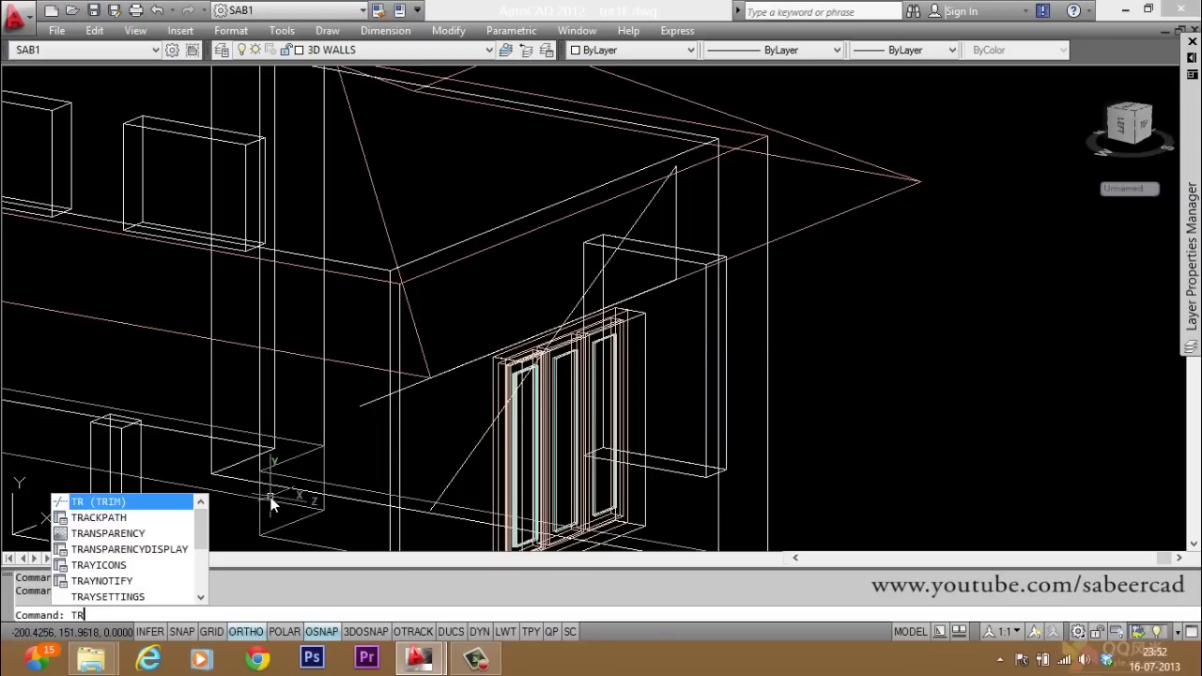
Trim the part of the sloping polyline below the eave, using the polyline along the eave as the cutting edge
{"action": "left_click", "coordinate": [408, 389]}
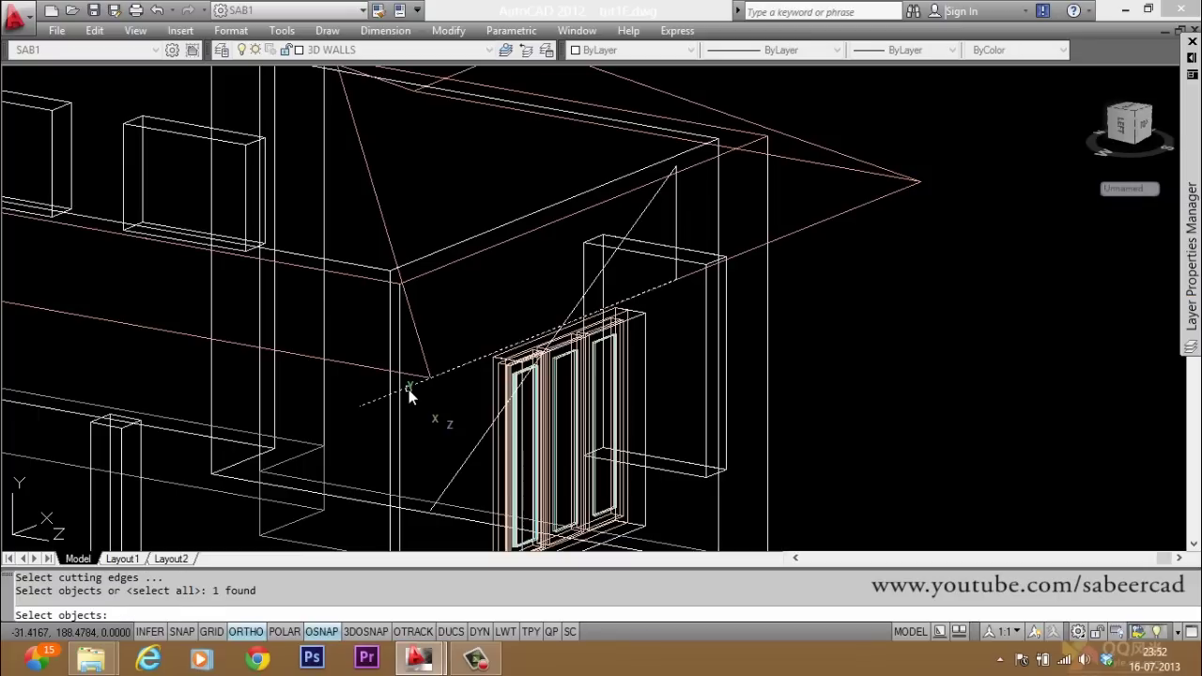
{"action": "key", "text": "Return"}
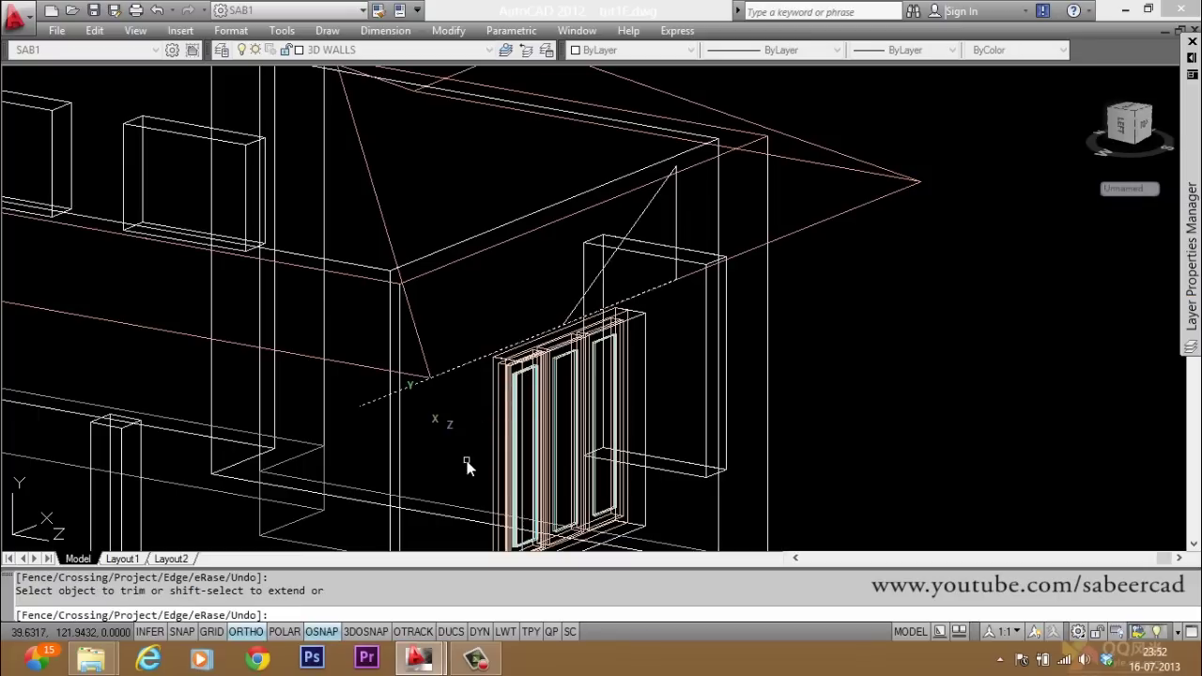
{"action": "left_click", "coordinate": [466, 461]}
{"action": "key", "text": "Return"}
{"action": "key", "text": "Escape"}
{"action": "key", "text": "Escape"}
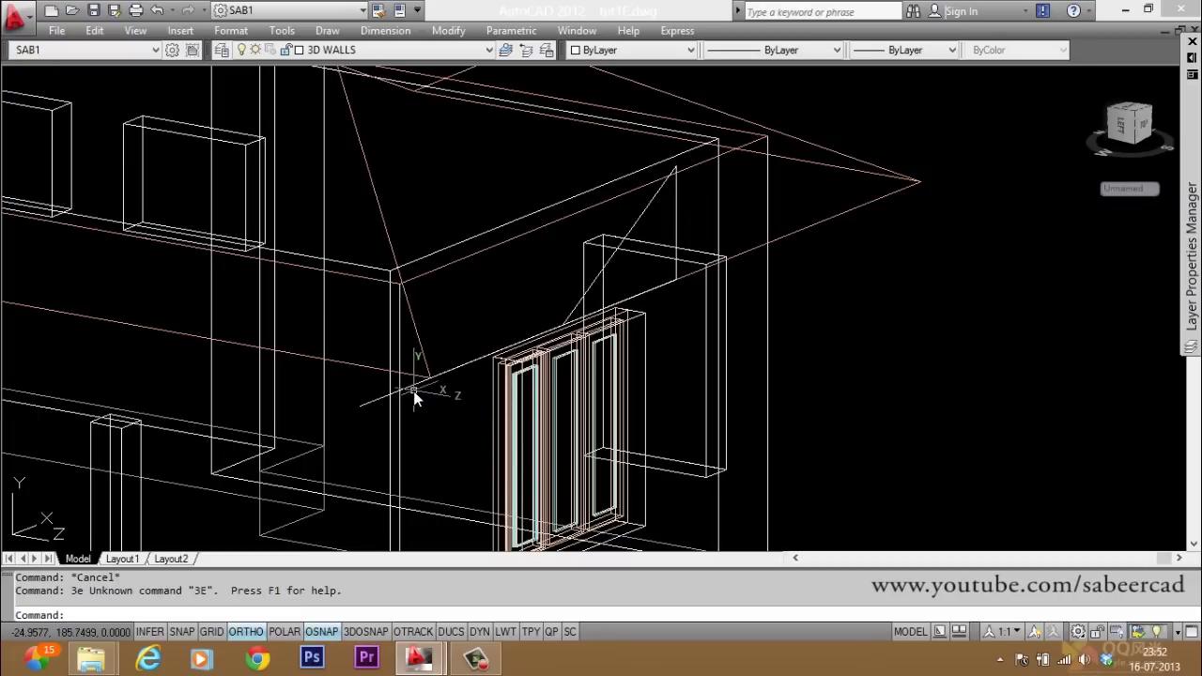
Erase the helper polyline that runs along the eave edge past the roof corner
{"action": "type", "text": "e"}
{"action": "key", "text": "Return"}
{"action": "left_click", "coordinate": [413, 390]}
{"action": "key", "text": "Return"}
{"action": "key", "text": "Escape"}
{"action": "key", "text": "Escape"}
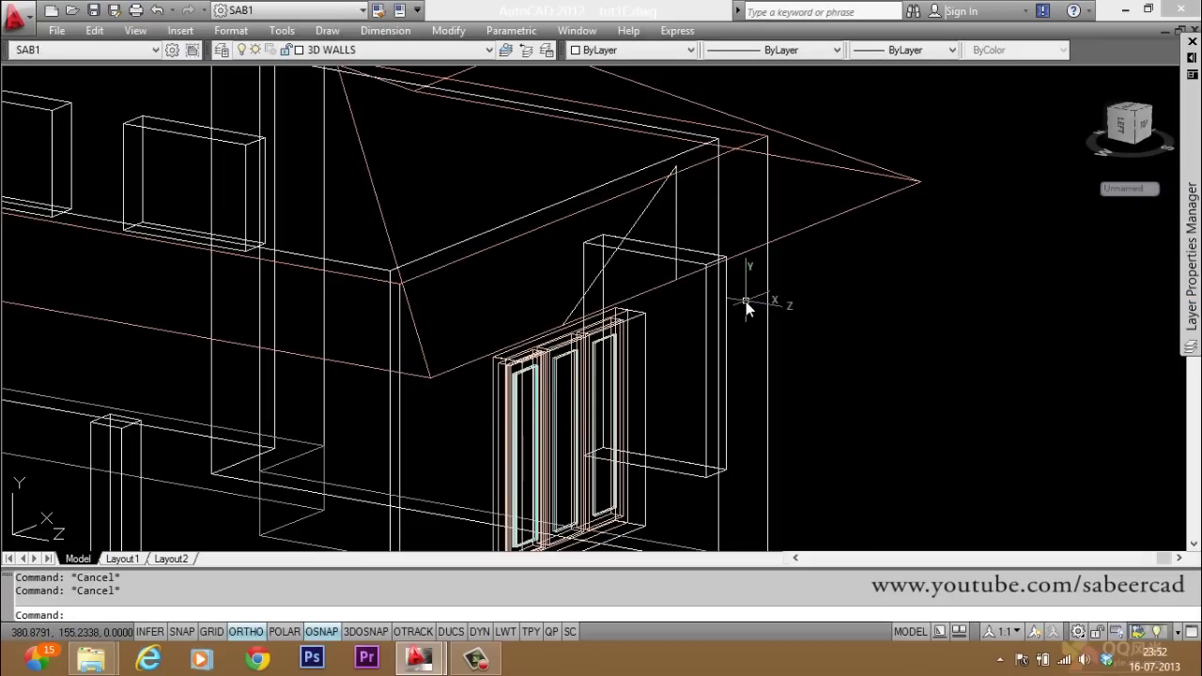
Mirror the sloping polyline about a vertical axis through its upper endpoint, keeping the original
{"action": "type", "text": "mi"}
{"action": "key", "text": "Return"}
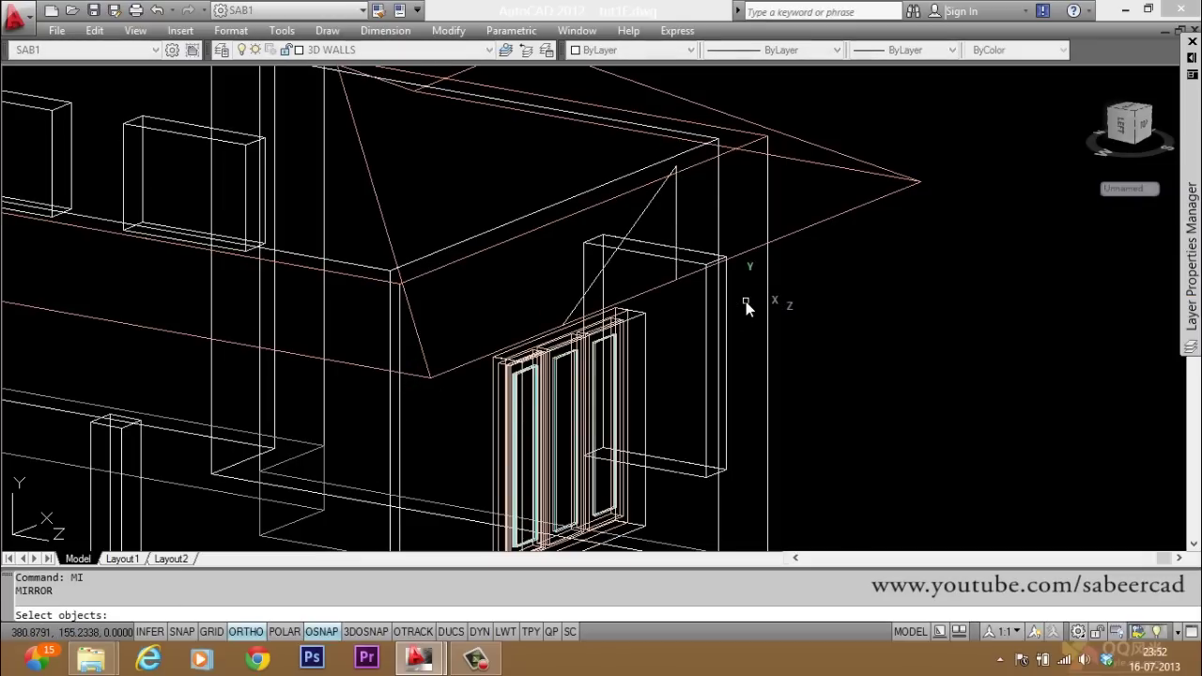
{"action": "left_click", "coordinate": [645, 208]}
{"action": "key", "text": "Return"}
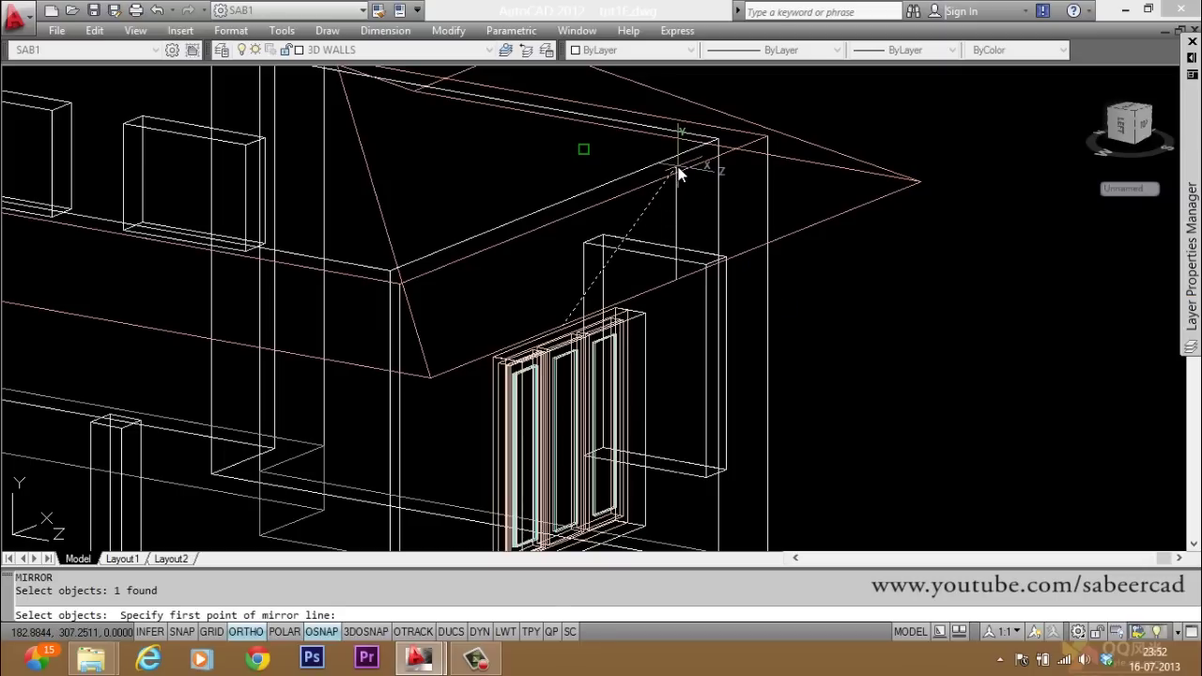
{"action": "left_click", "coordinate": [676, 168]}
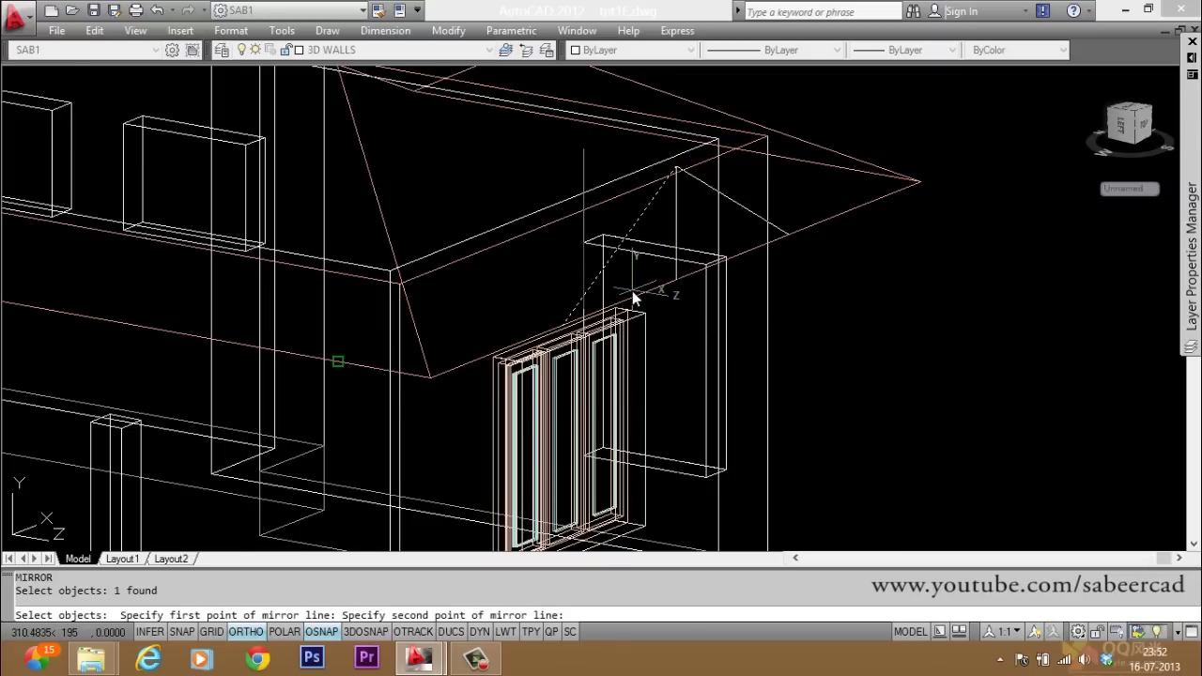
{"action": "scroll", "coordinate": [625, 292], "scroll_direction": "down", "scroll_amount": 2}
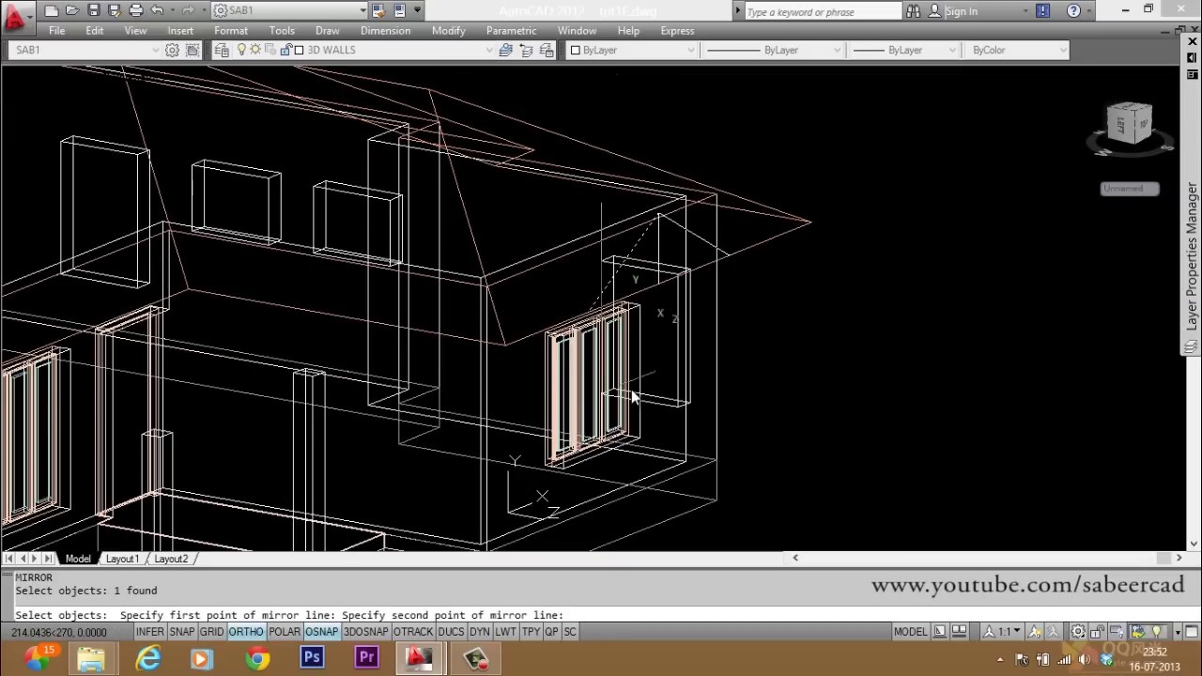
{"action": "left_click", "coordinate": [605, 79]}
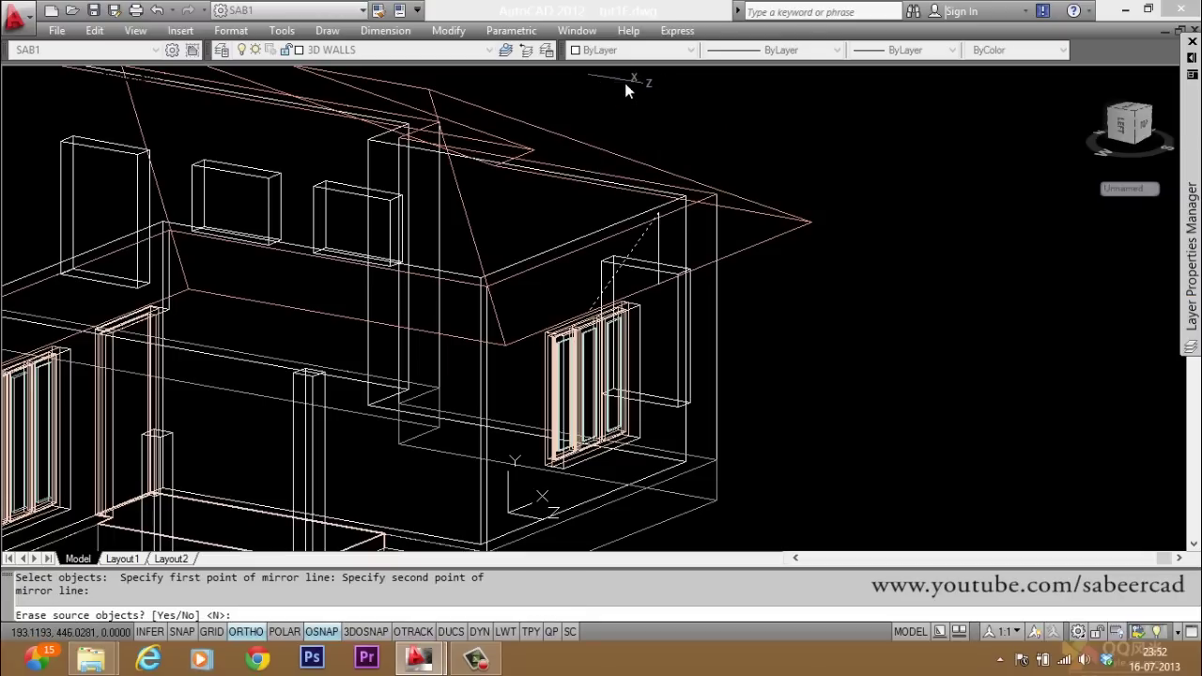
{"action": "key", "text": "Return"}
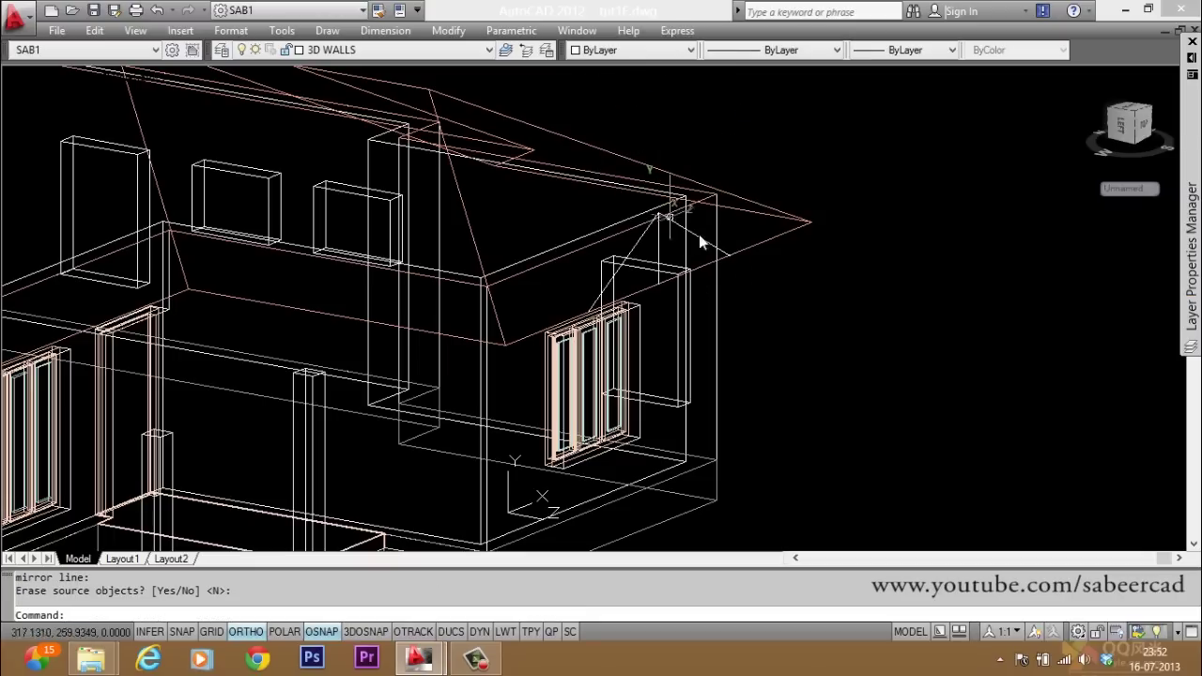
{"action": "scroll", "coordinate": [648, 228], "scroll_direction": "up", "scroll_amount": 4}
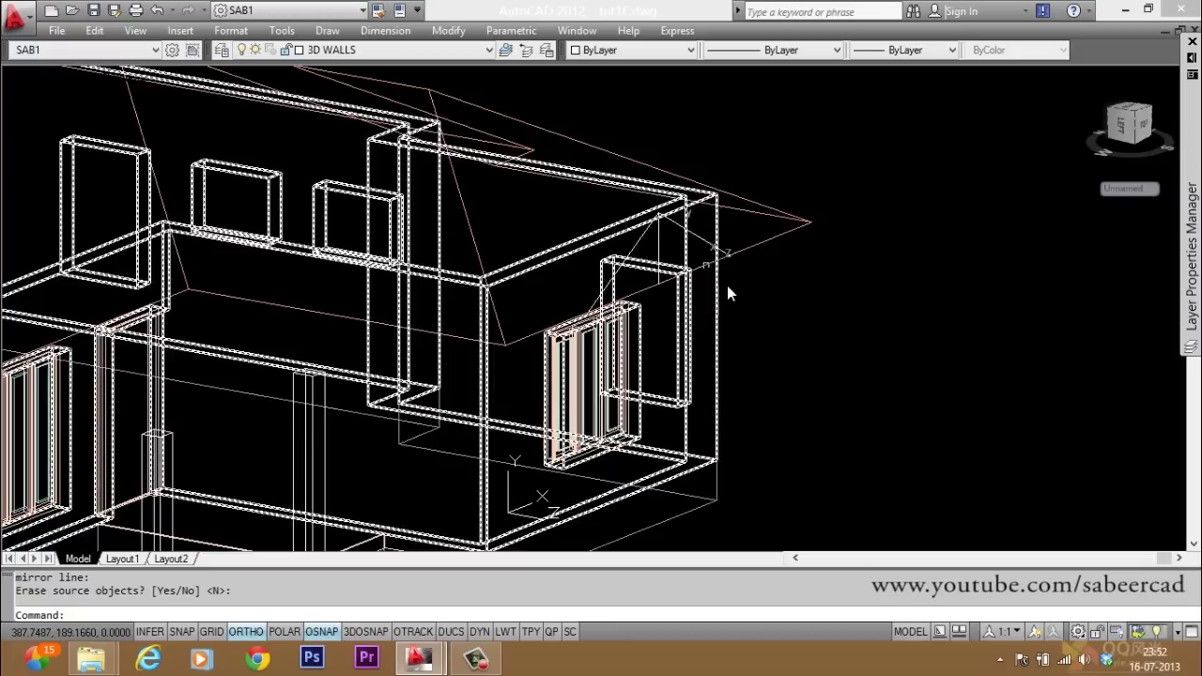
{"action": "scroll", "coordinate": [656, 267], "scroll_direction": "down", "scroll_amount": 5}
{"action": "key", "text": "Escape"}
{"action": "key", "text": "Escape"}
Erase the vertical construction line between the two sloping polylines
{"action": "scroll", "coordinate": [660, 281], "scroll_direction": "up", "scroll_amount": 4}
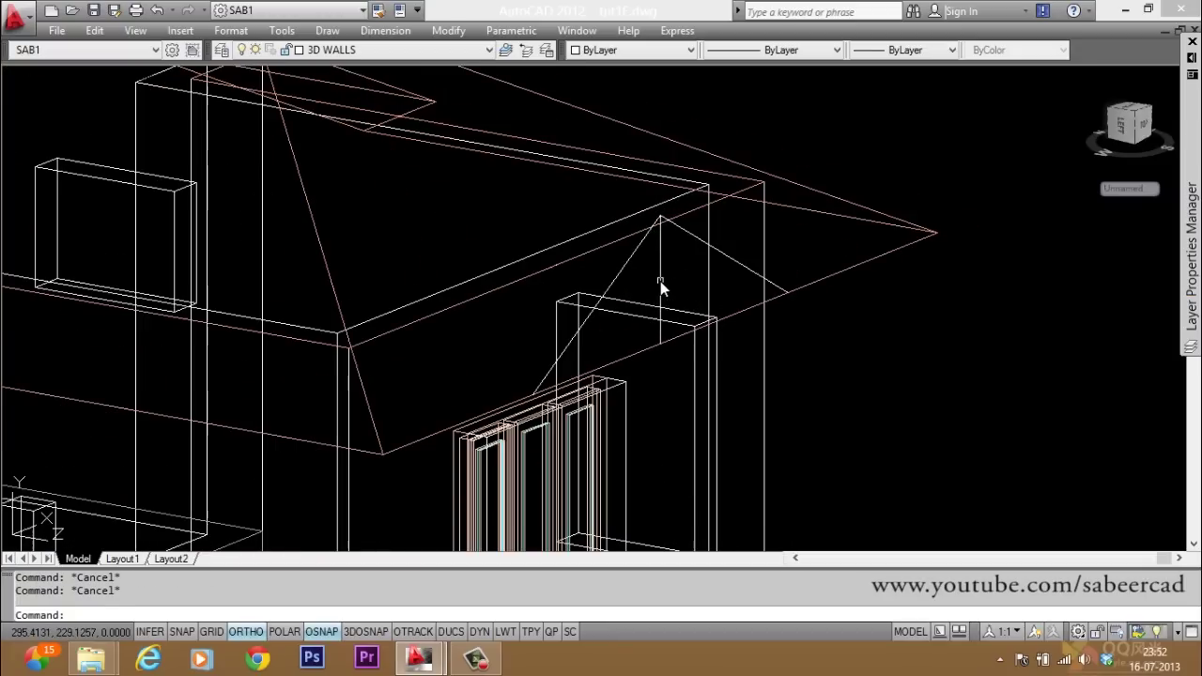
{"action": "type", "text": "e"}
{"action": "key", "text": "Return"}
{"action": "left_click", "coordinate": [660, 276]}
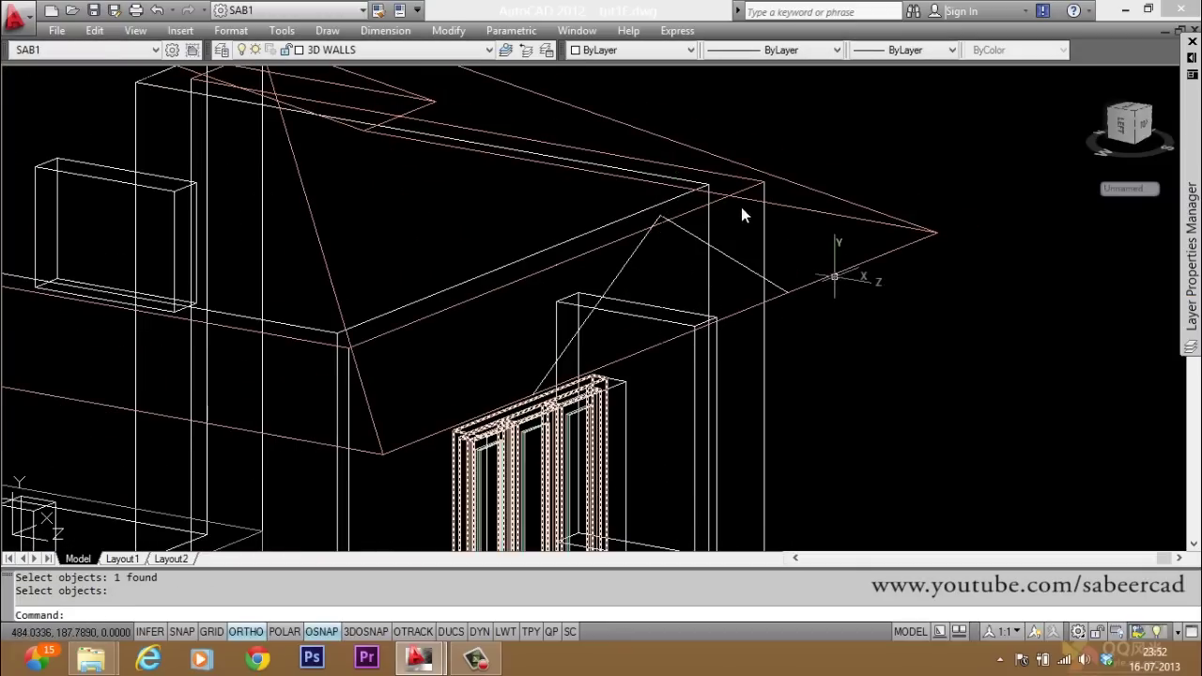
{"action": "scroll", "coordinate": [728, 360], "scroll_direction": "down", "scroll_amount": 2}
{"action": "scroll", "coordinate": [727, 360], "scroll_direction": "up", "scroll_amount": 2}
{"action": "left_click", "coordinate": [830, 371]}
{"action": "key", "text": "Escape"}
{"action": "key", "text": "Escape"}
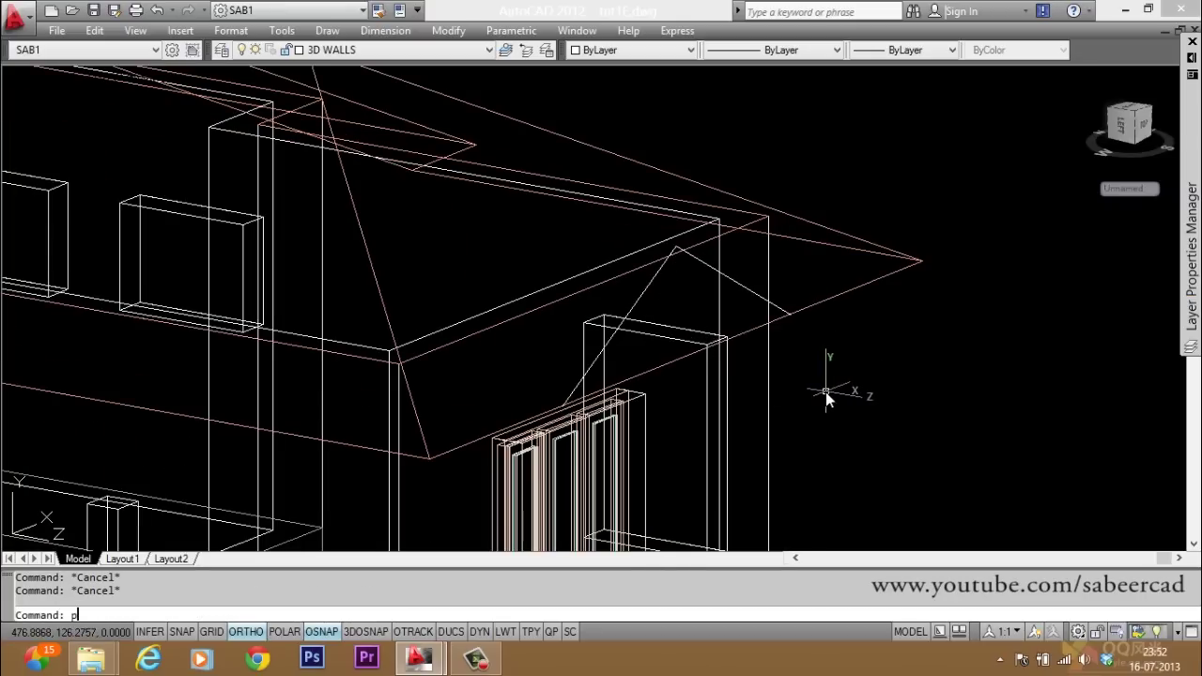
Trace a closed triangular polyline through the gable's far eave point, apex and near eave point
{"action": "type", "text": "pl"}
{"action": "key", "text": "Return"}
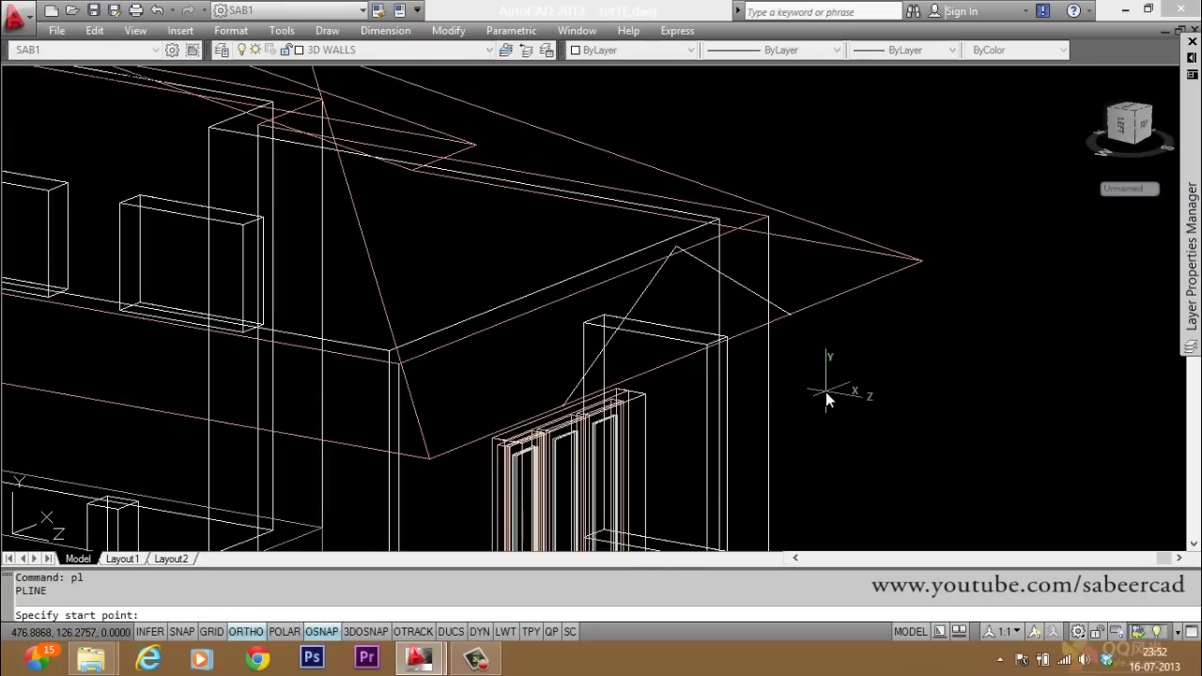
{"action": "left_click", "coordinate": [792, 316]}
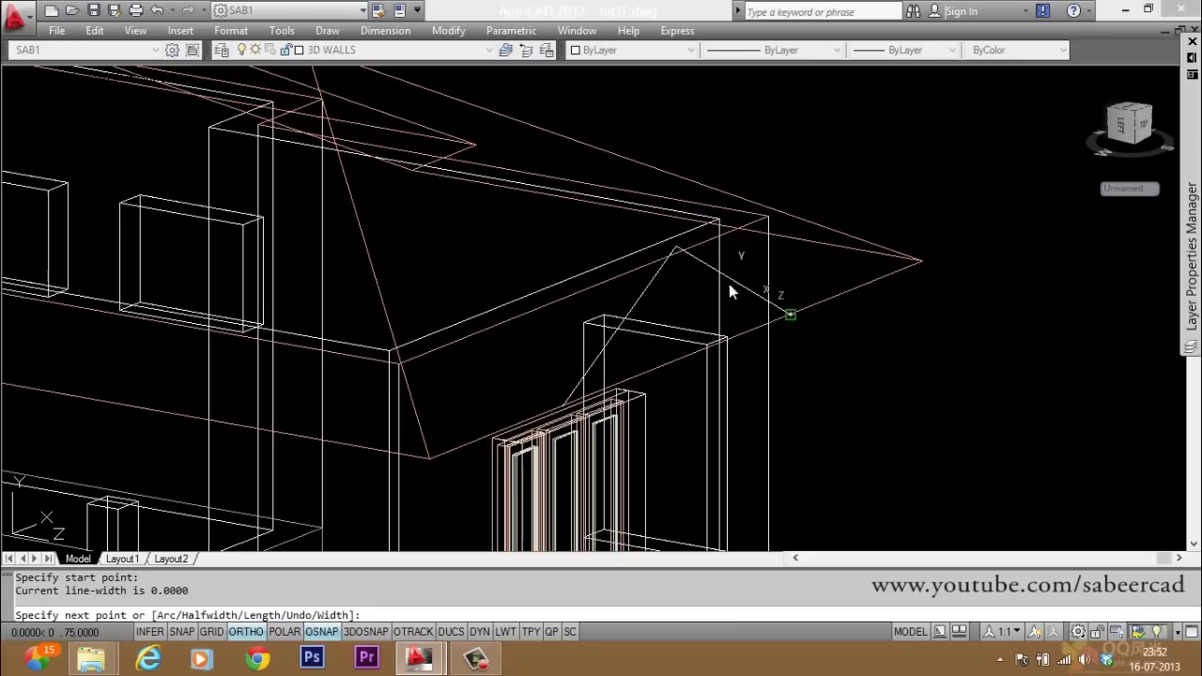
{"action": "left_click", "coordinate": [678, 253]}
{"action": "left_click", "coordinate": [569, 395]}
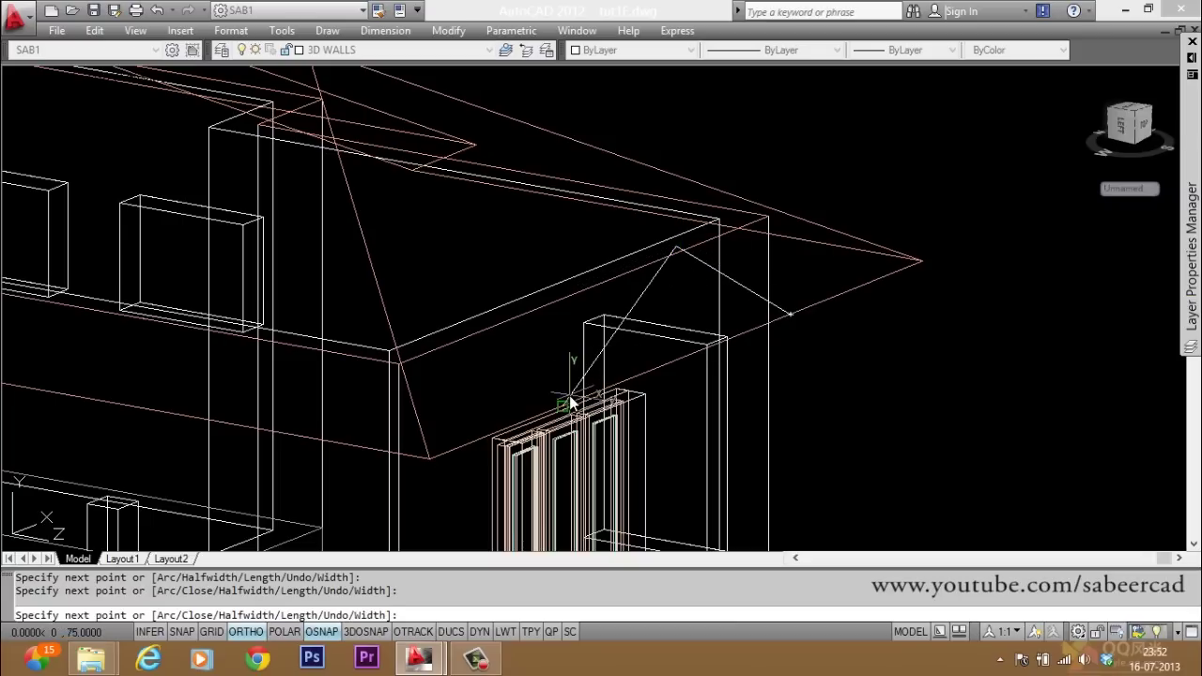
{"action": "type", "text": "c"}
{"action": "key", "text": "Return"}
{"action": "scroll", "coordinate": [761, 425], "scroll_direction": "down", "scroll_amount": 2}
{"action": "scroll", "coordinate": [719, 367], "scroll_direction": "up", "scroll_amount": 2}
{"action": "scroll", "coordinate": [703, 332], "scroll_direction": "down", "scroll_amount": 1}
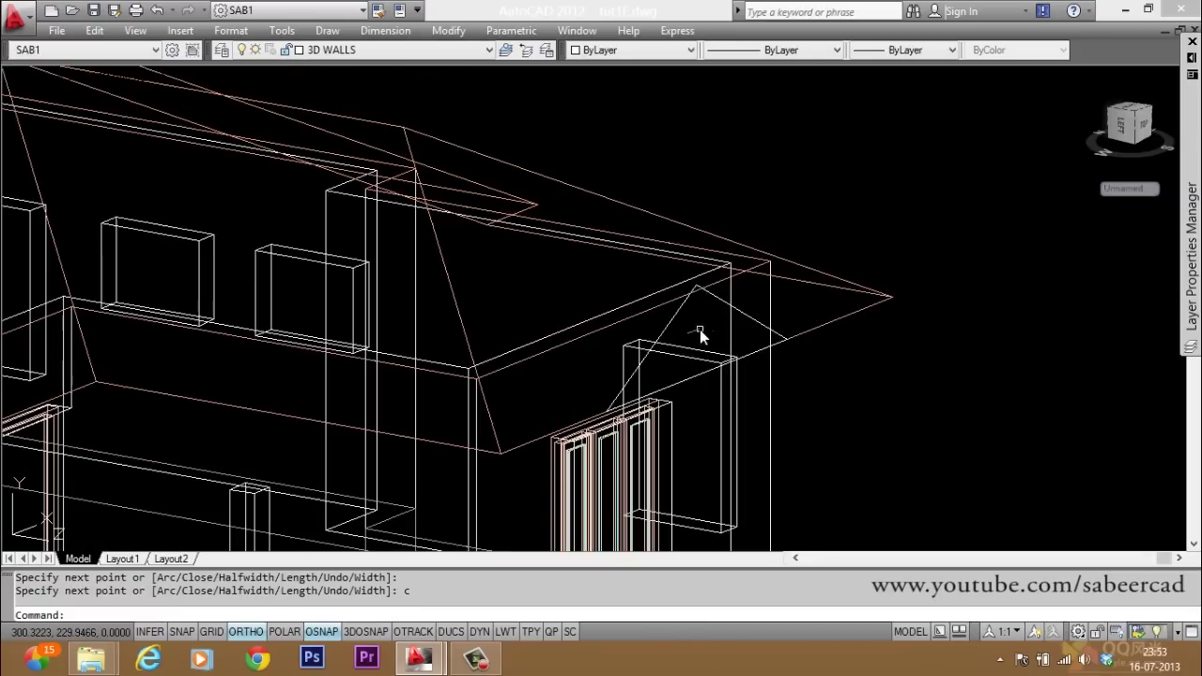
Extrude the closed gable triangle inward through the roof to beyond the hip line, with object snap off, and turn ortho mode on
{"action": "scroll", "coordinate": [683, 383], "scroll_direction": "up", "scroll_amount": 2}
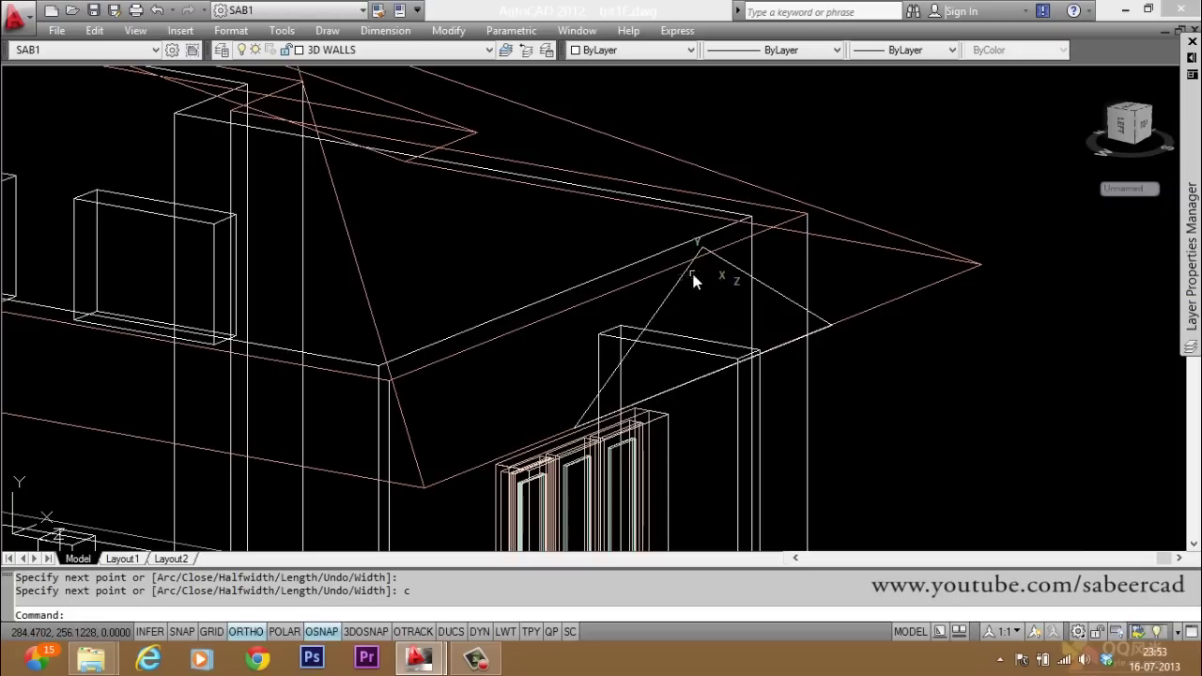
{"action": "type", "text": "ext"}
{"action": "key", "text": "Return"}
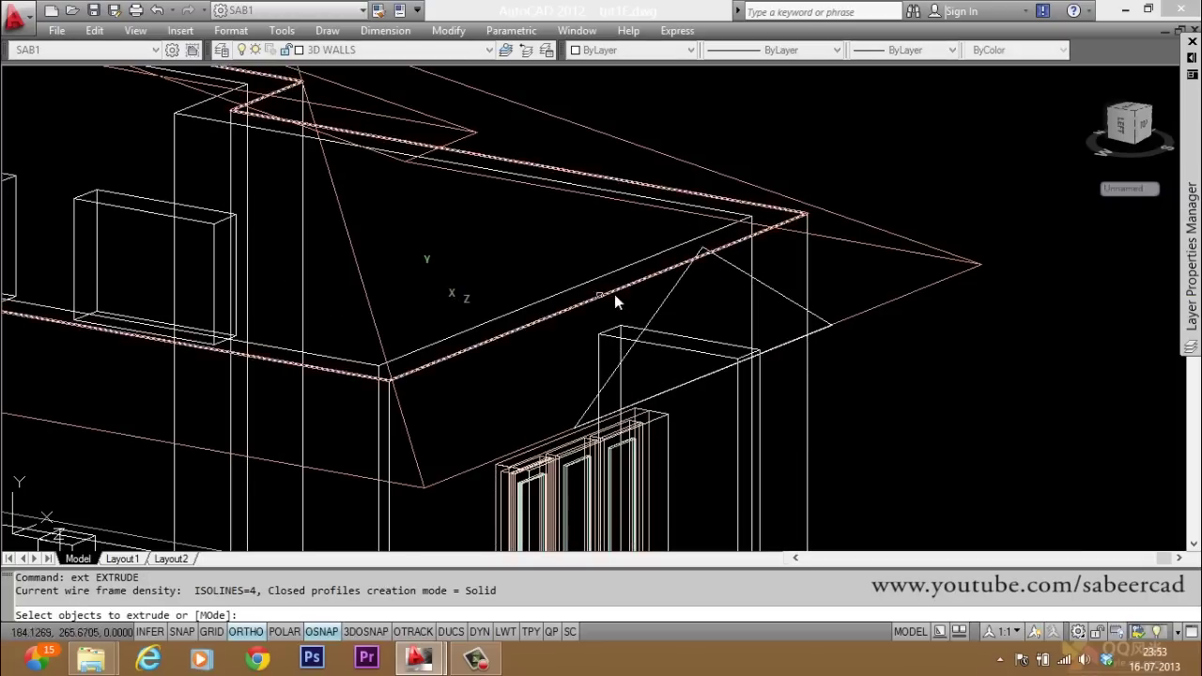
{"action": "left_click", "coordinate": [673, 289]}
{"action": "key", "text": "Return"}
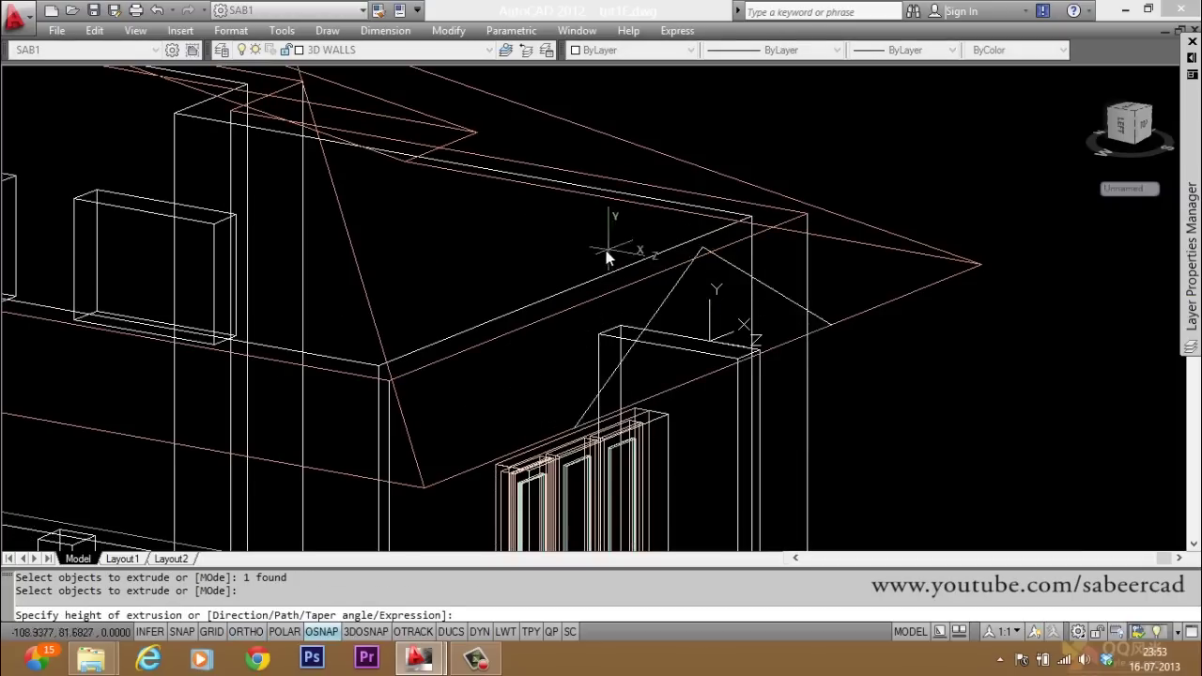
{"action": "scroll", "coordinate": [620, 282], "scroll_direction": "down", "scroll_amount": 2}
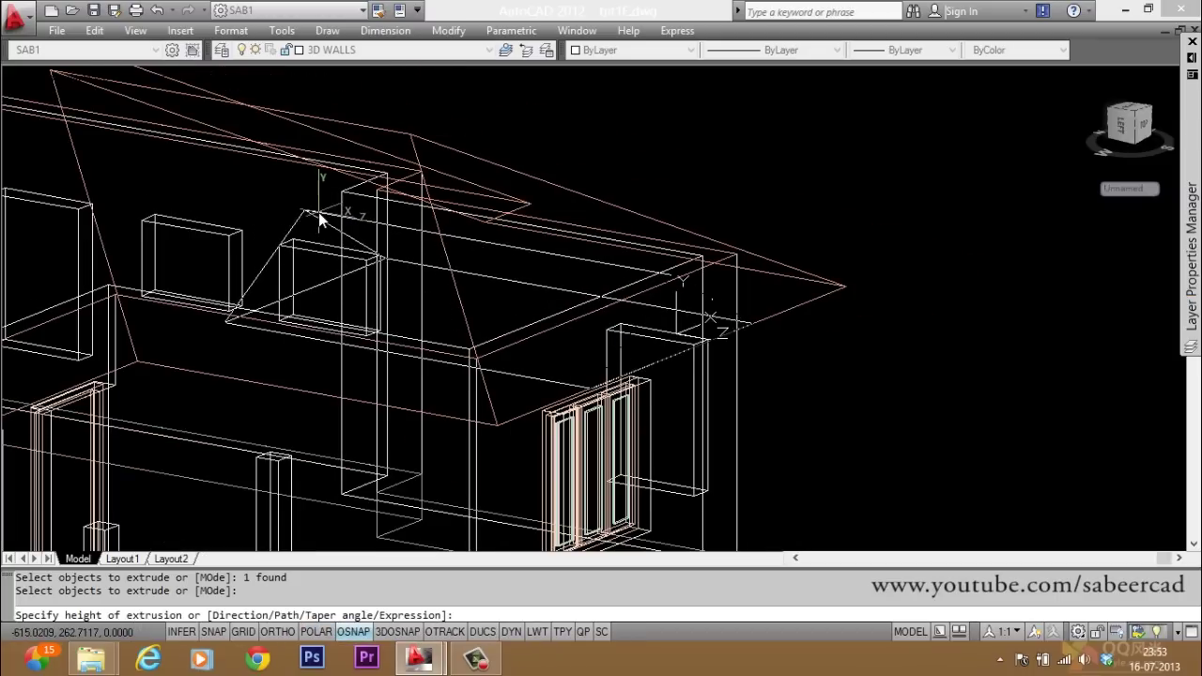
{"action": "scroll", "coordinate": [324, 216], "scroll_direction": "up", "scroll_amount": 2}
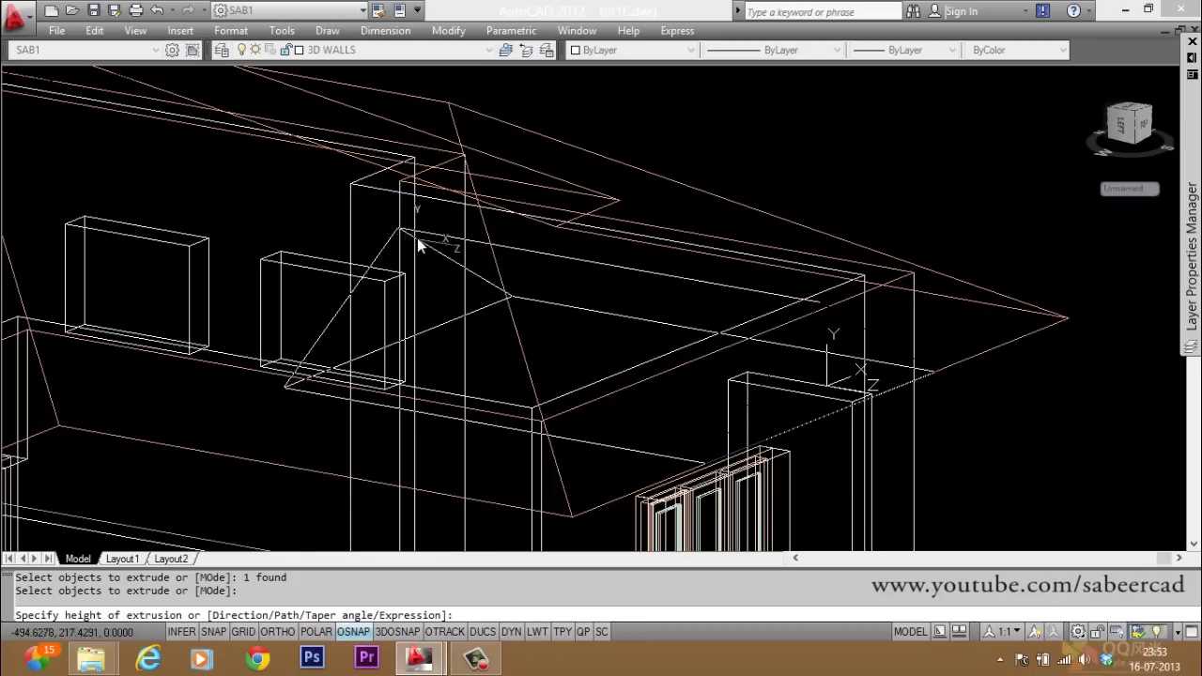
{"action": "left_click", "coordinate": [352, 632]}
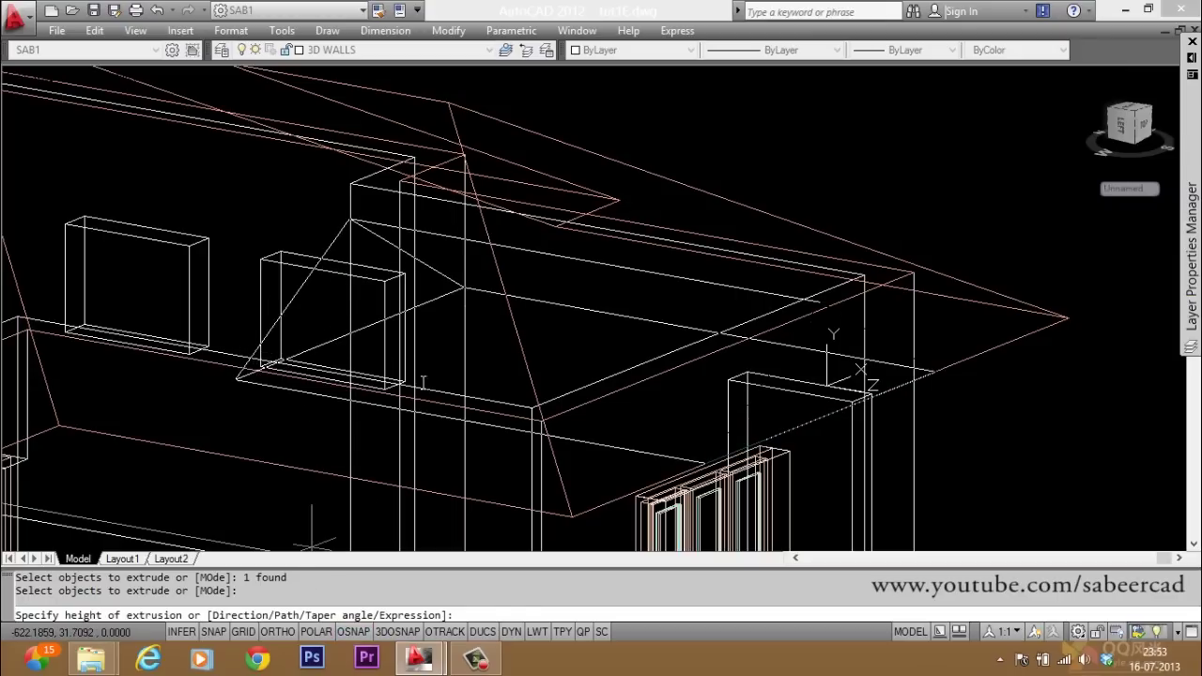
{"action": "left_click", "coordinate": [467, 212]}
{"action": "key", "text": "F8"}
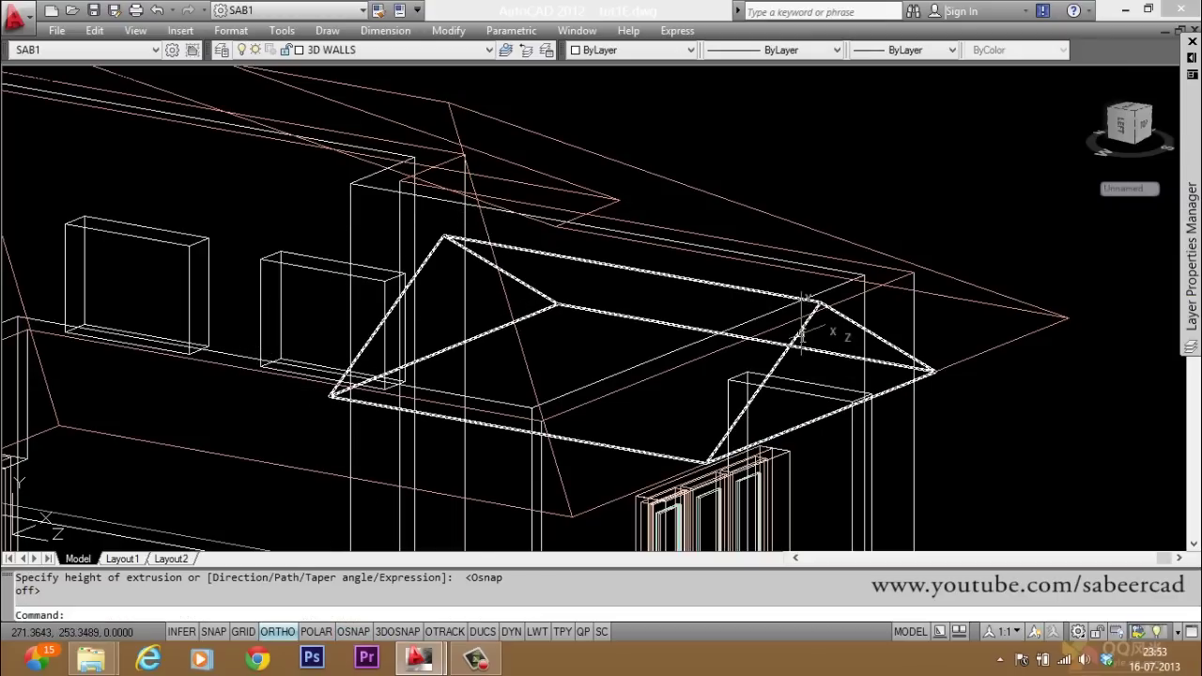
{"action": "scroll", "coordinate": [389, 275], "scroll_direction": "down", "scroll_amount": 2}
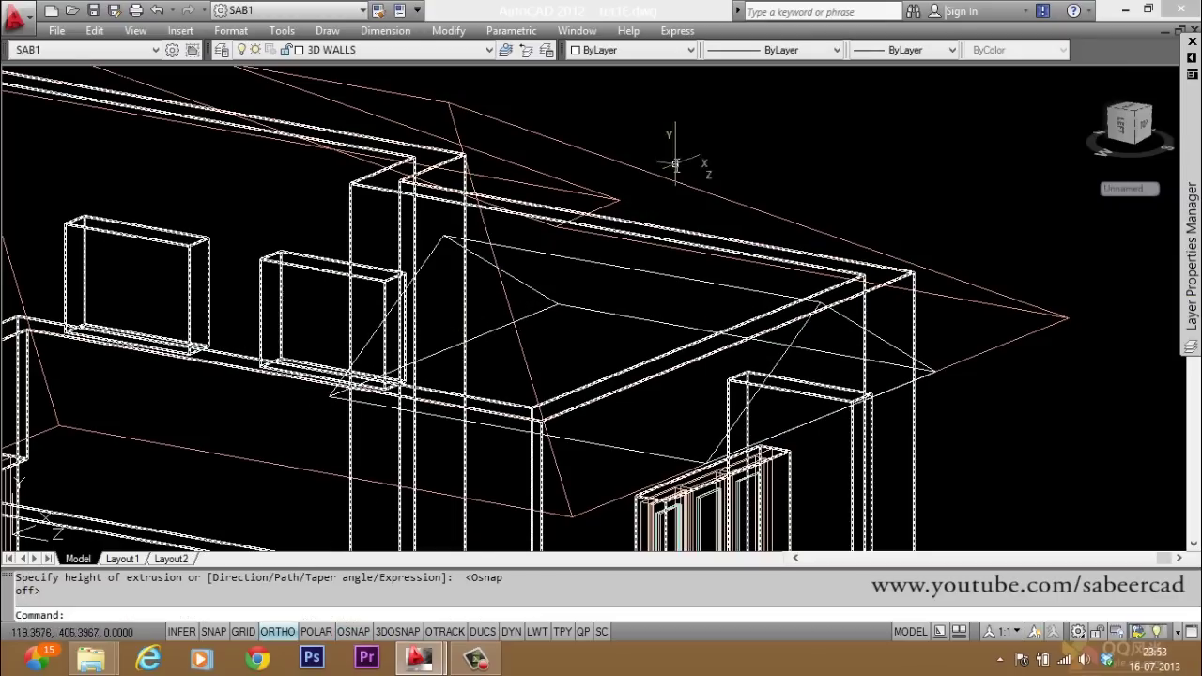
{"action": "scroll", "coordinate": [545, 127], "scroll_direction": "up", "scroll_amount": 1}
{"action": "key", "text": "Escape"}
{"action": "key", "text": "Escape"}
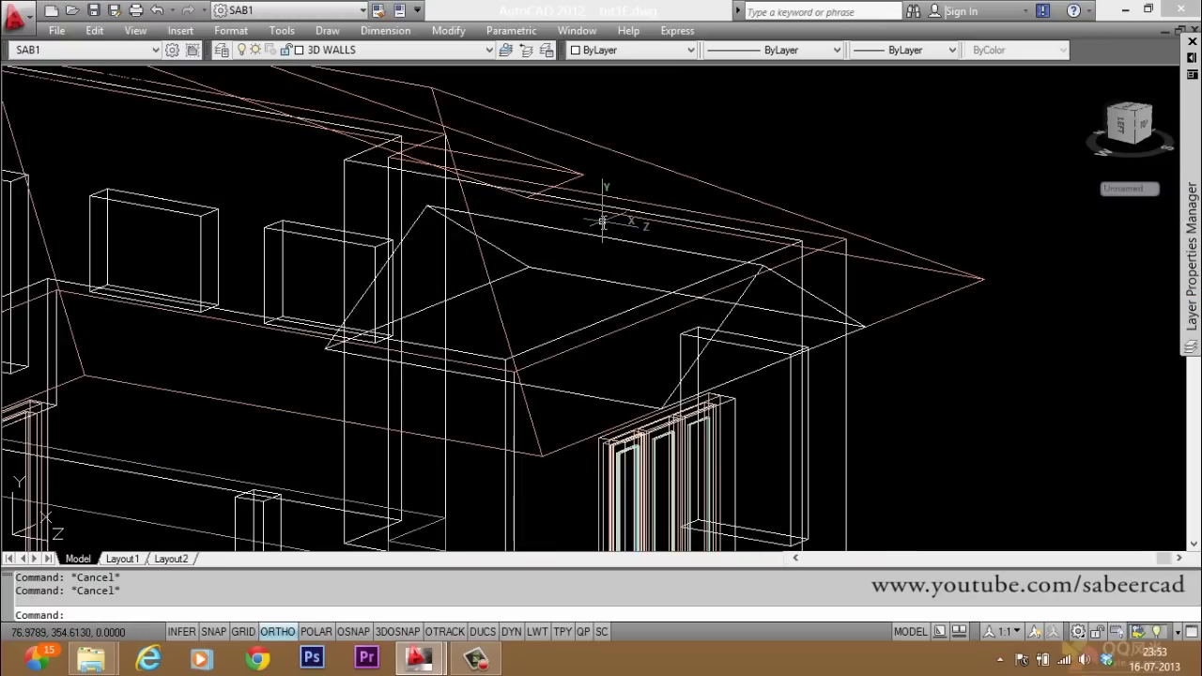
{"action": "type", "text": "hi"}
{"action": "key", "text": "Return"}
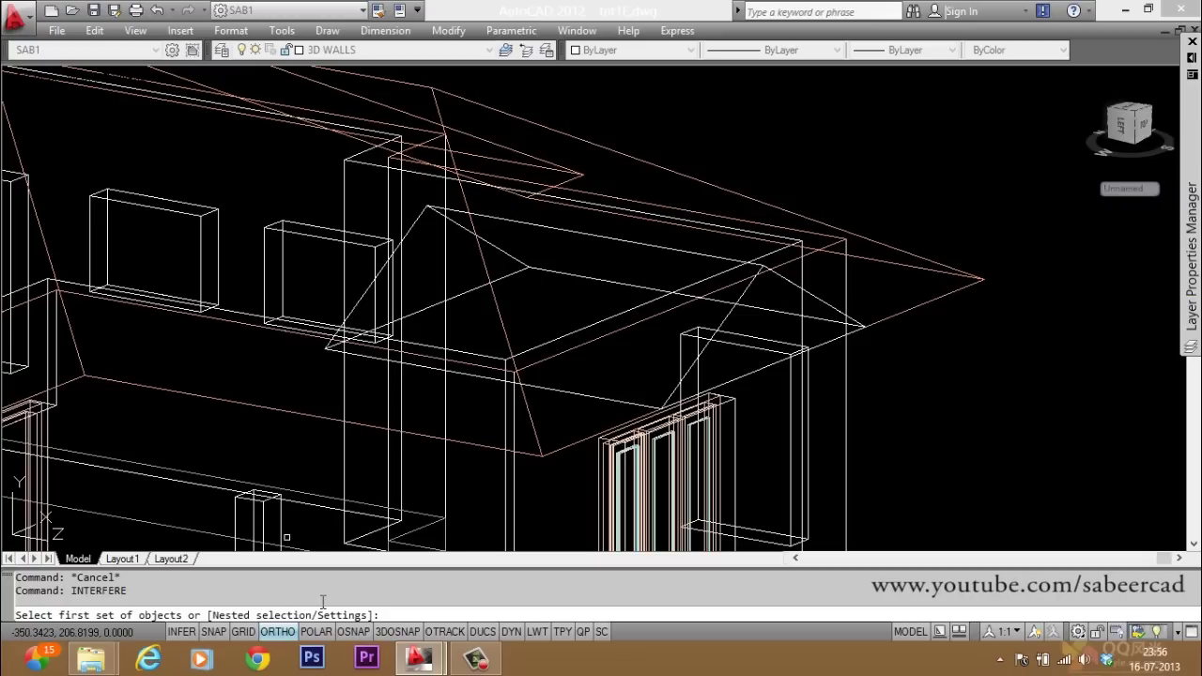
{"action": "key", "text": "Escape"}
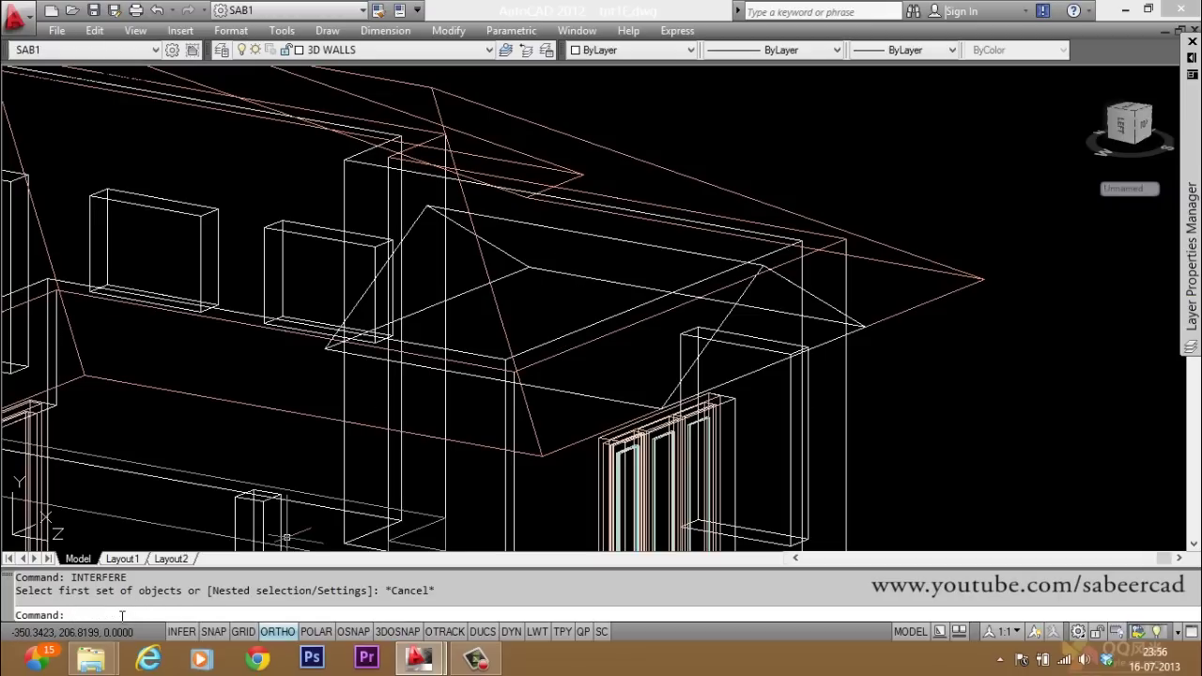
Check interference between the extruded gable prism and the main roof, keeping the created interference solid on closing
{"action": "type", "text": "interfe"}
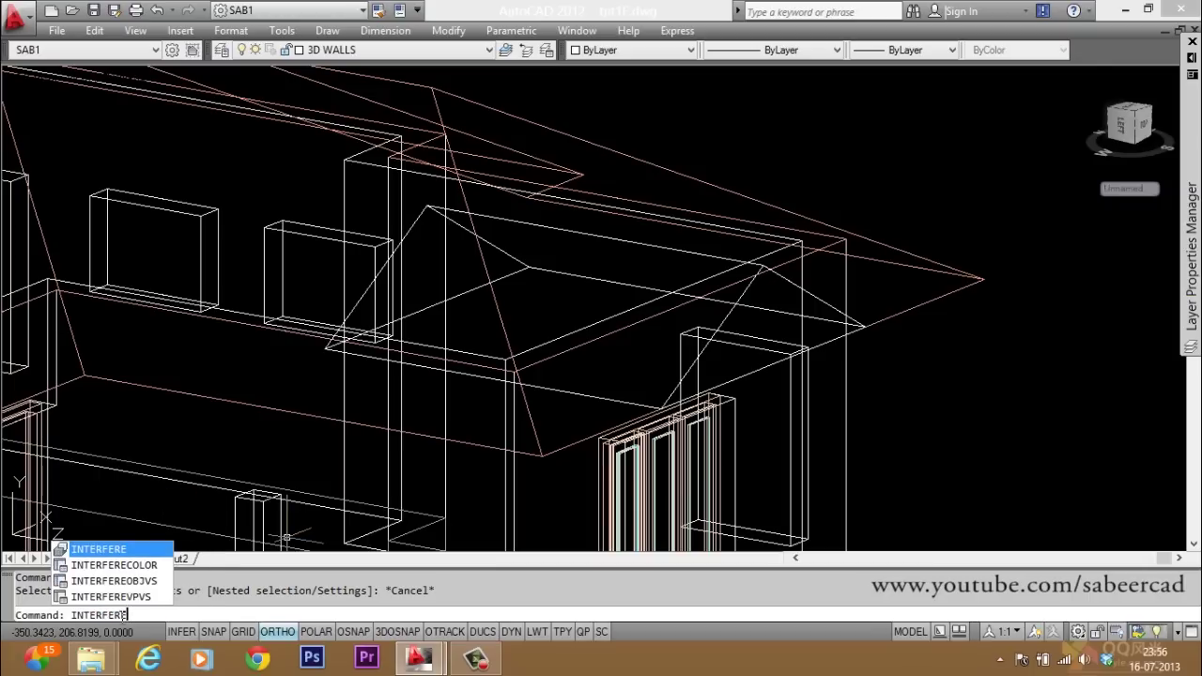
{"action": "key", "text": "Return"}
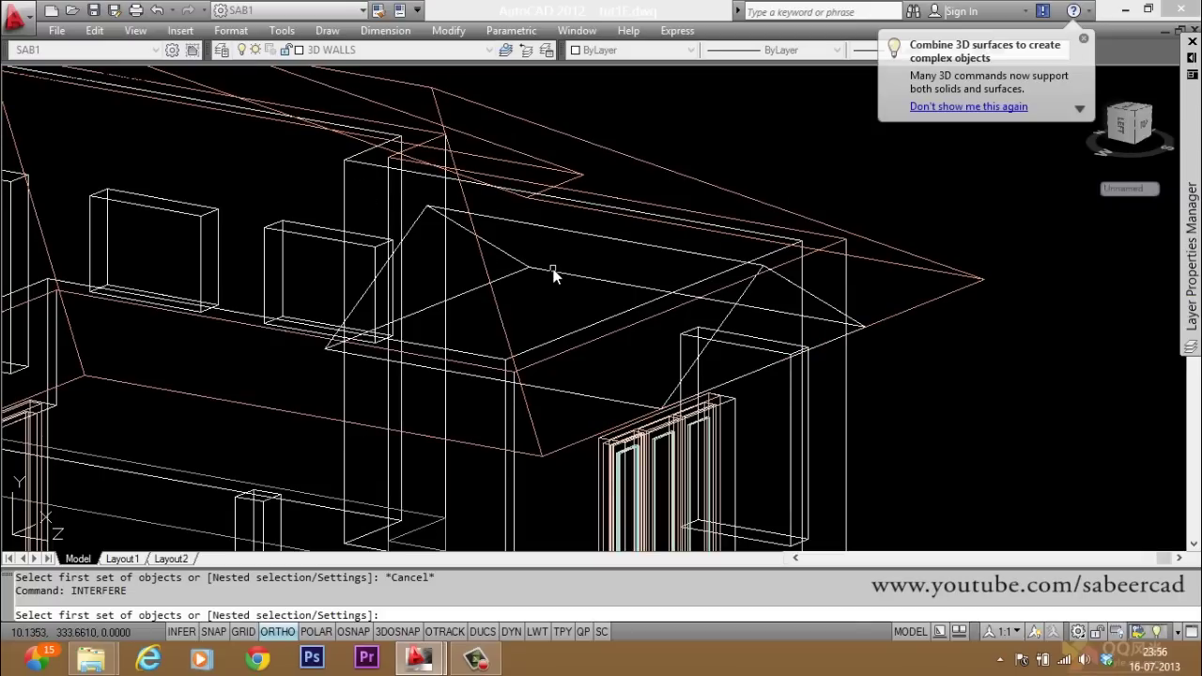
{"action": "left_click", "coordinate": [648, 245]}
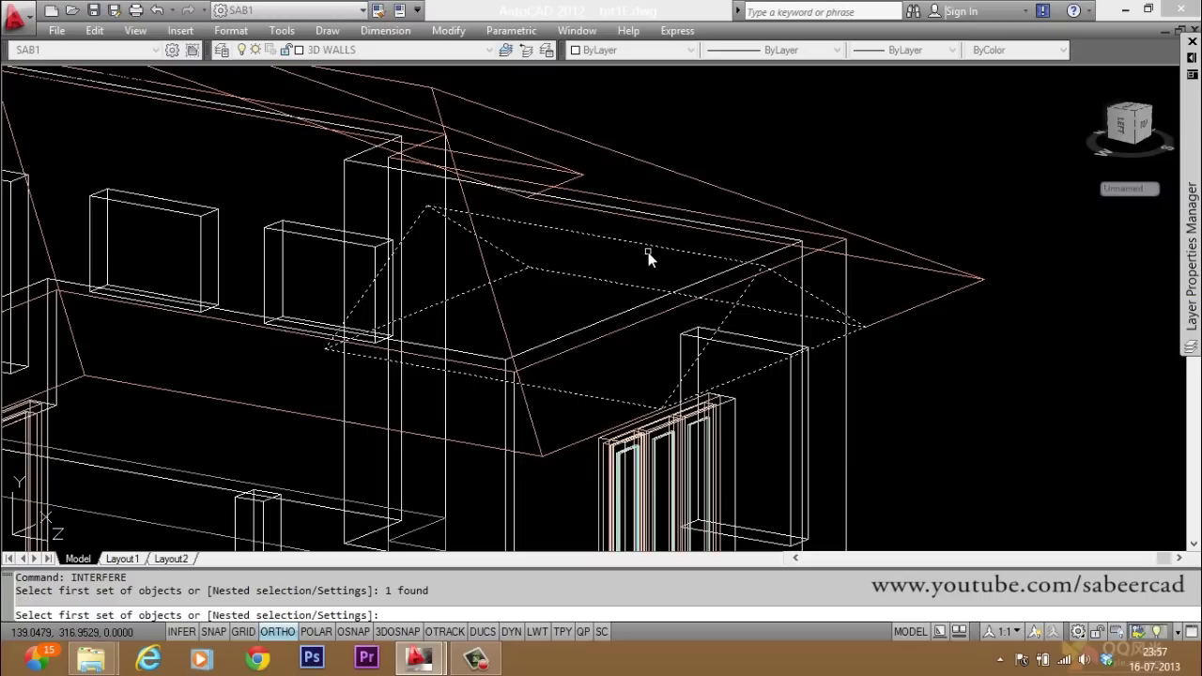
{"action": "key", "text": "Return"}
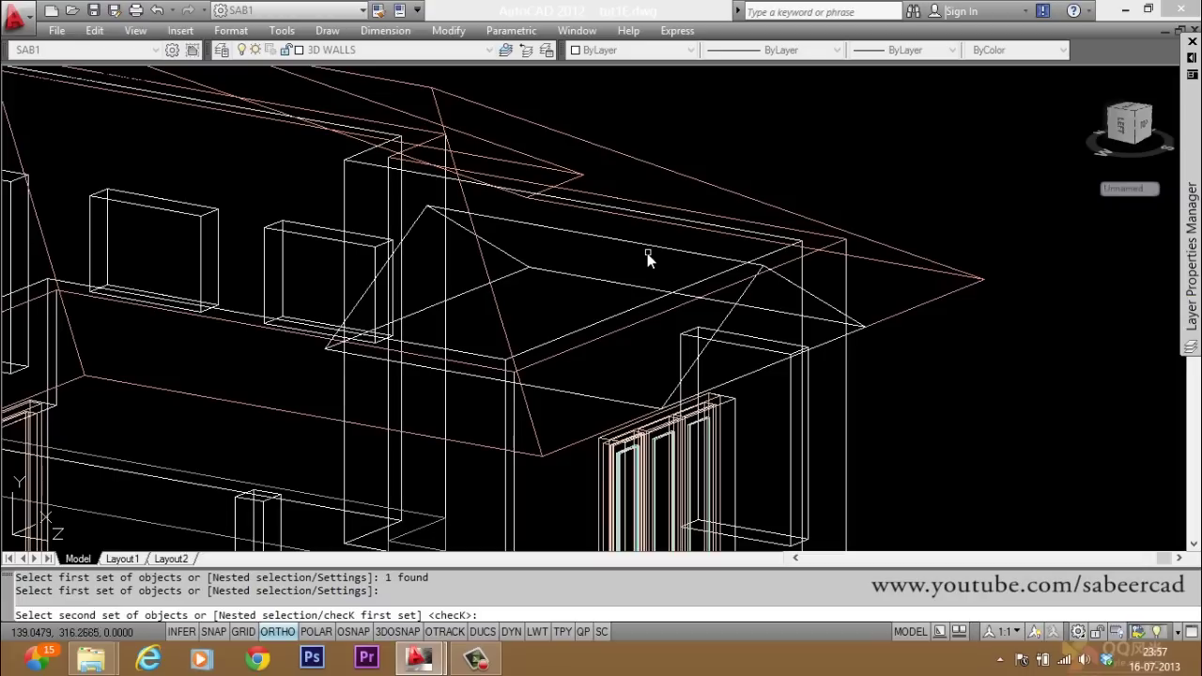
{"action": "left_click", "coordinate": [611, 152]}
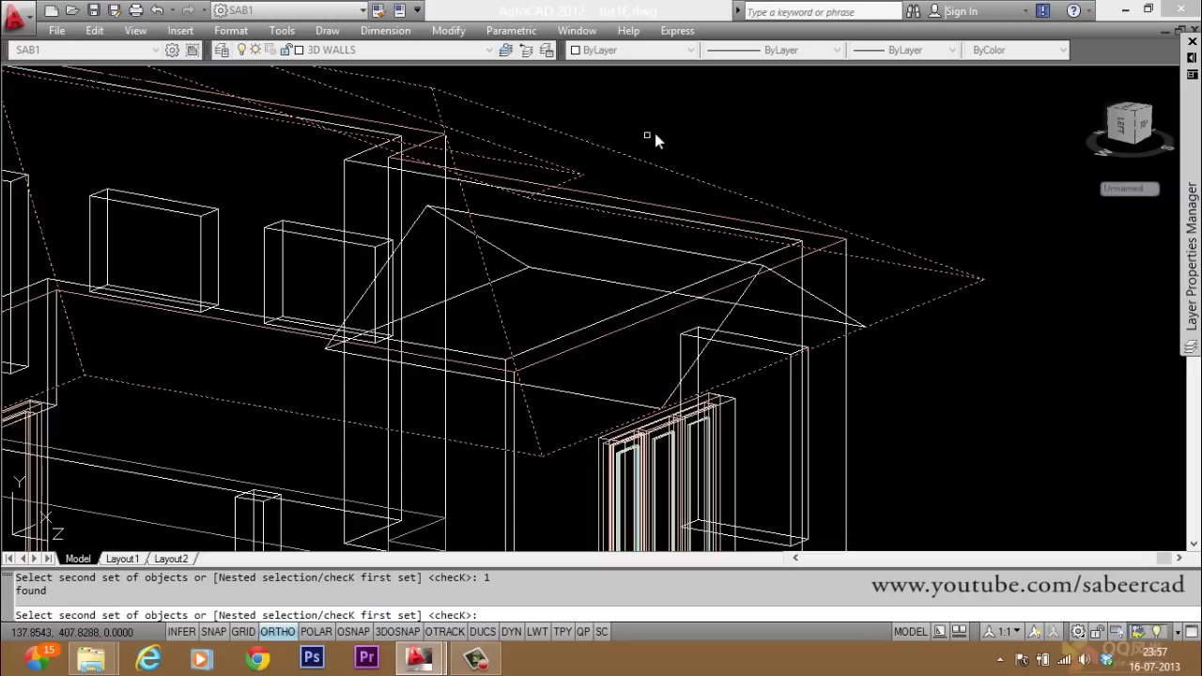
{"action": "key", "text": "Return"}
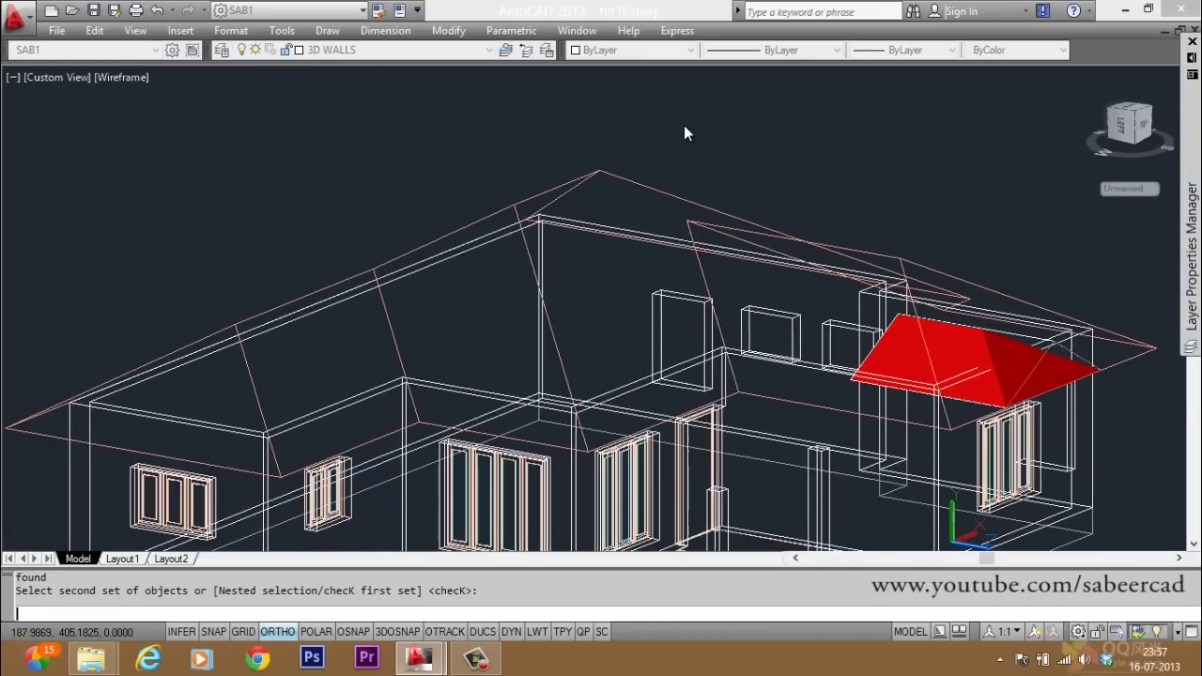
{"action": "left_click_drag", "start_coordinate": [579, 225], "coordinate": [514, 169]}
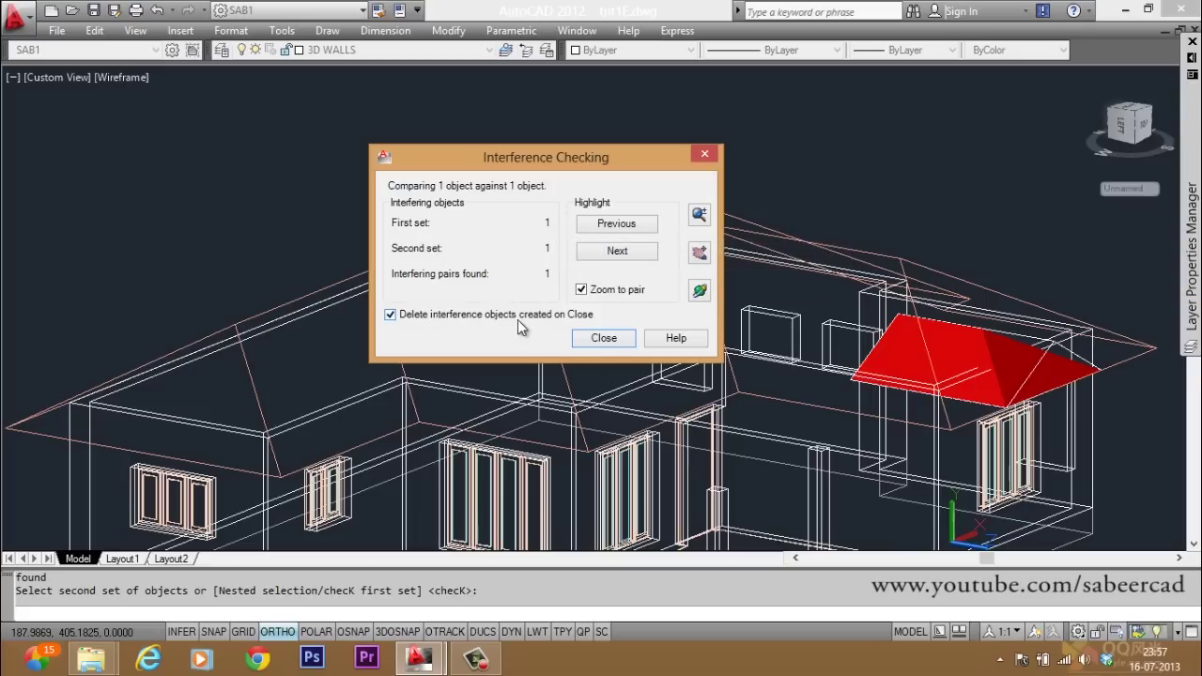
{"action": "left_click", "coordinate": [407, 313]}
{"action": "left_click", "coordinate": [615, 341]}
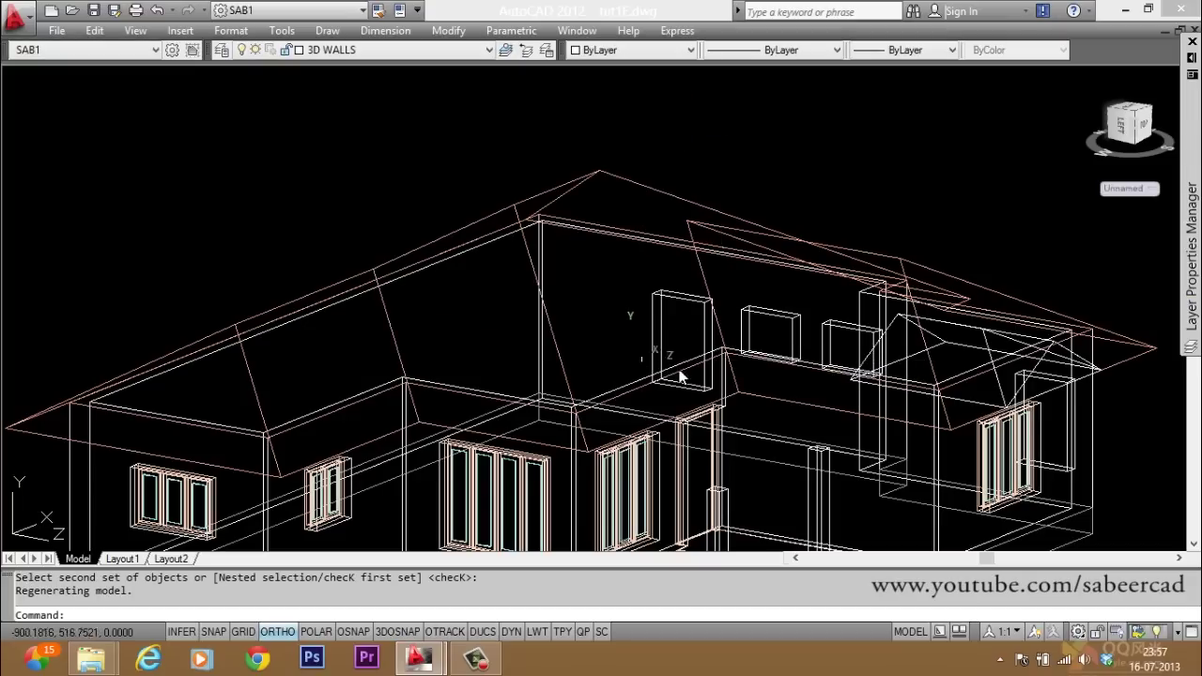
Examine the interference solid's extent where the gable prism passes inside the roof
{"action": "scroll", "coordinate": [644, 375], "scroll_direction": "down", "scroll_amount": 2}
{"action": "scroll", "coordinate": [895, 413], "scroll_direction": "up", "scroll_amount": 4}
{"action": "scroll", "coordinate": [895, 407], "scroll_direction": "up", "scroll_amount": 1}
{"action": "scroll", "coordinate": [742, 357], "scroll_direction": "up", "scroll_amount": 1}
{"action": "scroll", "coordinate": [707, 344], "scroll_direction": "up", "scroll_amount": 1}
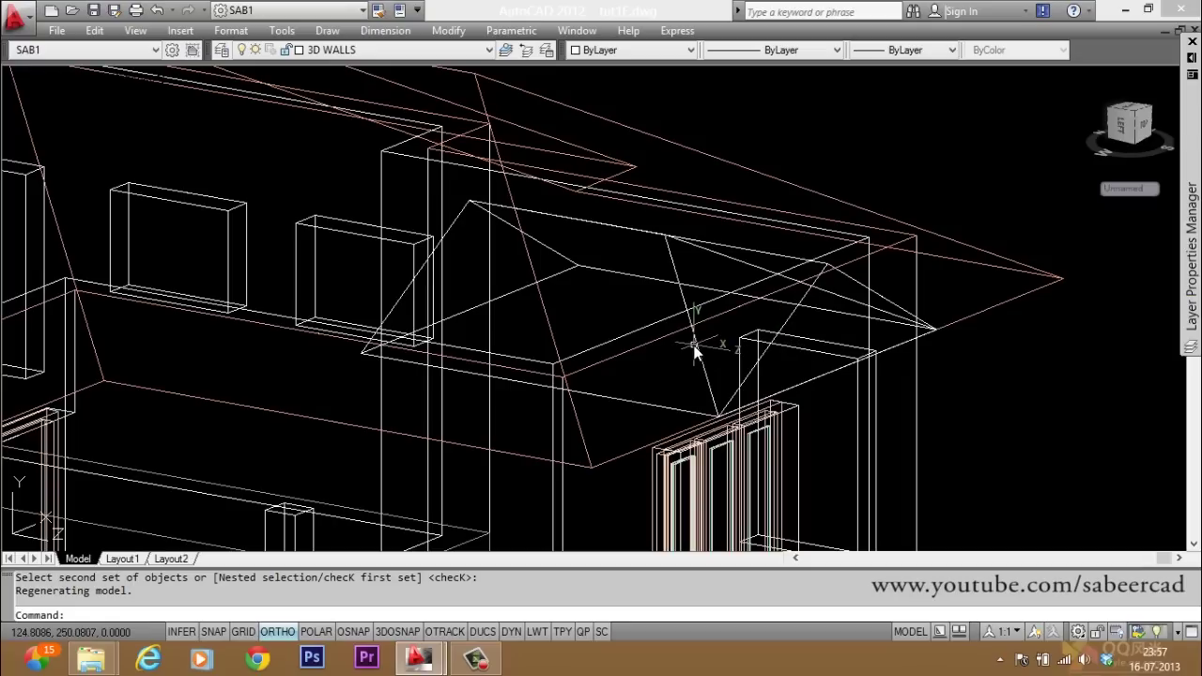
{"action": "key", "text": "Escape"}
{"action": "left_click", "coordinate": [447, 235]}
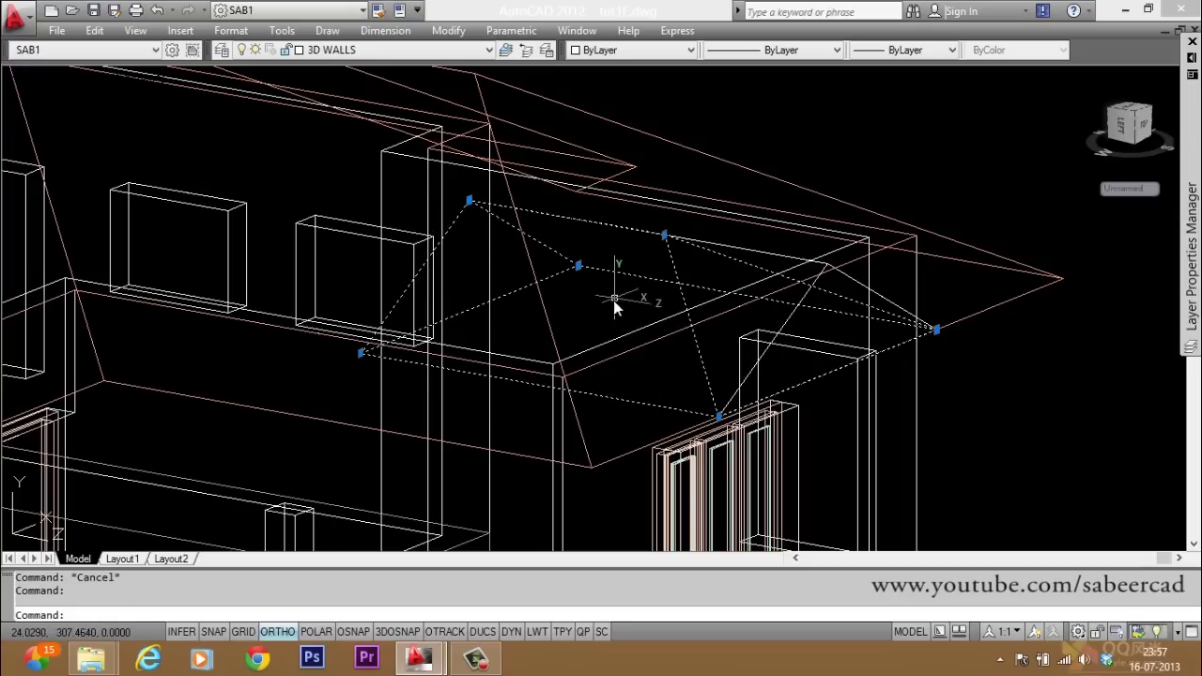
{"action": "key", "text": "Escape"}
{"action": "scroll", "coordinate": [591, 364], "scroll_direction": "down", "scroll_amount": 2}
{"action": "scroll", "coordinate": [594, 366], "scroll_direction": "up", "scroll_amount": 1}
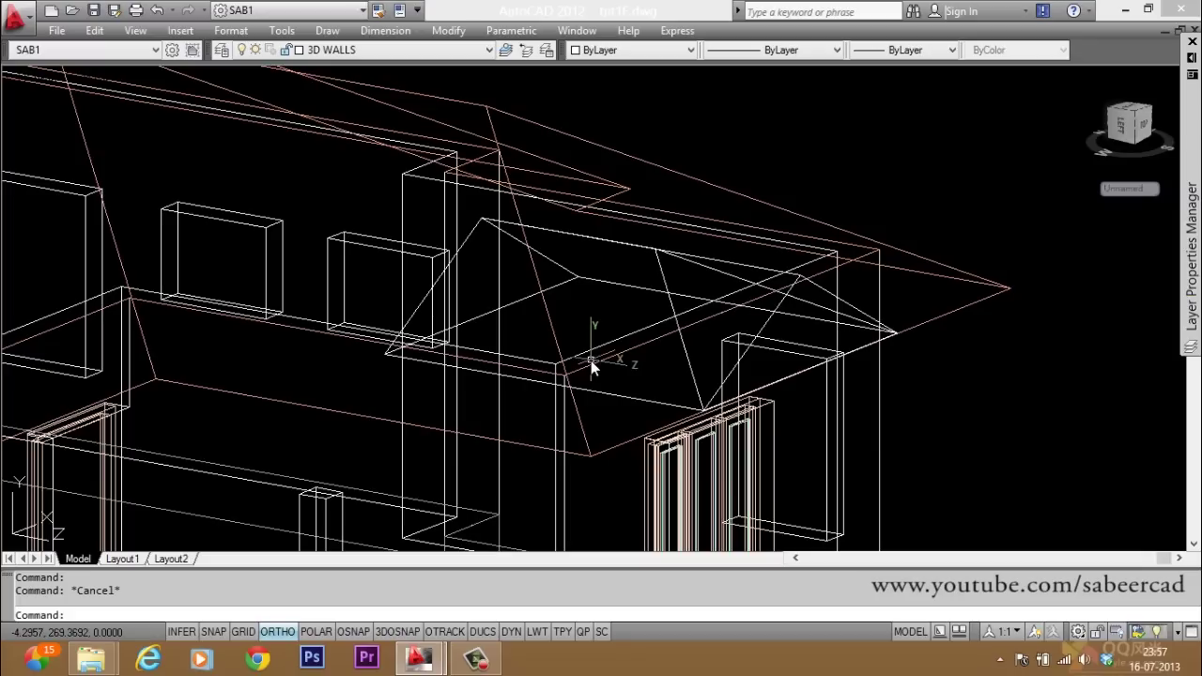
{"action": "left_click", "coordinate": [765, 326]}
{"action": "key", "text": "Escape"}
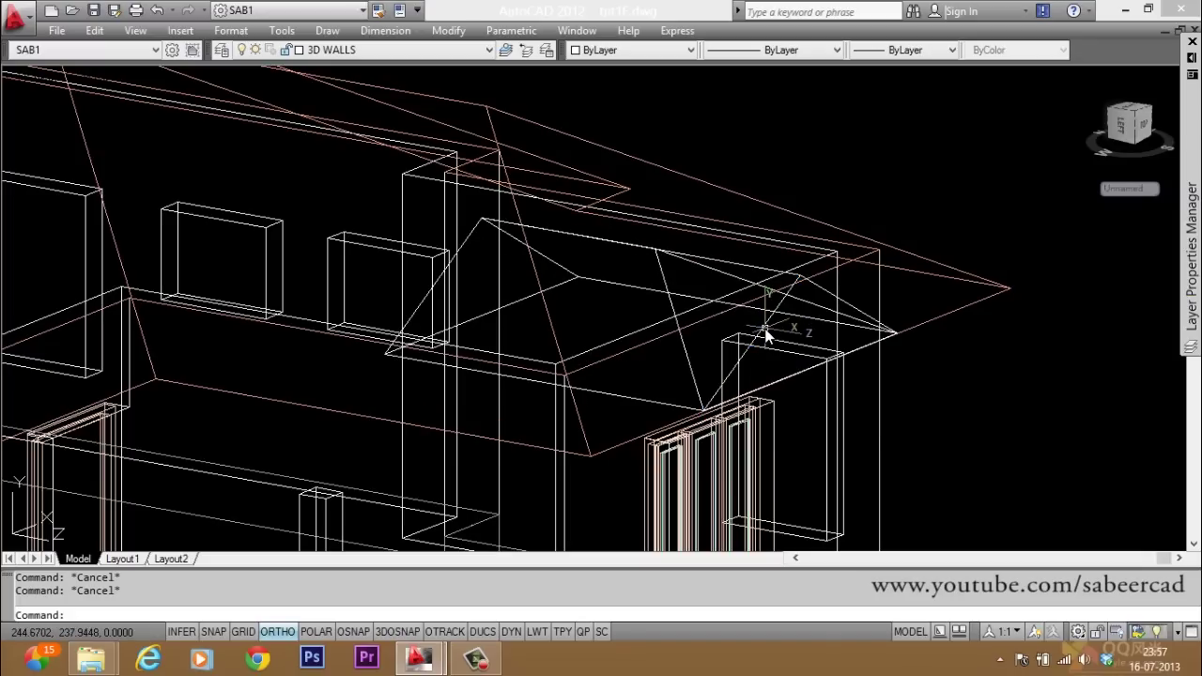
Subtract the interference solid from the gable prism, leaving only the part outside the roof slope
{"action": "type", "text": "su"}
{"action": "key", "text": "Return"}
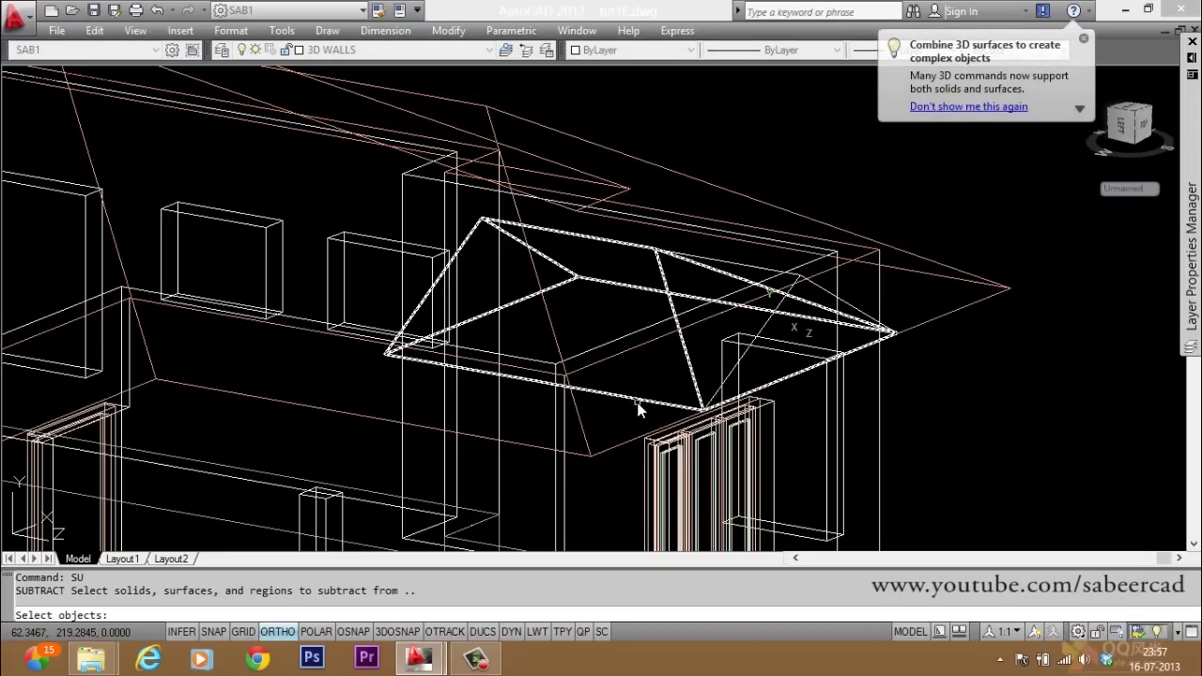
{"action": "left_click", "coordinate": [766, 327]}
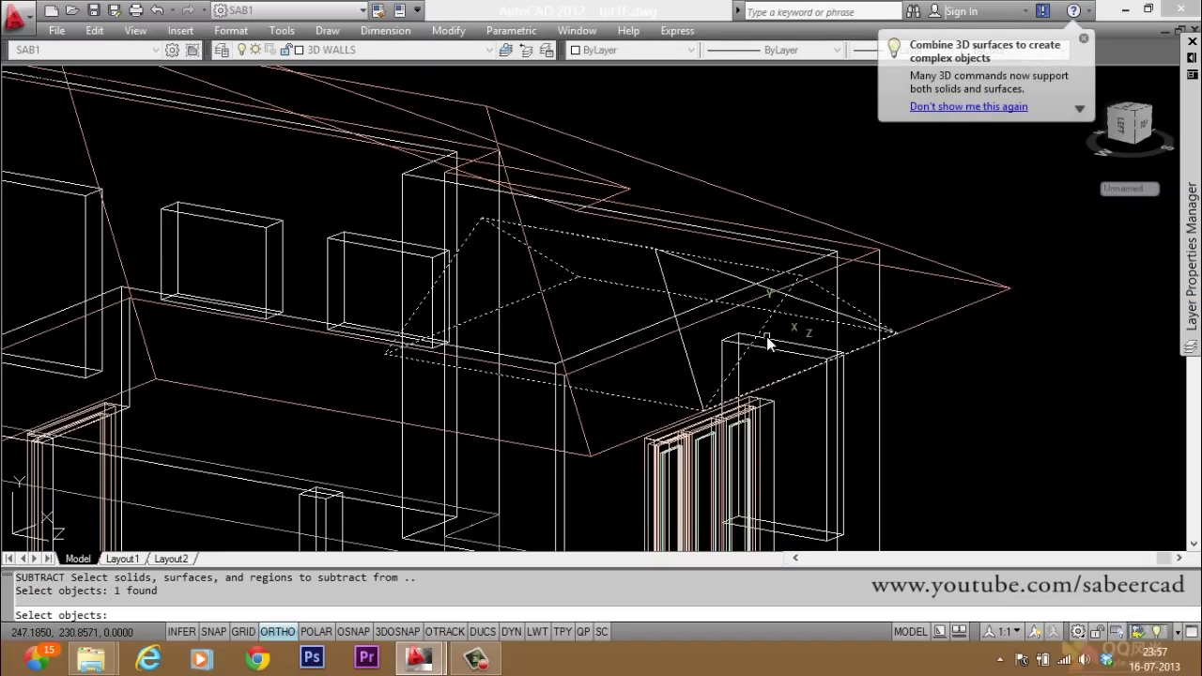
{"action": "key", "text": "Return"}
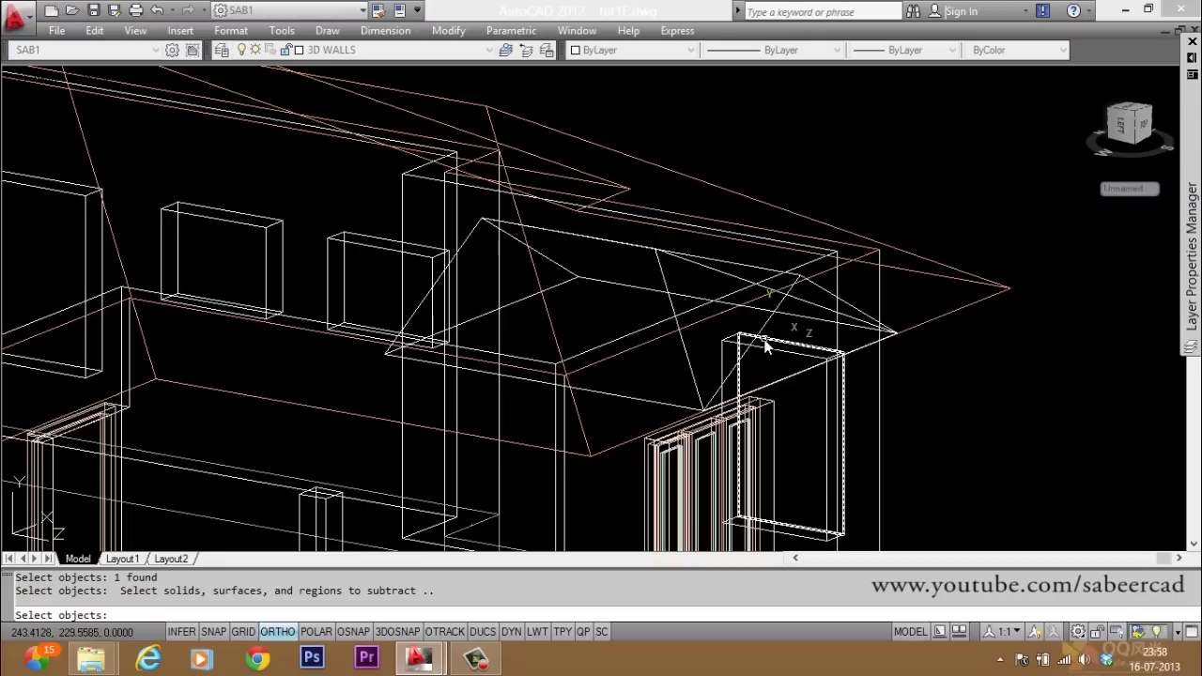
{"action": "left_click", "coordinate": [672, 308]}
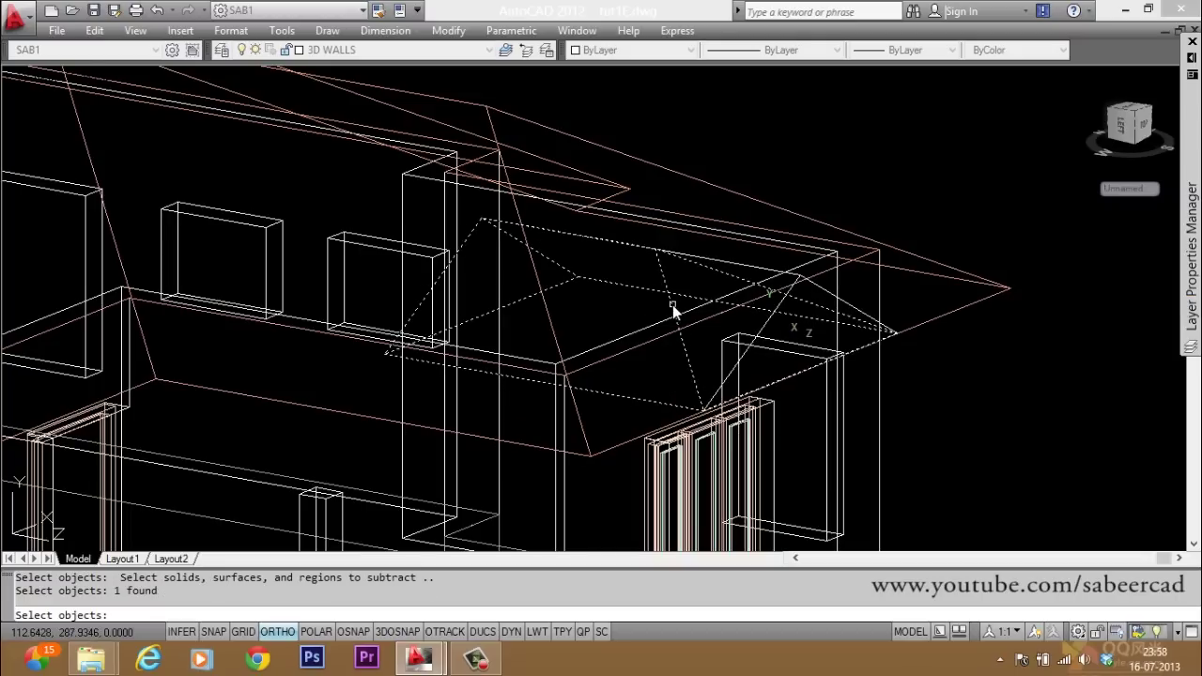
{"action": "key", "text": "Return"}
{"action": "scroll", "coordinate": [721, 374], "scroll_direction": "down", "scroll_amount": 2}
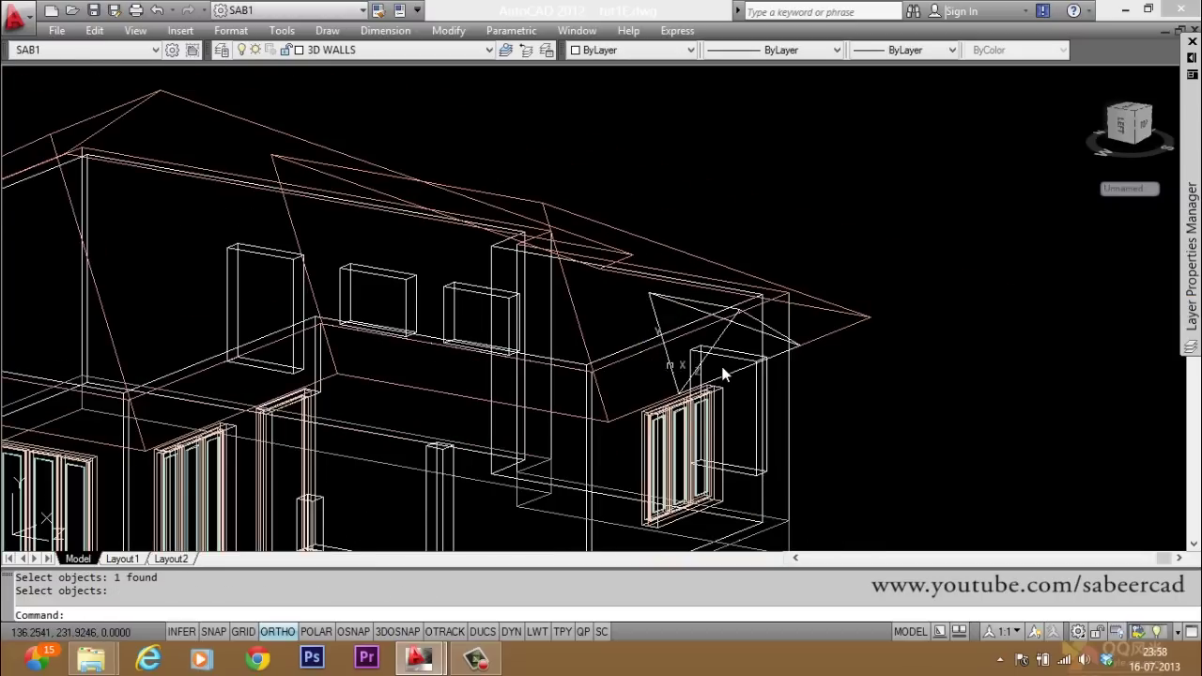
{"action": "key", "text": "Escape"}
{"action": "key", "text": "Escape"}
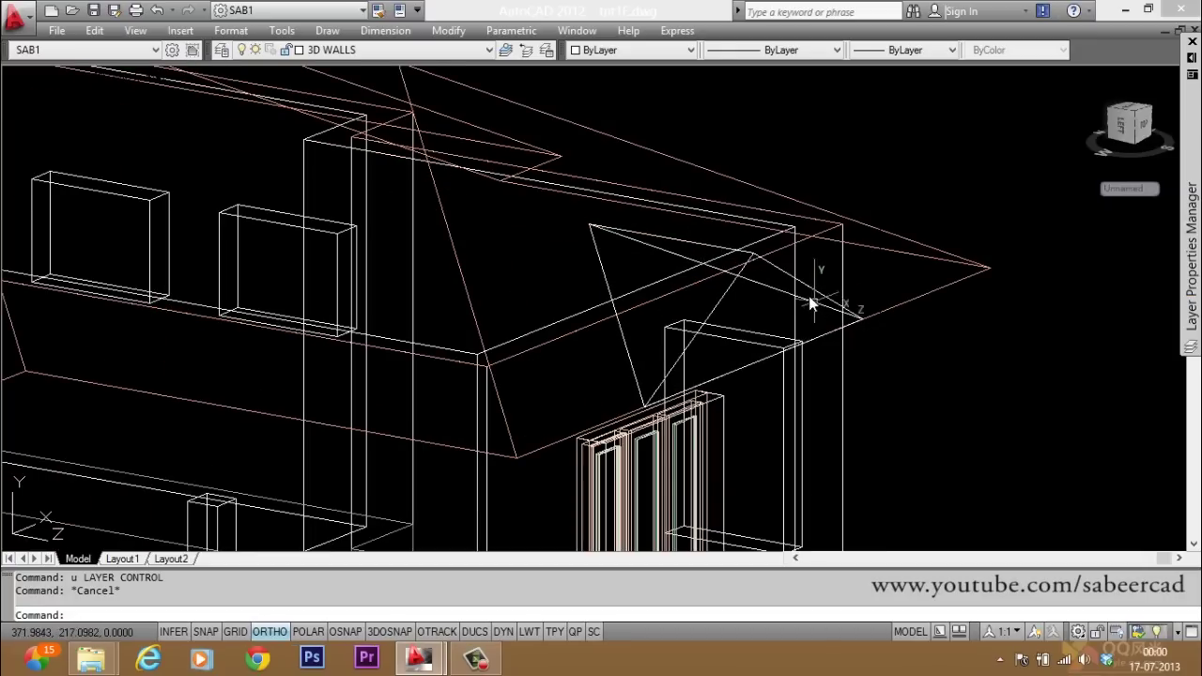
Move the trimmed gable solid to the 3D ROOF layer and make 3D ROOF the current layer
{"action": "left_click", "coordinate": [807, 299]}
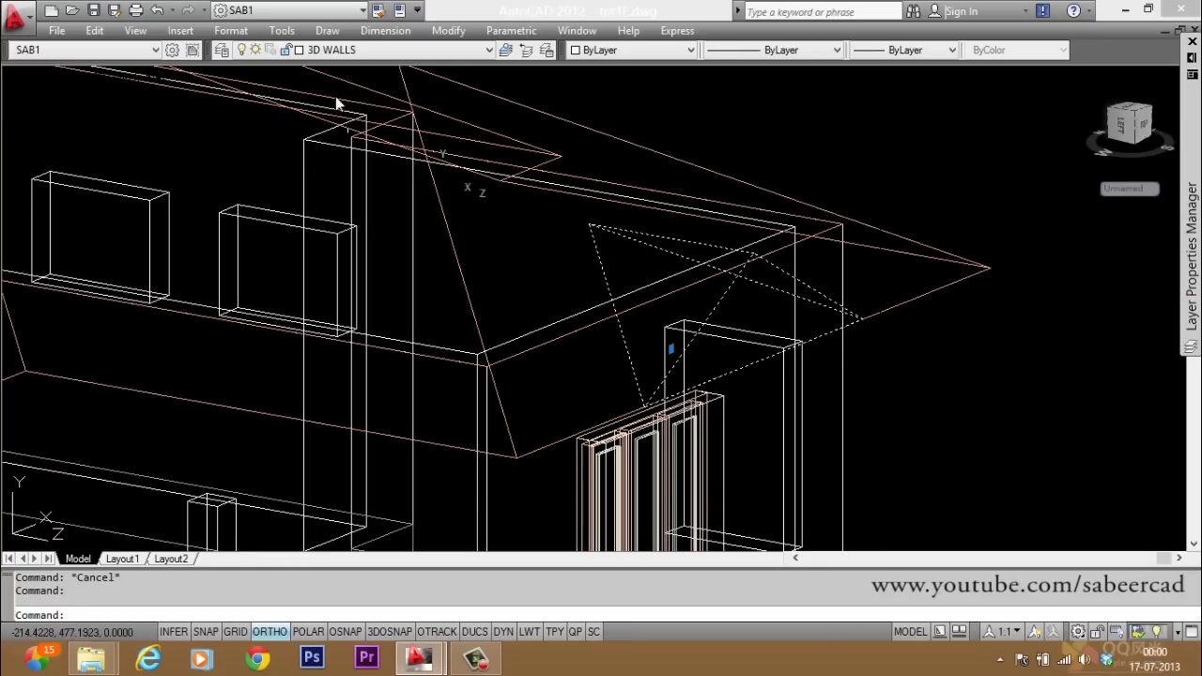
{"action": "left_click", "coordinate": [352, 51]}
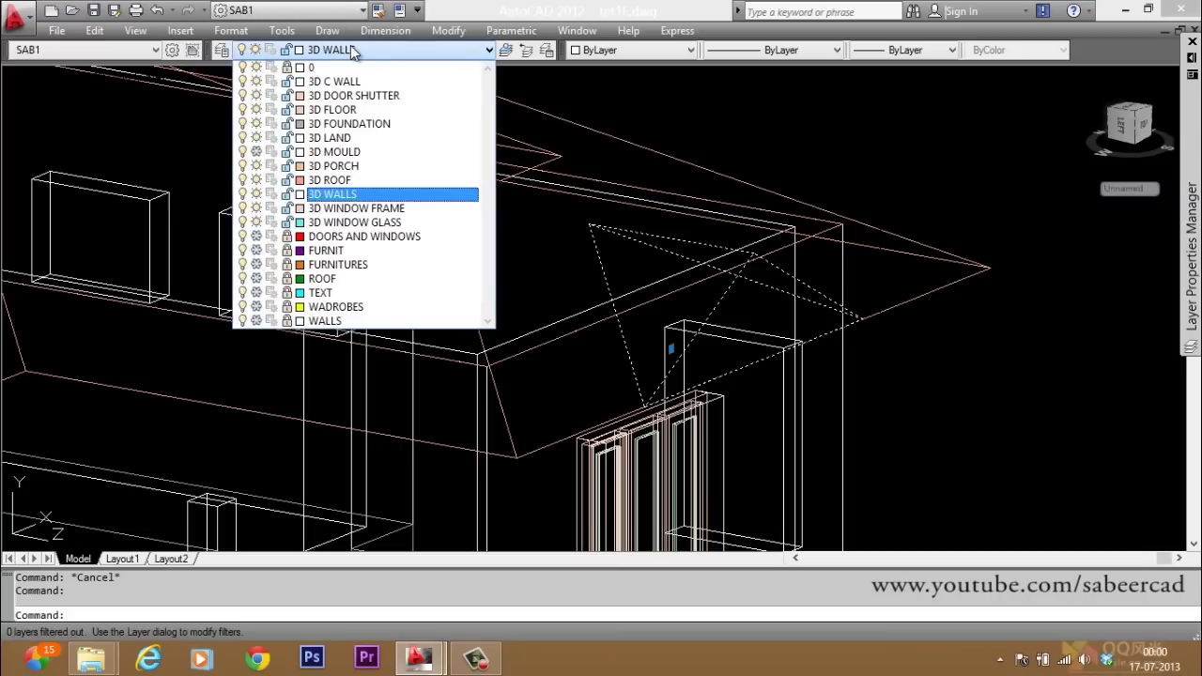
{"action": "left_click", "coordinate": [345, 179]}
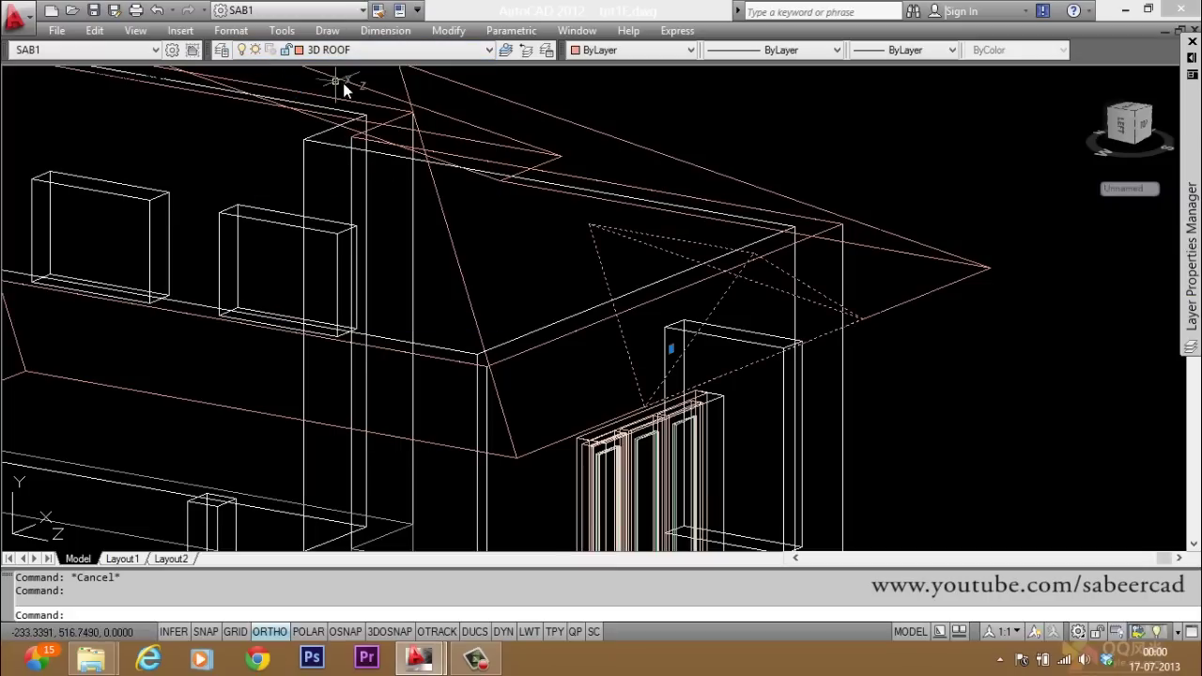
{"action": "key", "text": "Escape"}
{"action": "left_click", "coordinate": [349, 50]}
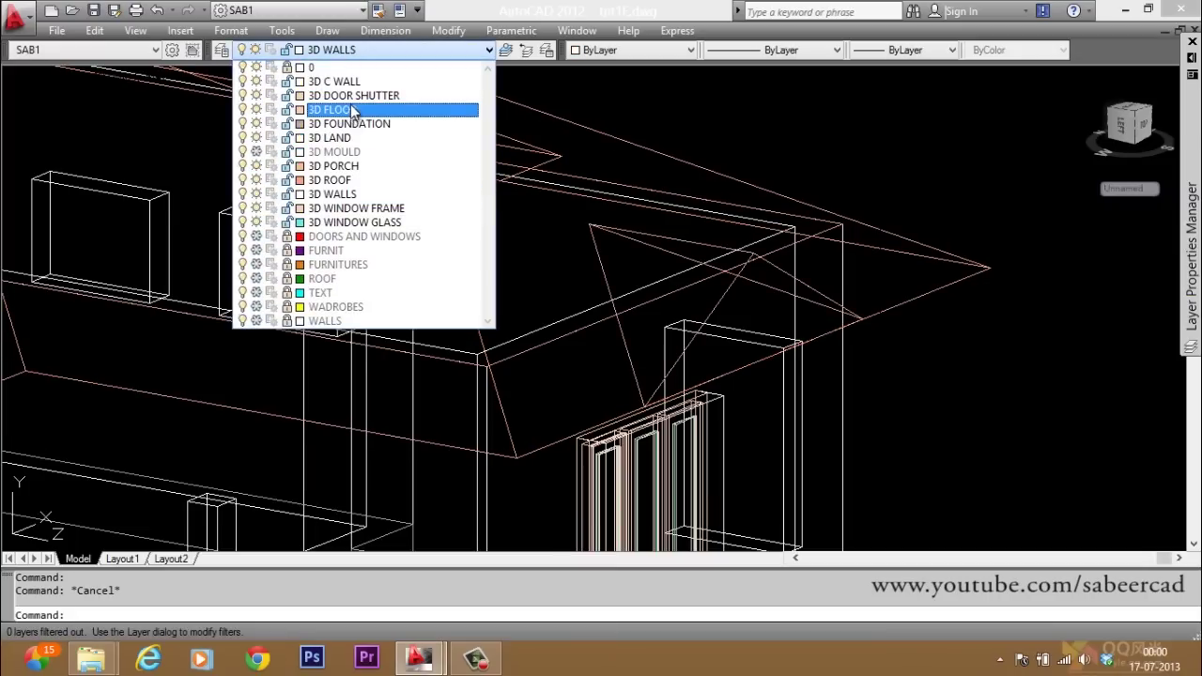
{"action": "left_click", "coordinate": [344, 179]}
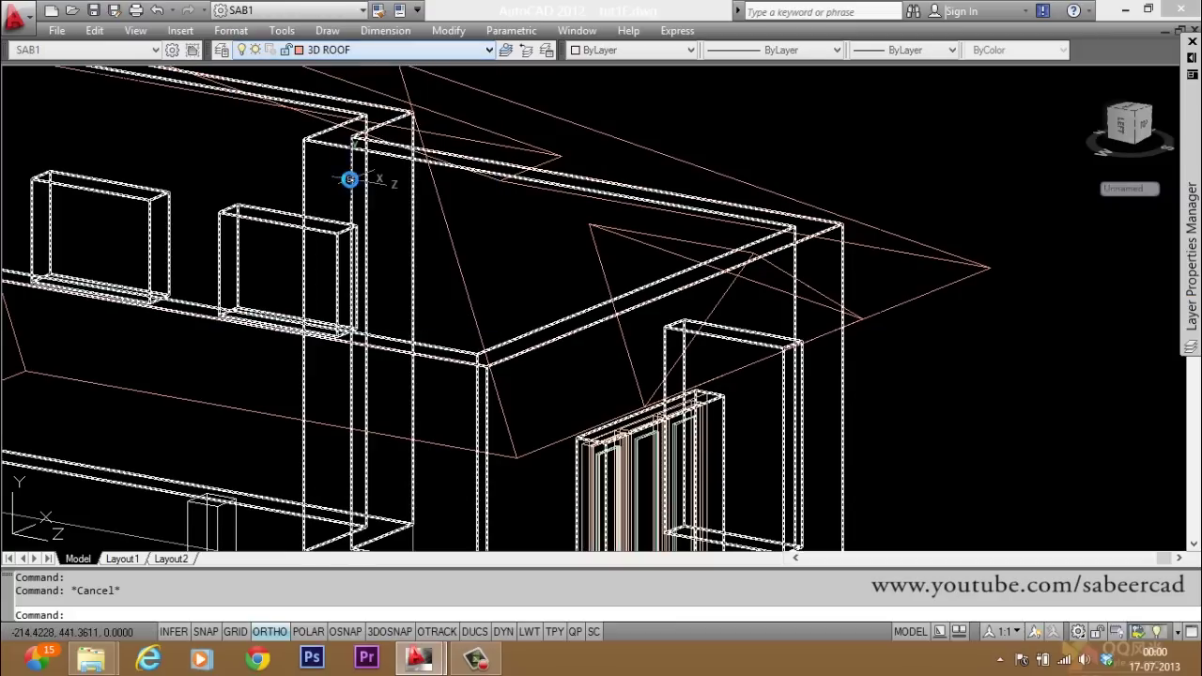
Trace a closed triangular polyline over the gable's front face through its apex and both eave corners, with object snap on
{"action": "scroll", "coordinate": [789, 375], "scroll_direction": "up", "scroll_amount": 4}
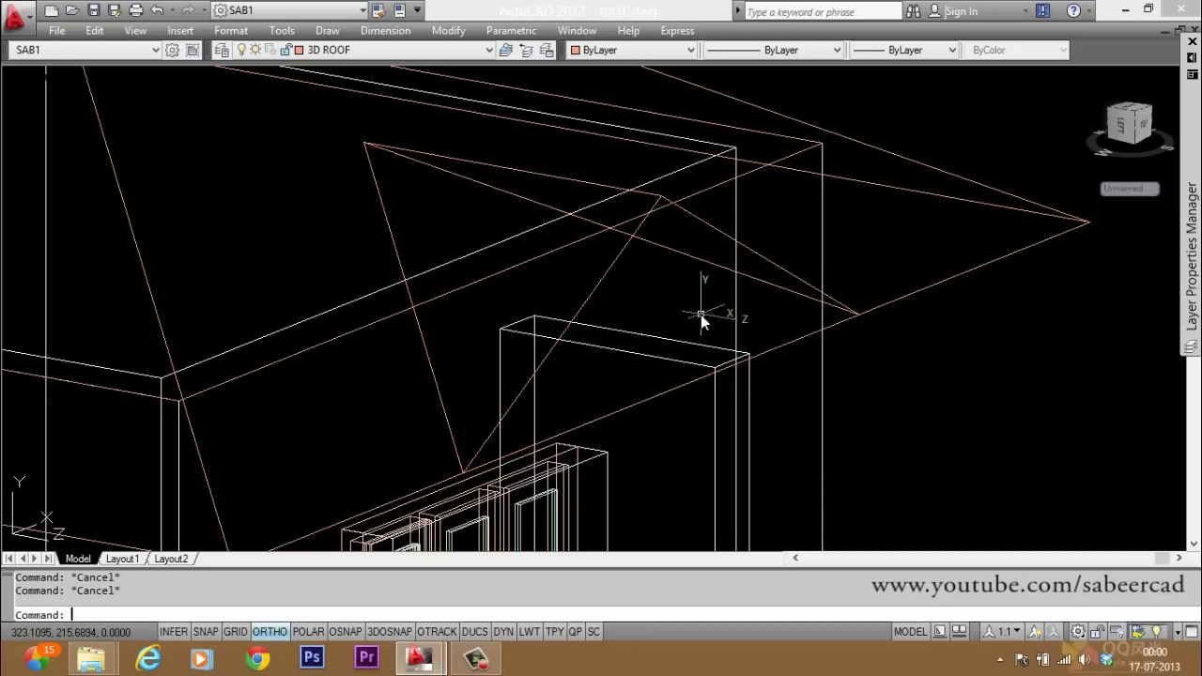
{"action": "key", "text": "Return"}
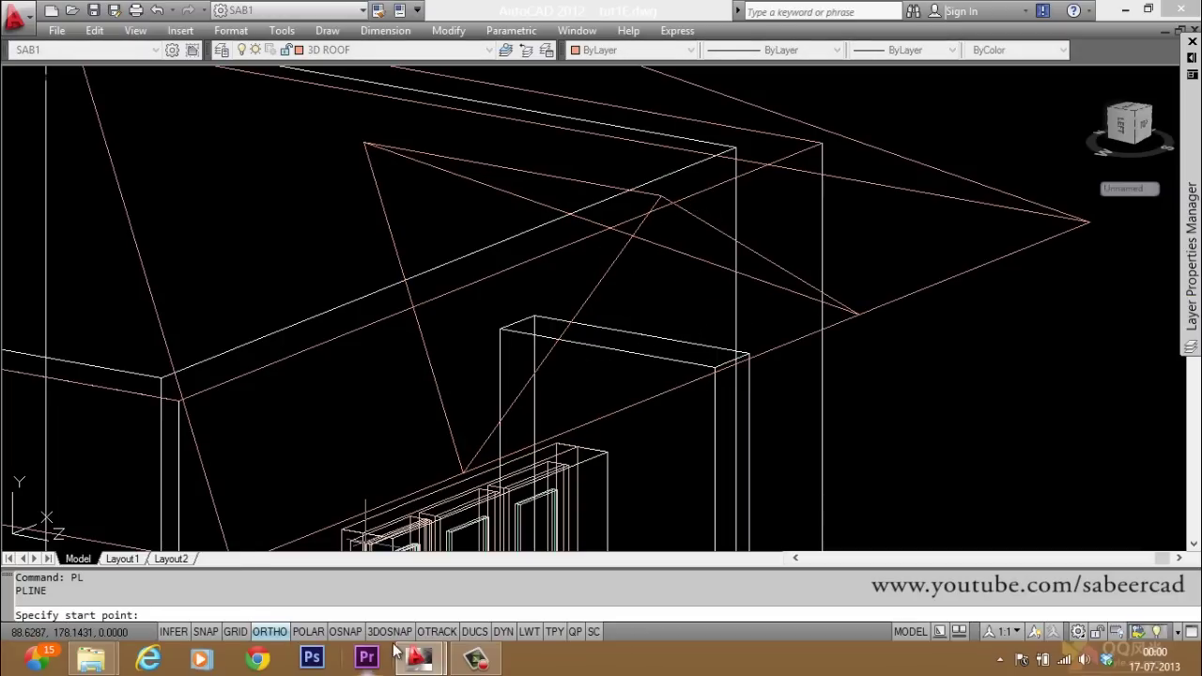
{"action": "left_click", "coordinate": [345, 631]}
{"action": "left_click", "coordinate": [663, 200]}
{"action": "left_click", "coordinate": [816, 317]}
{"action": "left_click", "coordinate": [477, 460]}
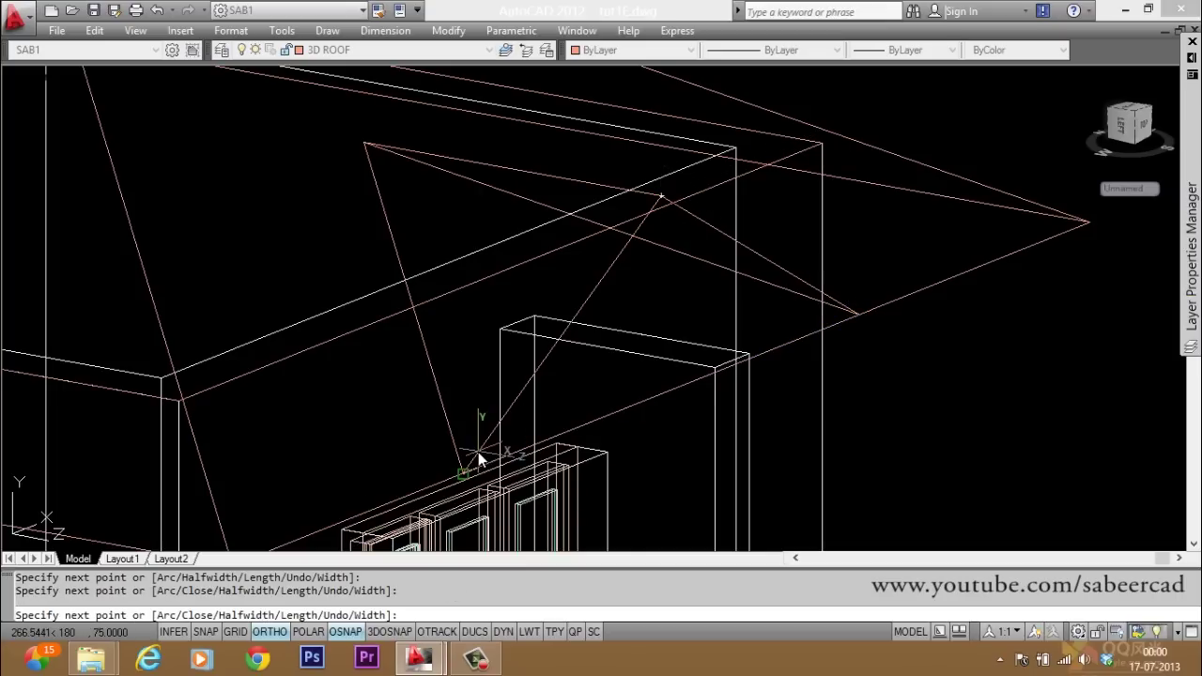
{"action": "type", "text": "c"}
{"action": "key", "text": "Return"}
Offset the gable face triangle inward by 10
{"action": "type", "text": "o"}
{"action": "key", "text": "Return"}
{"action": "type", "text": "10"}
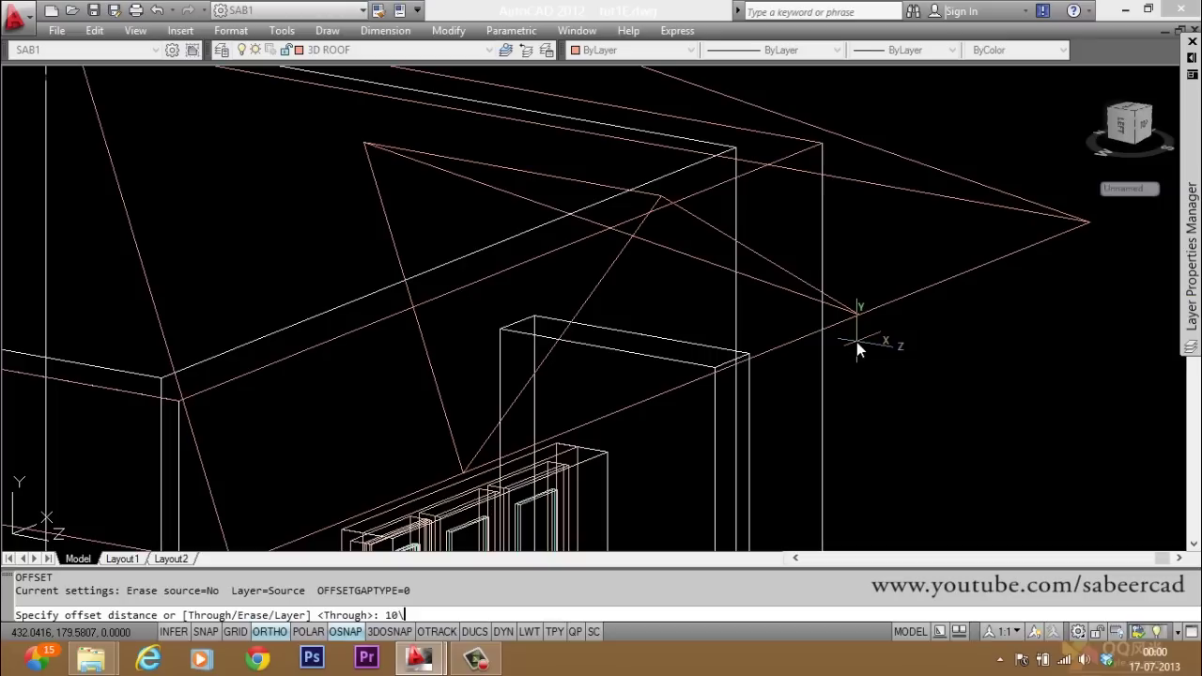
{"action": "key", "text": "Return"}
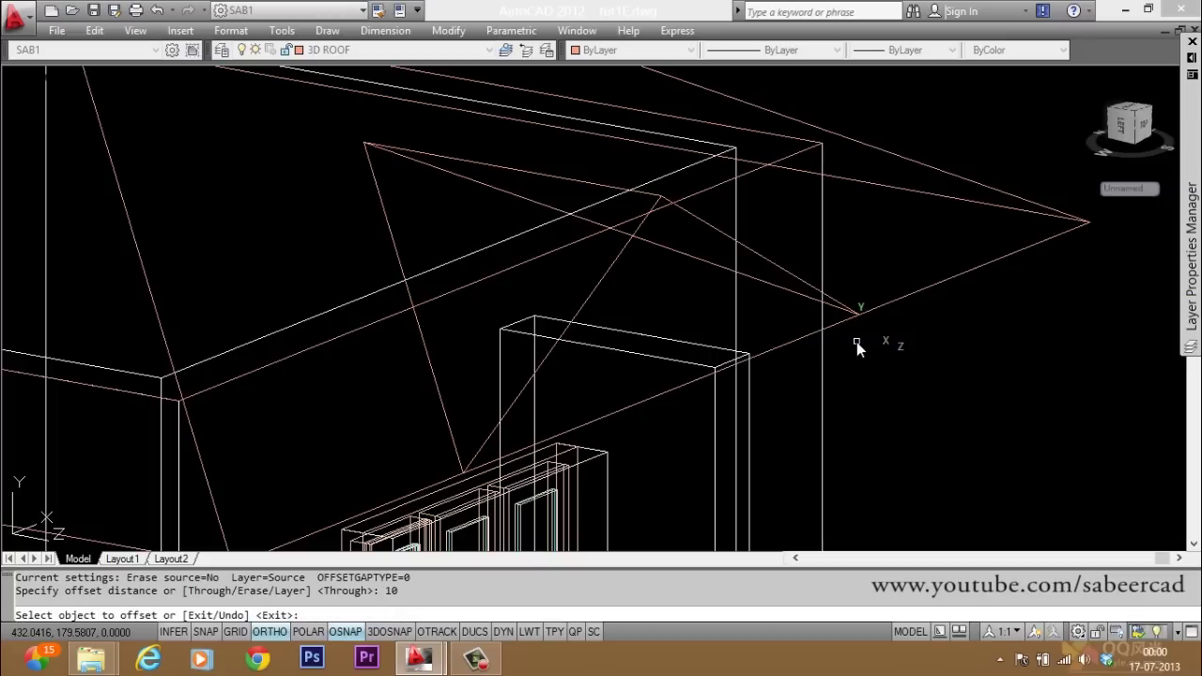
{"action": "left_click", "coordinate": [789, 271]}
{"action": "left_click", "coordinate": [756, 309]}
{"action": "key", "text": "Escape"}
{"action": "key", "text": "Escape"}
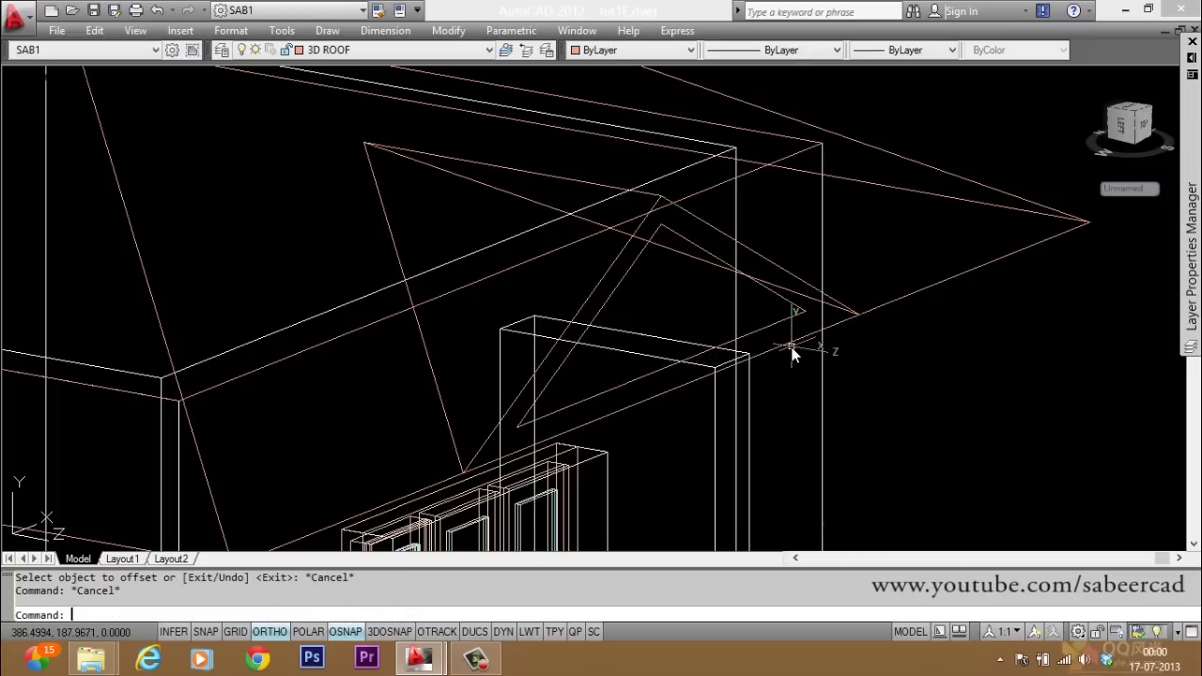
{"action": "key", "text": "Escape"}
Extrude the inner offset triangle by -10 into the gable
{"action": "type", "text": "ext"}
{"action": "key", "text": "Return"}
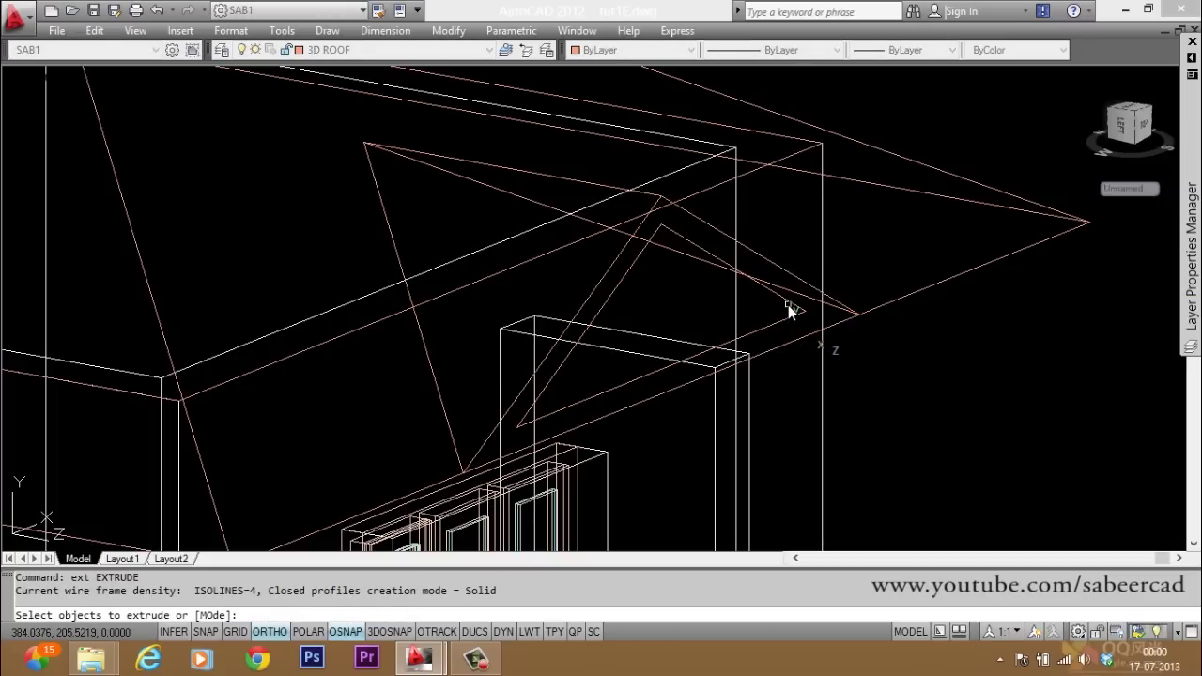
{"action": "left_click", "coordinate": [788, 305]}
{"action": "key", "text": "Return"}
{"action": "type", "text": "-10"}
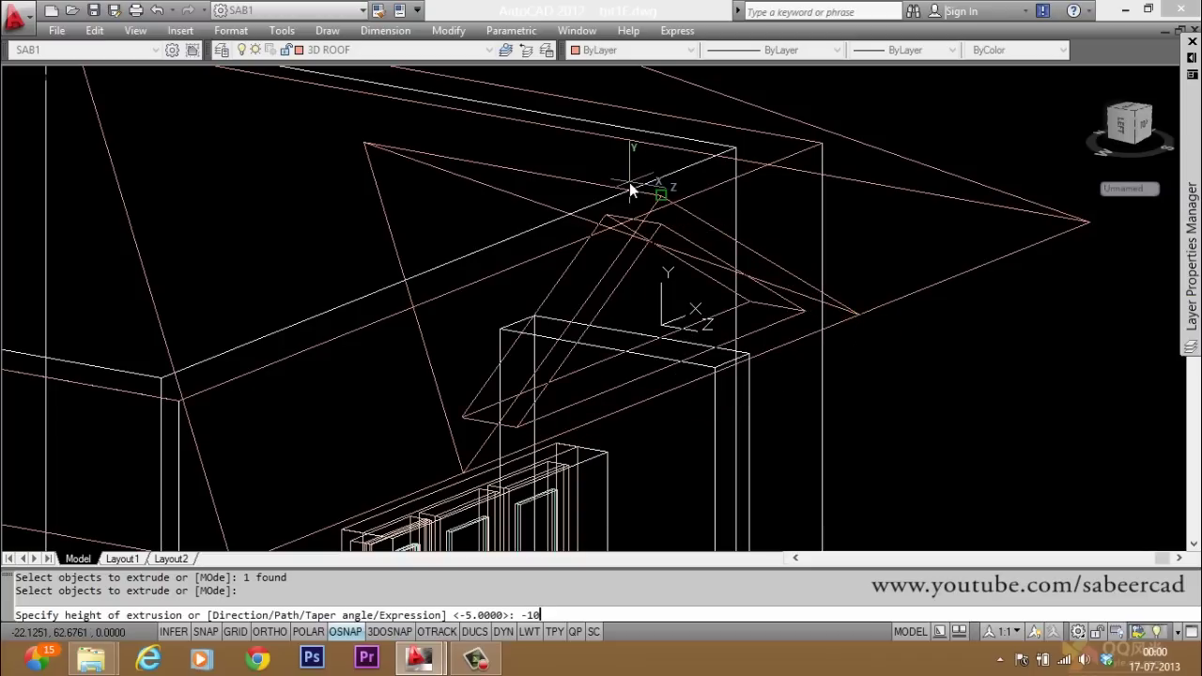
{"action": "key", "text": "Return"}
{"action": "key", "text": "Escape"}
{"action": "key", "text": "Escape"}
{"action": "key", "text": "Escape"}
Subtract the small extruded triangle from the gable solid to recess its front face, and shade the model
{"action": "type", "text": "su"}
{"action": "key", "text": "Return"}
{"action": "left_click", "coordinate": [654, 233]}
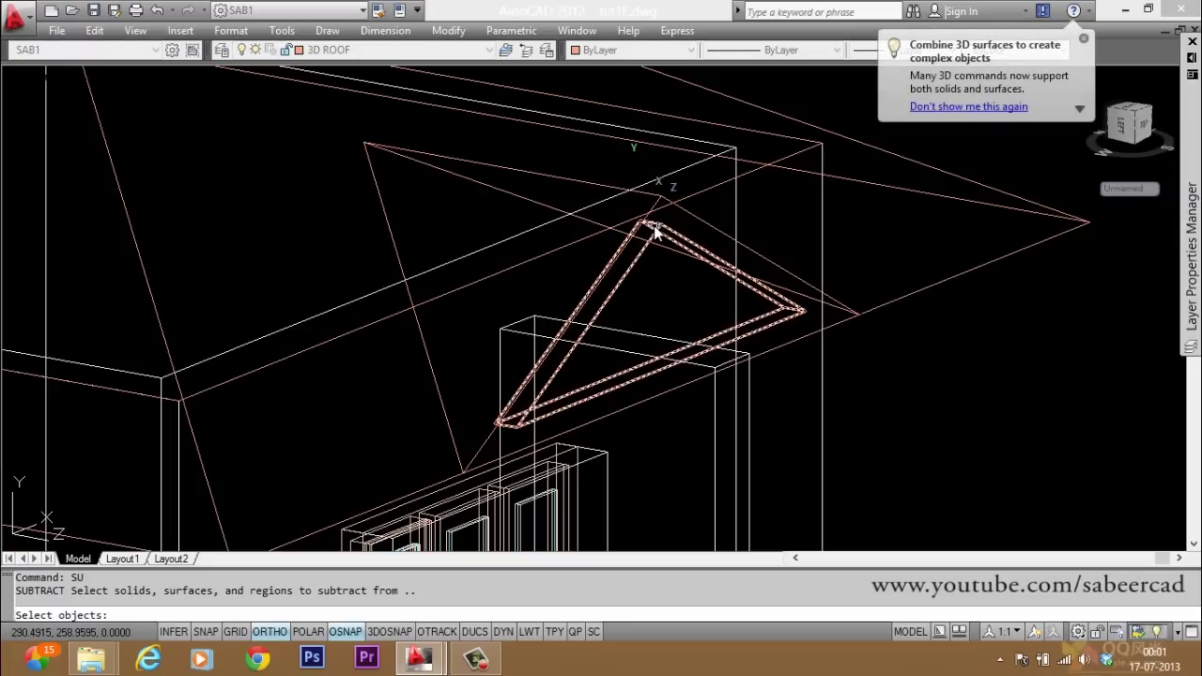
{"action": "left_click", "coordinate": [592, 185]}
{"action": "key", "text": "Return"}
{"action": "left_click", "coordinate": [665, 236]}
{"action": "key", "text": "Return"}
{"action": "key", "text": "Escape"}
{"action": "key", "text": "Escape"}
{"action": "type", "text": "shade"}
{"action": "key", "text": "Return"}
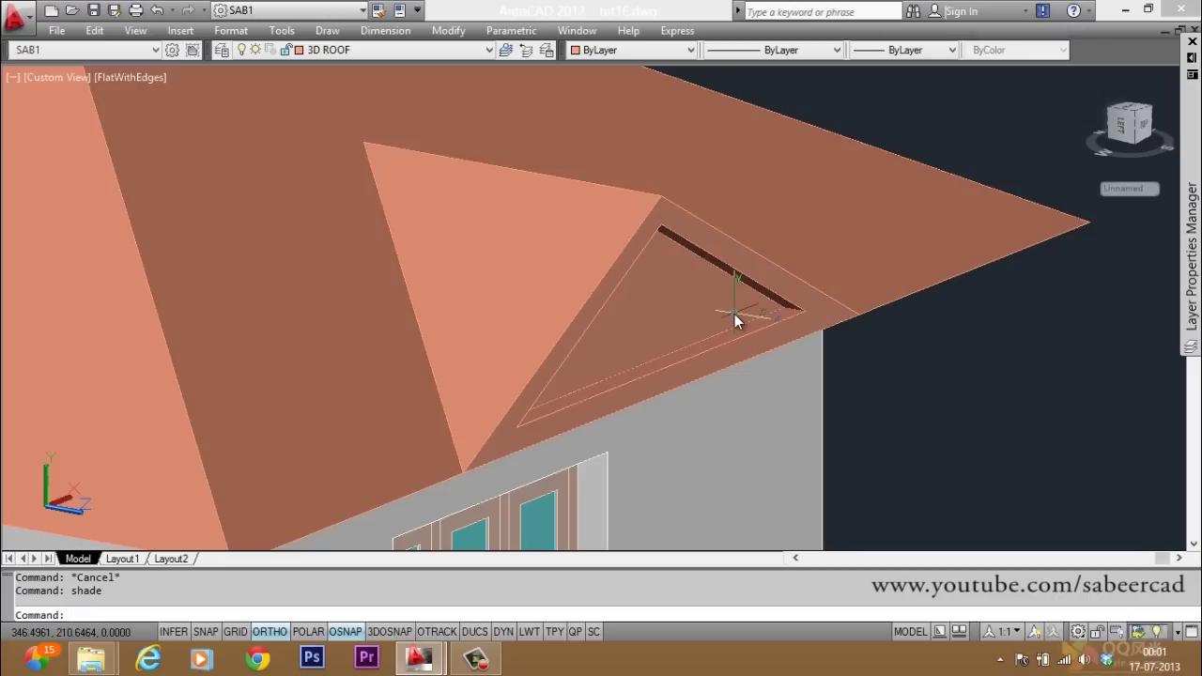
Switch the gable view from shaded to the 2D Wireframe visual style and clear the selection
{"action": "left_click", "coordinate": [912, 374]}
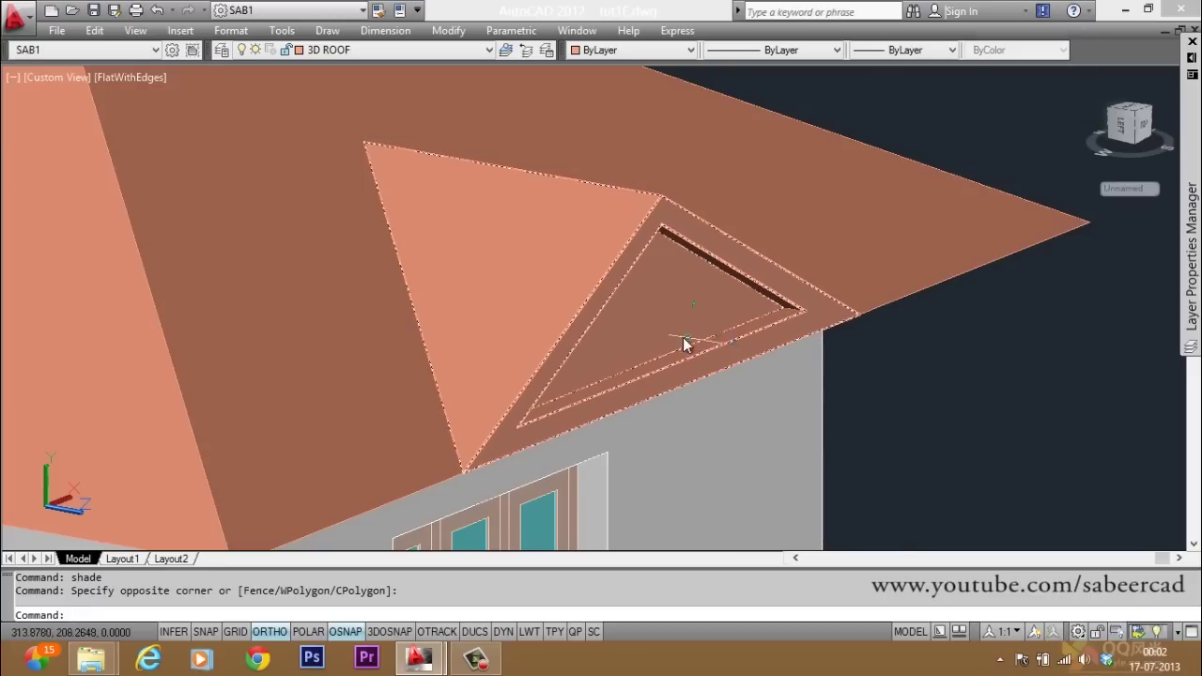
{"action": "scroll", "coordinate": [658, 333], "scroll_direction": "up", "scroll_amount": 2}
{"action": "left_click", "coordinate": [113, 79]}
{"action": "left_click", "coordinate": [165, 127]}
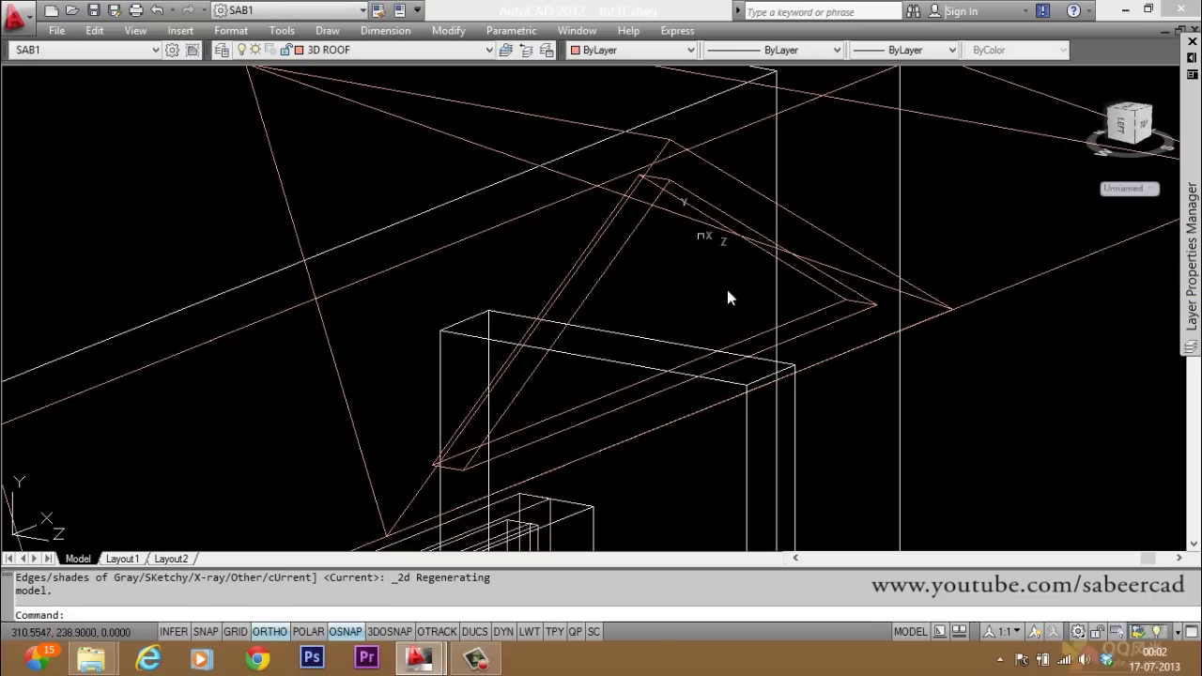
{"action": "key", "text": "Escape"}
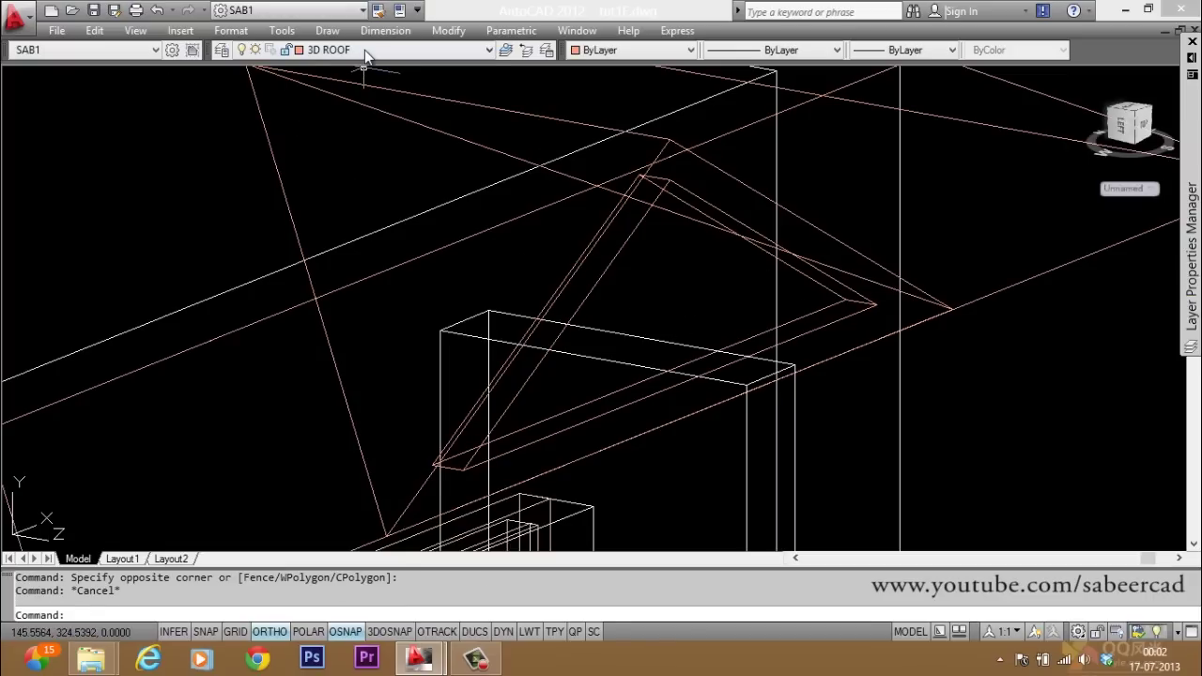
Thaw the 3D MOULD layer and make it the current layer
{"action": "left_click", "coordinate": [364, 50]}
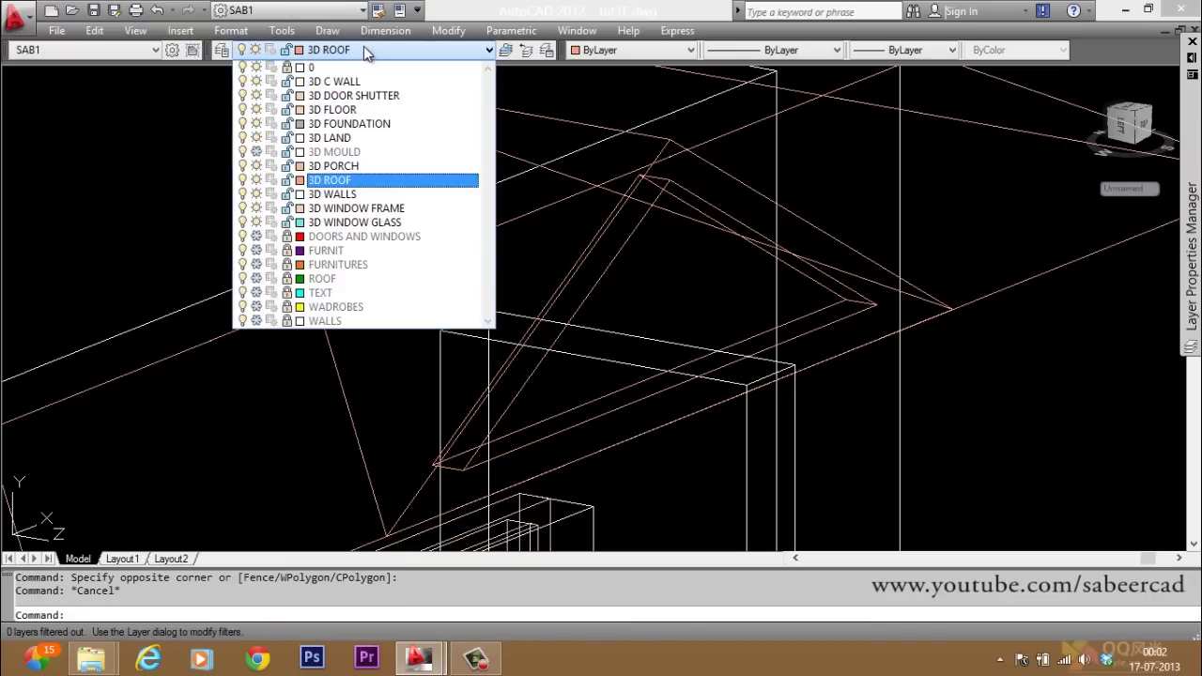
{"action": "left_click", "coordinate": [254, 152]}
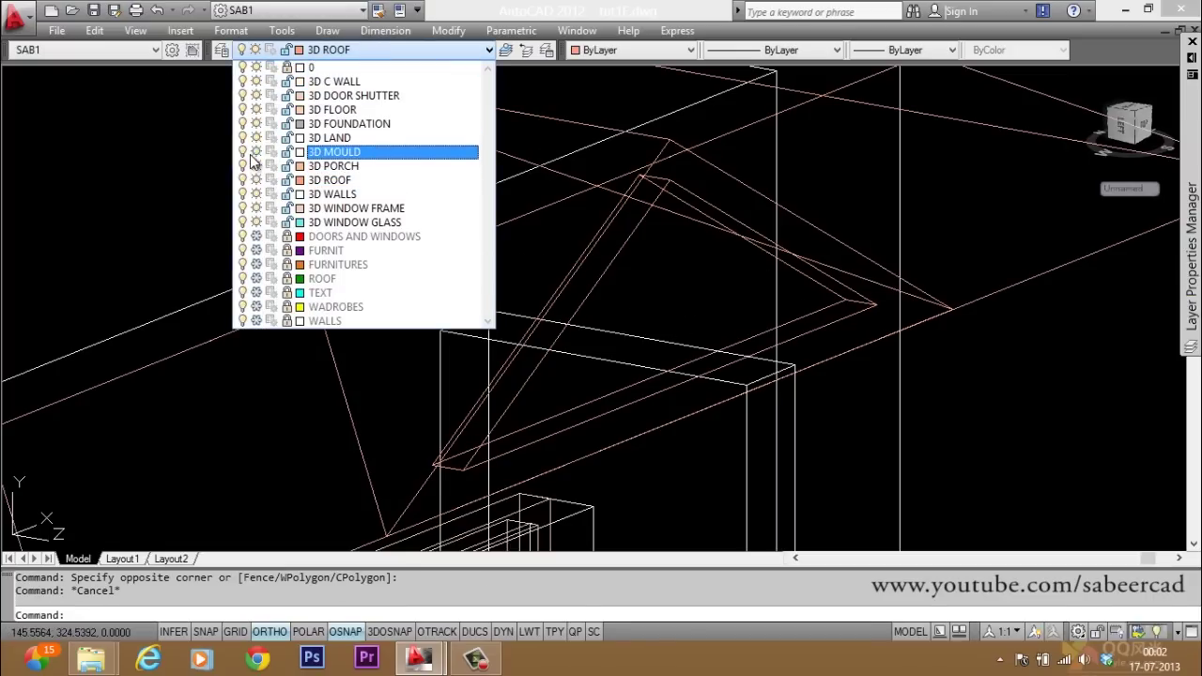
{"action": "left_click", "coordinate": [981, 333]}
{"action": "scroll", "coordinate": [757, 393], "scroll_direction": "down", "scroll_amount": 3}
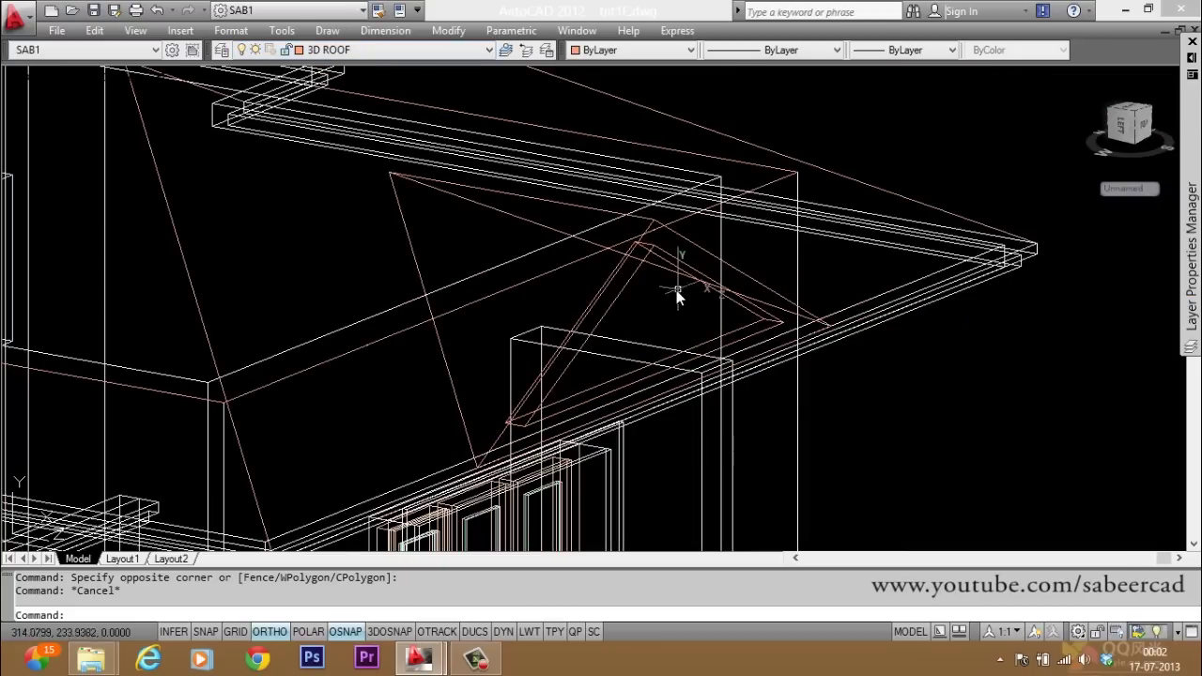
{"action": "scroll", "coordinate": [675, 290], "scroll_direction": "up", "scroll_amount": 3}
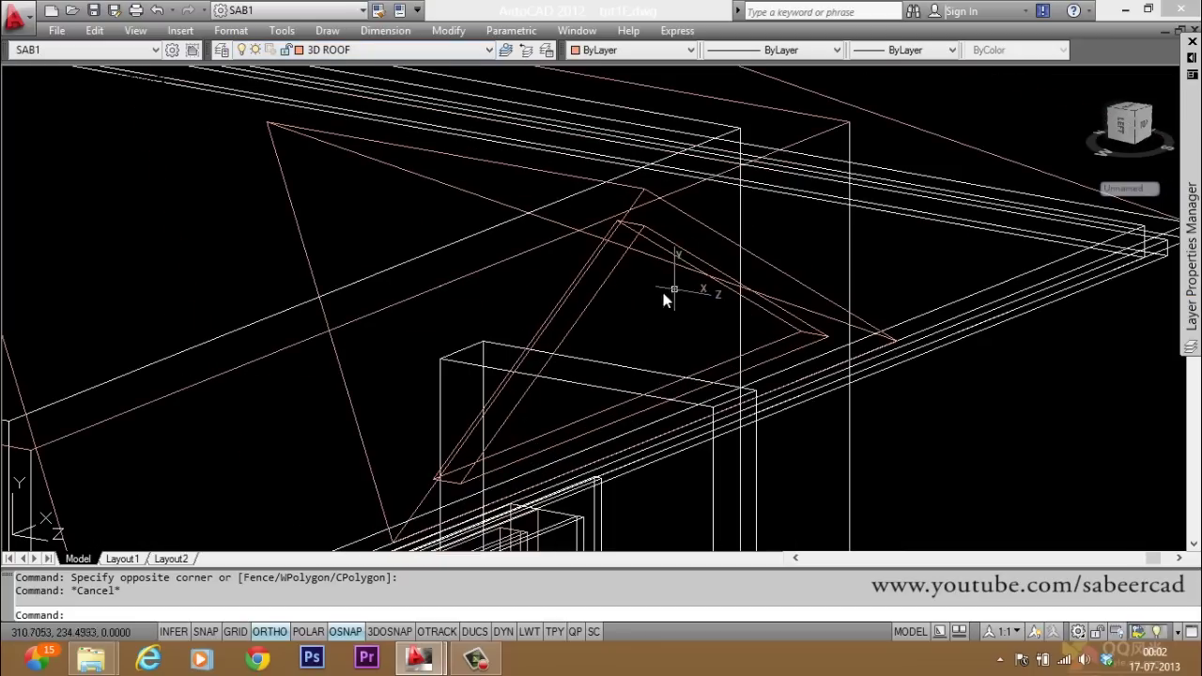
{"action": "left_click", "coordinate": [351, 52]}
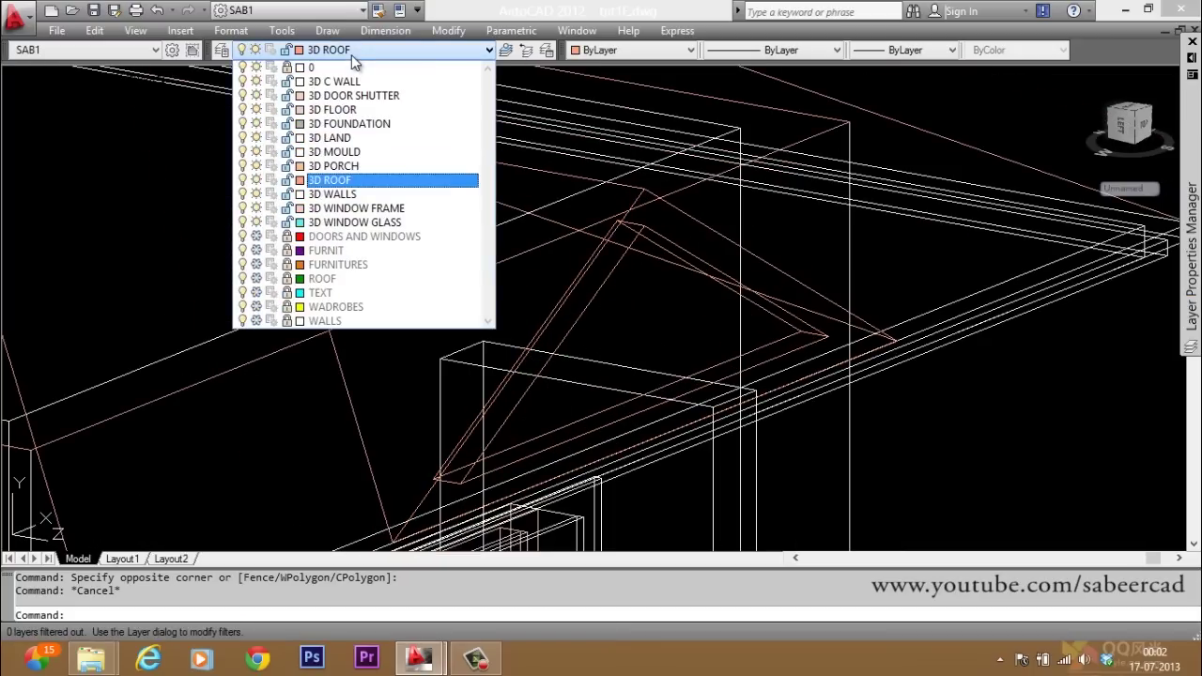
{"action": "left_click", "coordinate": [365, 151]}
{"action": "scroll", "coordinate": [603, 386], "scroll_direction": "down", "scroll_amount": 3}
{"action": "scroll", "coordinate": [604, 387], "scroll_direction": "up", "scroll_amount": 3}
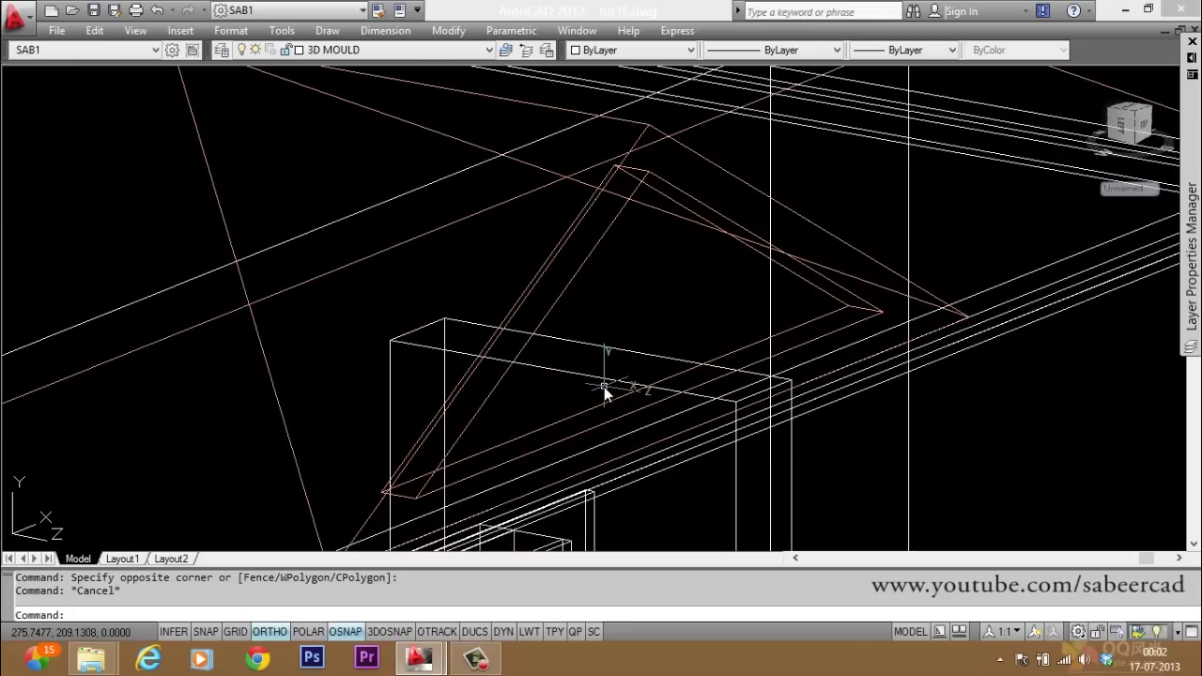
Trace a closed triangular polyline over the back face of the gable recess through its three corners
{"action": "key", "text": "Escape"}
{"action": "type", "text": "pl"}
{"action": "key", "text": "Return"}
{"action": "key", "text": "Escape"}
{"action": "type", "text": "pl"}
{"action": "key", "text": "Return"}
{"action": "left_click", "coordinate": [619, 170]}
{"action": "left_click", "coordinate": [829, 298]}
{"action": "left_click", "coordinate": [416, 491]}
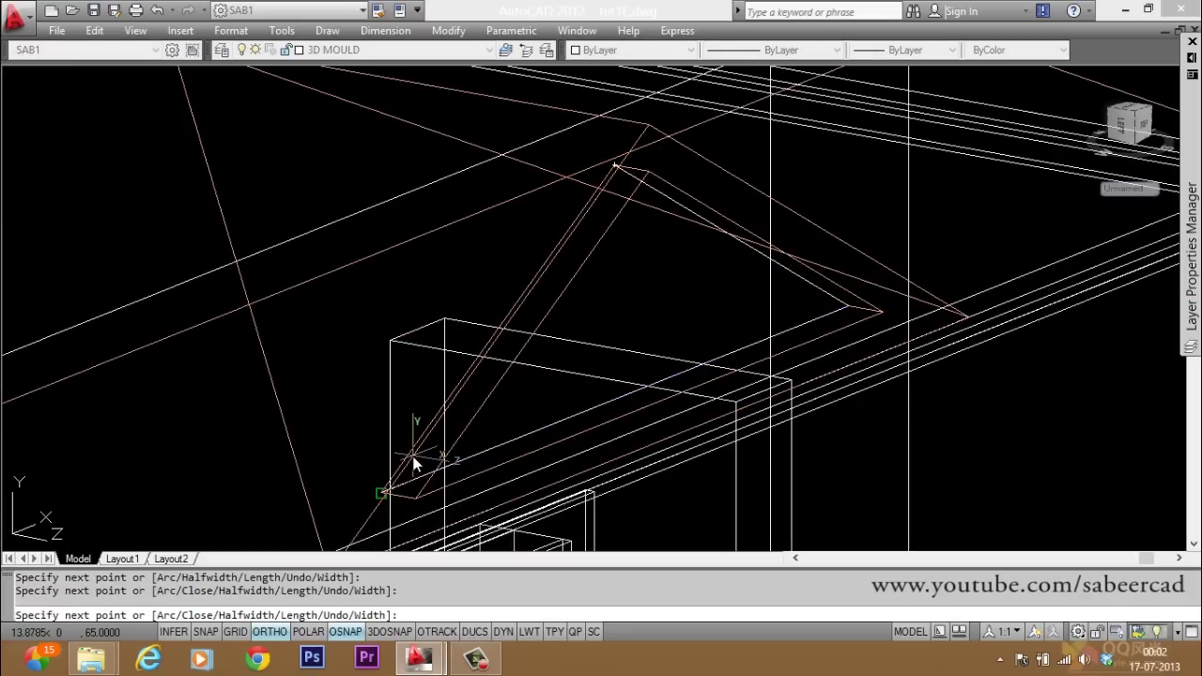
{"action": "key", "text": "Escape"}
{"action": "key", "text": "Escape"}
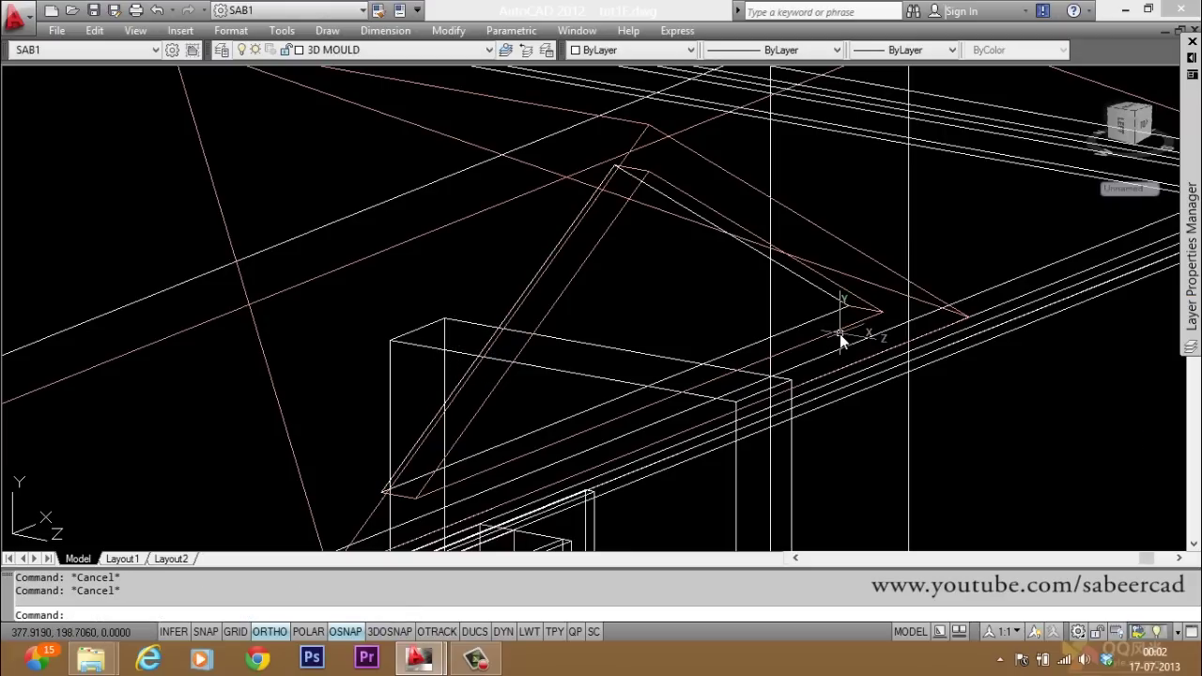
Offset the recess triangle inward by 5
{"action": "type", "text": "o"}
{"action": "key", "text": "Return"}
{"action": "type", "text": "5"}
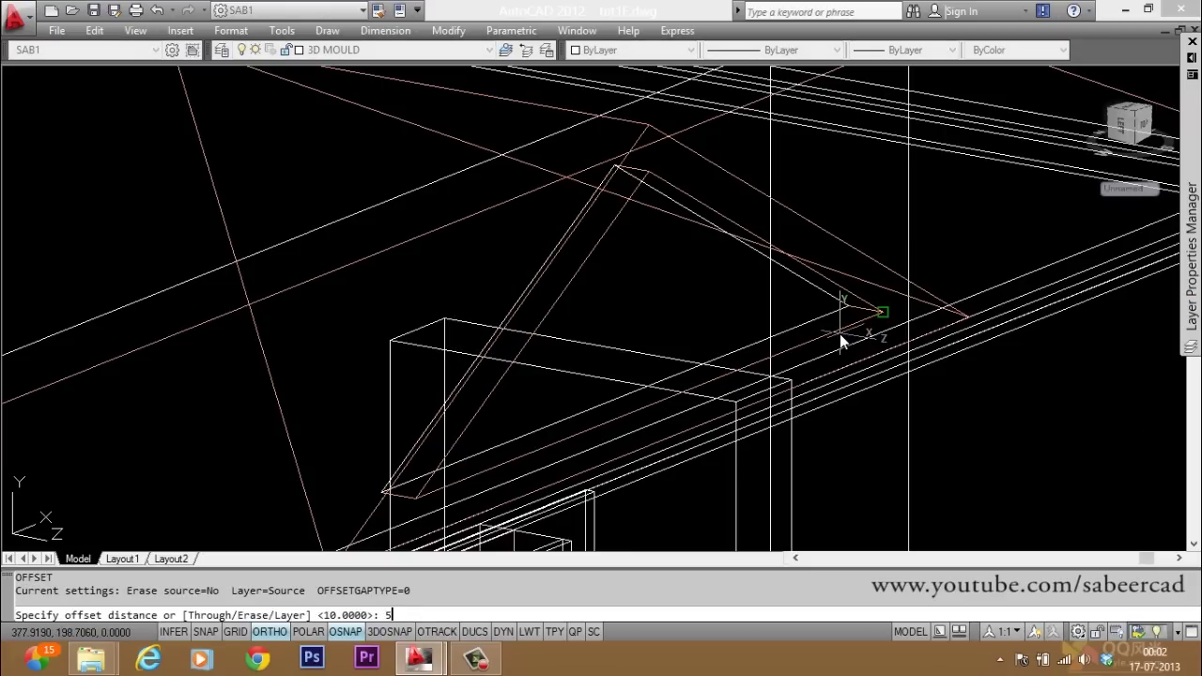
{"action": "key", "text": "Return"}
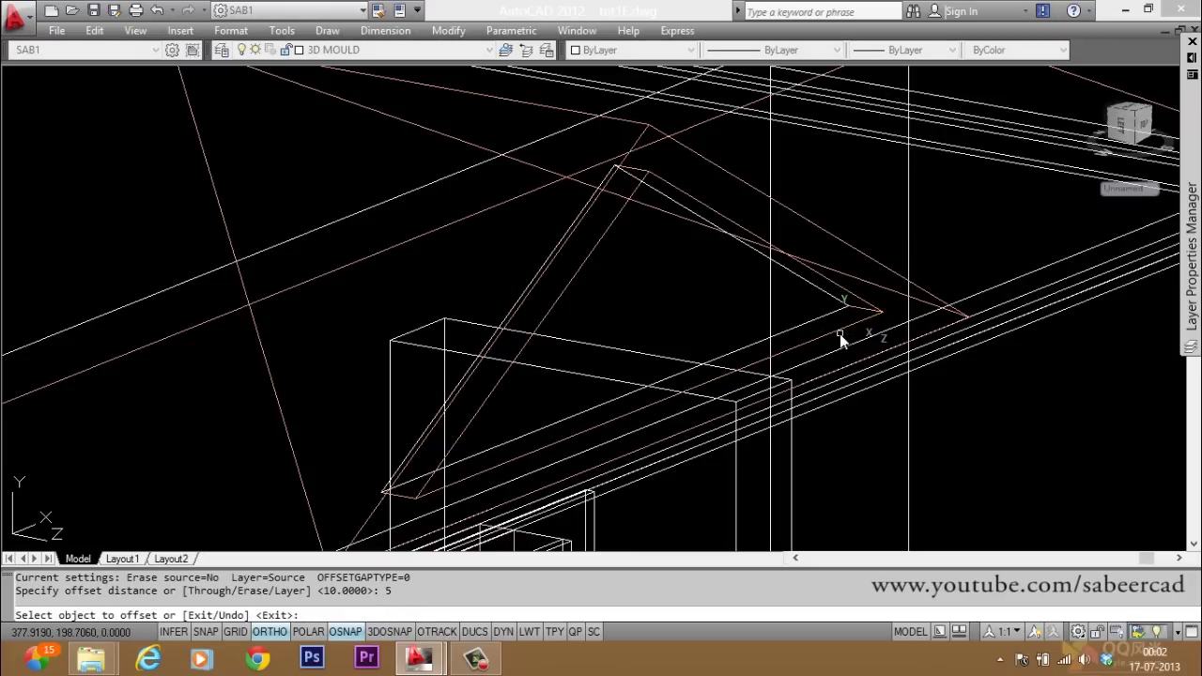
{"action": "left_click", "coordinate": [696, 216]}
{"action": "left_click", "coordinate": [661, 273]}
{"action": "key", "text": "Escape"}
{"action": "key", "text": "Escape"}
Extrude both the outer and inner recess triangles by 5
{"action": "type", "text": "ext"}
{"action": "key", "text": "Return"}
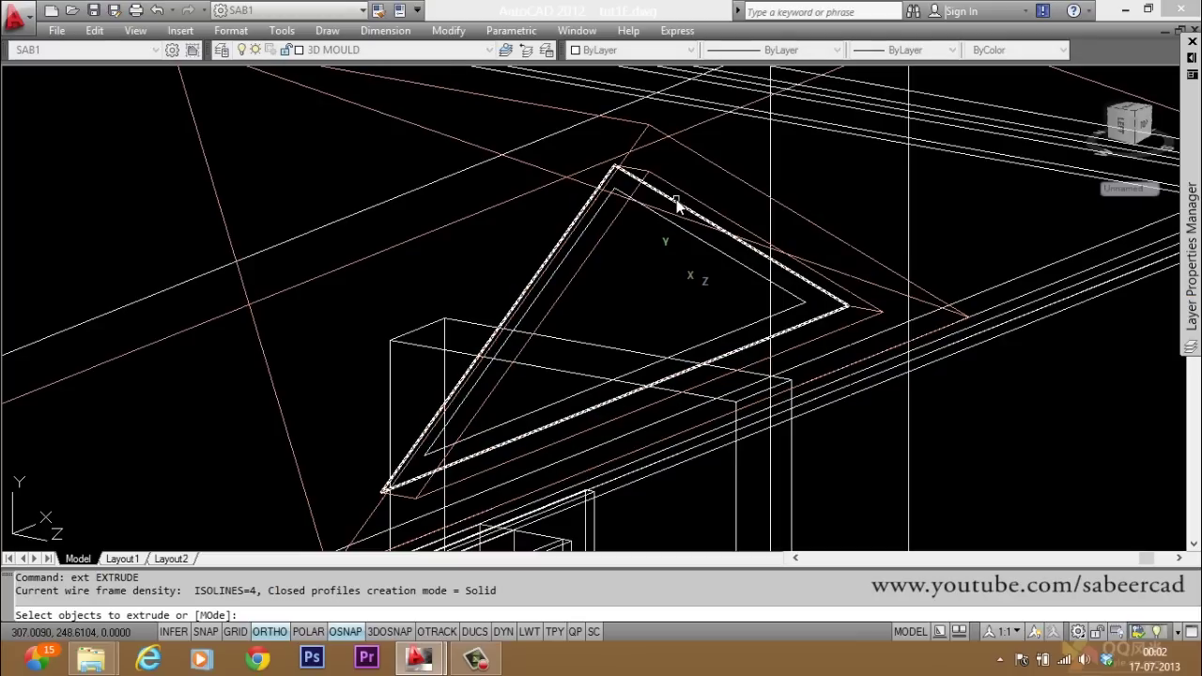
{"action": "left_click", "coordinate": [662, 225]}
{"action": "left_click", "coordinate": [677, 227]}
{"action": "key", "text": "Return"}
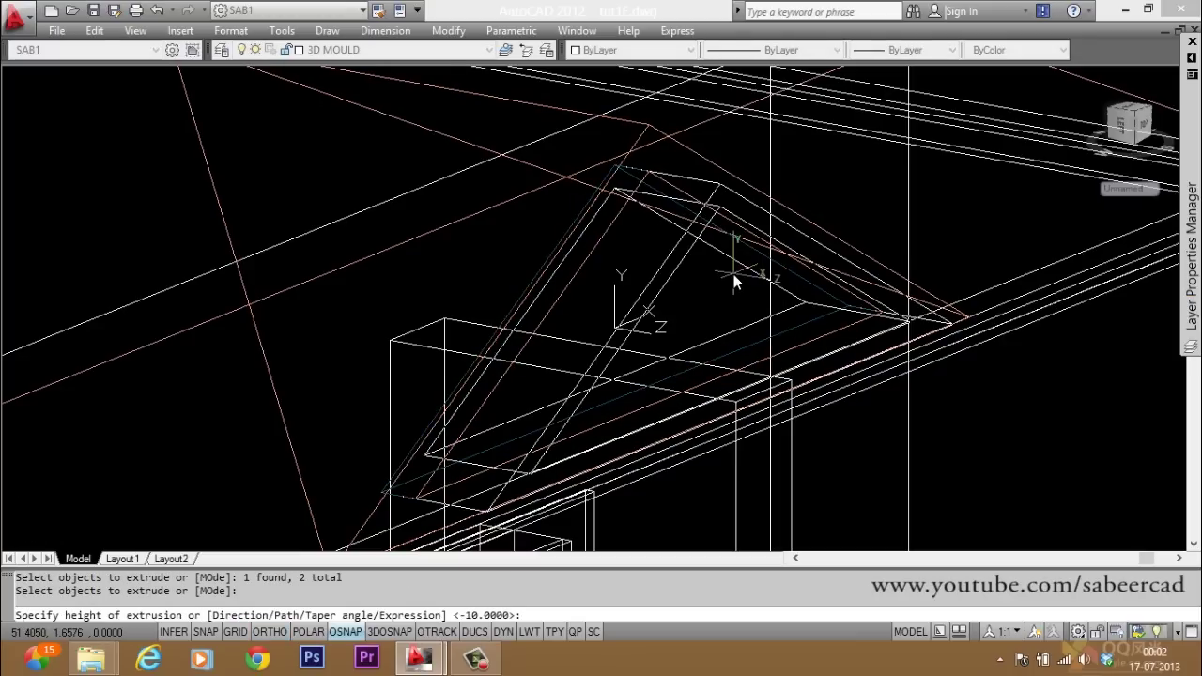
{"action": "type", "text": "5"}
{"action": "key", "text": "Return"}
{"action": "key", "text": "Escape"}
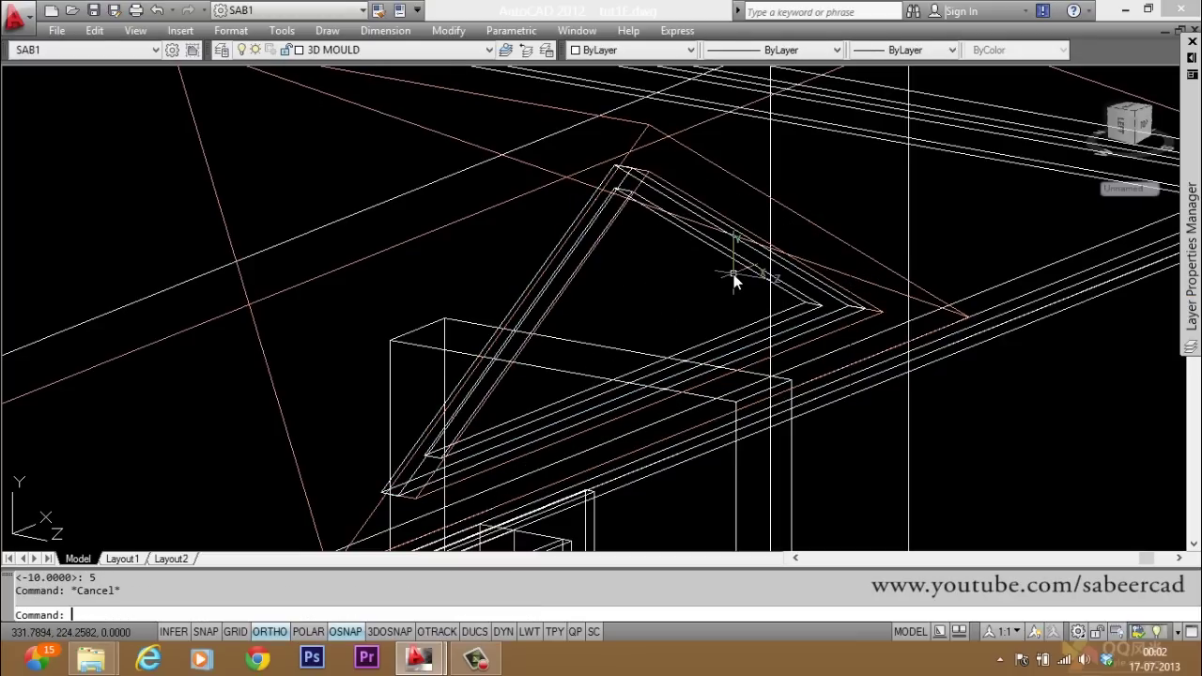
Subtract the inner extruded triangle from the outer one to form a triangular moulding frame
{"action": "key", "text": "Return"}
{"action": "key", "text": "Return"}
{"action": "left_click", "coordinate": [724, 234]}
{"action": "key", "text": "Return"}
{"action": "left_click", "coordinate": [718, 254]}
{"action": "key", "text": "Return"}
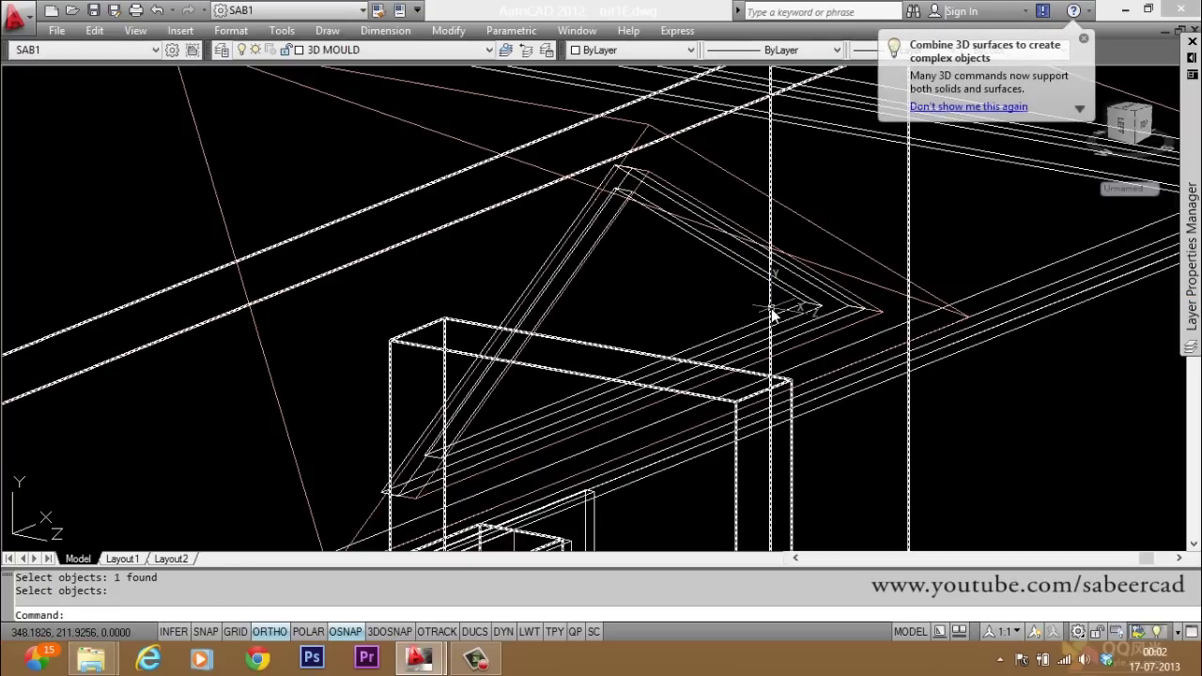
Shade the model to check the moulding frame, and undo the shading to return to wireframe
{"action": "type", "text": "shade"}
{"action": "key", "text": "Return"}
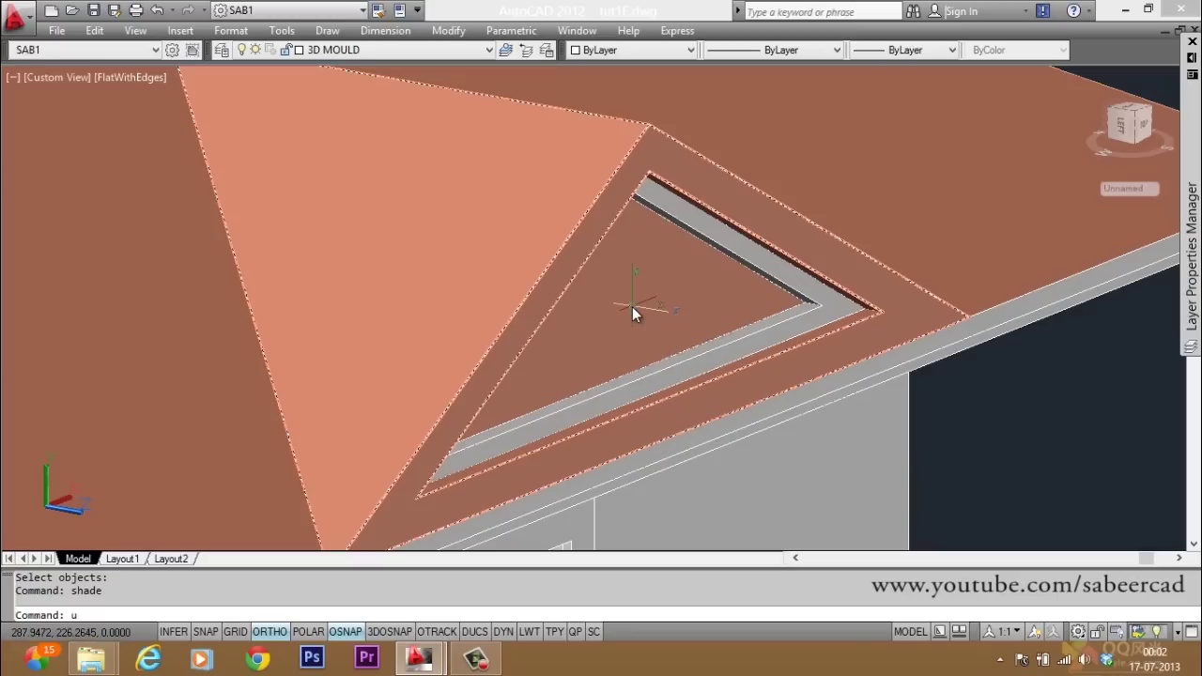
{"action": "type", "text": "u"}
{"action": "key", "text": "Return"}
{"action": "key", "text": "Escape"}
{"action": "key", "text": "Escape"}
Draw a vertical polyline from the frame's inner apex perpendicular to its inner base edge
{"action": "type", "text": "p"}
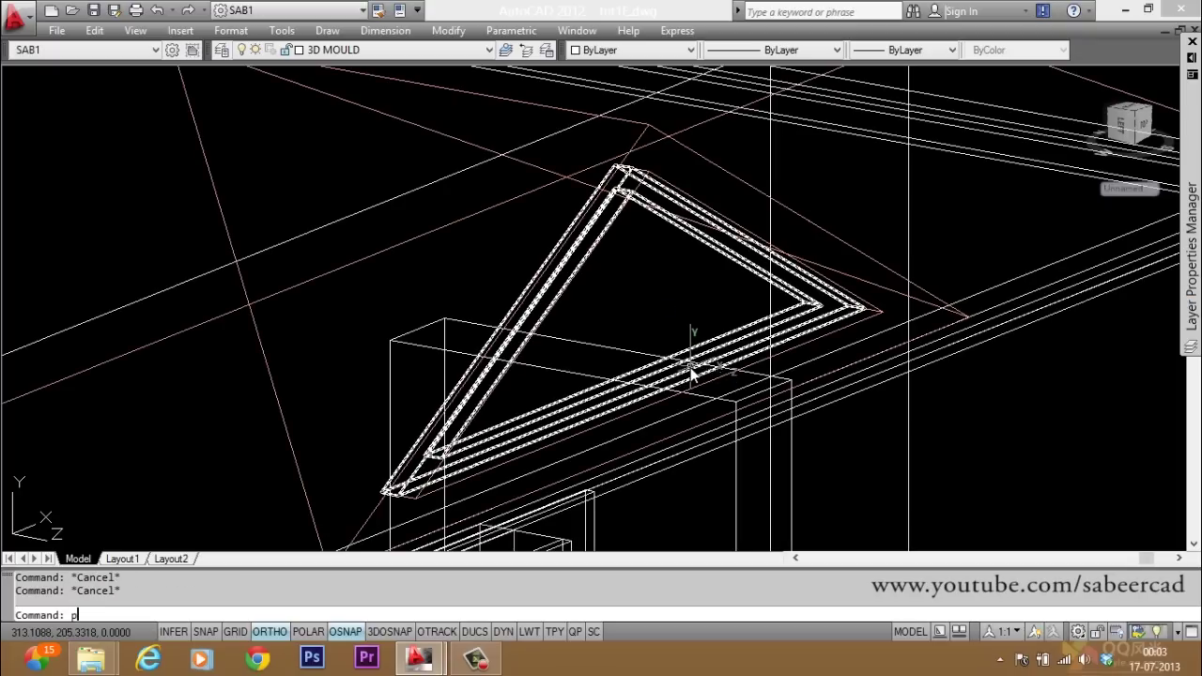
{"action": "type", "text": "l"}
{"action": "key", "text": "Return"}
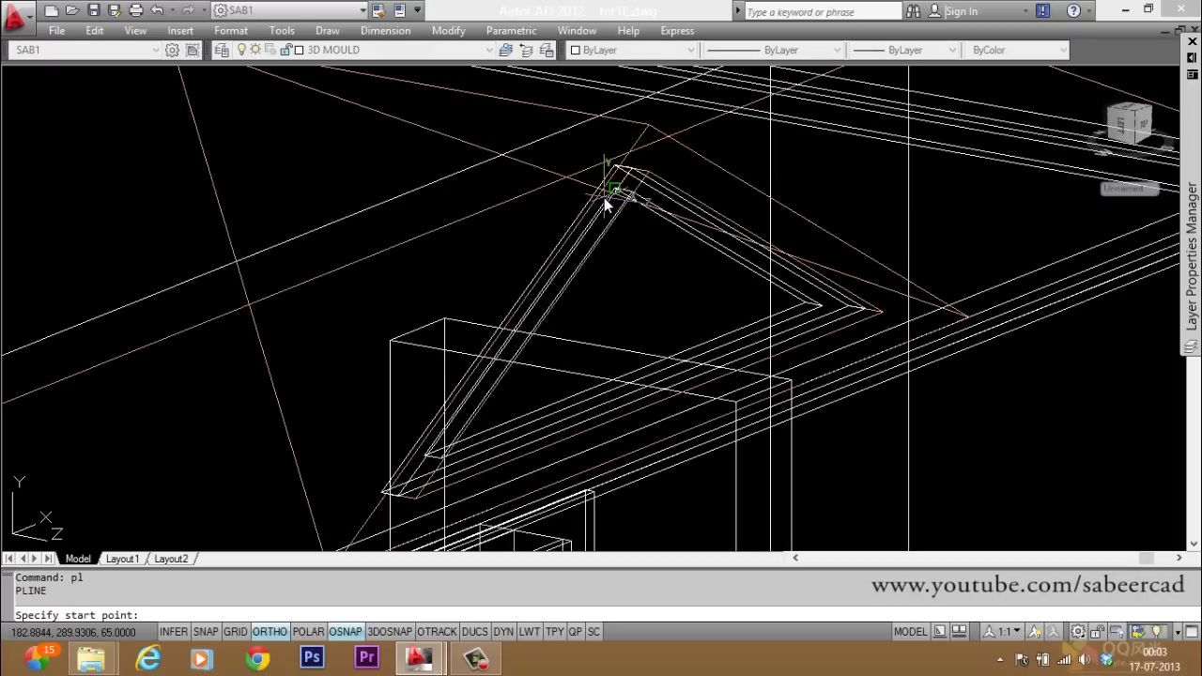
{"action": "left_click", "coordinate": [606, 205]}
{"action": "right_click", "coordinate": [621, 275], "text": "shift"}
{"action": "left_click", "coordinate": [690, 506]}
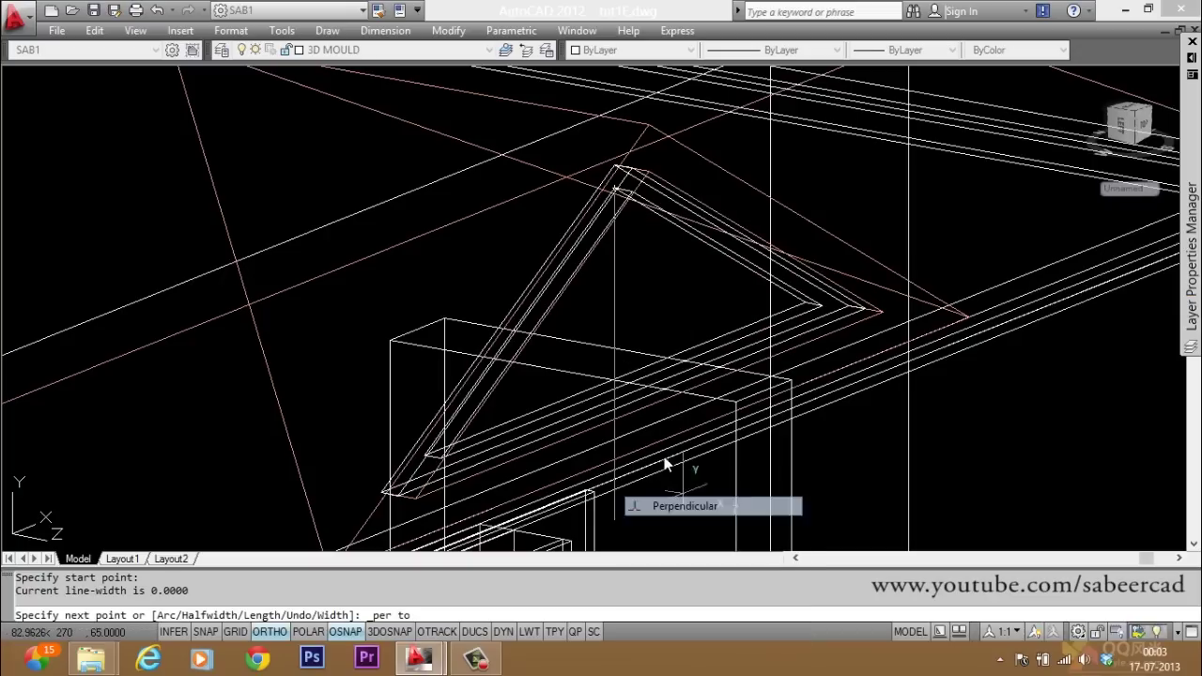
{"action": "left_click", "coordinate": [711, 365]}
{"action": "key", "text": "Escape"}
{"action": "key", "text": "Escape"}
Offset the vertical centre line by 2.5 to both sides
{"action": "type", "text": "o"}
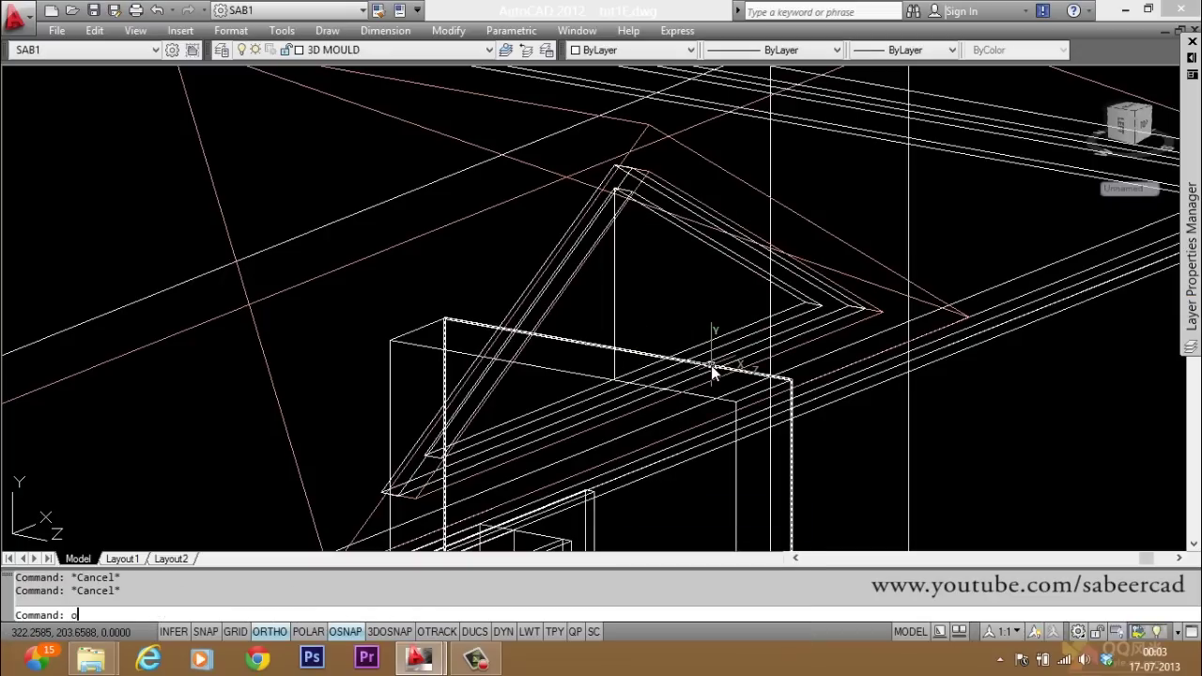
{"action": "key", "text": "Return"}
{"action": "type", "text": "2.5"}
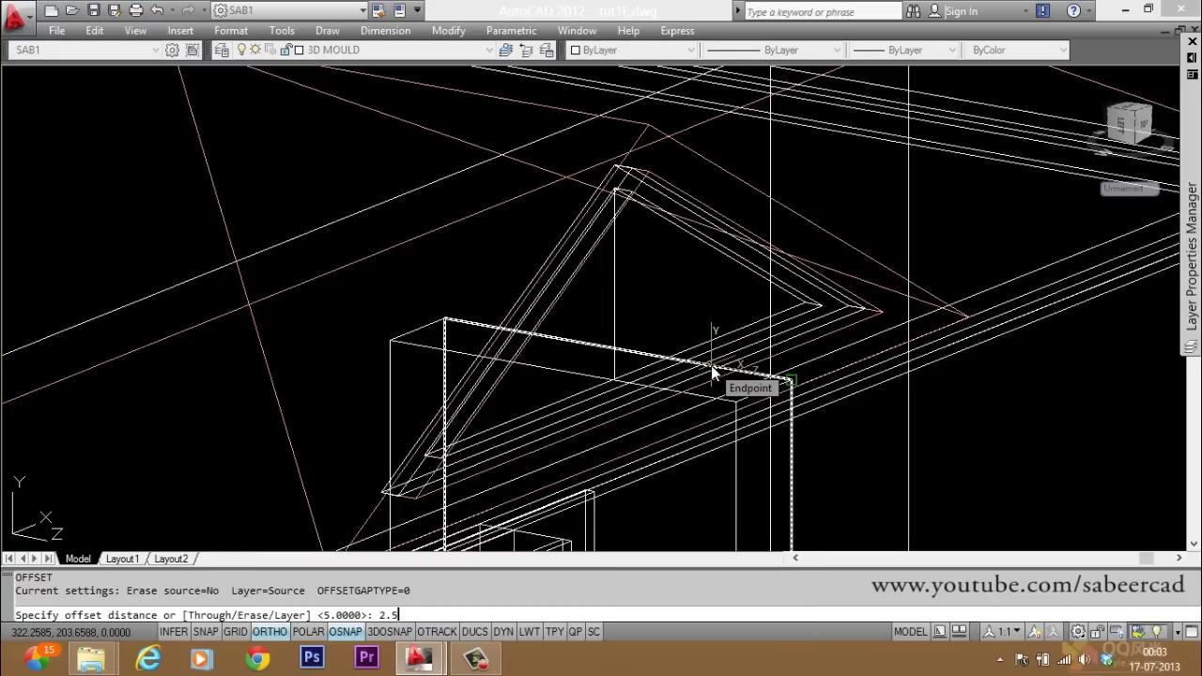
{"action": "key", "text": "Return"}
{"action": "left_click", "coordinate": [614, 308]}
{"action": "left_click", "coordinate": [583, 313]}
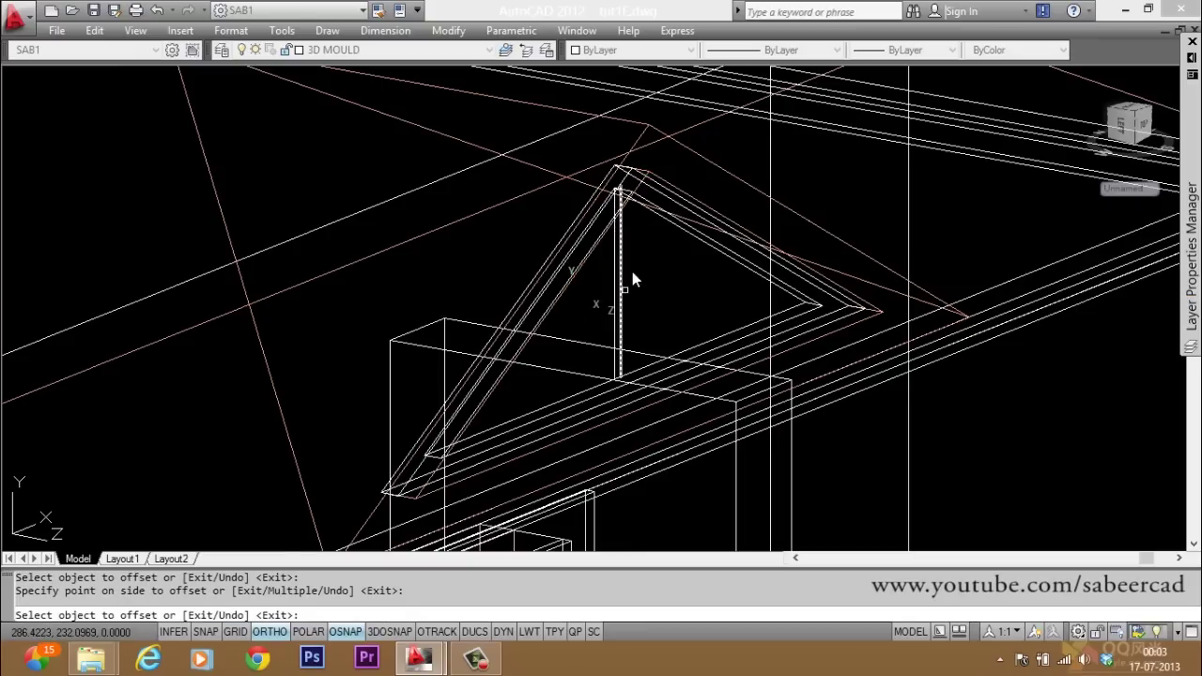
{"action": "scroll", "coordinate": [632, 270], "scroll_direction": "up", "scroll_amount": 3}
{"action": "left_click", "coordinate": [594, 272]}
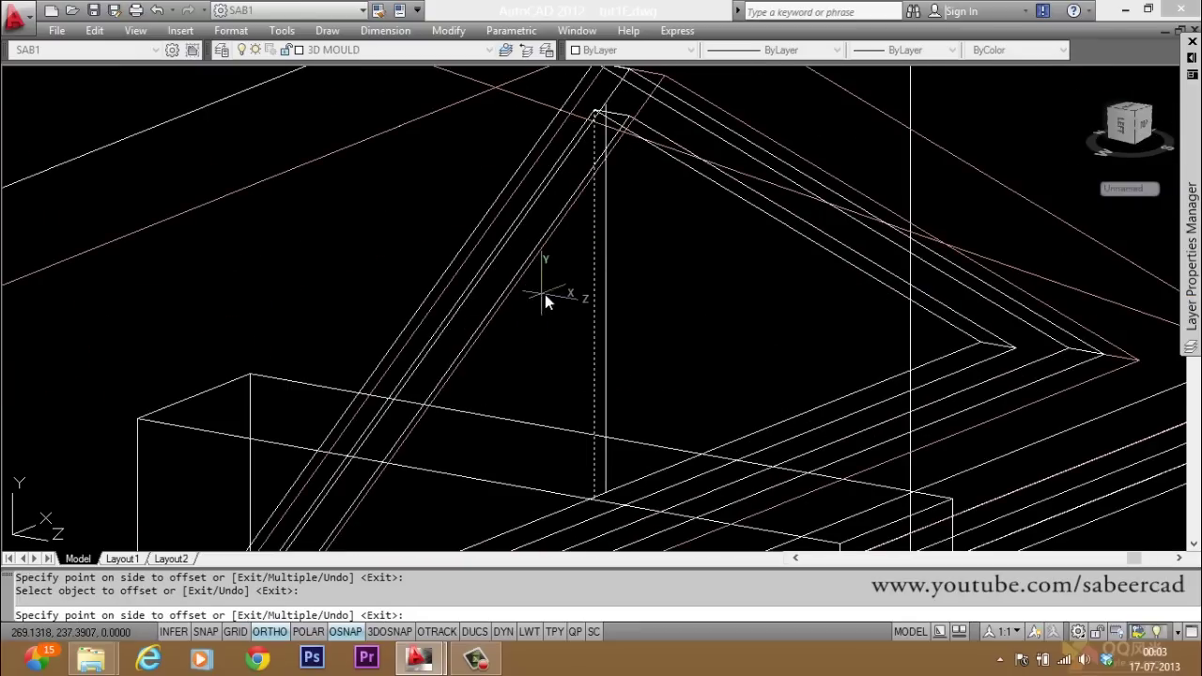
{"action": "left_click", "coordinate": [552, 324]}
{"action": "key", "text": "Escape"}
{"action": "key", "text": "Escape"}
Erase the original vertical centre line between the two offset lines
{"action": "type", "text": "e"}
{"action": "key", "text": "Return"}
{"action": "left_click", "coordinate": [593, 326]}
{"action": "key", "text": "Return"}
{"action": "key", "text": "Escape"}
{"action": "key", "text": "Escape"}
Connect the upper ends and the lower ends of the two vertical lines with short polylines
{"action": "type", "text": "pl"}
{"action": "key", "text": "Return"}
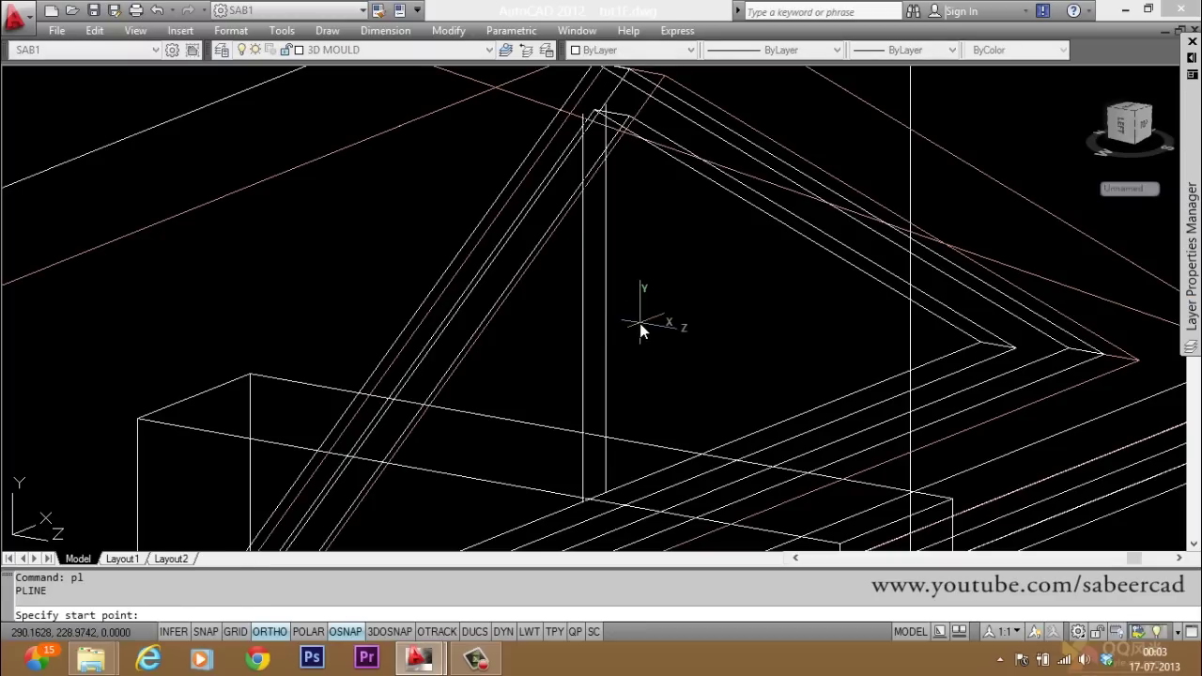
{"action": "left_click", "coordinate": [602, 108]}
{"action": "left_click", "coordinate": [602, 108]}
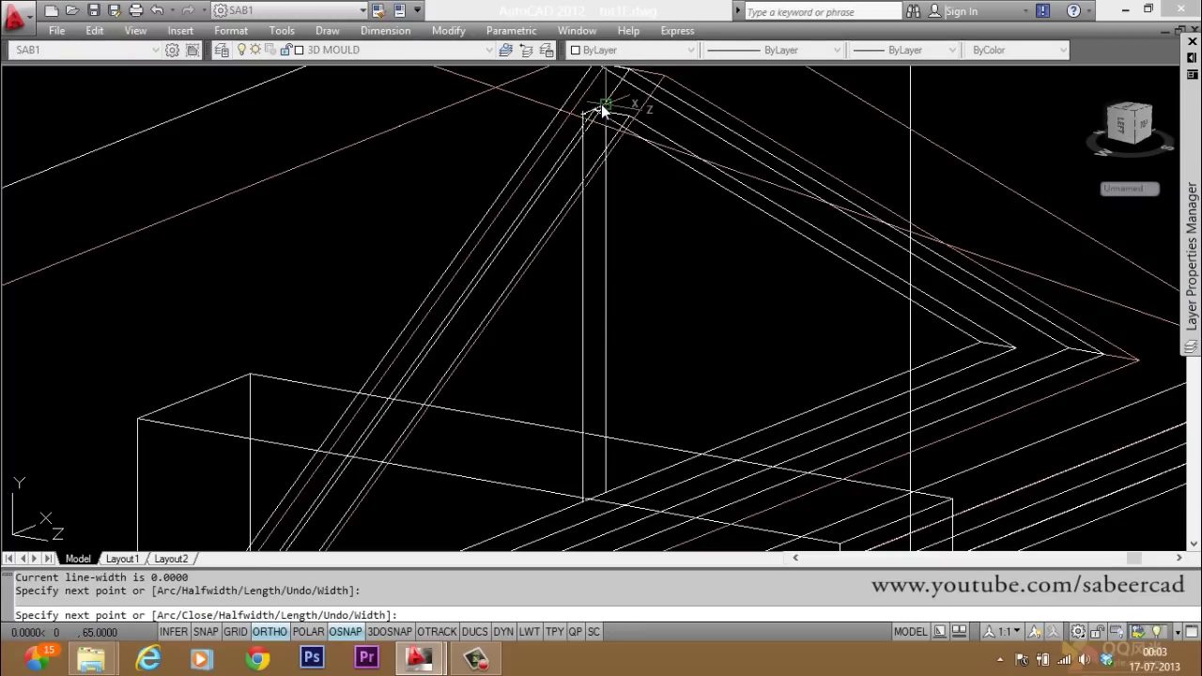
{"action": "key", "text": "Return"}
{"action": "key", "text": "Return"}
{"action": "left_click", "coordinate": [583, 499]}
{"action": "left_click", "coordinate": [706, 484]}
{"action": "key", "text": "Return"}
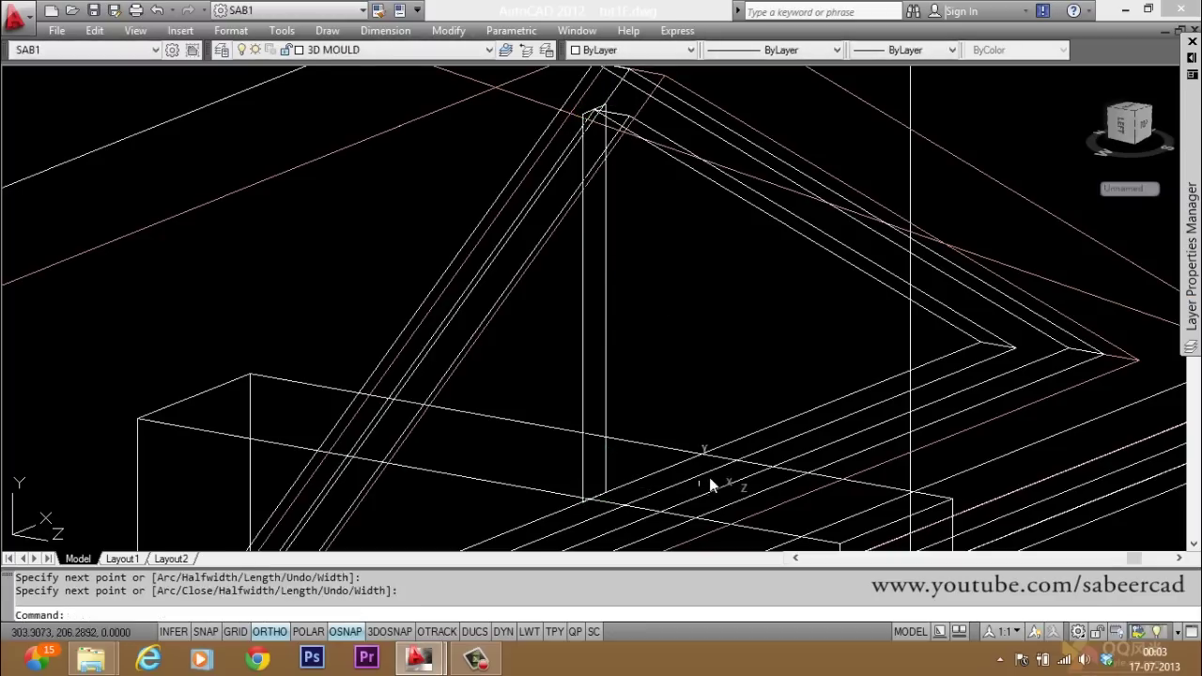
Join the two vertical lines and their end segments into one closed polyline with PEDIT
{"action": "type", "text": "pedit"}
{"action": "key", "text": "Return"}
{"action": "type", "text": "l"}
{"action": "key", "text": "Return"}
{"action": "type", "text": "j"}
{"action": "key", "text": "Return"}
{"action": "type", "text": "all"}
{"action": "key", "text": "Return"}
{"action": "key", "text": "Return"}
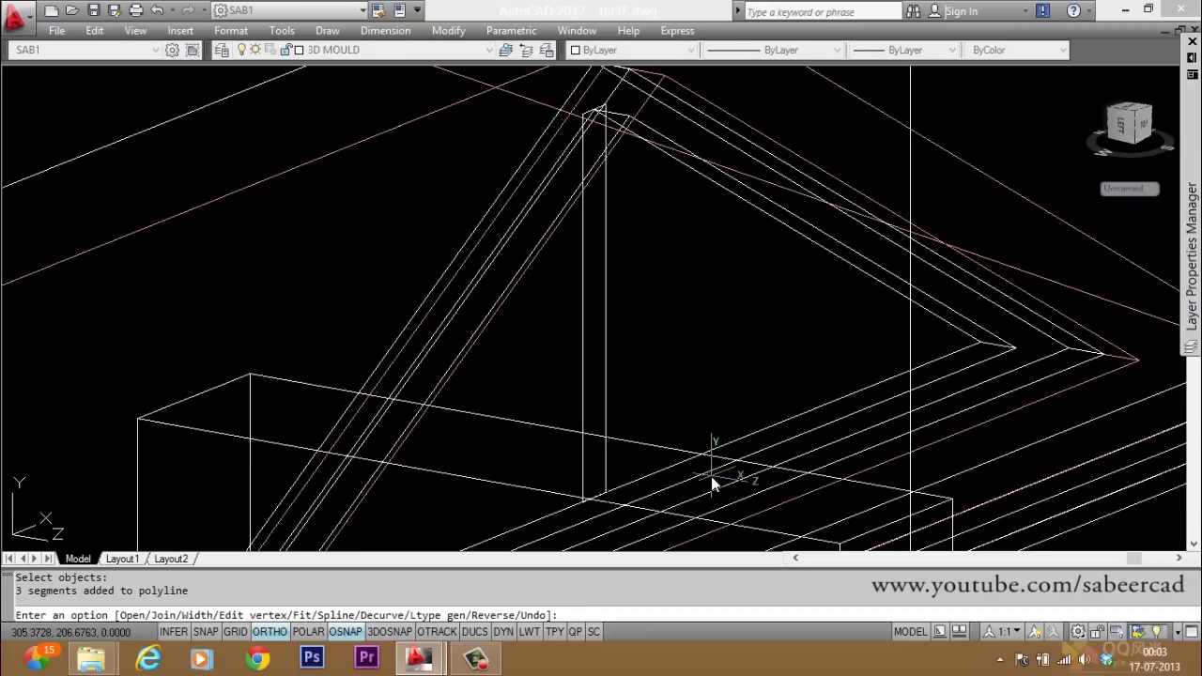
{"action": "key", "text": "Return"}
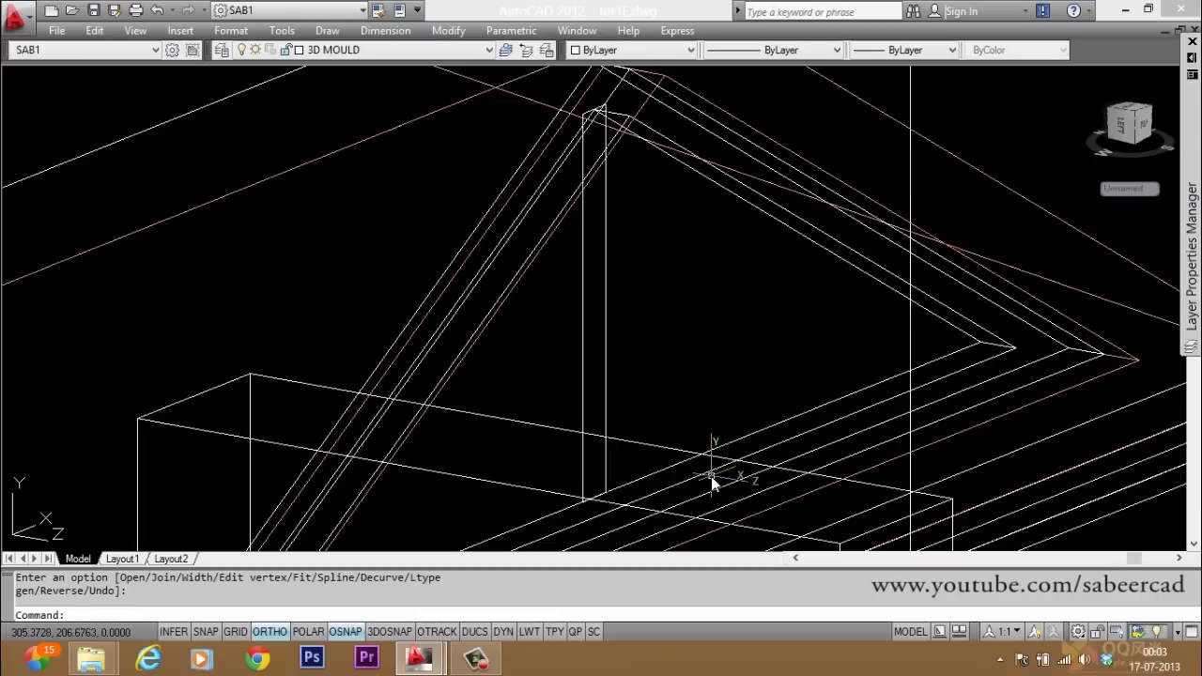
{"action": "left_click", "coordinate": [606, 355]}
{"action": "key", "text": "Escape"}
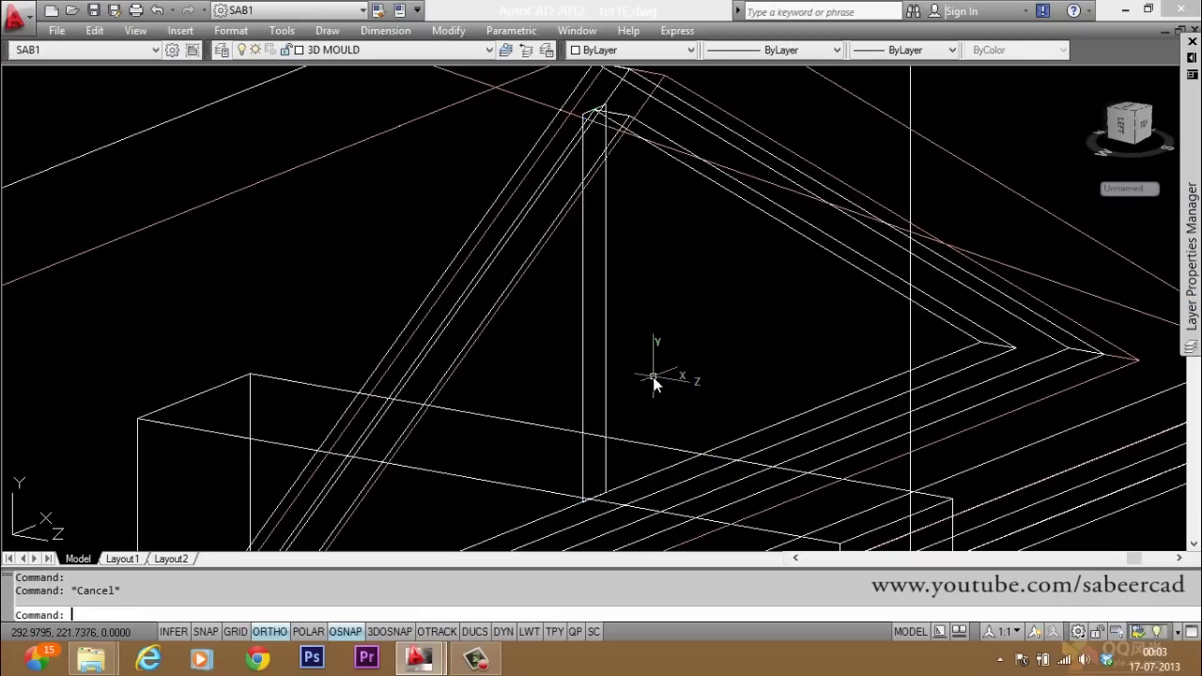
Extrude the closed vertical bar profile by 5 inside the triangular frame
{"action": "type", "text": "ext"}
{"action": "key", "text": "Return"}
{"action": "left_click", "coordinate": [610, 371]}
{"action": "key", "text": "Return"}
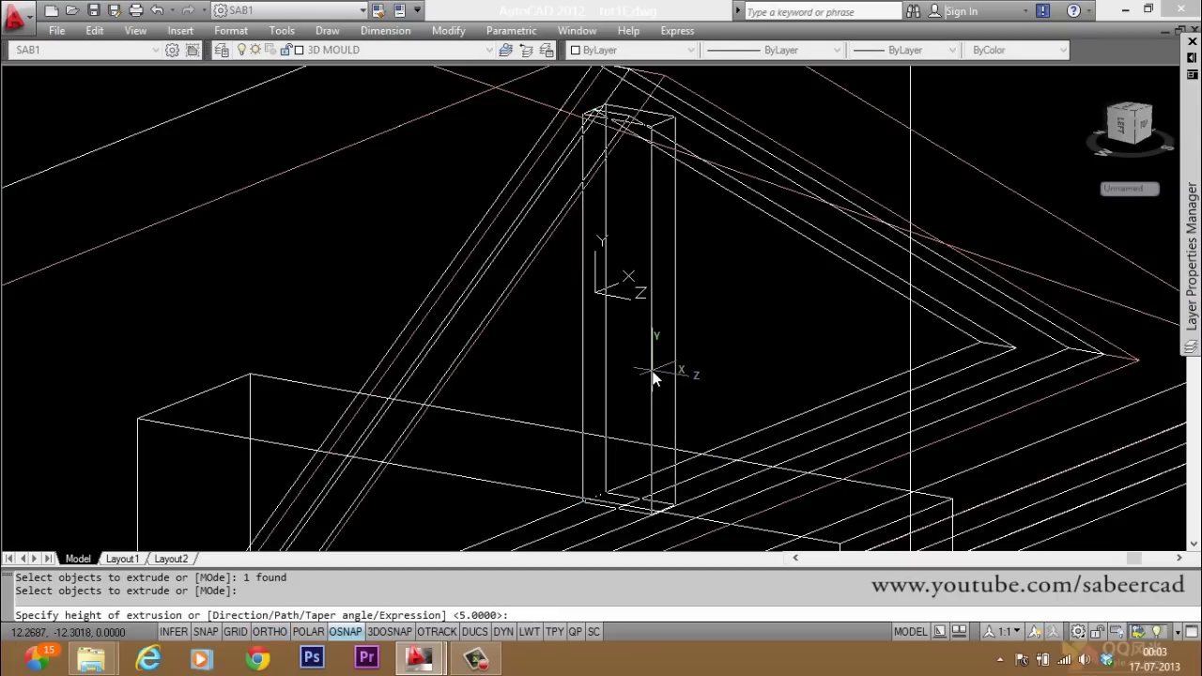
{"action": "key", "text": "Escape"}
{"action": "key", "text": "Escape"}
{"action": "key", "text": "Escape"}
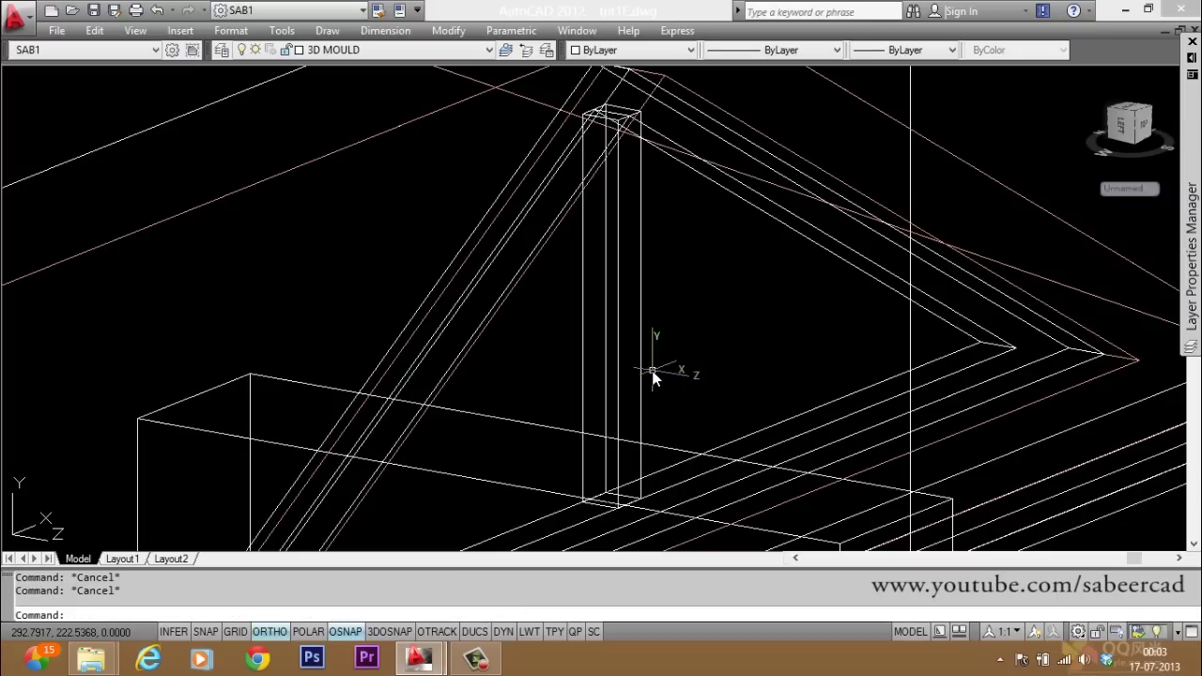
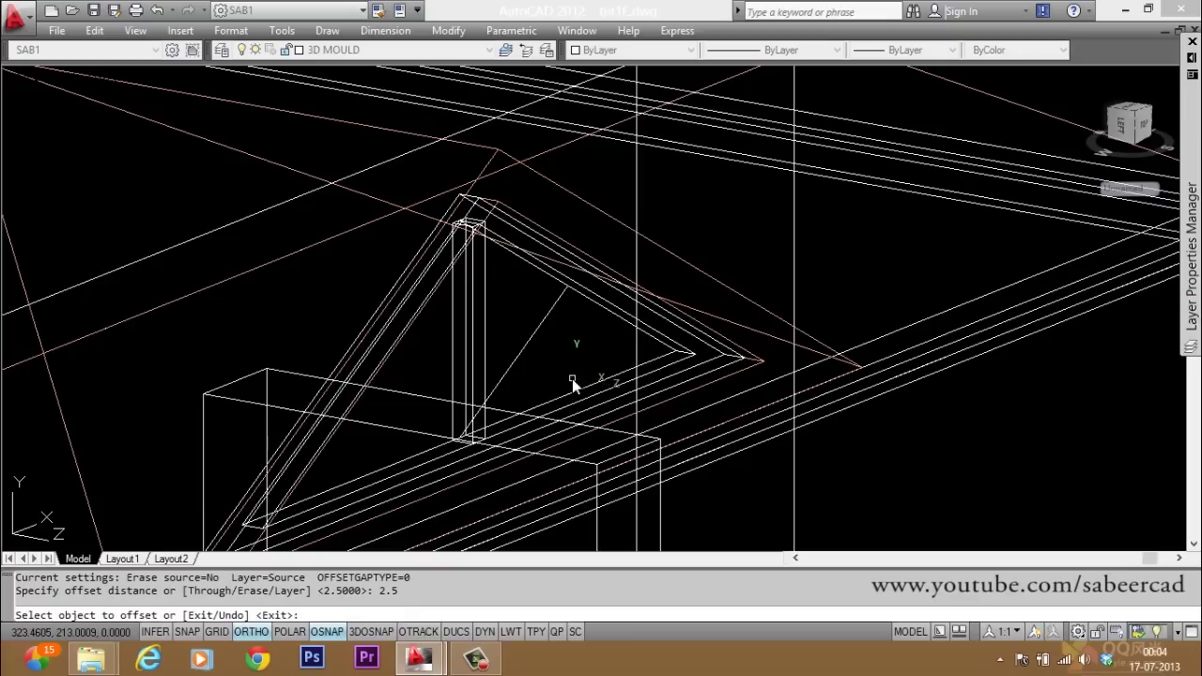
Offset the diagonal line beside the vertical bar by 2.5 to both sides
{"action": "left_click", "coordinate": [513, 368]}
{"action": "left_click", "coordinate": [505, 324]}
{"action": "left_click", "coordinate": [516, 357]}
{"action": "left_click", "coordinate": [528, 366]}
{"action": "scroll", "coordinate": [530, 370], "scroll_direction": "up", "scroll_amount": 3}
{"action": "key", "text": "Escape"}
{"action": "key", "text": "Escape"}
{"action": "key", "text": "Escape"}
Erase the original diagonal line between its two offset copies
{"action": "type", "text": "e"}
{"action": "key", "text": "Return"}
{"action": "left_click", "coordinate": [491, 319]}
{"action": "key", "text": "Return"}
Check the diagonal lines with hidden lines removed using HIDE, and regenerate the wireframe display
{"action": "scroll", "coordinate": [538, 242], "scroll_direction": "down", "scroll_amount": 2}
{"action": "scroll", "coordinate": [538, 242], "scroll_direction": "up", "scroll_amount": 1}
{"action": "scroll", "coordinate": [545, 225], "scroll_direction": "down", "scroll_amount": 1}
{"action": "scroll", "coordinate": [607, 229], "scroll_direction": "up", "scroll_amount": 1}
{"action": "key", "text": "Escape"}
{"action": "key", "text": "Escape"}
{"action": "type", "text": "hi"}
{"action": "key", "text": "Return"}
{"action": "type", "text": "re"}
{"action": "key", "text": "Return"}
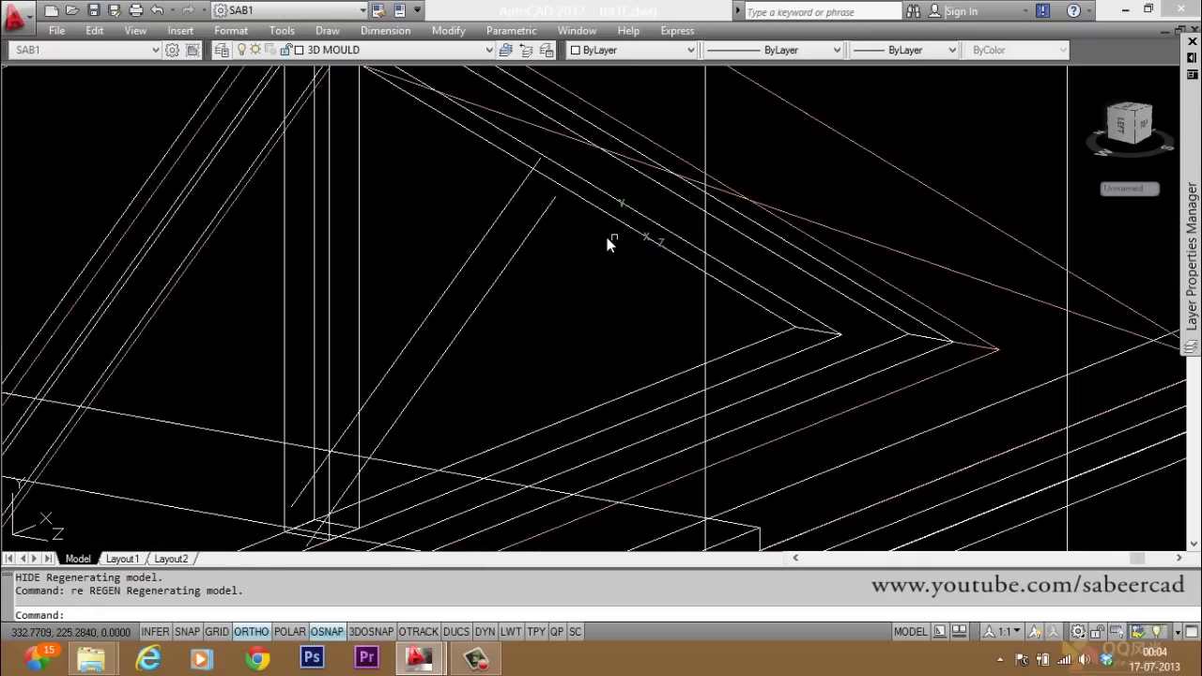
Stretch the upper end of the shorter diagonal line across the inner edge of the frame's sloping member, with ortho and object snap off
{"action": "left_click", "coordinate": [548, 217]}
{"action": "scroll", "coordinate": [563, 198], "scroll_direction": "up", "scroll_amount": 2}
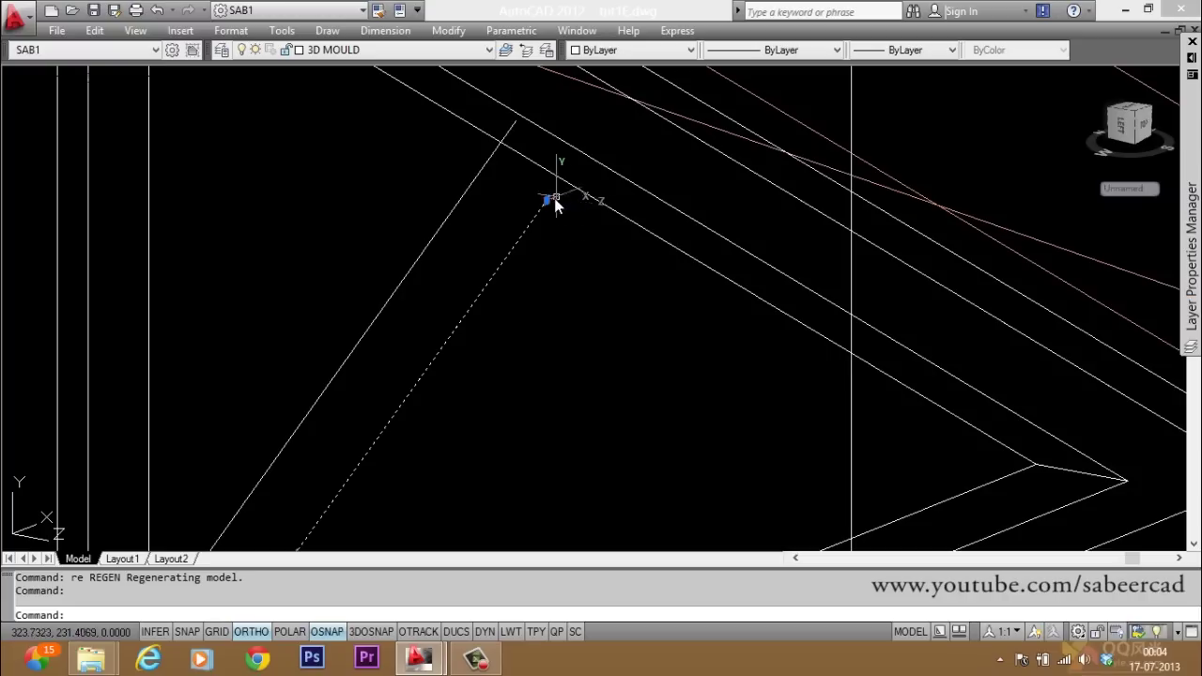
{"action": "left_click", "coordinate": [547, 200]}
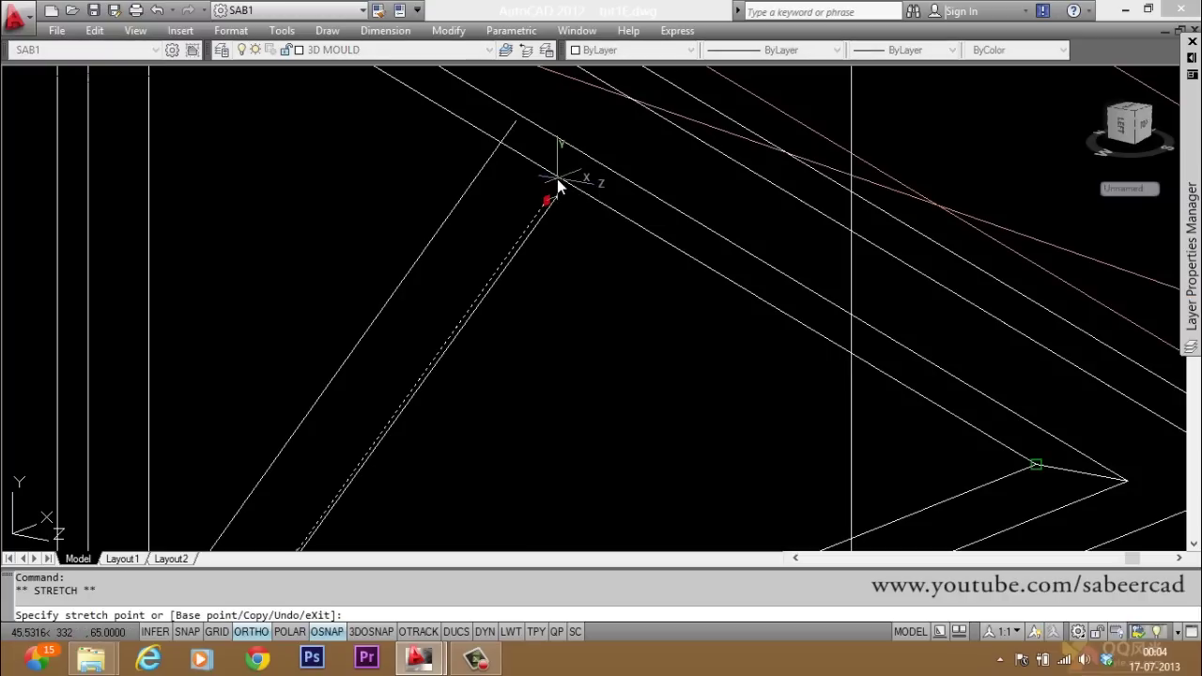
{"action": "key", "text": "F8"}
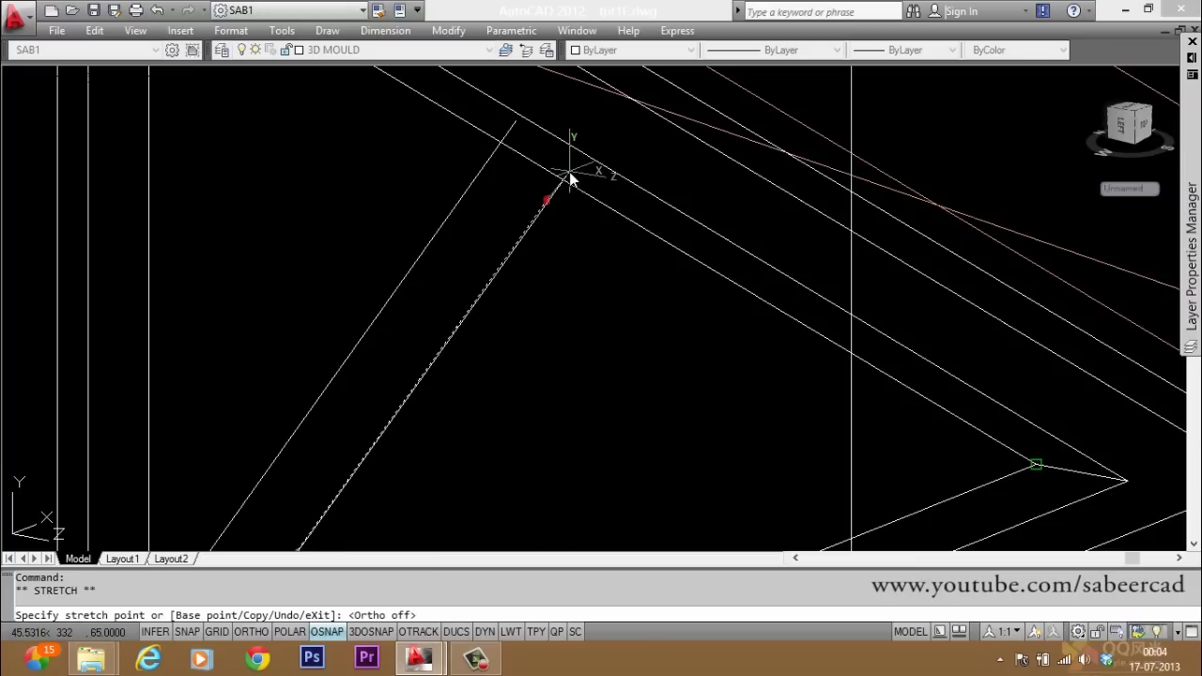
{"action": "key", "text": "F3"}
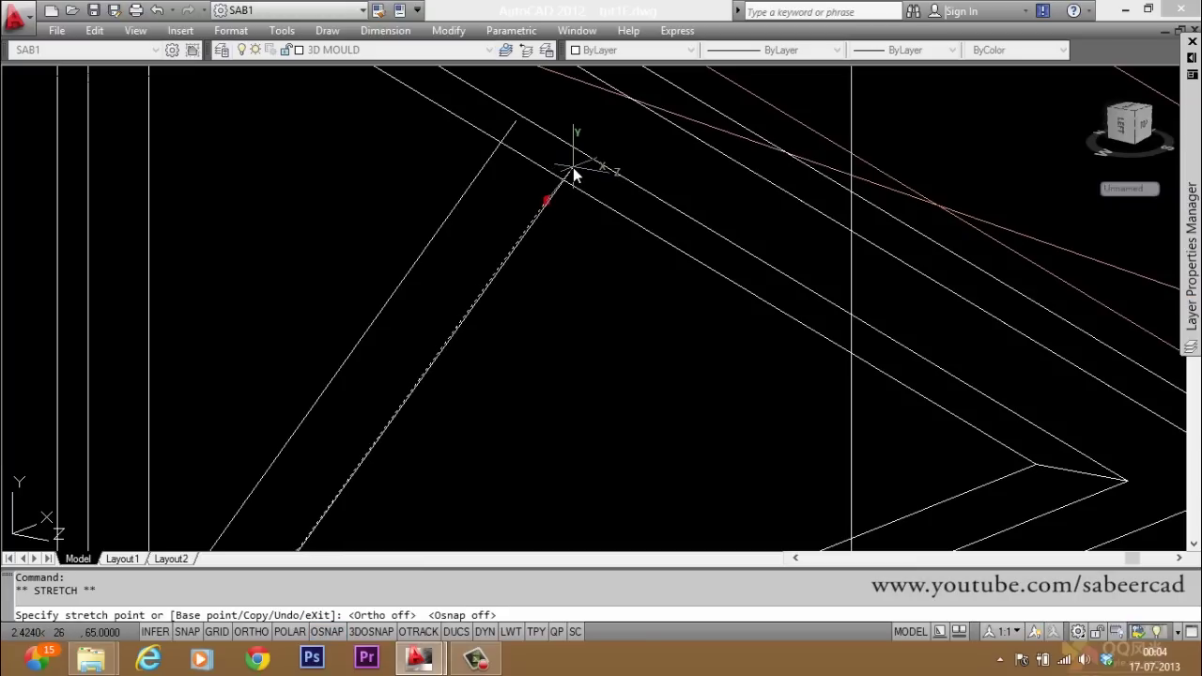
{"action": "key", "text": "Escape"}
{"action": "key", "text": "Escape"}
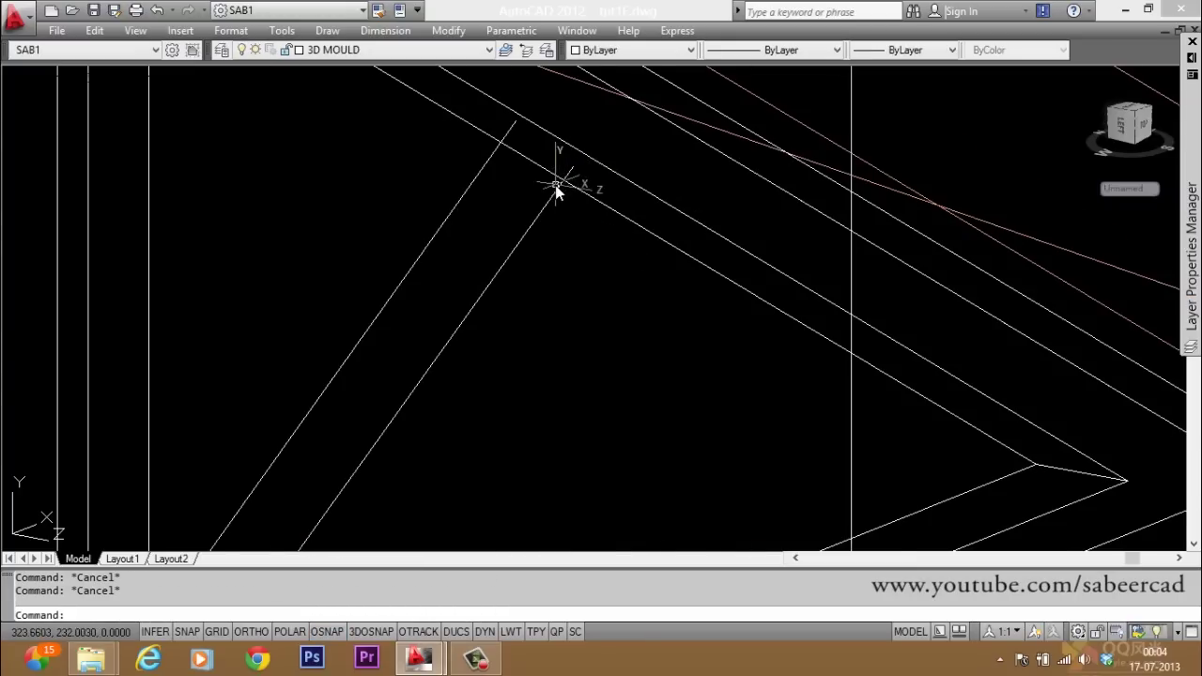
Draw a polyline segment connecting the upper ends of the two diagonal lines
{"action": "scroll", "coordinate": [555, 185], "scroll_direction": "down", "scroll_amount": 1}
{"action": "scroll", "coordinate": [562, 196], "scroll_direction": "up", "scroll_amount": 1}
{"action": "type", "text": "p"}
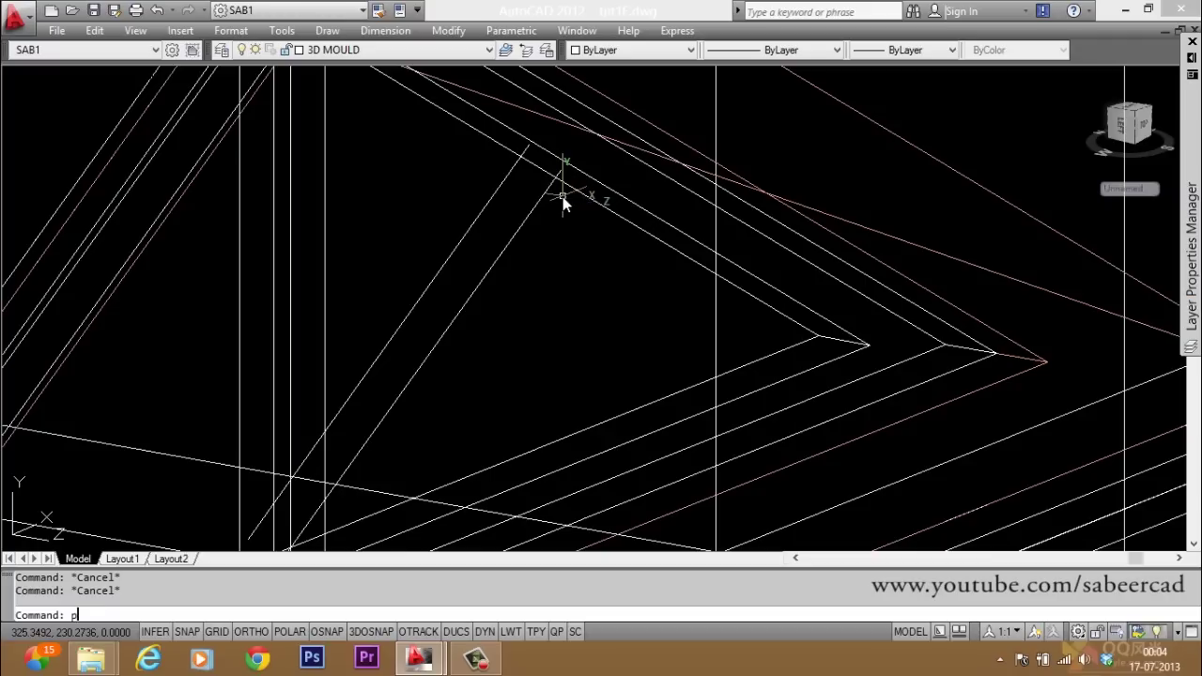
{"action": "type", "text": "l"}
{"action": "key", "text": "Return"}
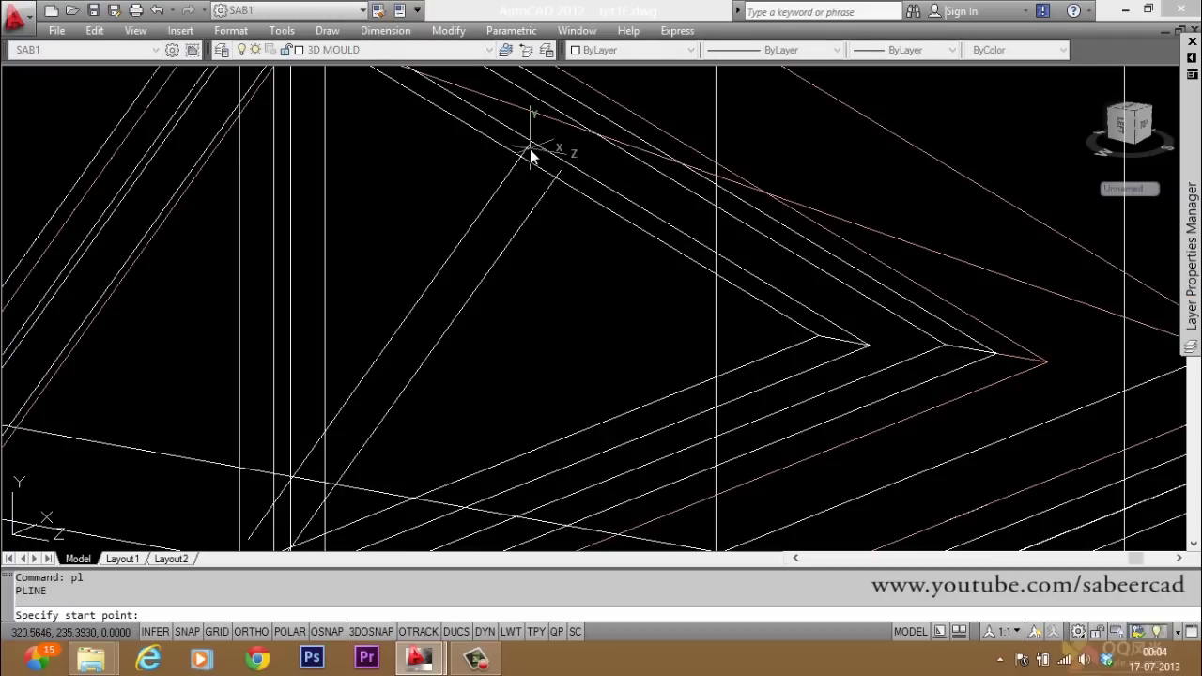
{"action": "key", "text": "F3"}
{"action": "left_click", "coordinate": [529, 148]}
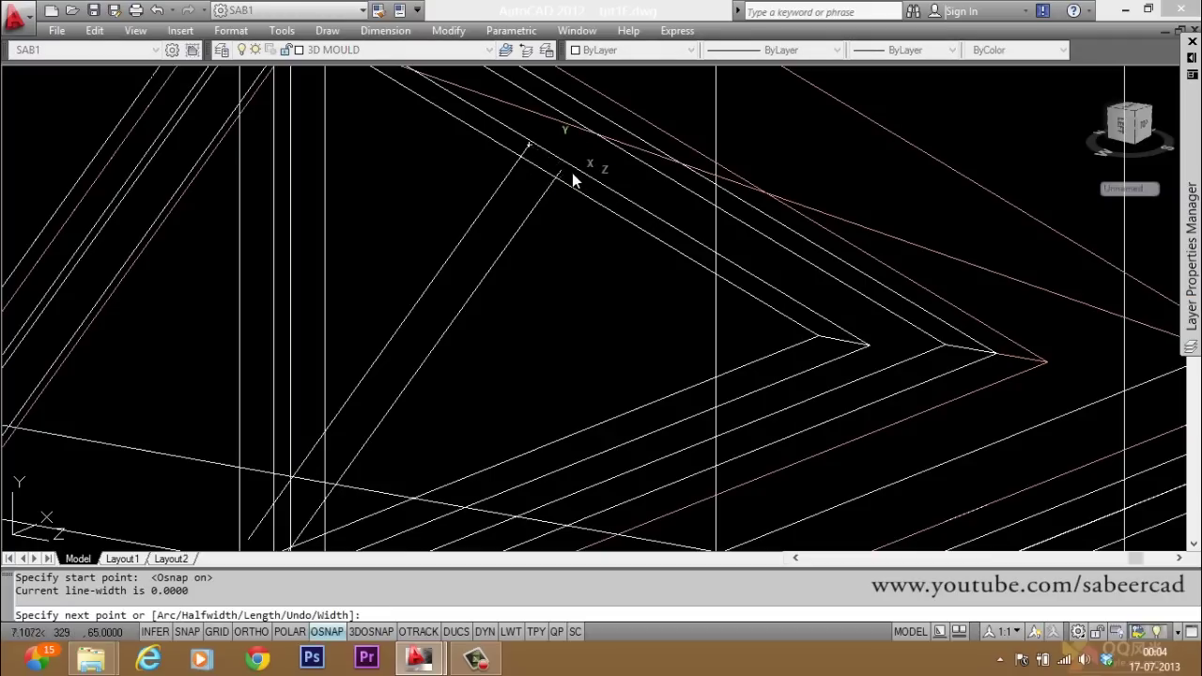
{"action": "left_click", "coordinate": [564, 175]}
{"action": "key", "text": "Return"}
{"action": "scroll", "coordinate": [613, 151], "scroll_direction": "down", "scroll_amount": 2}
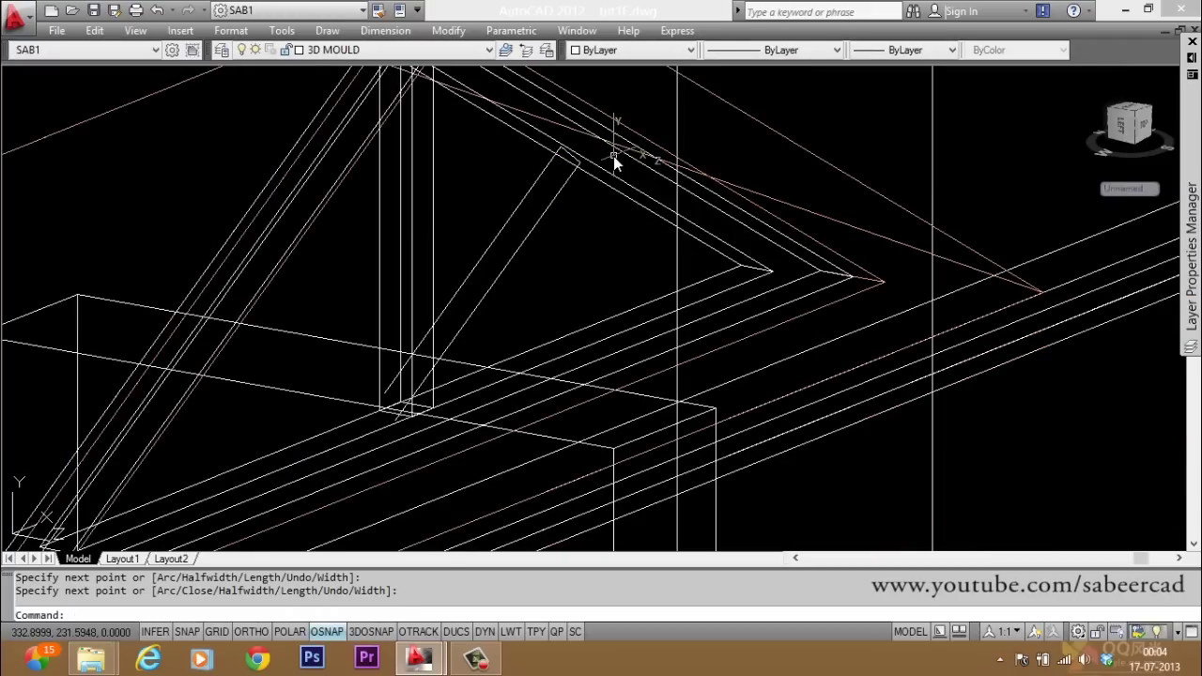
Join the new segment with the two diagonal lines into one polyline using PEDIT, and close it
{"action": "type", "text": "pedit"}
{"action": "key", "text": "Return"}
{"action": "left_click", "coordinate": [613, 156]}
{"action": "type", "text": "j"}
{"action": "key", "text": "Return"}
{"action": "type", "text": "all"}
{"action": "key", "text": "Return"}
{"action": "key", "text": "Return"}
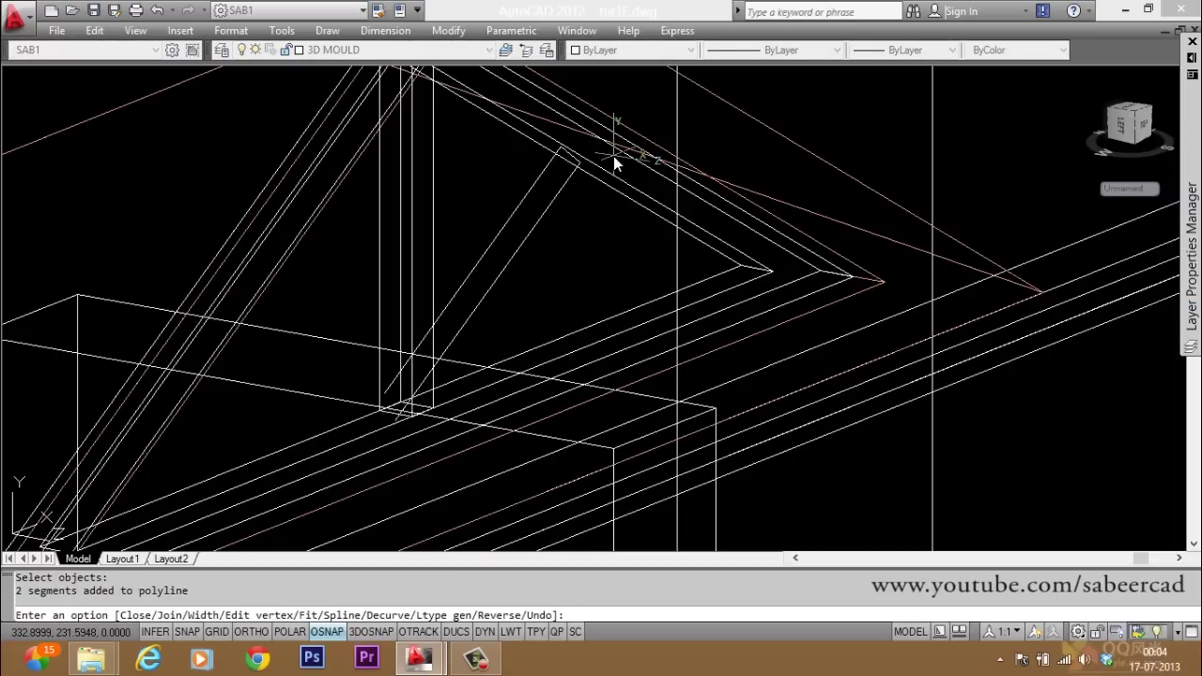
{"action": "type", "text": "cl"}
{"action": "key", "text": "Return"}
{"action": "key", "text": "Return"}
{"action": "key", "text": "Escape"}
{"action": "key", "text": "Escape"}
Extrude the closed diagonal strut profile by 5, check it with hidden lines removed, and regenerate the wireframe
{"action": "type", "text": "ext"}
{"action": "key", "text": "Return"}
{"action": "left_click", "coordinate": [613, 156]}
{"action": "key", "text": "Return"}
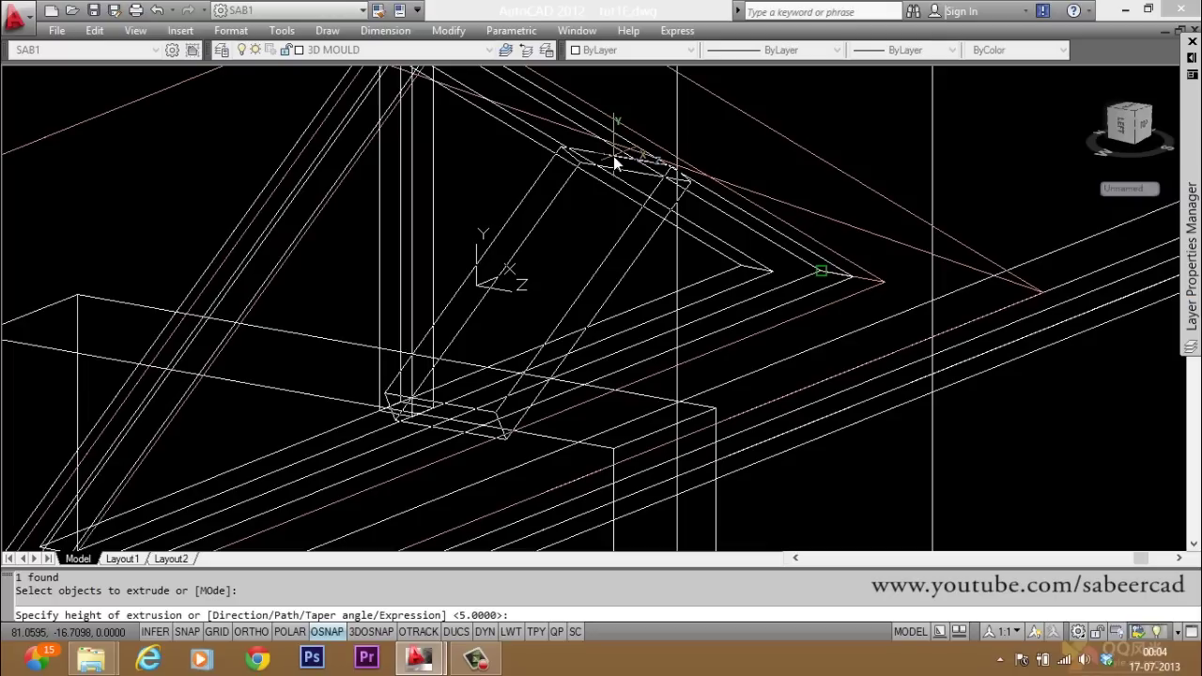
{"action": "type", "text": "5"}
{"action": "key", "text": "Return"}
{"action": "key", "text": "Escape"}
{"action": "key", "text": "Escape"}
{"action": "type", "text": "hi"}
{"action": "key", "text": "Return"}
{"action": "type", "text": "re REGEN Regenerating model."}
{"action": "key", "text": "Return"}
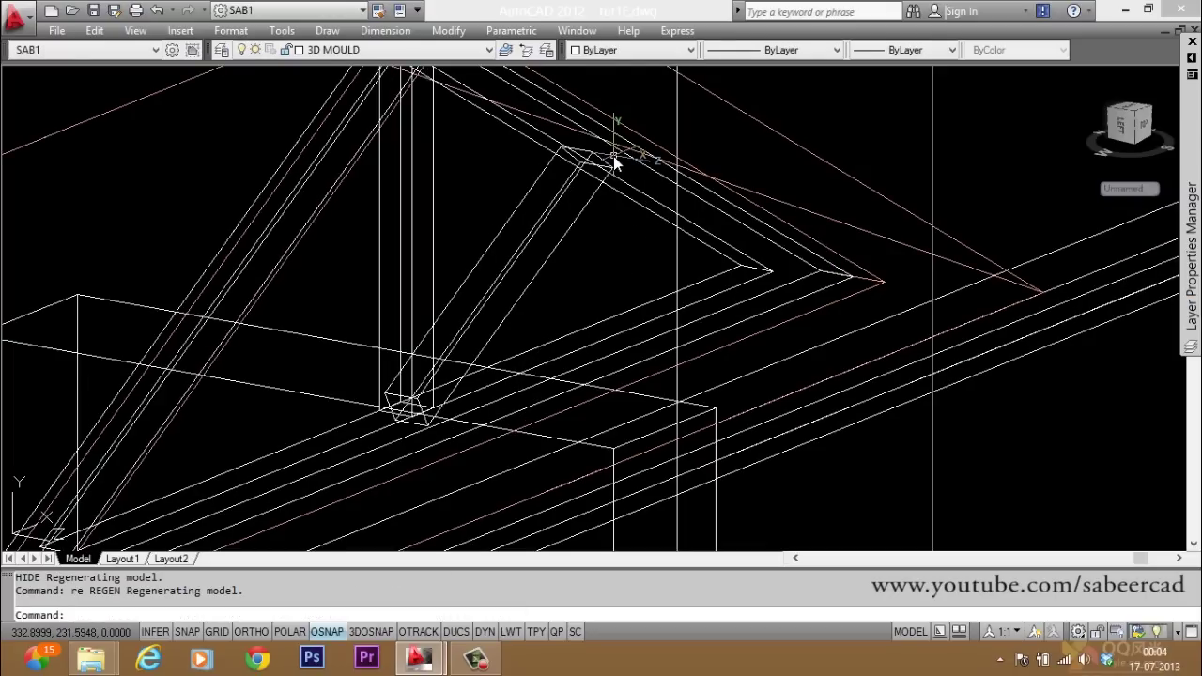
Mirror the diagonal strut about a vertical line through the gable's apex with ortho on, keeping the original
{"action": "key", "text": "Escape"}
{"action": "key", "text": "Escape"}
{"action": "type", "text": "mi"}
{"action": "key", "text": "Return"}
{"action": "left_click", "coordinate": [613, 156]}
{"action": "key", "text": "Return"}
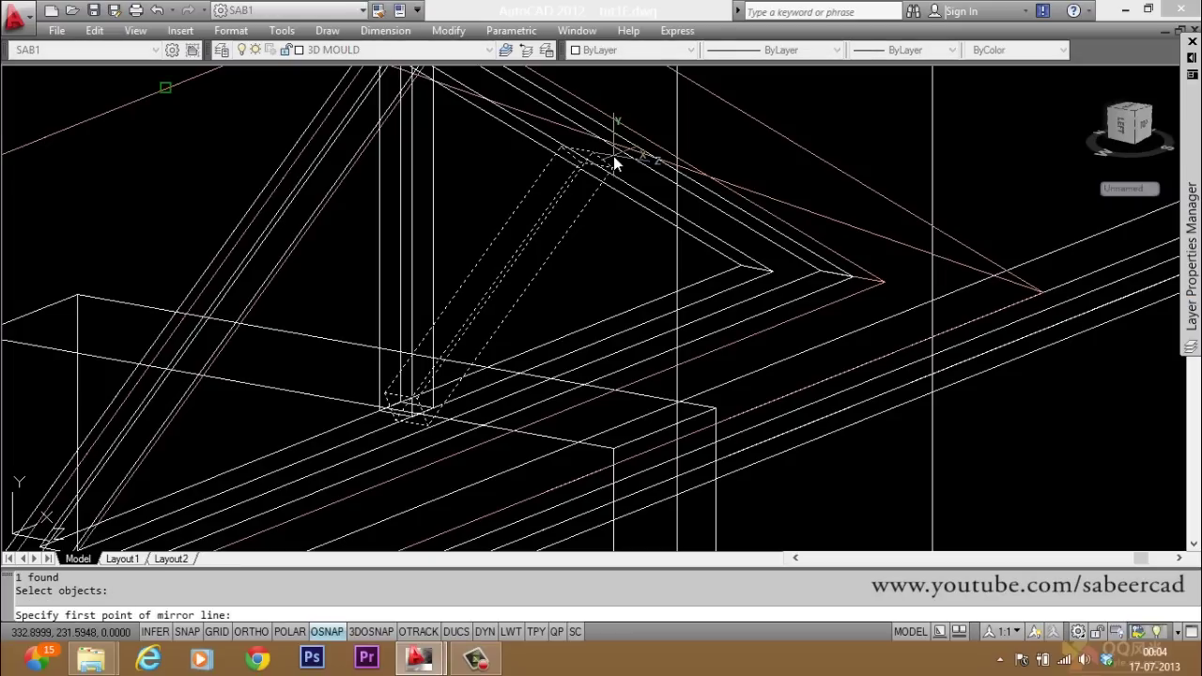
{"action": "scroll", "coordinate": [473, 312], "scroll_direction": "down", "scroll_amount": 2}
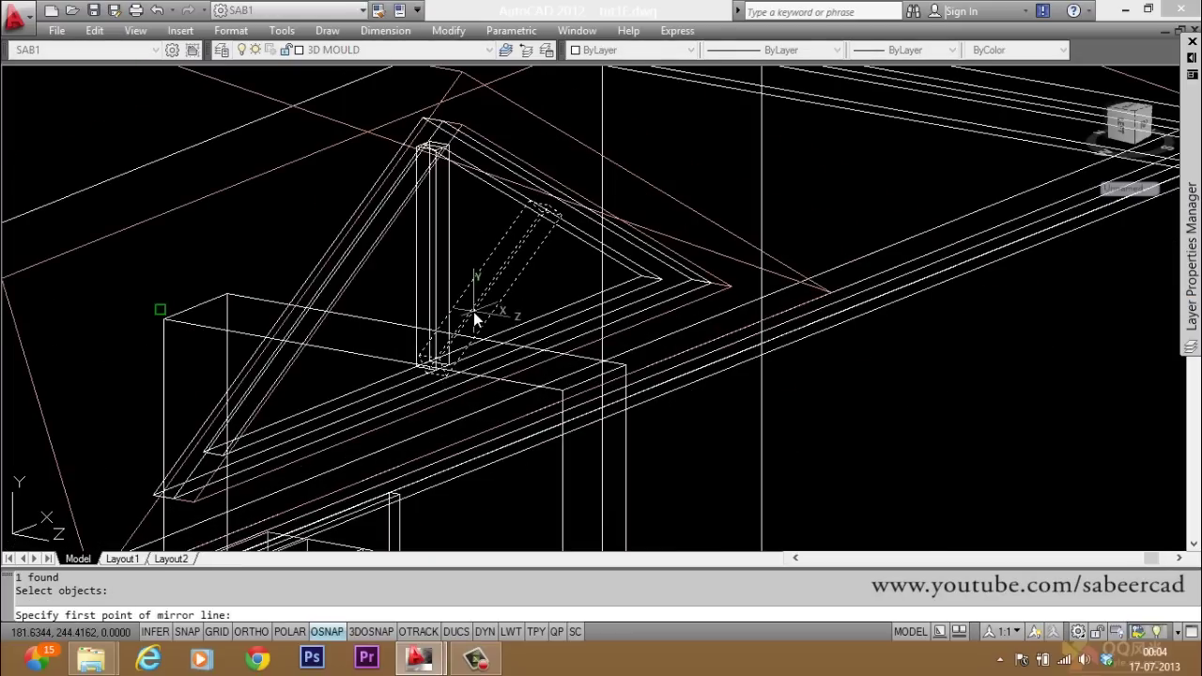
{"action": "left_click", "coordinate": [445, 123]}
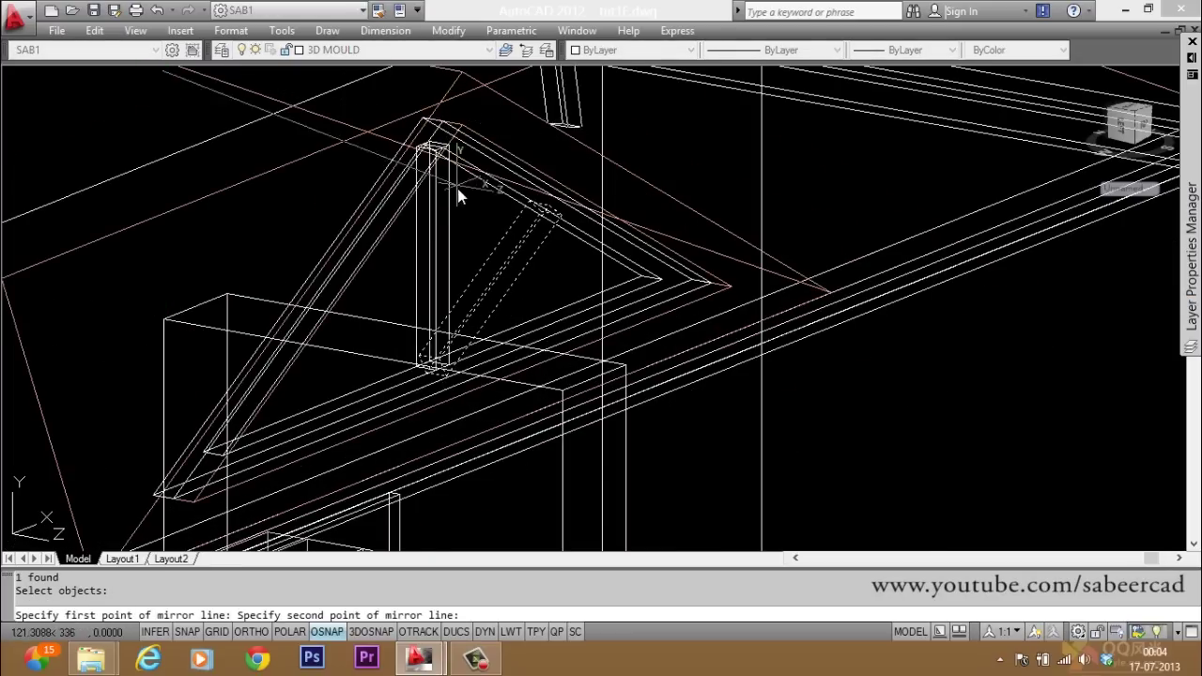
{"action": "scroll", "coordinate": [457, 195], "scroll_direction": "down", "scroll_amount": 2}
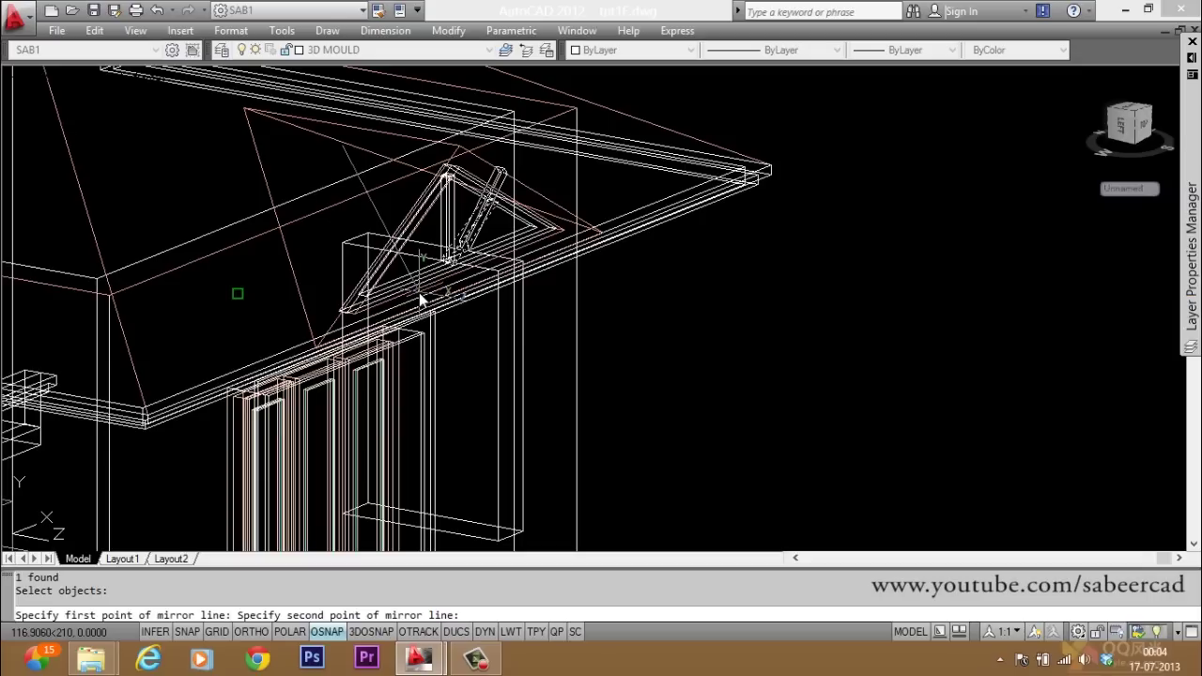
{"action": "key", "text": "F8"}
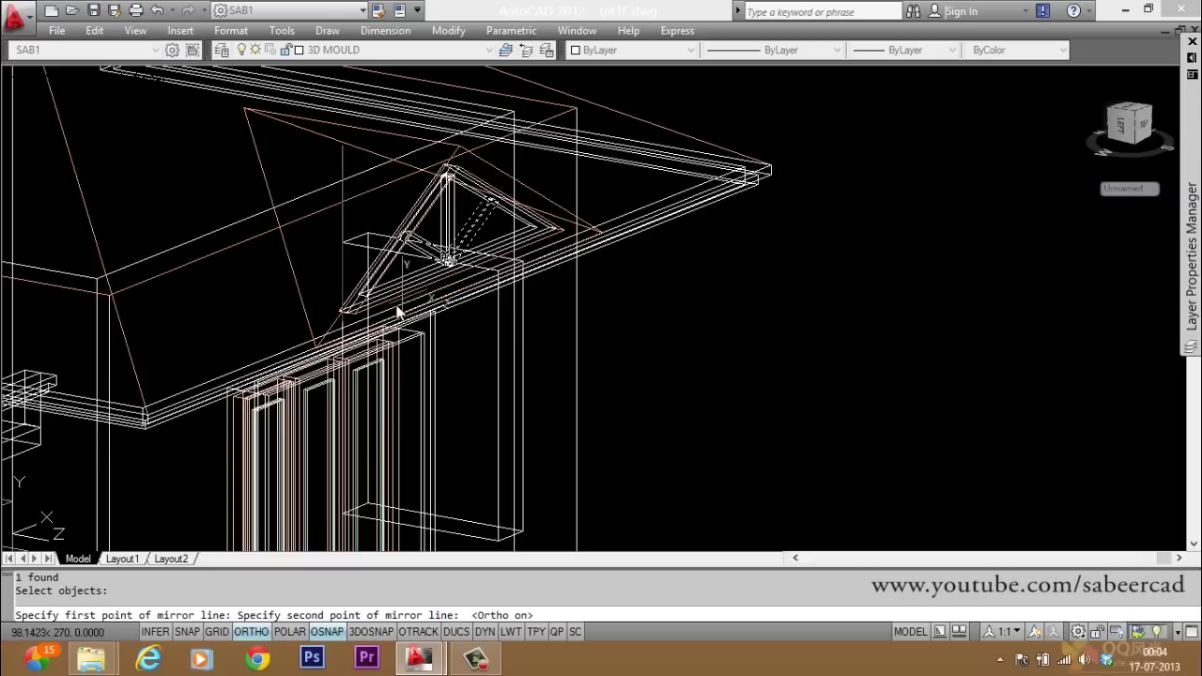
{"action": "left_click", "coordinate": [287, 324]}
{"action": "key", "text": "Return"}
{"action": "key", "text": "Escape"}
{"action": "key", "text": "Escape"}
Union the vertical bar, both diagonal struts and the triangular frame into one solid
{"action": "scroll", "coordinate": [472, 258], "scroll_direction": "up", "scroll_amount": 2}
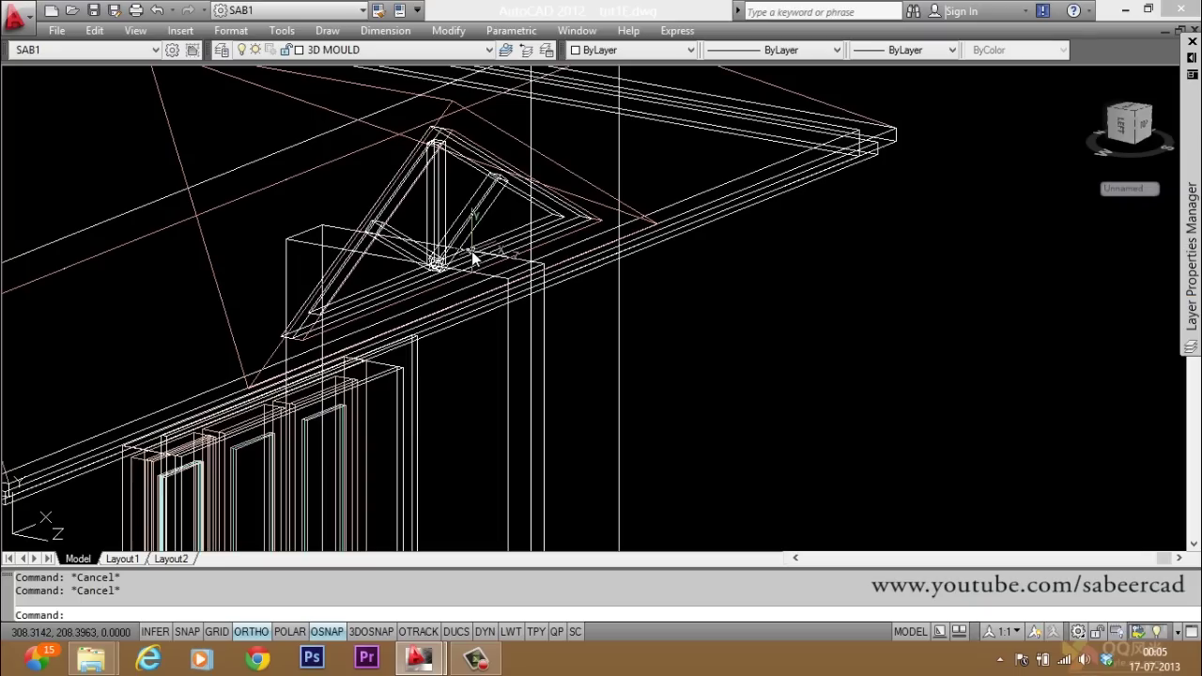
{"action": "scroll", "coordinate": [472, 258], "scroll_direction": "up", "scroll_amount": 1}
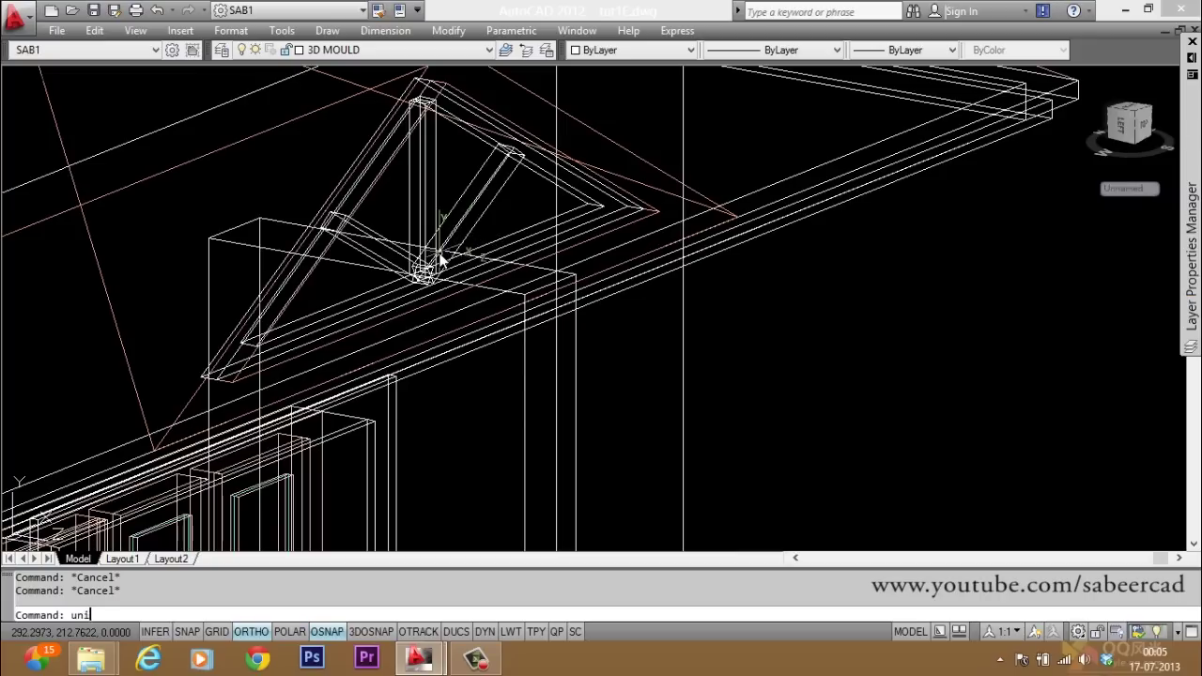
{"action": "key", "text": "Return"}
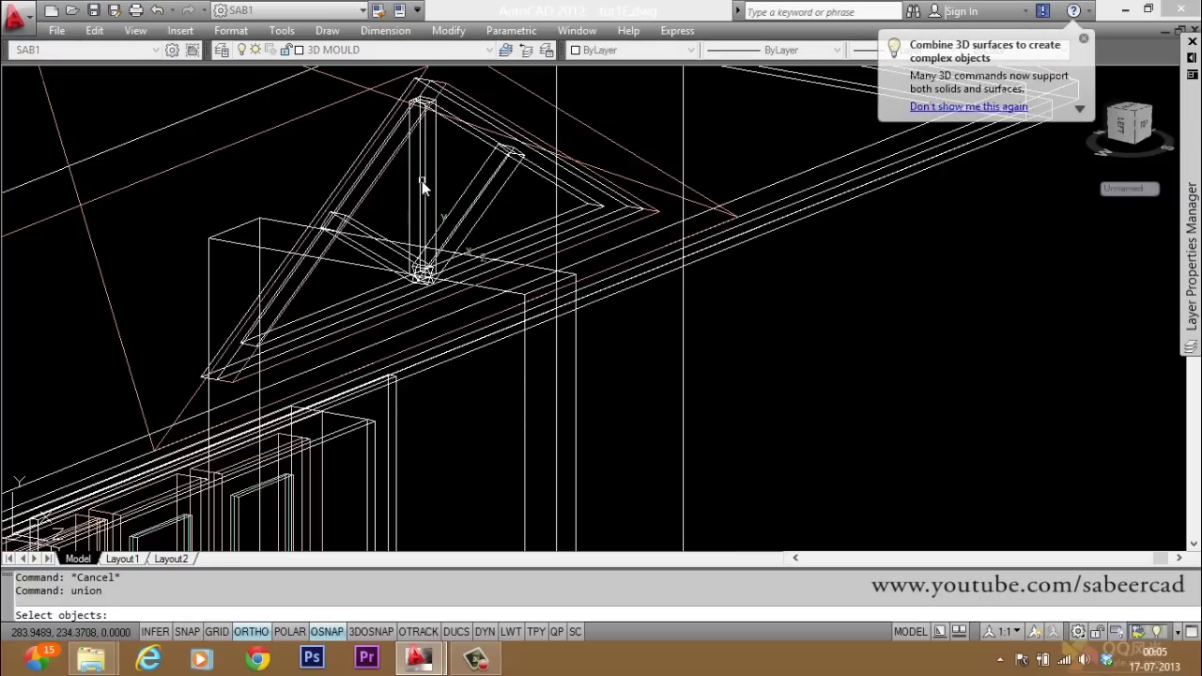
{"action": "left_click", "coordinate": [421, 180]}
{"action": "left_click", "coordinate": [476, 200]}
{"action": "left_click", "coordinate": [378, 243]}
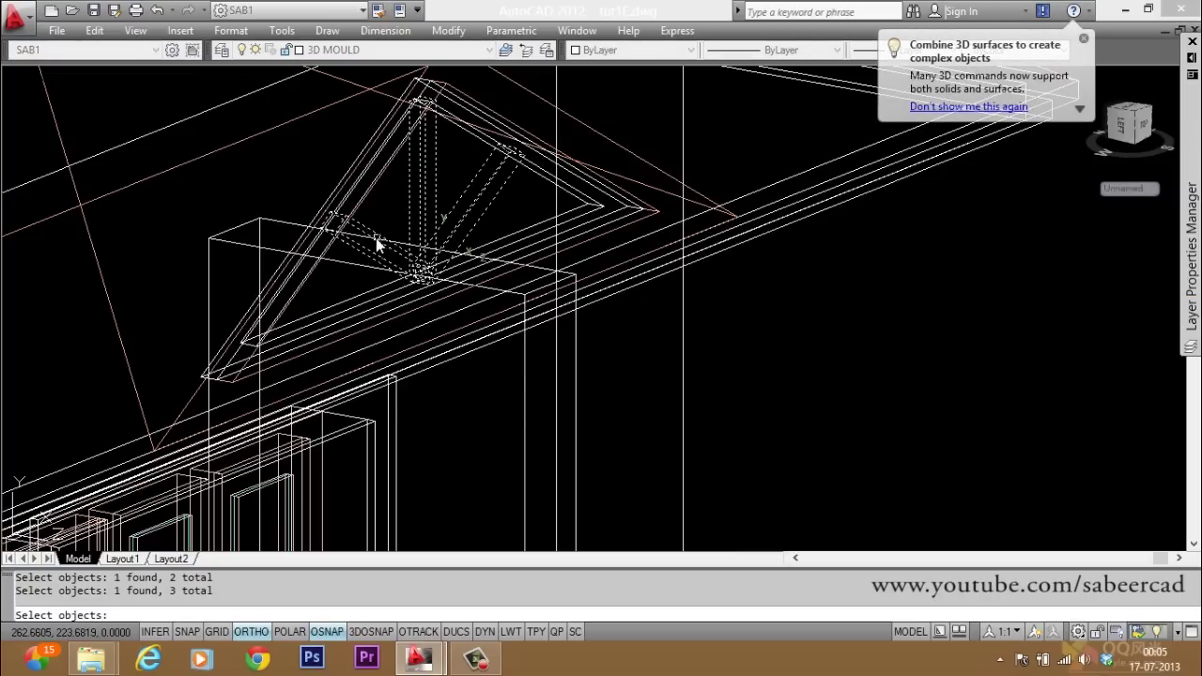
{"action": "left_click", "coordinate": [535, 176]}
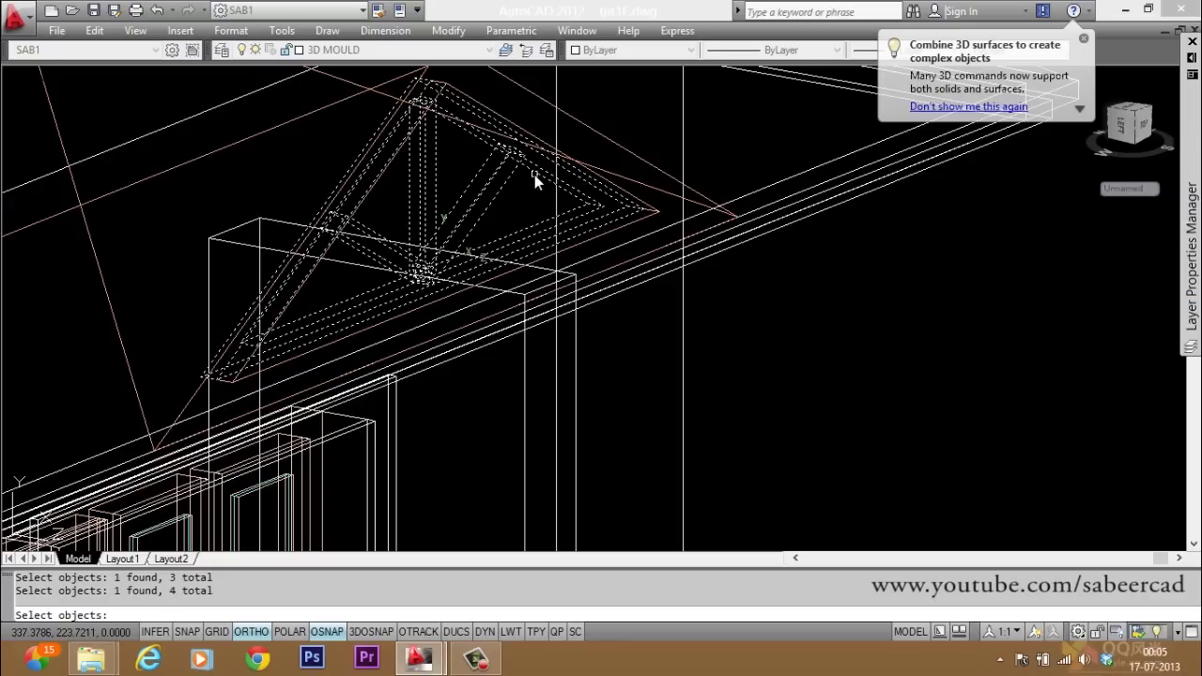
{"action": "key", "text": "Return"}
{"action": "middle_click_drag", "start_coordinate": [528, 276], "coordinate": [485, 260], "text": "shift"}
{"action": "key", "text": "Escape"}
{"action": "key", "text": "Escape"}
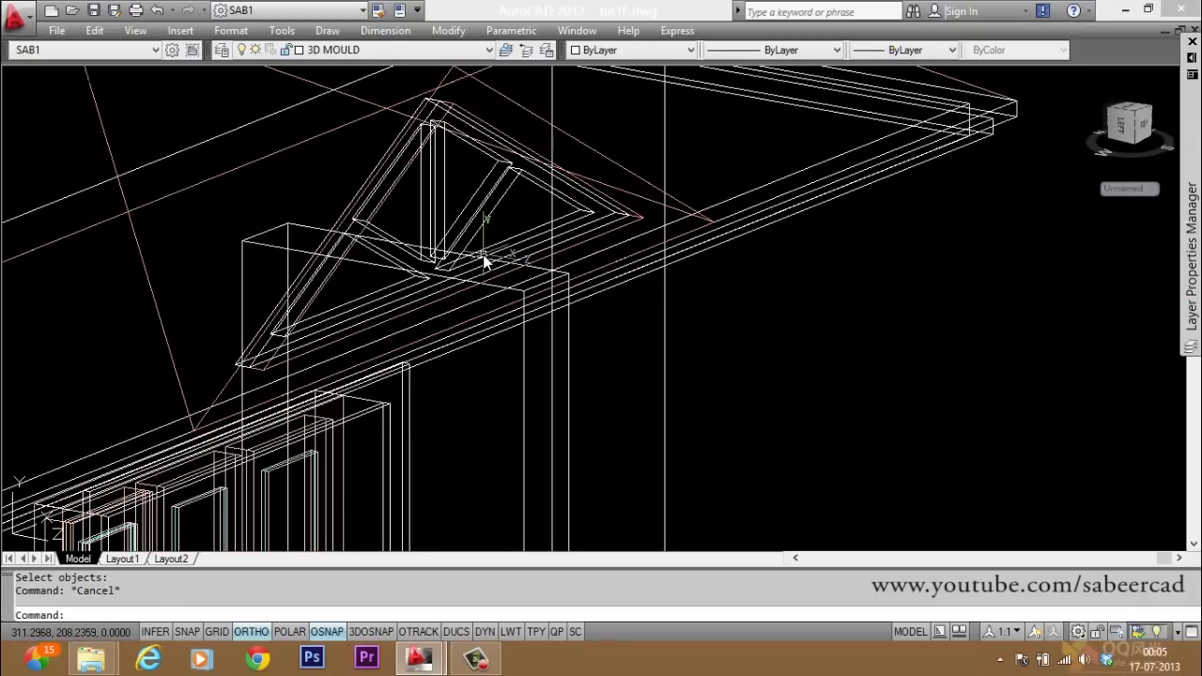
Shade the model and examine the triangular gable frame and its struts within the roof
{"action": "type", "text": "shade"}
{"action": "key", "text": "Return"}
{"action": "scroll", "coordinate": [341, 231], "scroll_direction": "down", "scroll_amount": 6}
{"action": "scroll", "coordinate": [410, 267], "scroll_direction": "up", "scroll_amount": 5}
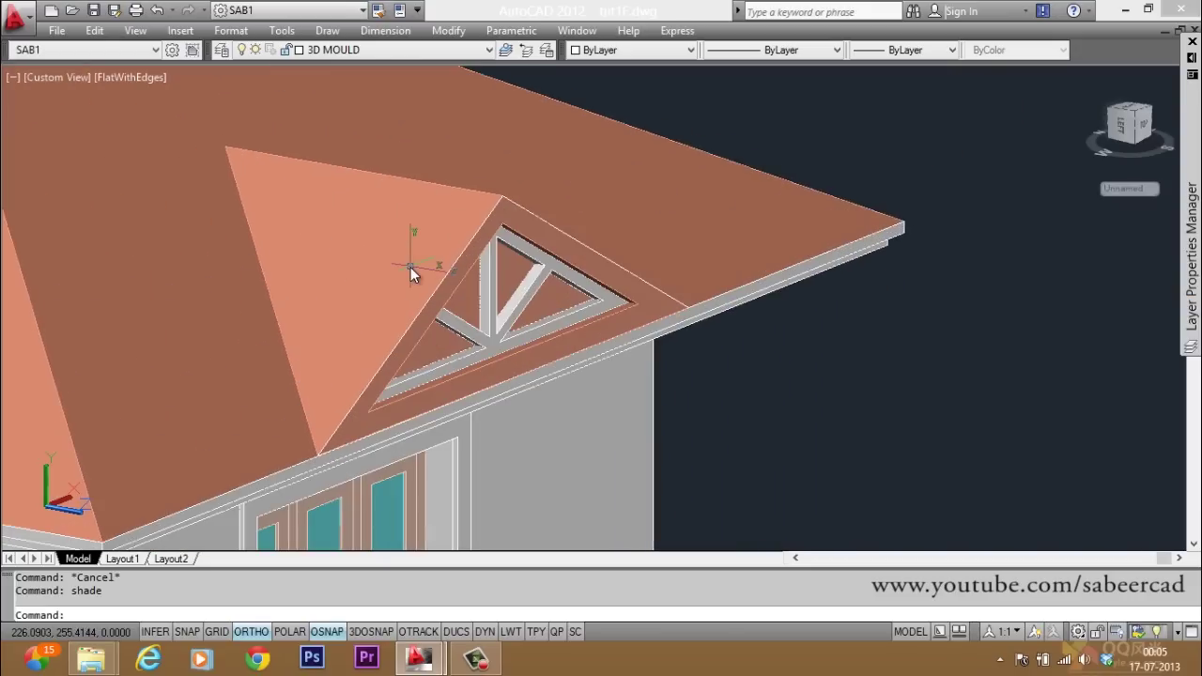
{"action": "scroll", "coordinate": [410, 267], "scroll_direction": "down", "scroll_amount": 3}
{"action": "scroll", "coordinate": [395, 268], "scroll_direction": "up", "scroll_amount": 2}
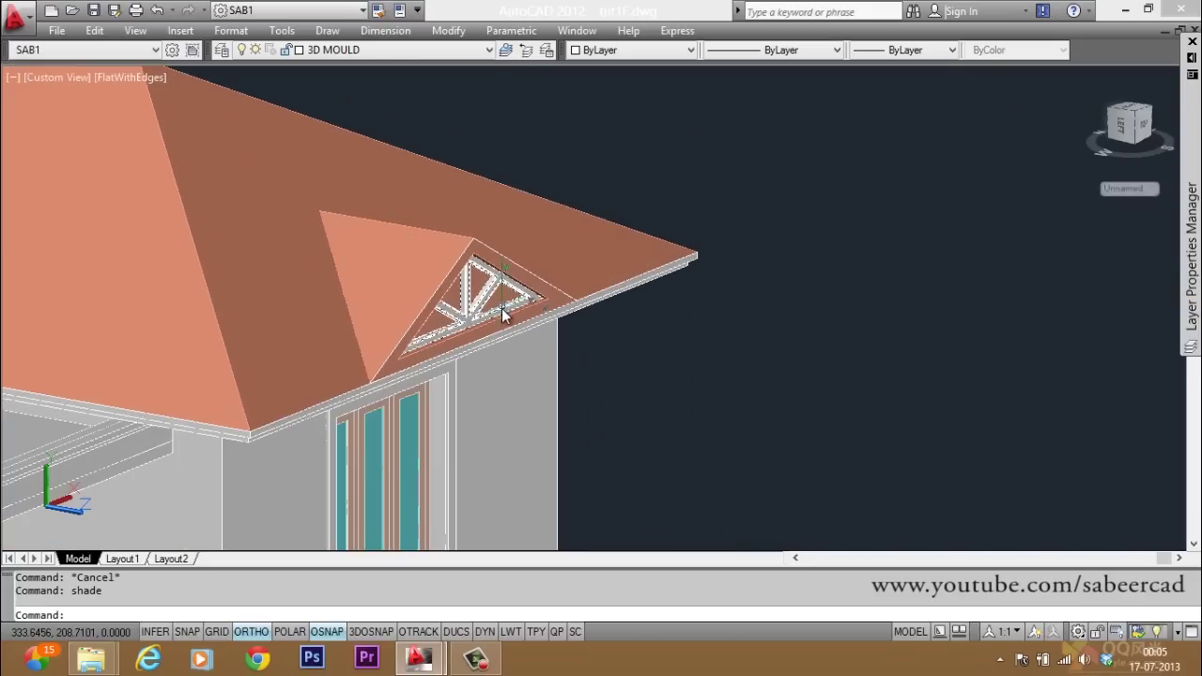
{"action": "scroll", "coordinate": [513, 341], "scroll_direction": "down", "scroll_amount": 1}
{"action": "scroll", "coordinate": [472, 319], "scroll_direction": "up", "scroll_amount": 3}
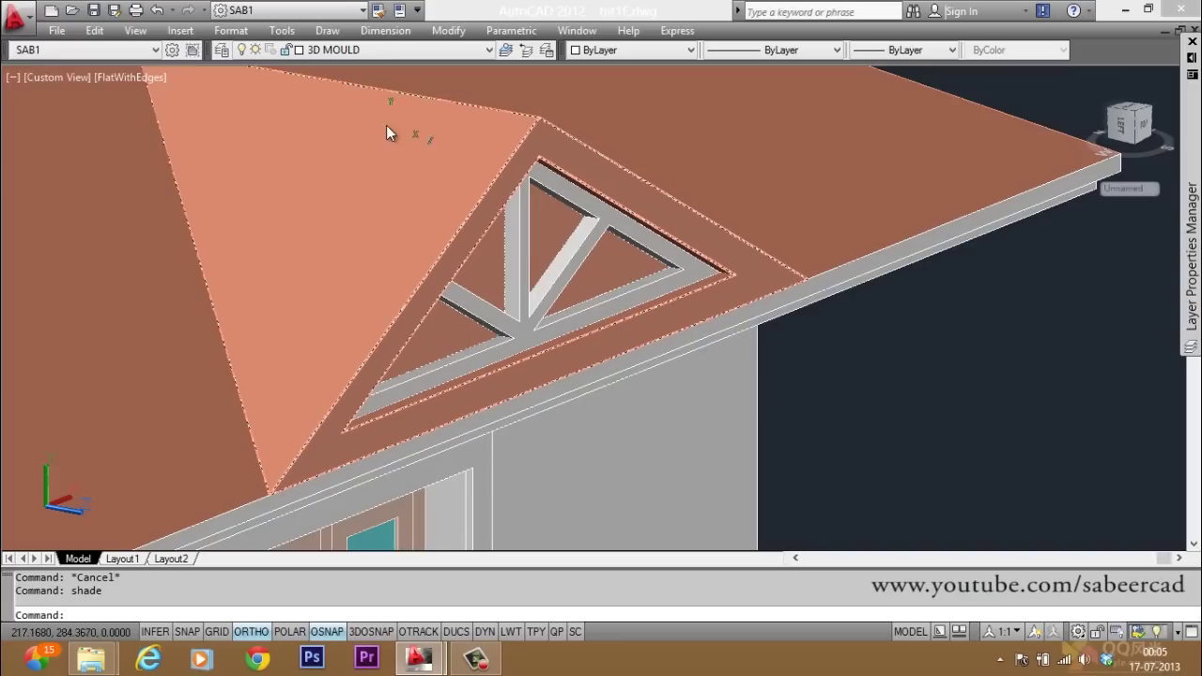
Make 3D WINDOW GLASS the current layer and set the visual style to 2D Wireframe
{"action": "left_click", "coordinate": [359, 52]}
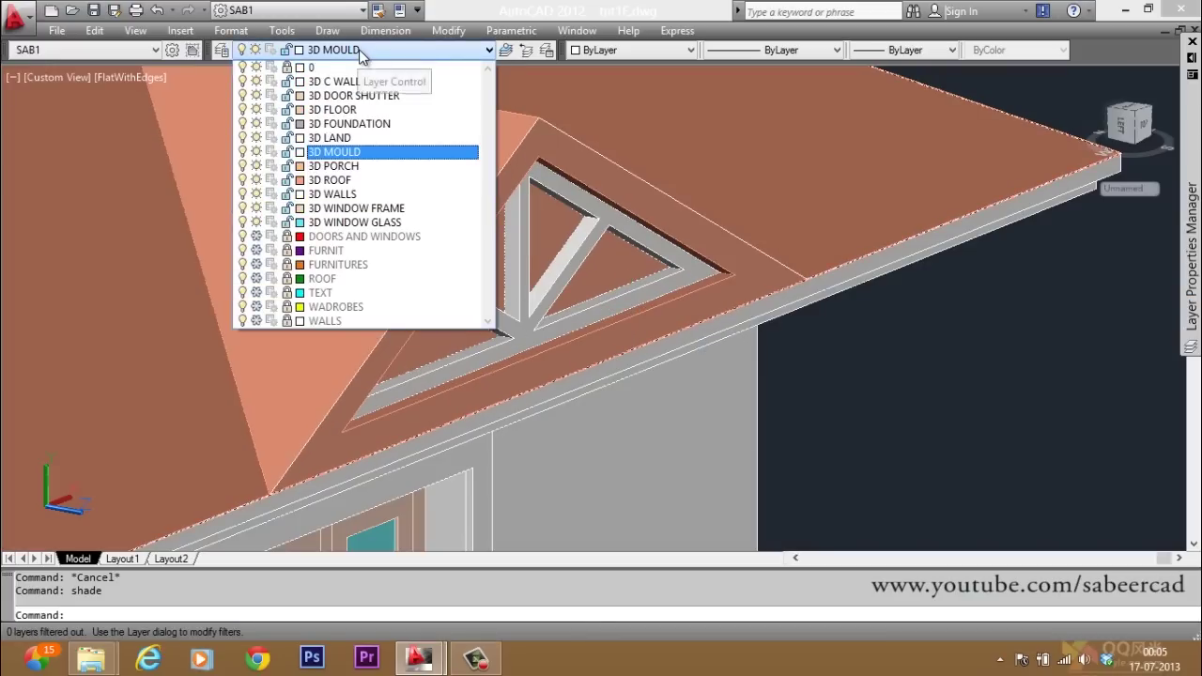
{"action": "left_click", "coordinate": [399, 222]}
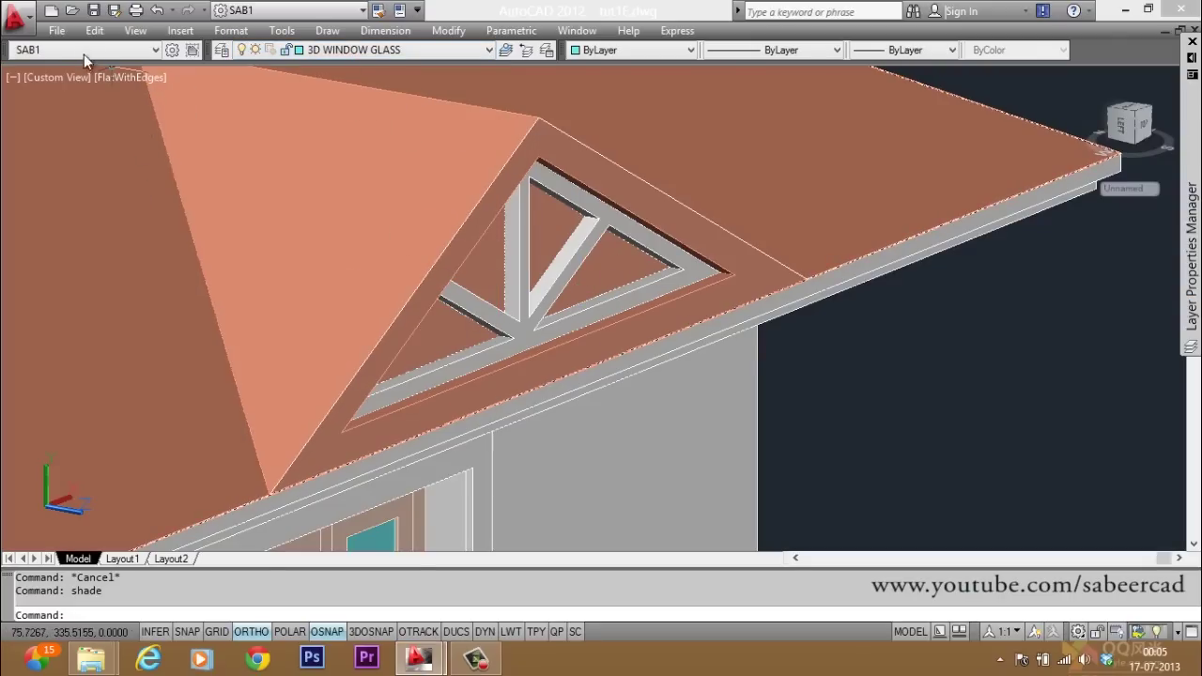
{"action": "left_click", "coordinate": [115, 74]}
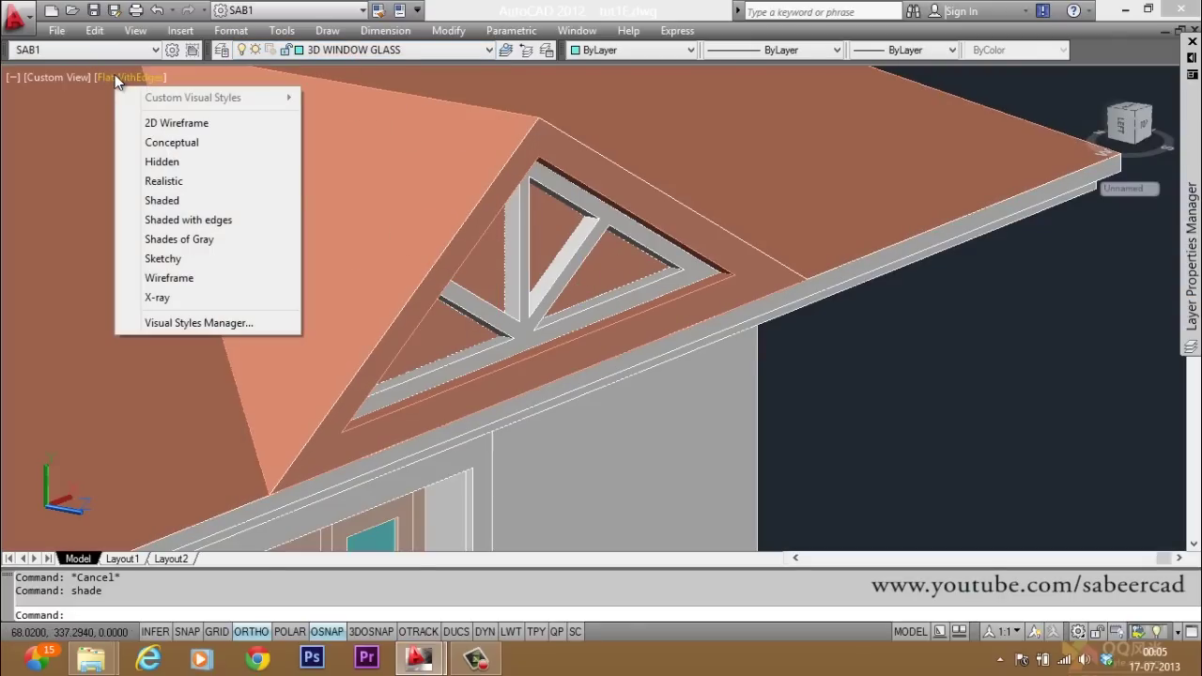
{"action": "left_click", "coordinate": [176, 124]}
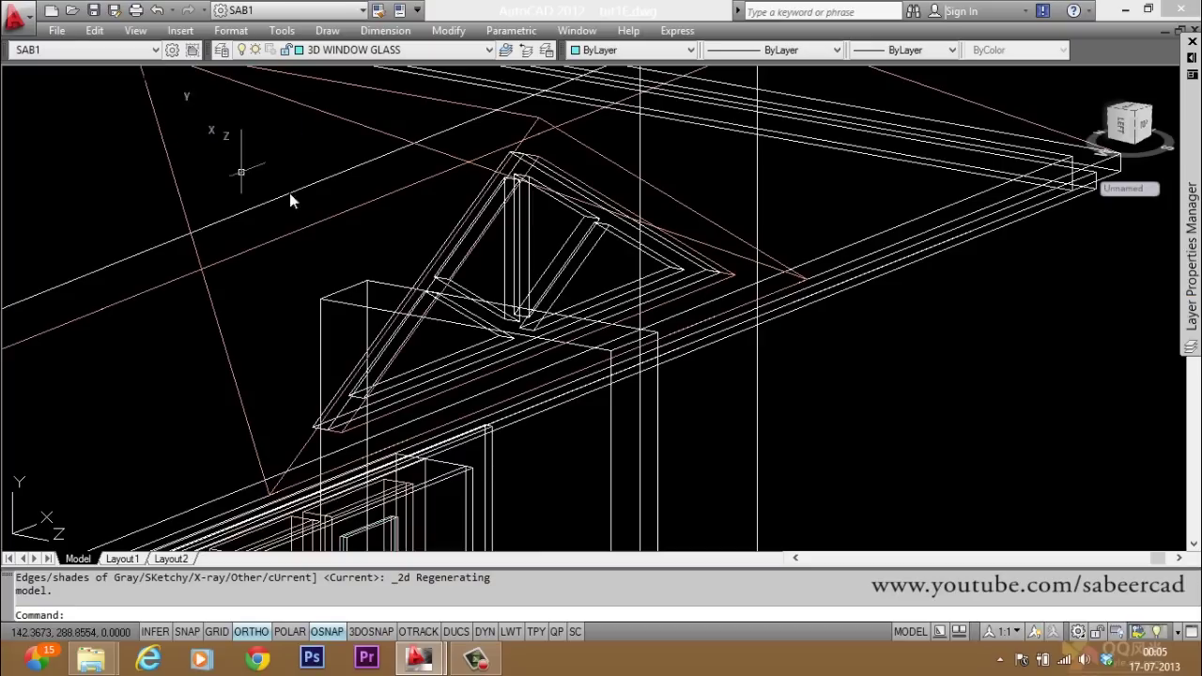
Trace a closed triangular polyline along the inner corners of the gable's moulding frame
{"action": "scroll", "coordinate": [430, 235], "scroll_direction": "up", "scroll_amount": 1}
{"action": "scroll", "coordinate": [486, 303], "scroll_direction": "up", "scroll_amount": 1}
{"action": "key", "text": "Escape"}
{"action": "key", "text": "Escape"}
{"action": "type", "text": "p"}
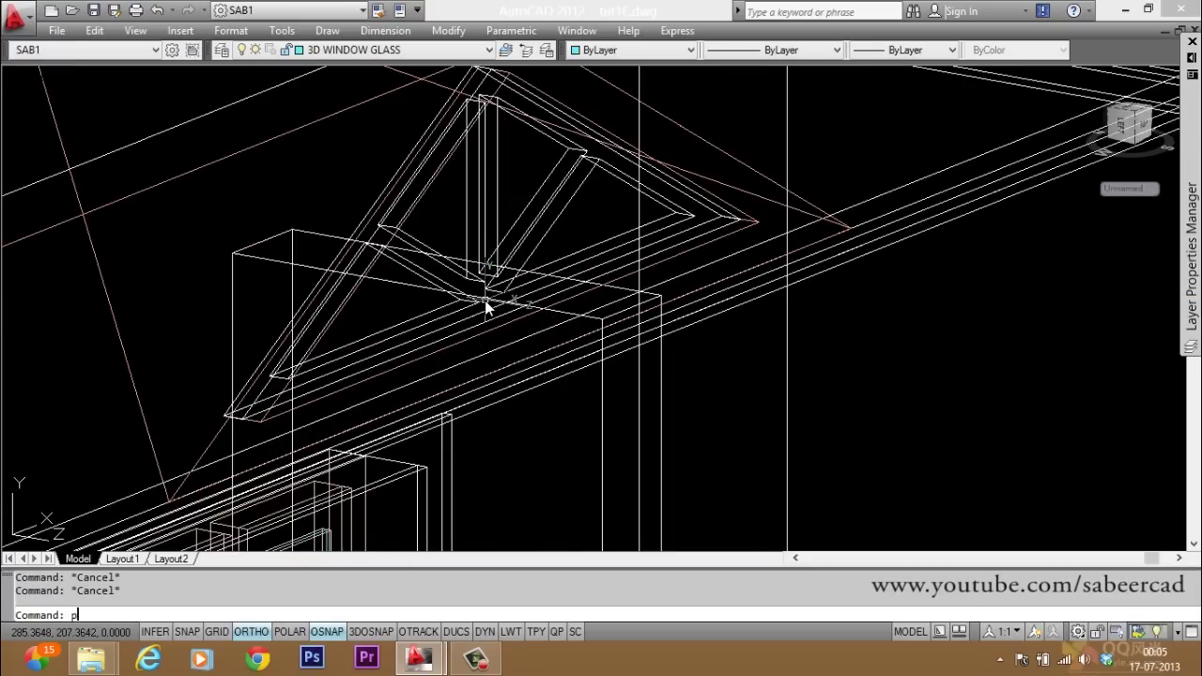
{"action": "type", "text": "l"}
{"action": "key", "text": "Return"}
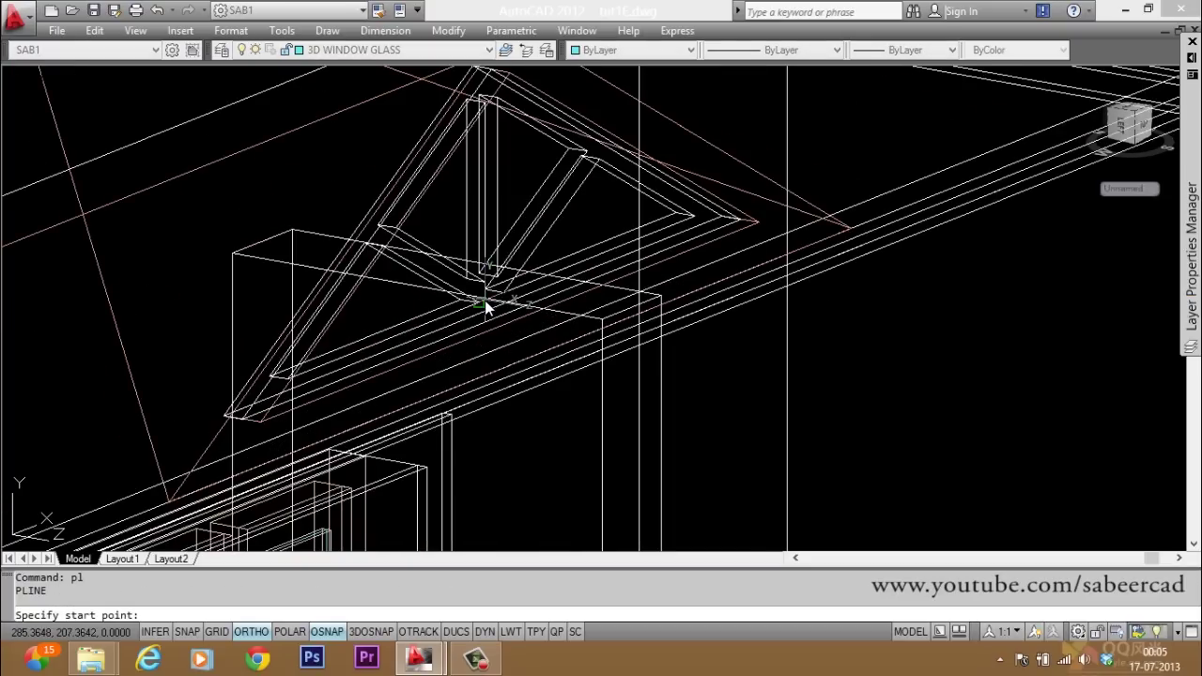
{"action": "left_click", "coordinate": [270, 377]}
{"action": "left_click", "coordinate": [474, 96]}
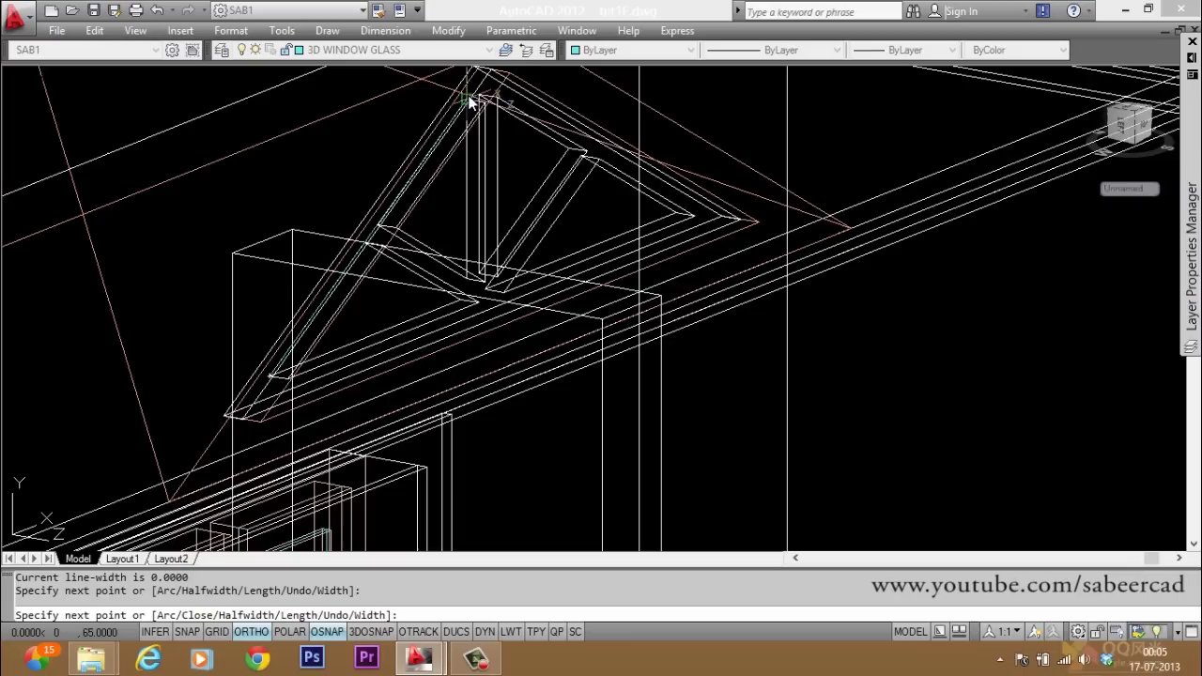
{"action": "left_click", "coordinate": [655, 204]}
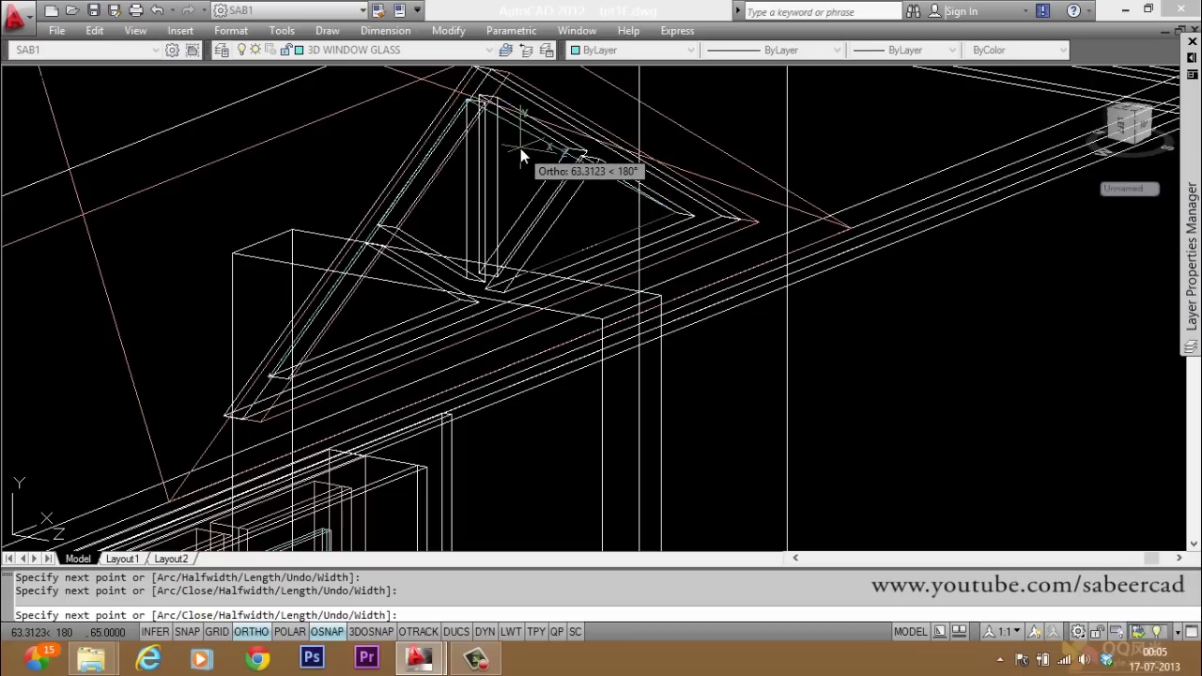
{"action": "type", "text": "u"}
{"action": "key", "text": "Return"}
{"action": "scroll", "coordinate": [493, 115], "scroll_direction": "up", "scroll_amount": 2}
{"action": "left_click", "coordinate": [475, 106]}
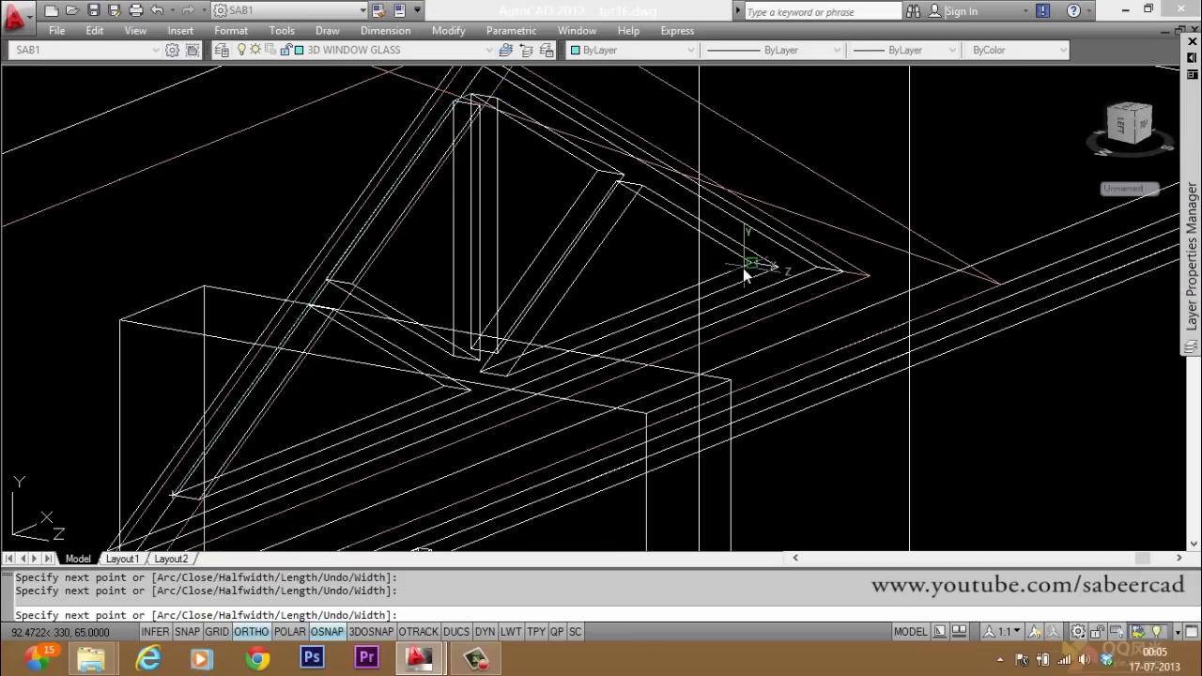
{"action": "scroll", "coordinate": [765, 120], "scroll_direction": "down", "scroll_amount": 1}
{"action": "type", "text": "c"}
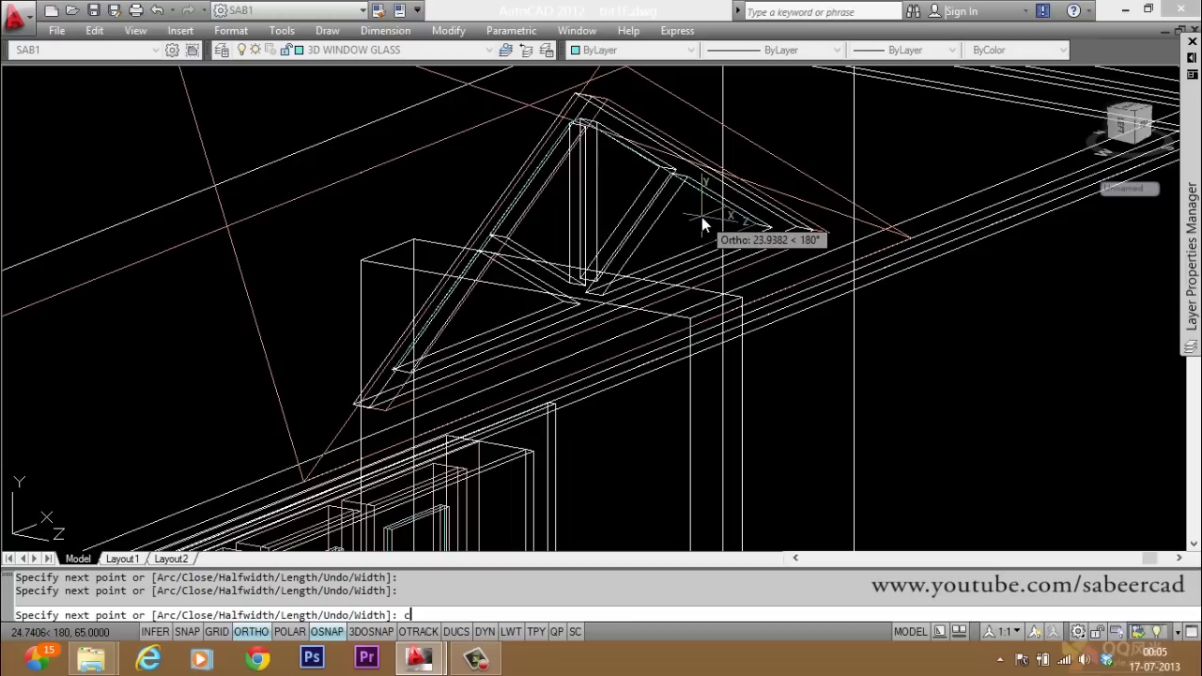
{"action": "key", "text": "Return"}
{"action": "key", "text": "Escape"}
{"action": "key", "text": "Escape"}
Extrude the traced triangle by 0.5 to form the gable's glass panel
{"action": "type", "text": "ext"}
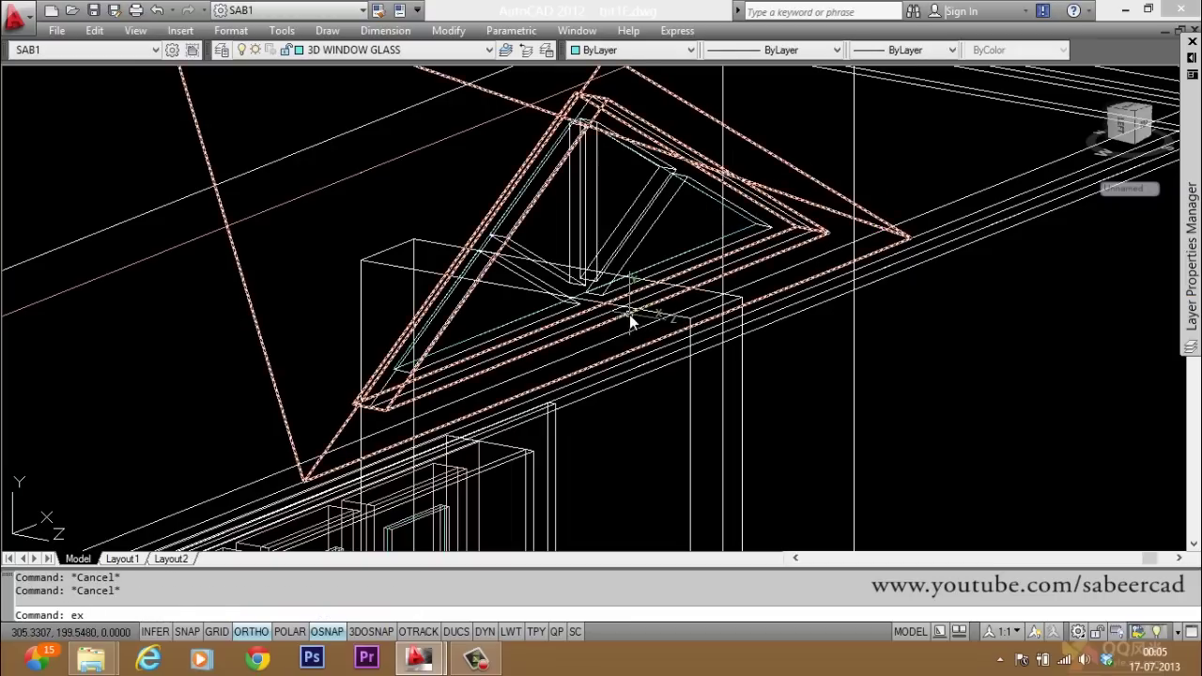
{"action": "key", "text": "Return"}
{"action": "scroll", "coordinate": [615, 279], "scroll_direction": "up", "scroll_amount": 3}
{"action": "left_click", "coordinate": [685, 260]}
{"action": "key", "text": "Return"}
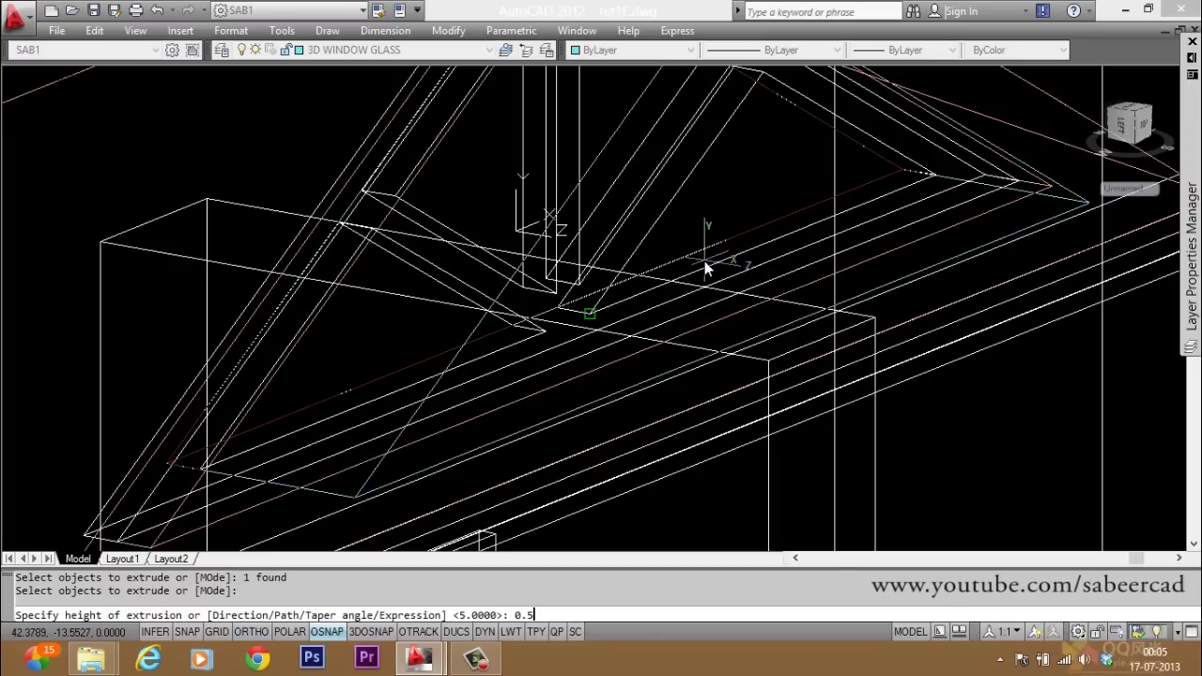
{"action": "key", "text": "Return"}
{"action": "key", "text": "Escape"}
{"action": "key", "text": "Escape"}
{"action": "scroll", "coordinate": [718, 376], "scroll_direction": "down", "scroll_amount": 3}
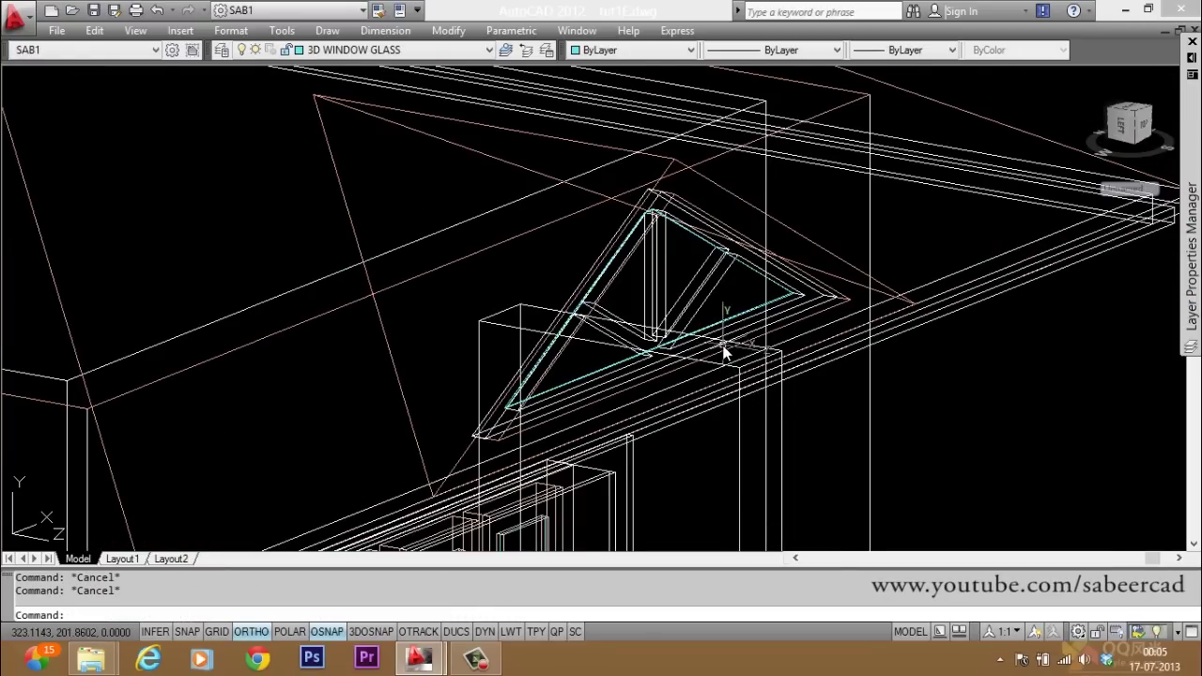
Shade the model to examine the glazed gable in the roof, and return to the wireframe display
{"action": "scroll", "coordinate": [723, 351], "scroll_direction": "up", "scroll_amount": 2}
{"action": "type", "text": "shade"}
{"action": "key", "text": "Return"}
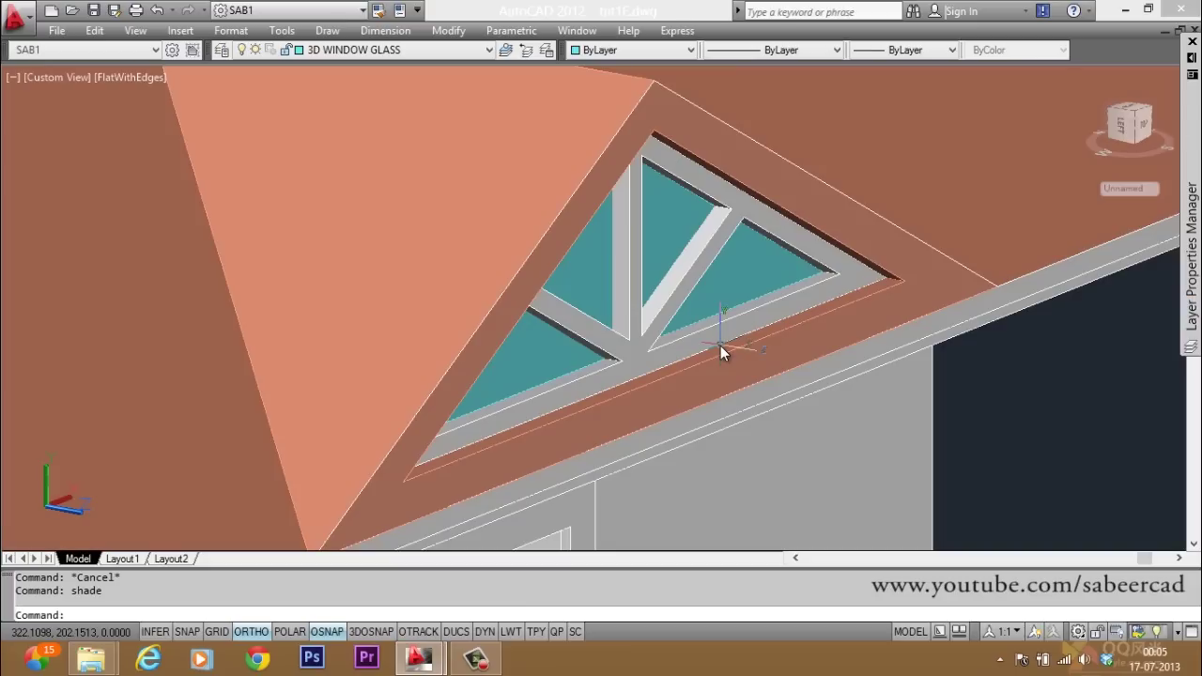
{"action": "scroll", "coordinate": [662, 344], "scroll_direction": "down", "scroll_amount": 3}
{"action": "scroll", "coordinate": [774, 265], "scroll_direction": "up", "scroll_amount": 1}
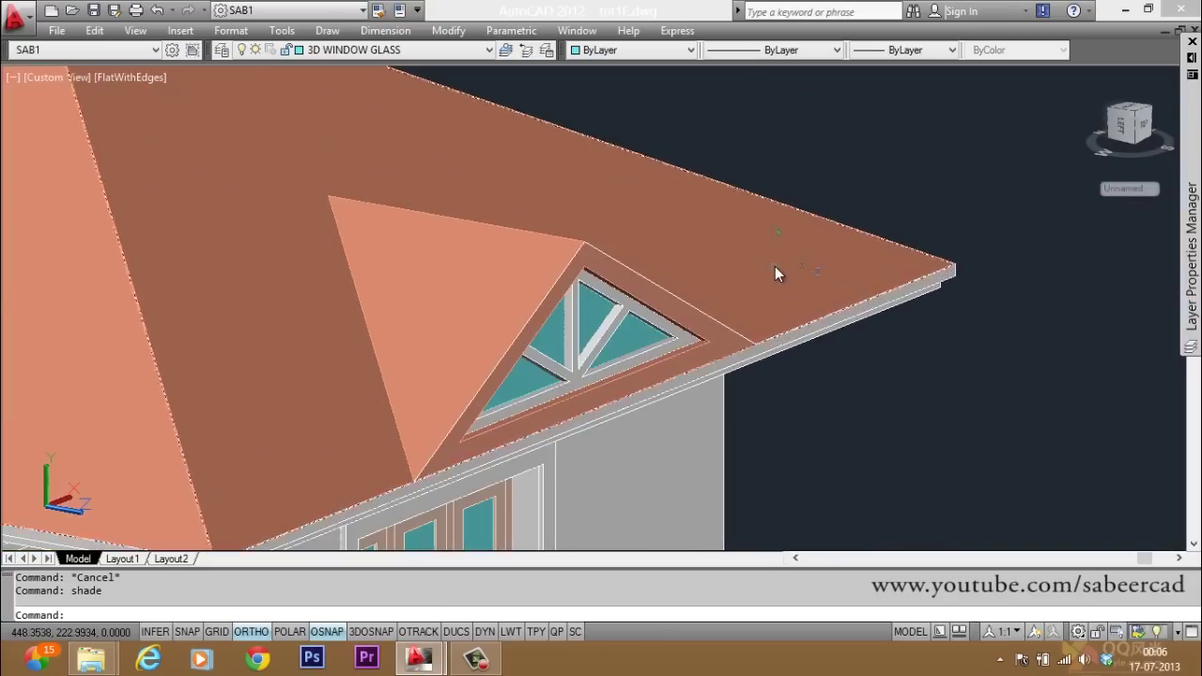
{"action": "scroll", "coordinate": [775, 265], "scroll_direction": "down", "scroll_amount": 3}
{"action": "scroll", "coordinate": [728, 177], "scroll_direction": "up", "scroll_amount": 3}
{"action": "key", "text": "Escape"}
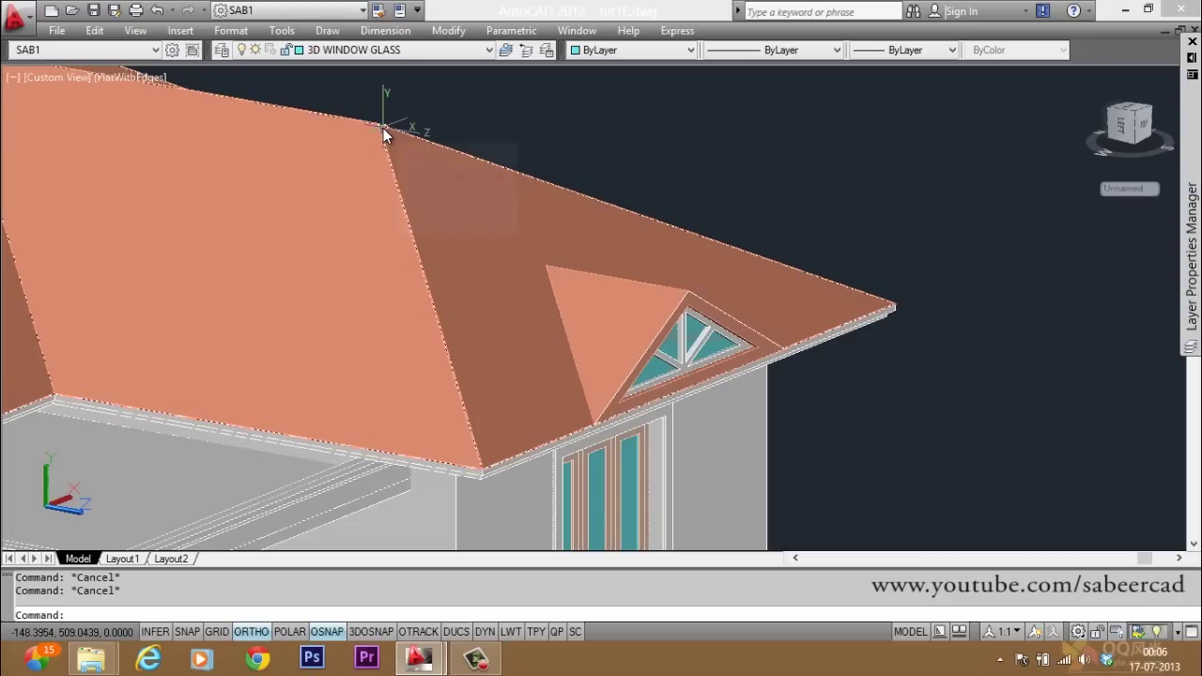
{"action": "key", "text": "ctrl+z"}
{"action": "scroll", "coordinate": [907, 345], "scroll_direction": "down", "scroll_amount": 3}
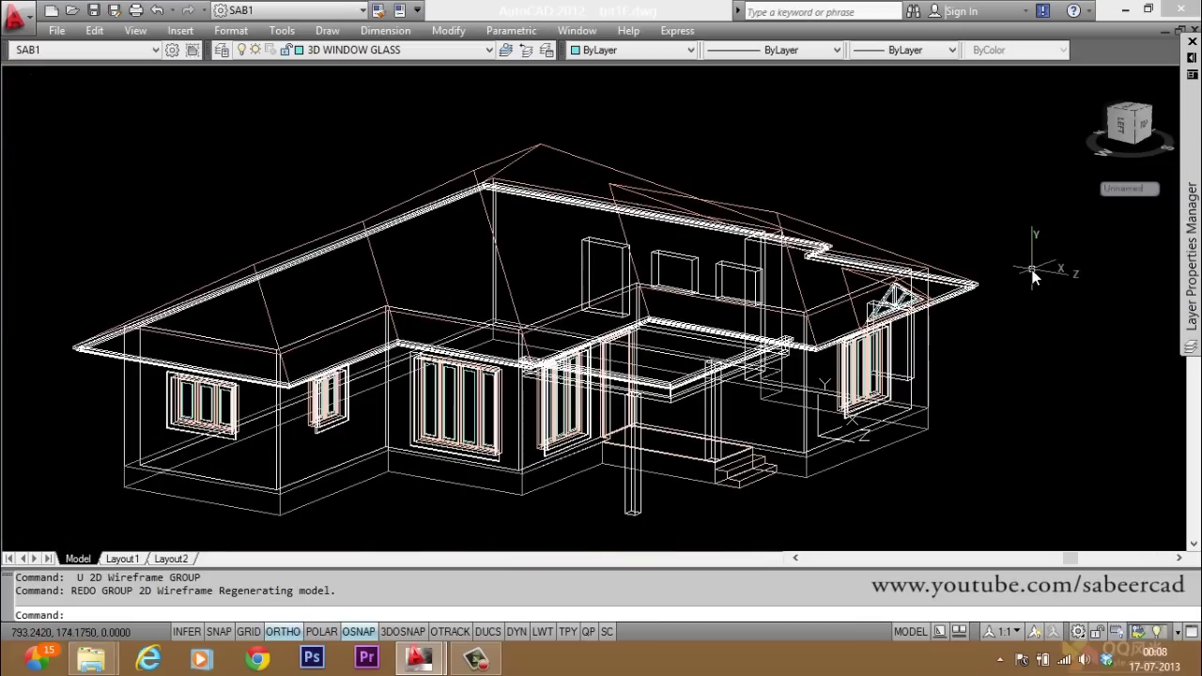
Start a block definition named gable with its base point at the rear tip of the gable roof's ridge
{"action": "scroll", "coordinate": [808, 319], "scroll_direction": "up", "scroll_amount": 1}
{"action": "scroll", "coordinate": [806, 324], "scroll_direction": "down", "scroll_amount": 1}
{"action": "scroll", "coordinate": [806, 324], "scroll_direction": "up", "scroll_amount": 2}
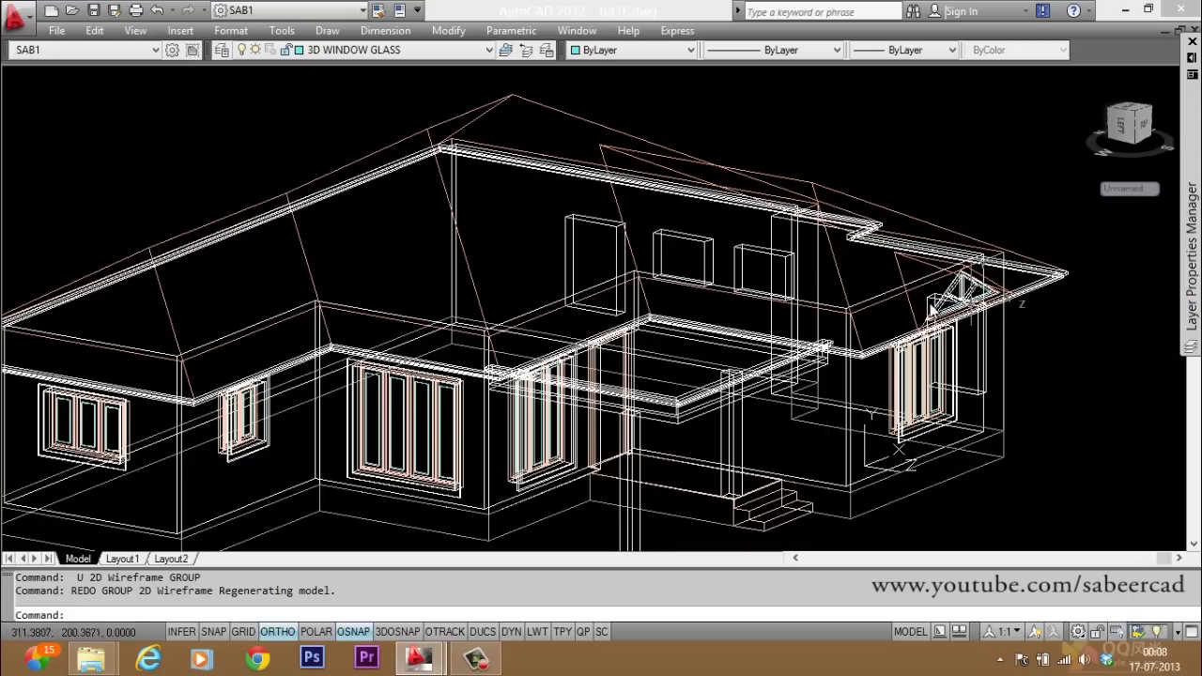
{"action": "mouse_move", "coordinate": [953, 282]}
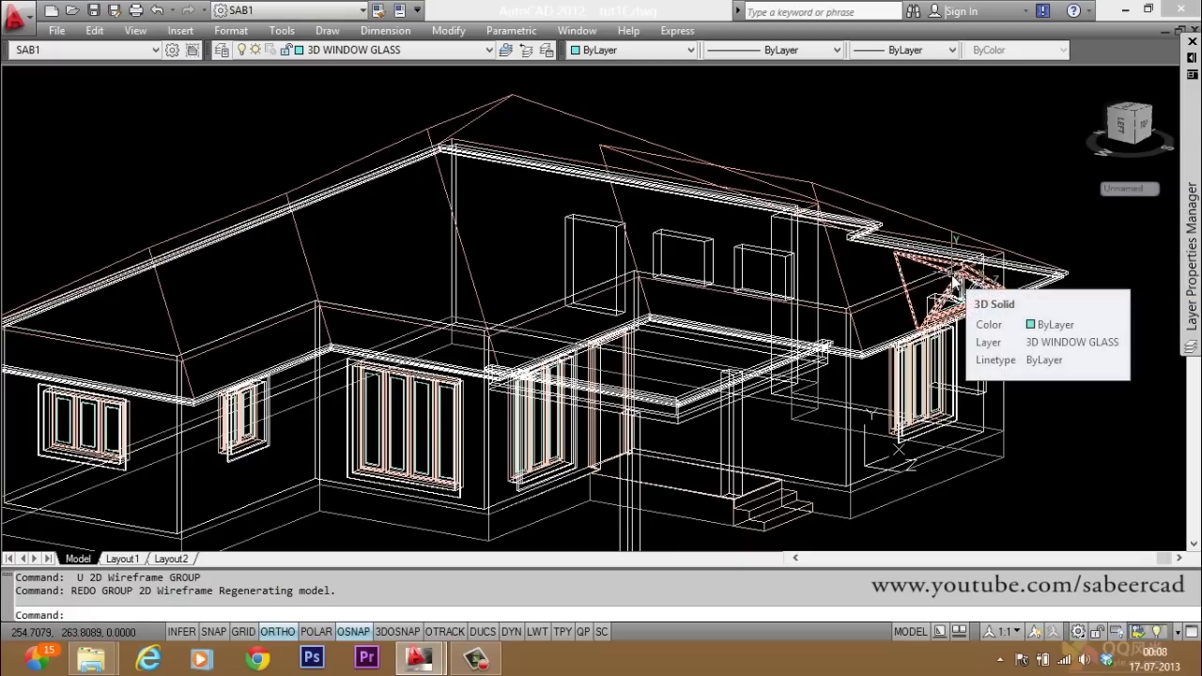
{"action": "scroll", "coordinate": [1012, 309], "scroll_direction": "up", "scroll_amount": 2}
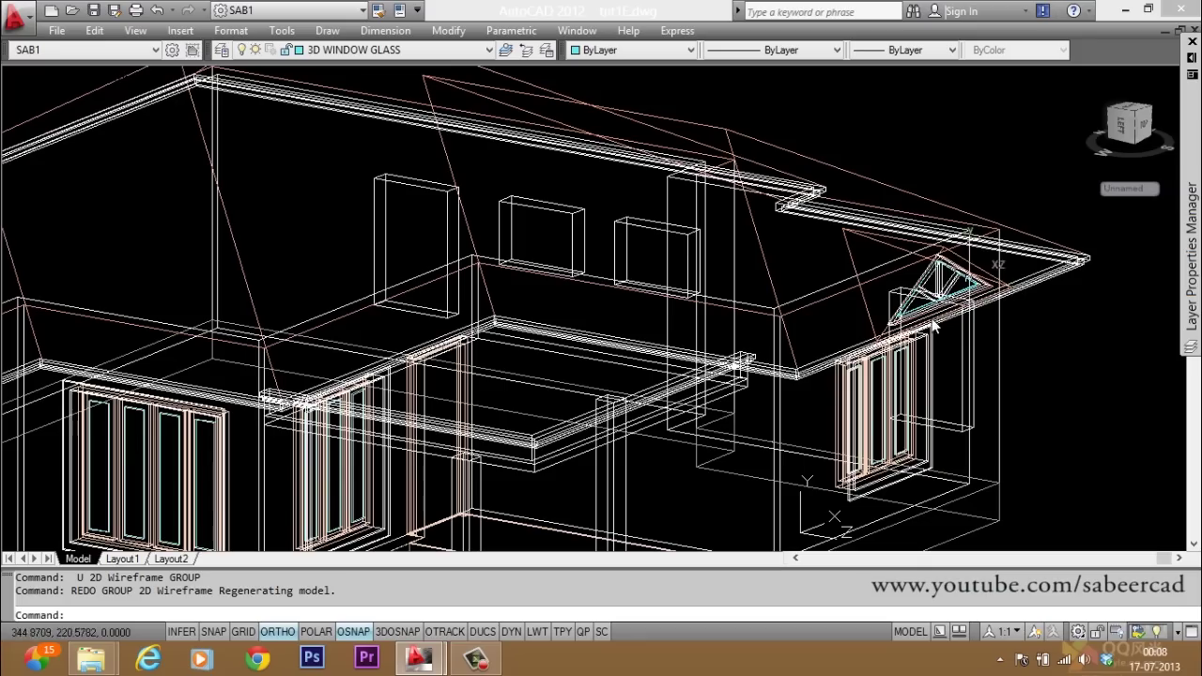
{"action": "scroll", "coordinate": [938, 282], "scroll_direction": "up", "scroll_amount": 4}
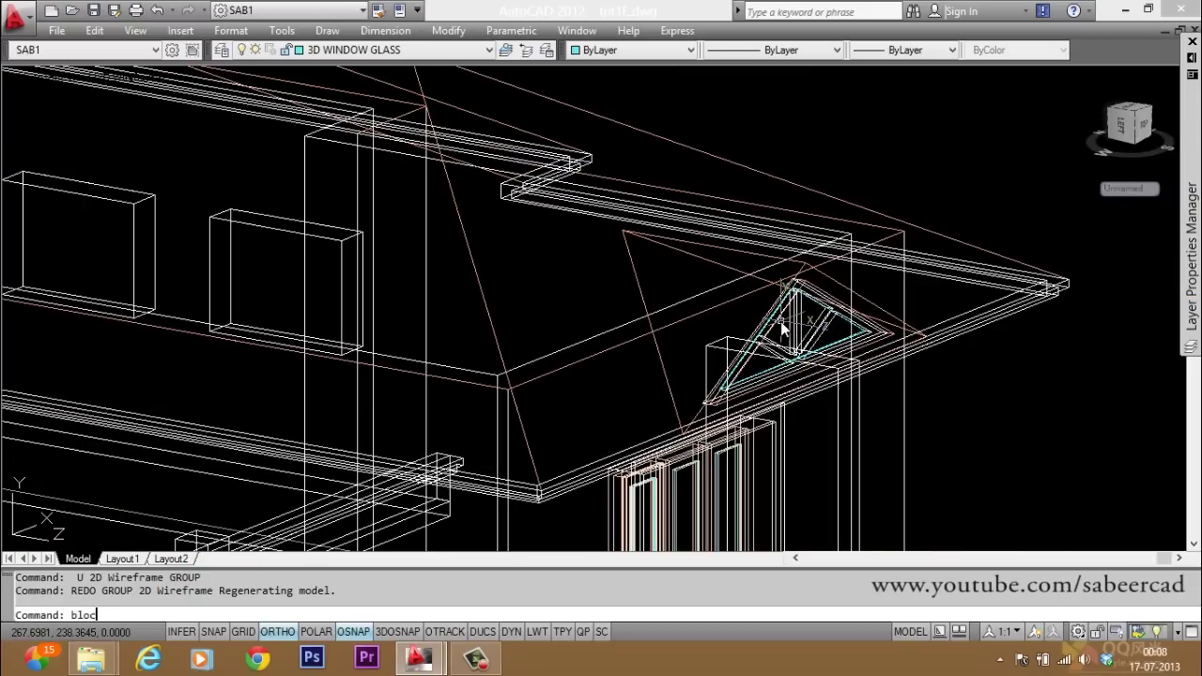
{"action": "type", "text": "k"}
{"action": "key", "text": "Return"}
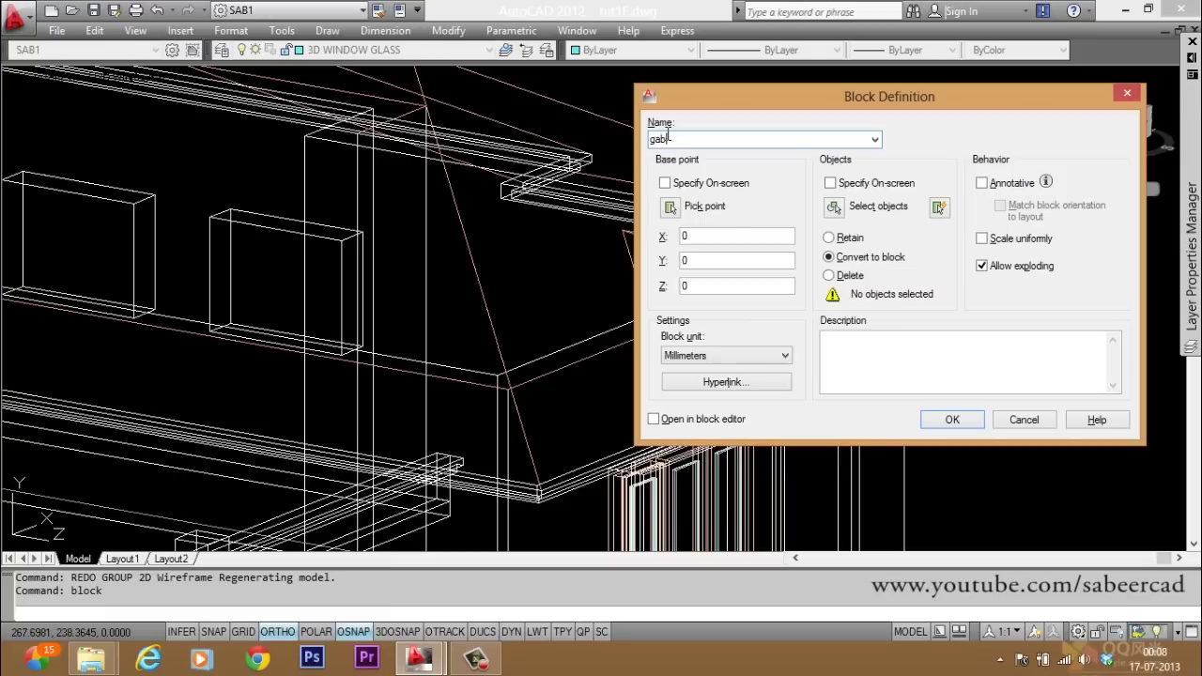
{"action": "left_click", "coordinate": [670, 211]}
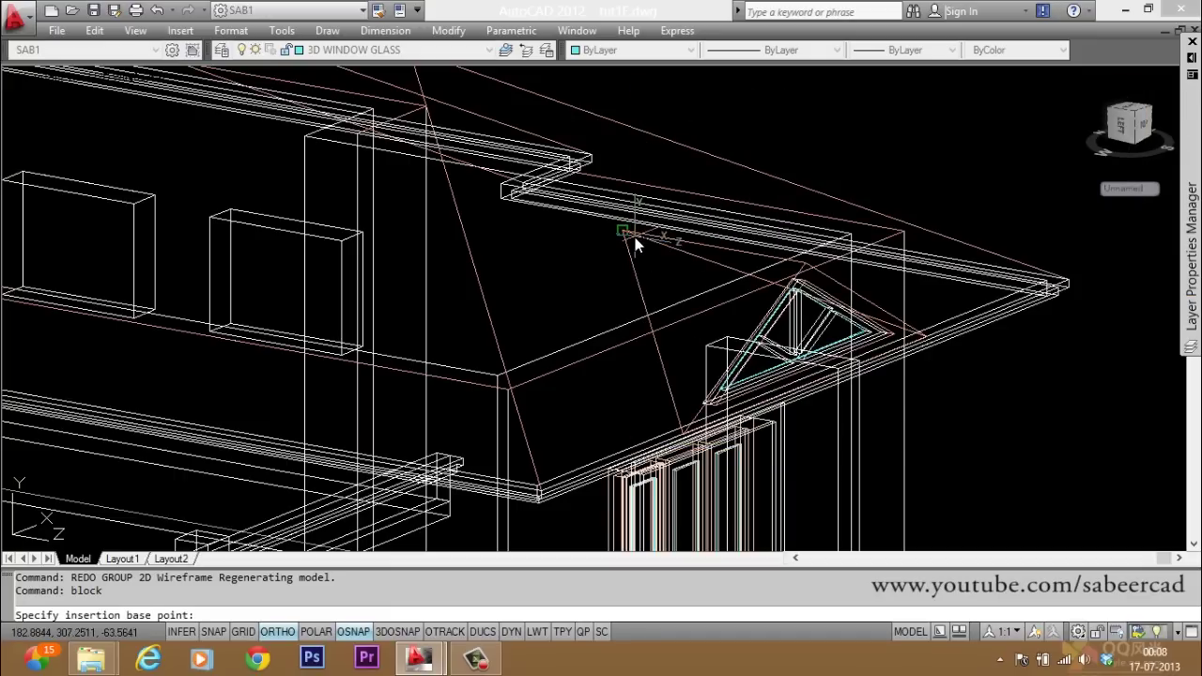
{"action": "scroll", "coordinate": [636, 241], "scroll_direction": "up", "scroll_amount": 5}
{"action": "left_click", "coordinate": [602, 231]}
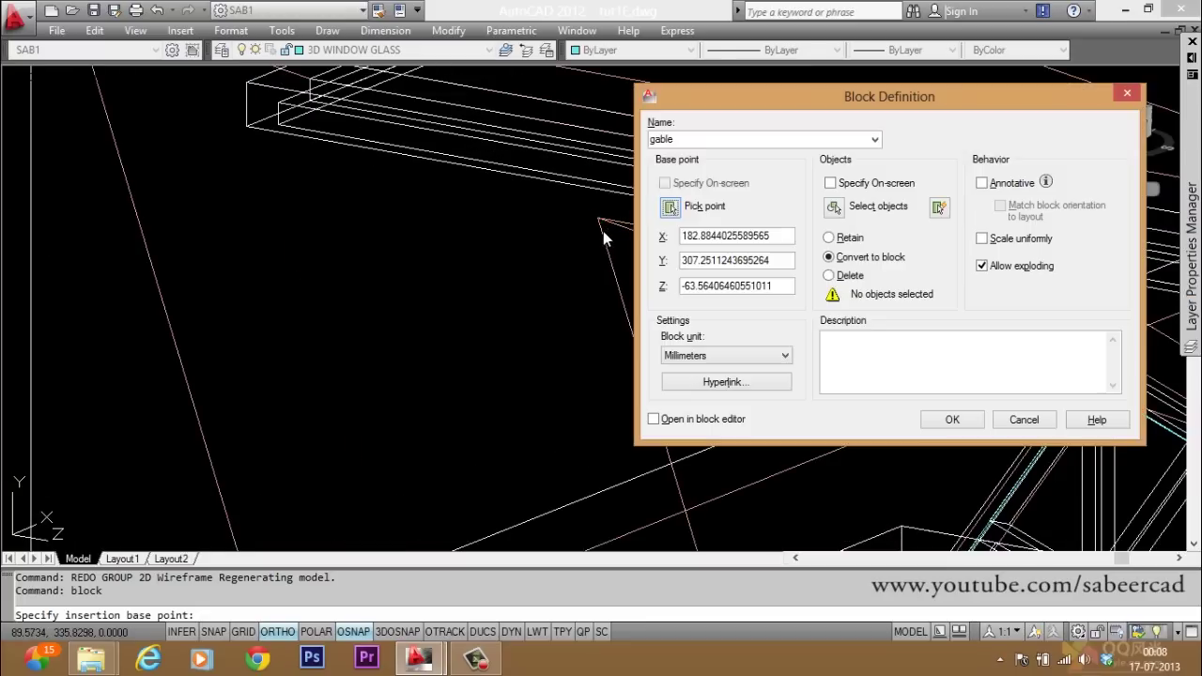
Select the gable roof solid, the moulding frame and the glass panel as the block's objects
{"action": "left_click", "coordinate": [833, 208]}
{"action": "scroll", "coordinate": [540, 198], "scroll_direction": "down", "scroll_amount": 3}
{"action": "left_click", "coordinate": [705, 236]}
{"action": "left_click", "coordinate": [686, 266]}
{"action": "scroll", "coordinate": [904, 344], "scroll_direction": "down", "scroll_amount": 2}
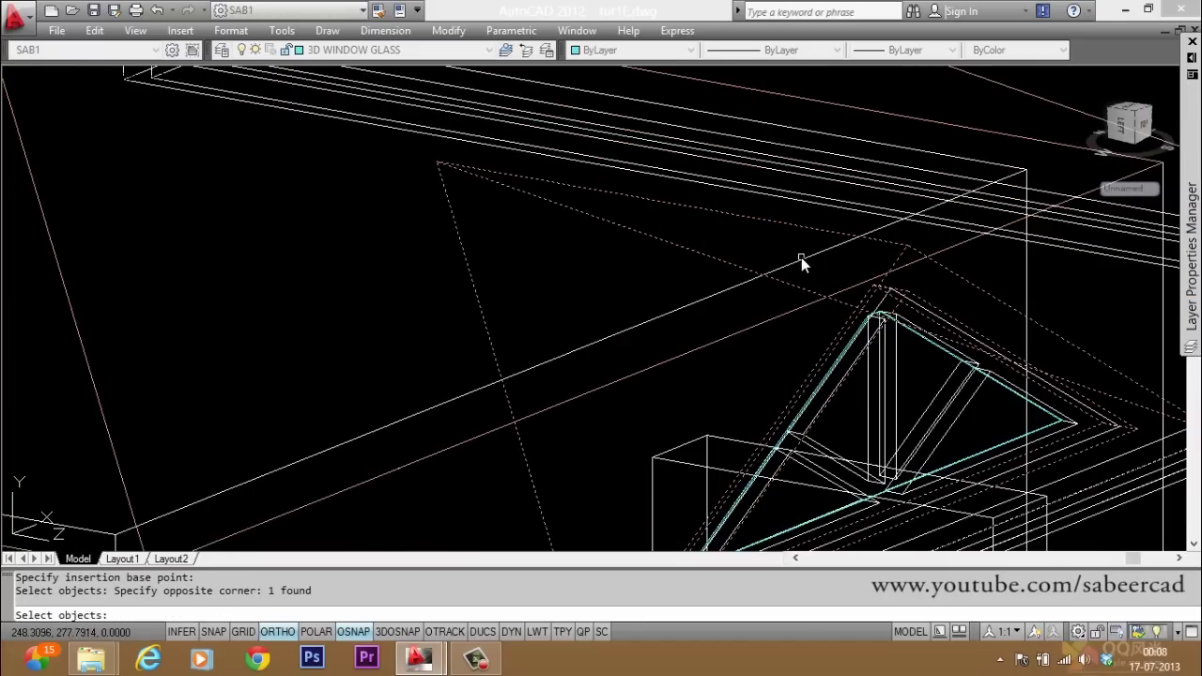
{"action": "scroll", "coordinate": [845, 319], "scroll_direction": "down", "scroll_amount": 1}
{"action": "left_click", "coordinate": [865, 331]}
{"action": "left_click", "coordinate": [843, 349]}
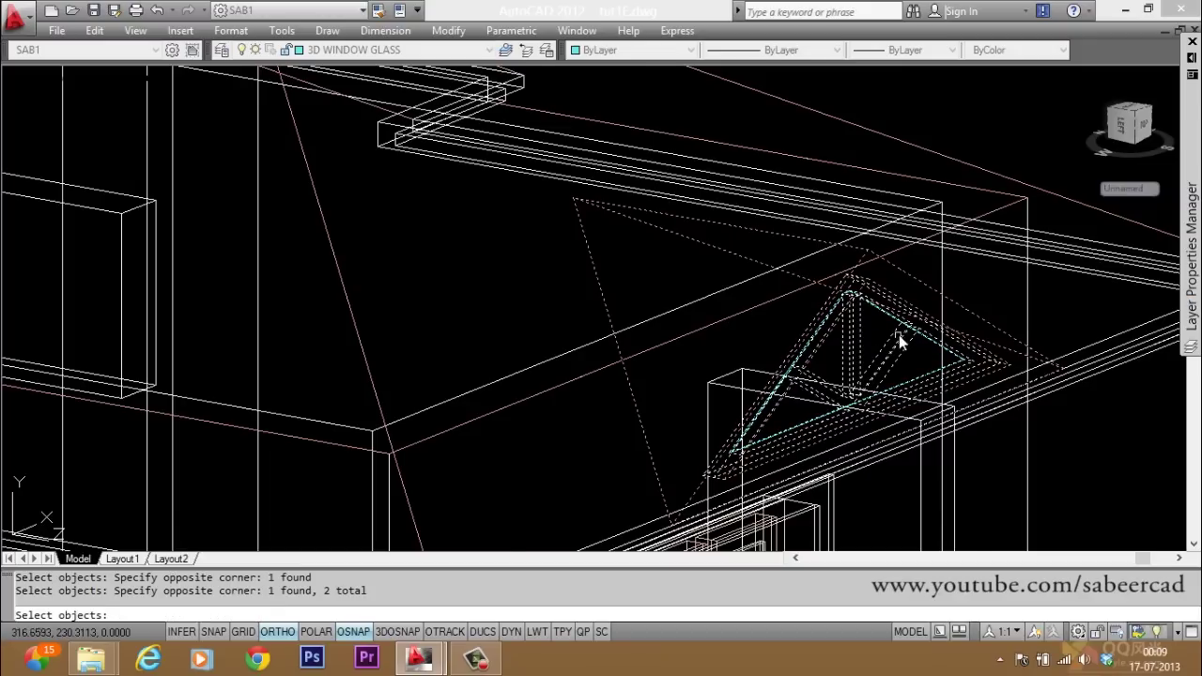
{"action": "scroll", "coordinate": [898, 329], "scroll_direction": "up", "scroll_amount": 3}
{"action": "scroll", "coordinate": [885, 300], "scroll_direction": "down", "scroll_amount": 5}
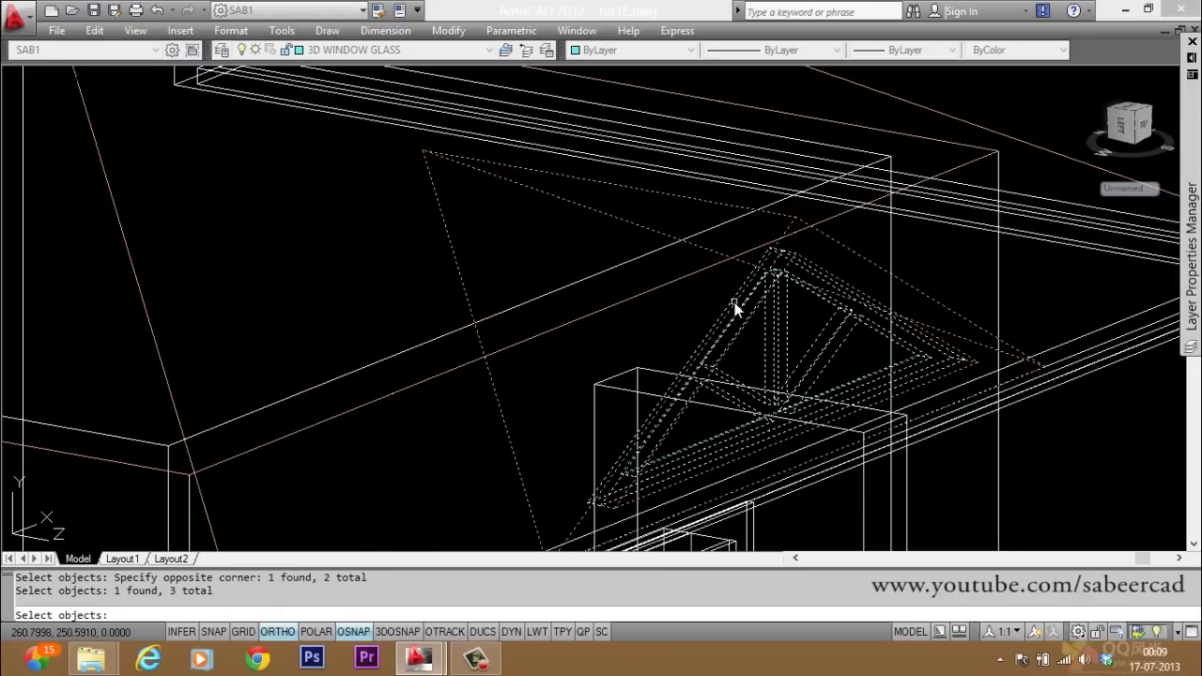
{"action": "left_click", "coordinate": [763, 361]}
{"action": "key", "text": "Return"}
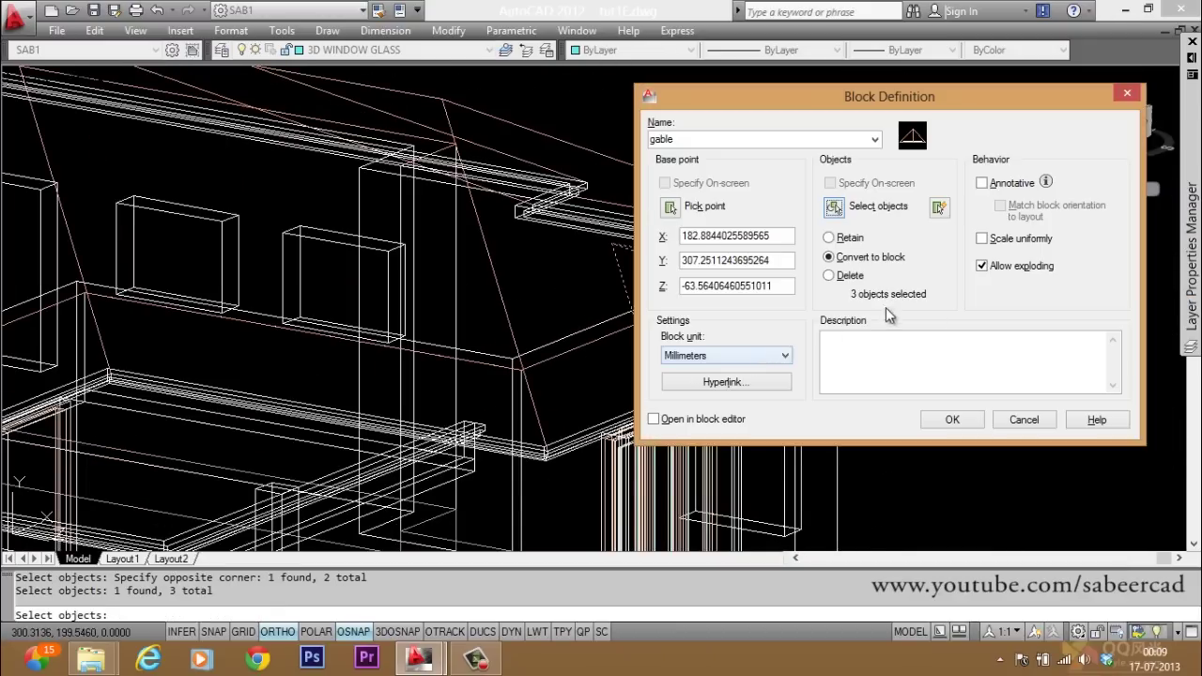
Choose deletion of the original objects and create the gable block
{"action": "left_click", "coordinate": [838, 276]}
{"action": "left_click", "coordinate": [951, 420]}
{"action": "scroll", "coordinate": [861, 399], "scroll_direction": "down", "scroll_amount": 2}
{"action": "scroll", "coordinate": [791, 373], "scroll_direction": "up", "scroll_amount": 1}
{"action": "scroll", "coordinate": [837, 335], "scroll_direction": "up", "scroll_amount": 1}
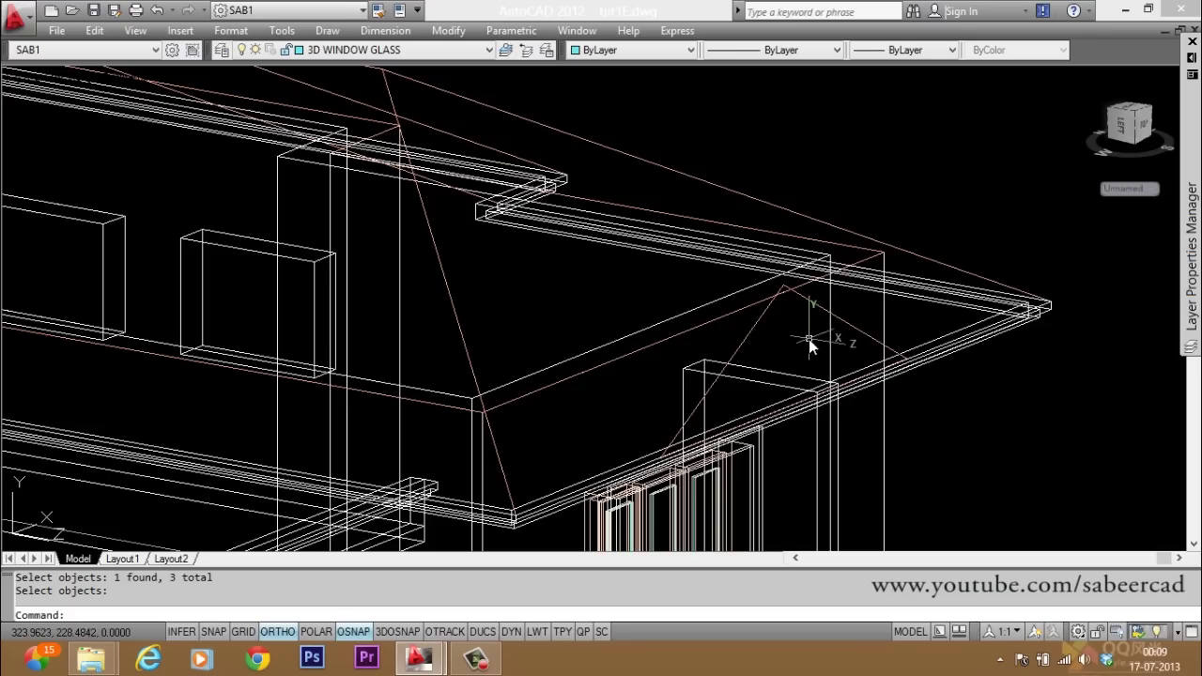
{"action": "type", "text": "e"}
{"action": "key", "text": "Return"}
{"action": "left_click", "coordinate": [756, 322]}
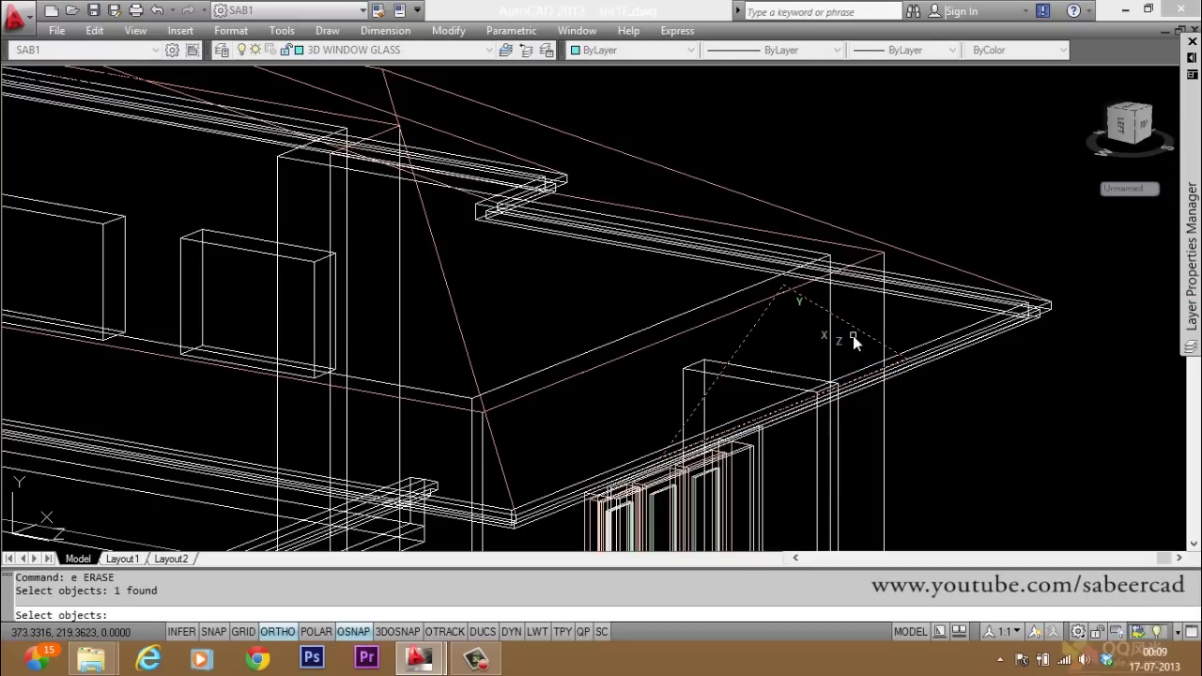
{"action": "key", "text": "Escape"}
{"action": "key", "text": "Escape"}
{"action": "key", "text": "Escape"}
Erase the two leftover triangular outlines where the gable stood on the roof
{"action": "type", "text": "e"}
{"action": "key", "text": "Return"}
{"action": "left_click", "coordinate": [754, 331]}
{"action": "left_click", "coordinate": [810, 305]}
{"action": "key", "text": "Return"}
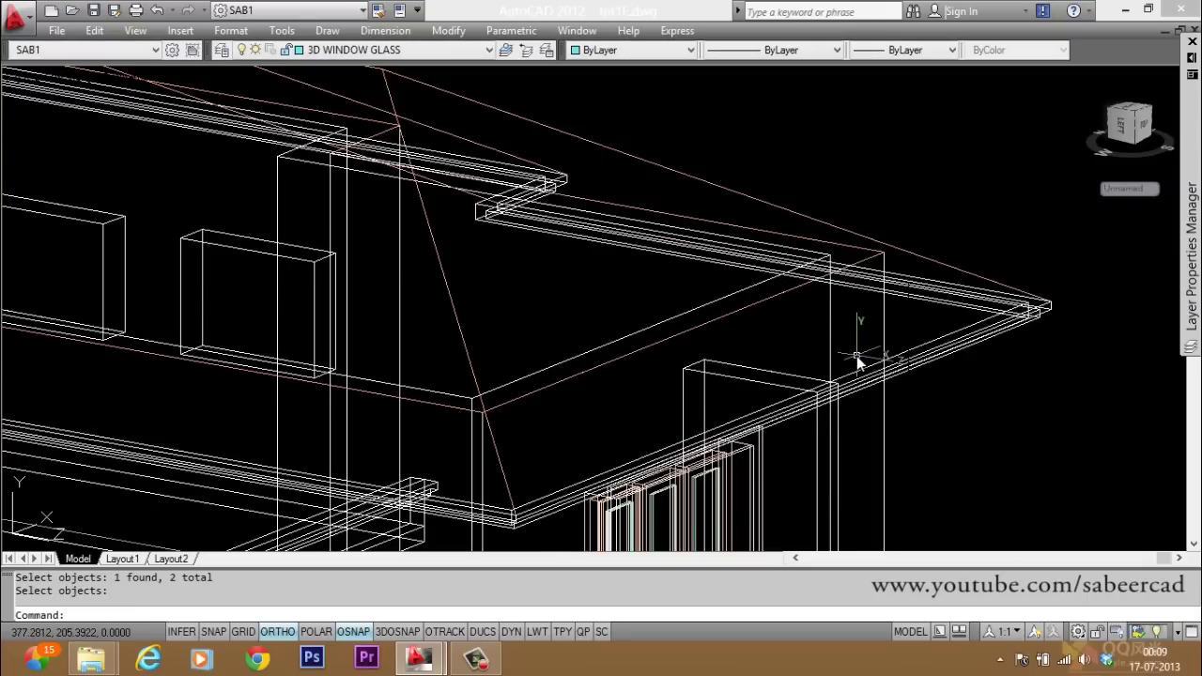
Insert the gable block with its base point at the main roof's ridge end, above the sloping hip face
{"action": "scroll", "coordinate": [856, 356], "scroll_direction": "down", "scroll_amount": 3}
{"action": "scroll", "coordinate": [608, 286], "scroll_direction": "up", "scroll_amount": 2}
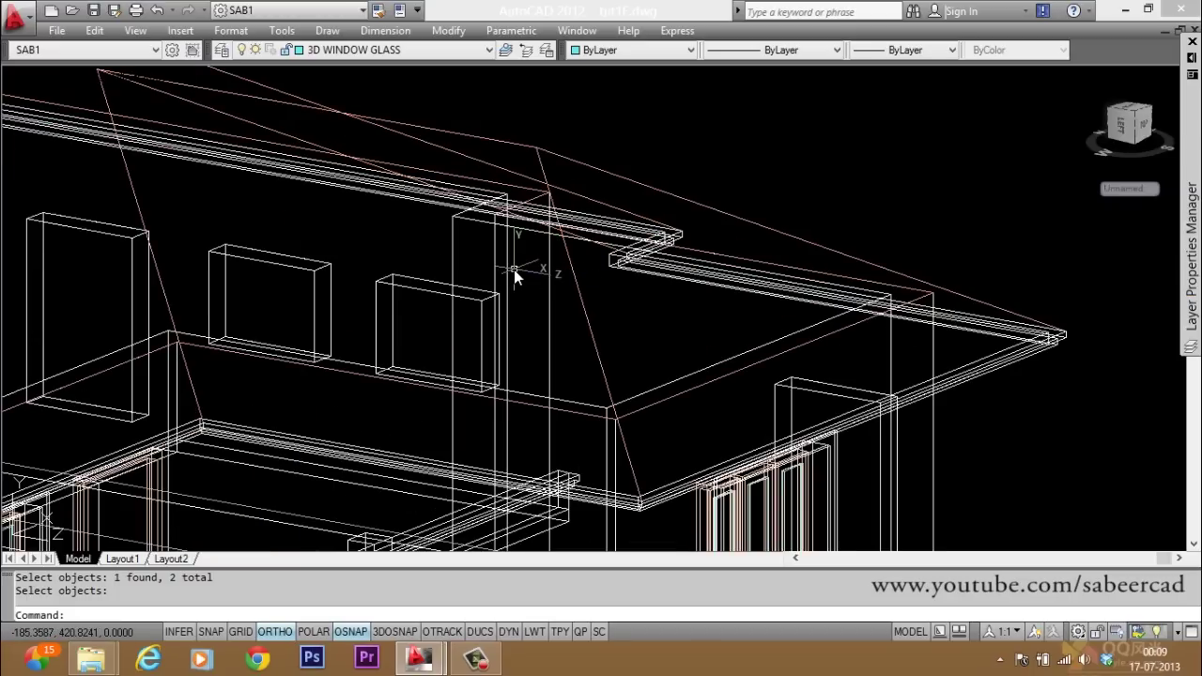
{"action": "scroll", "coordinate": [460, 261], "scroll_direction": "down", "scroll_amount": 3}
{"action": "scroll", "coordinate": [479, 234], "scroll_direction": "up", "scroll_amount": 2}
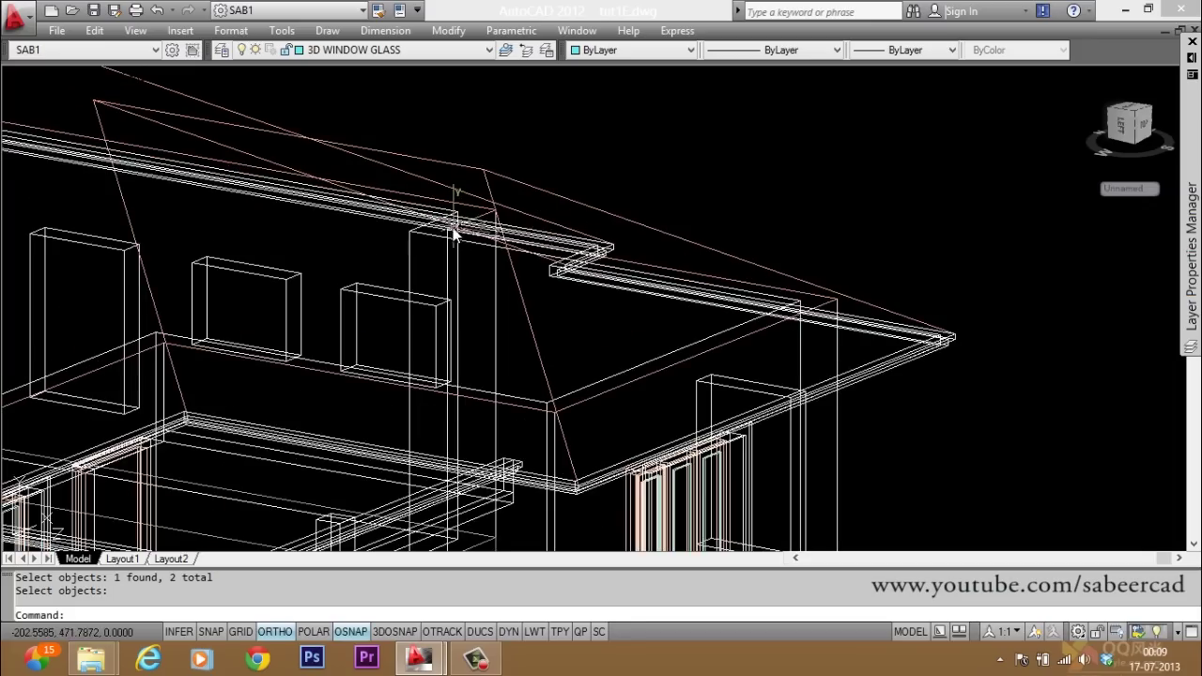
{"action": "scroll", "coordinate": [465, 252], "scroll_direction": "up", "scroll_amount": 2}
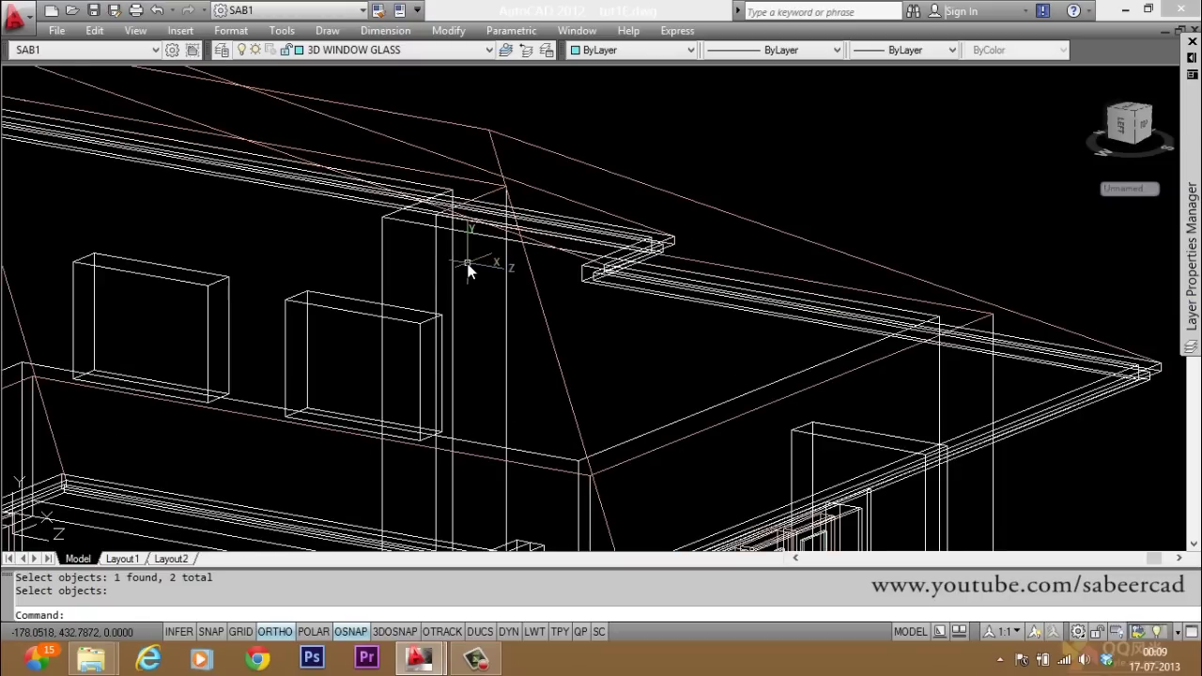
{"action": "type", "text": "i"}
{"action": "key", "text": "Return"}
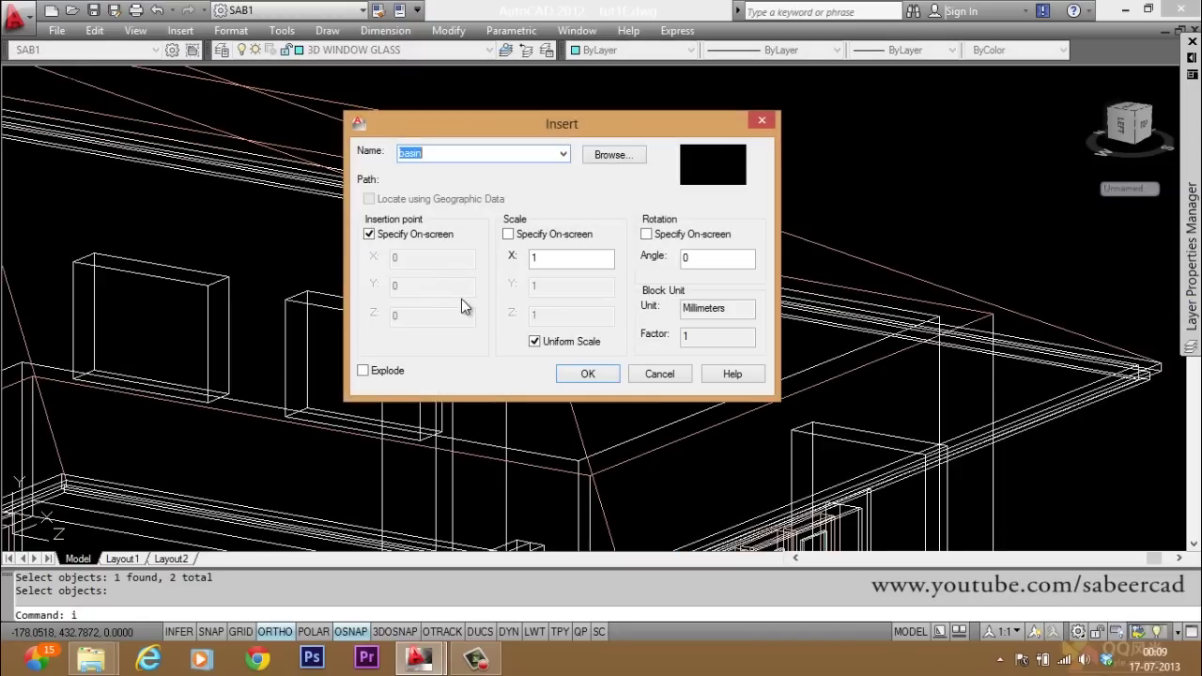
{"action": "left_click", "coordinate": [562, 156]}
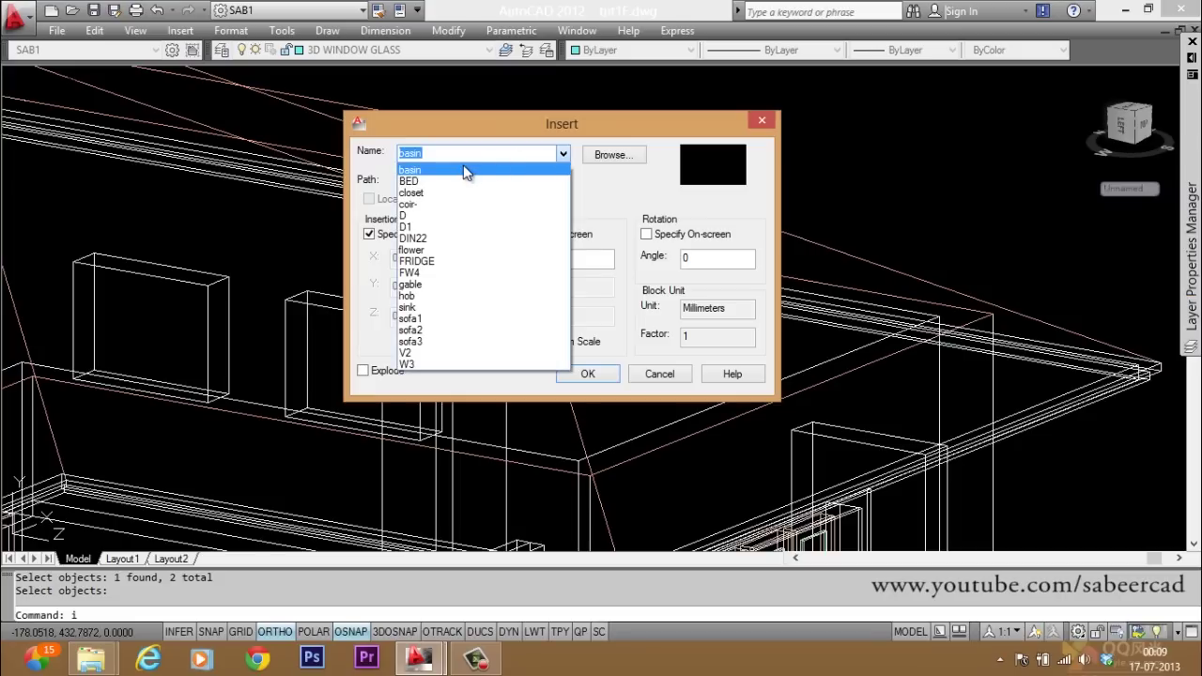
{"action": "left_click", "coordinate": [413, 285]}
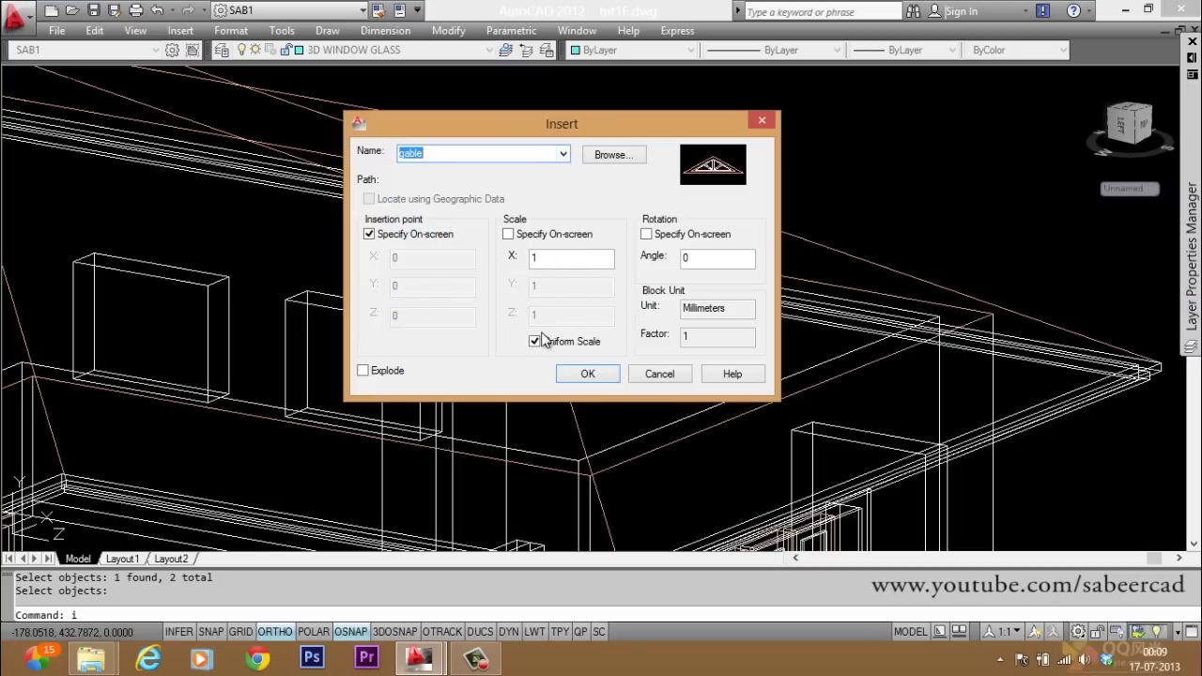
{"action": "left_click", "coordinate": [587, 373]}
{"action": "scroll", "coordinate": [744, 156], "scroll_direction": "down", "scroll_amount": 2}
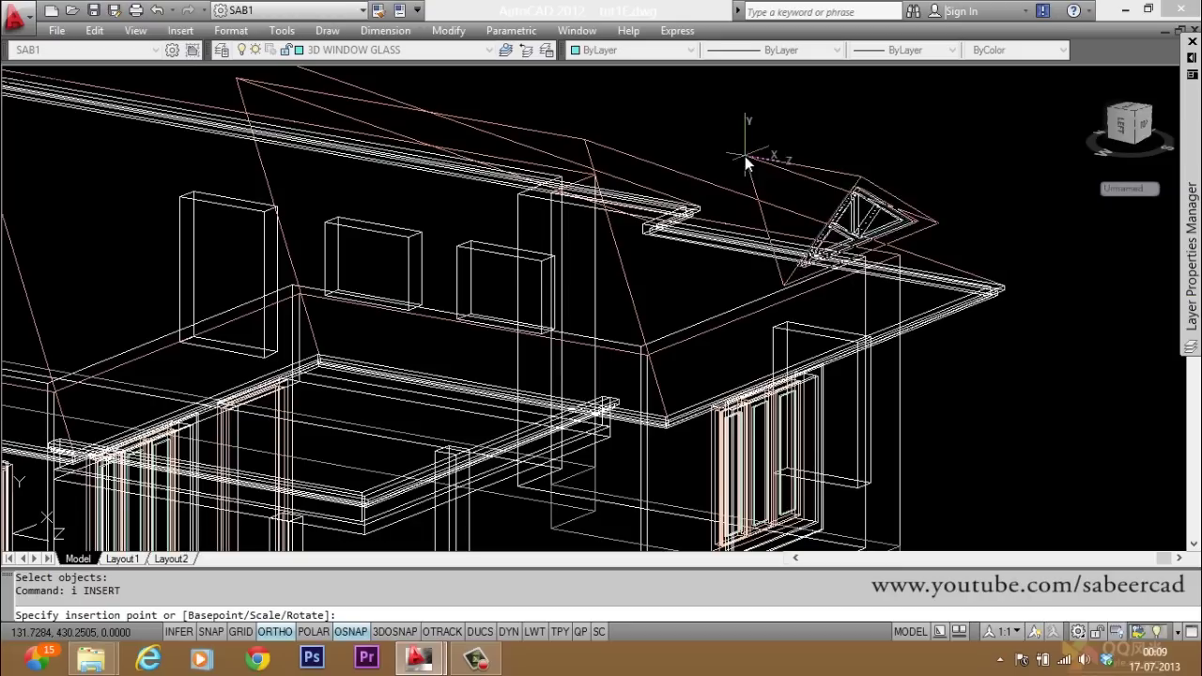
{"action": "scroll", "coordinate": [655, 172], "scroll_direction": "up", "scroll_amount": 2}
{"action": "left_click", "coordinate": [568, 143]}
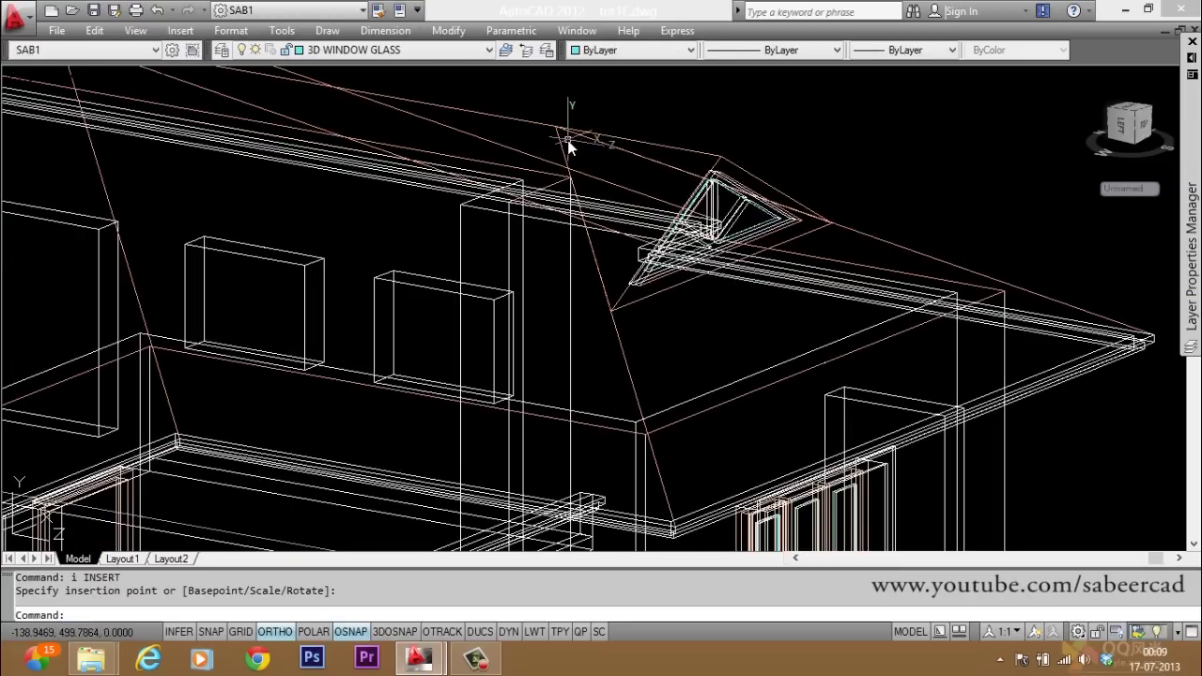
Examine the placed gable and the rest of the house roof, including the opposite wing's hip end
{"action": "scroll", "coordinate": [752, 254], "scroll_direction": "down", "scroll_amount": 5}
{"action": "scroll", "coordinate": [834, 211], "scroll_direction": "up", "scroll_amount": 4}
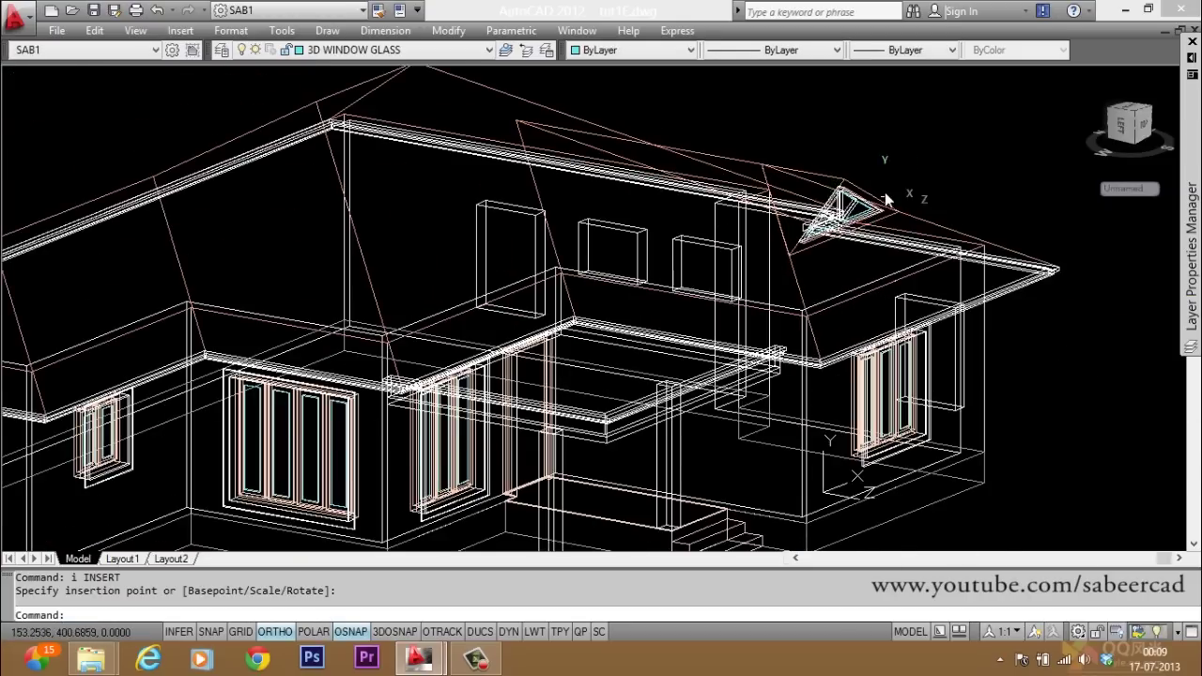
{"action": "scroll", "coordinate": [831, 223], "scroll_direction": "up", "scroll_amount": 1}
{"action": "key", "text": "Escape"}
{"action": "key", "text": "Escape"}
{"action": "scroll", "coordinate": [920, 263], "scroll_direction": "down", "scroll_amount": 1}
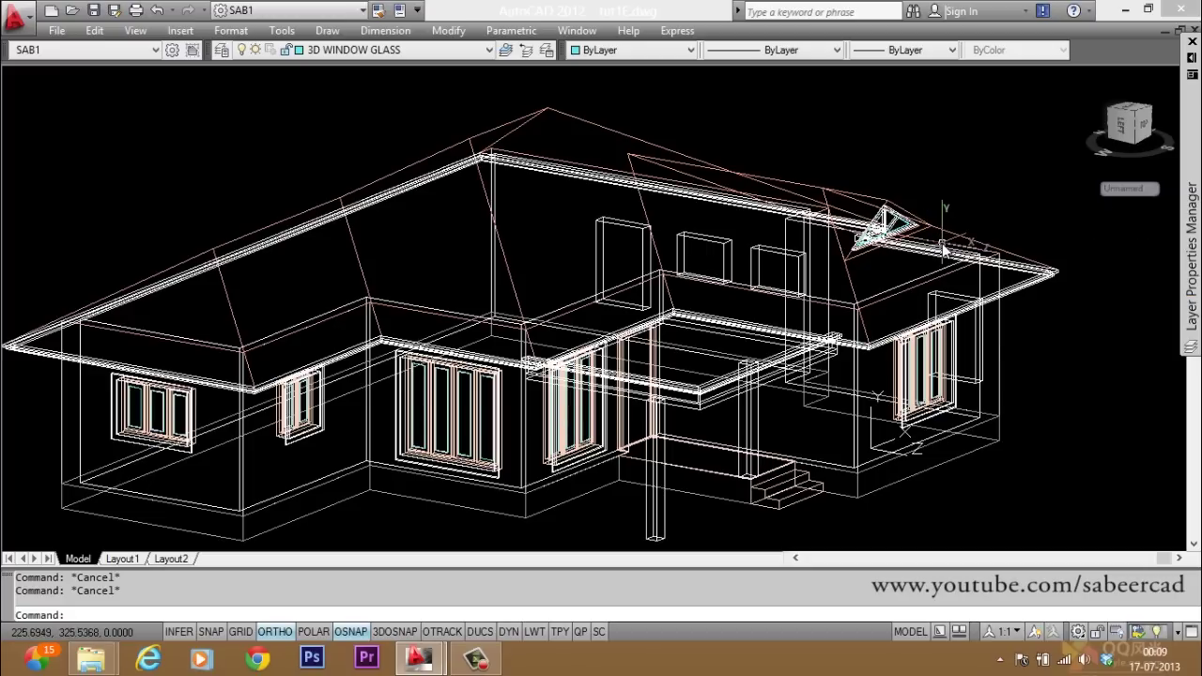
{"action": "left_click", "coordinate": [848, 211]}
{"action": "key", "text": "Escape"}
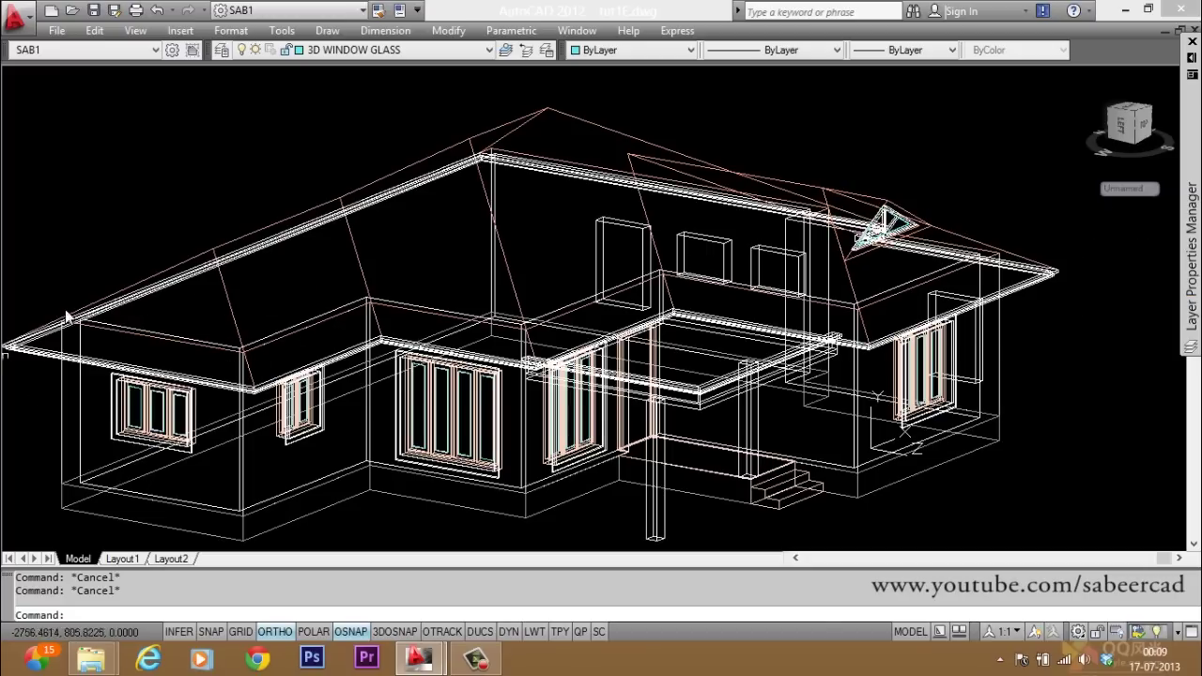
{"action": "scroll", "coordinate": [282, 282], "scroll_direction": "down", "scroll_amount": 3}
{"action": "scroll", "coordinate": [260, 326], "scroll_direction": "up", "scroll_amount": 5}
{"action": "scroll", "coordinate": [179, 386], "scroll_direction": "down", "scroll_amount": 3}
{"action": "scroll", "coordinate": [178, 386], "scroll_direction": "up", "scroll_amount": 3}
{"action": "scroll", "coordinate": [179, 386], "scroll_direction": "down", "scroll_amount": 1}
{"action": "scroll", "coordinate": [485, 252], "scroll_direction": "down", "scroll_amount": 3}
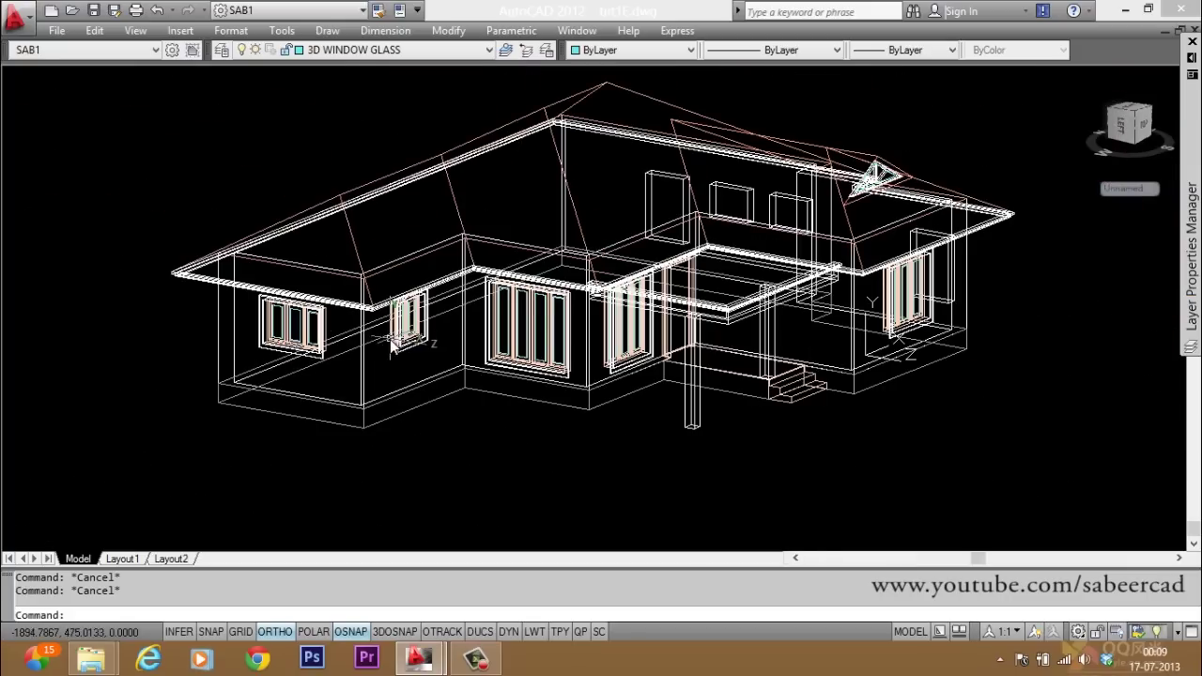
Align the UCS to the face of the opposite wing's end wall, which holds the three-pane window
{"action": "scroll", "coordinate": [282, 375], "scroll_direction": "up", "scroll_amount": 3}
{"action": "scroll", "coordinate": [272, 406], "scroll_direction": "up", "scroll_amount": 2}
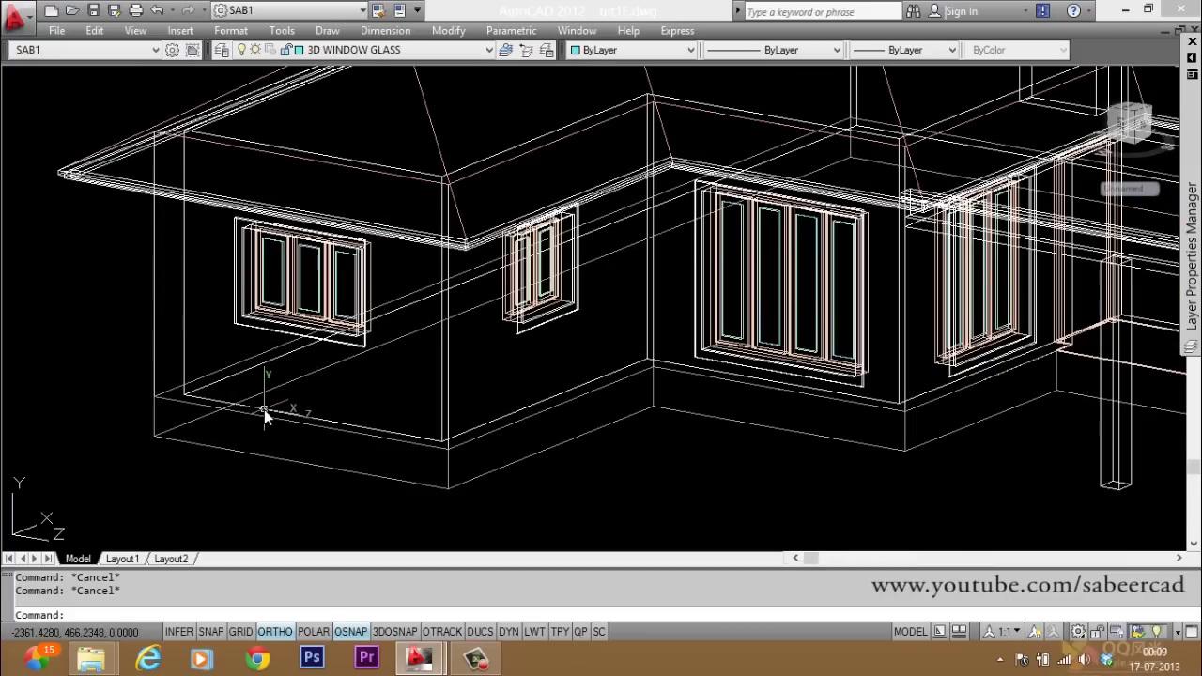
{"action": "type", "text": "ucs"}
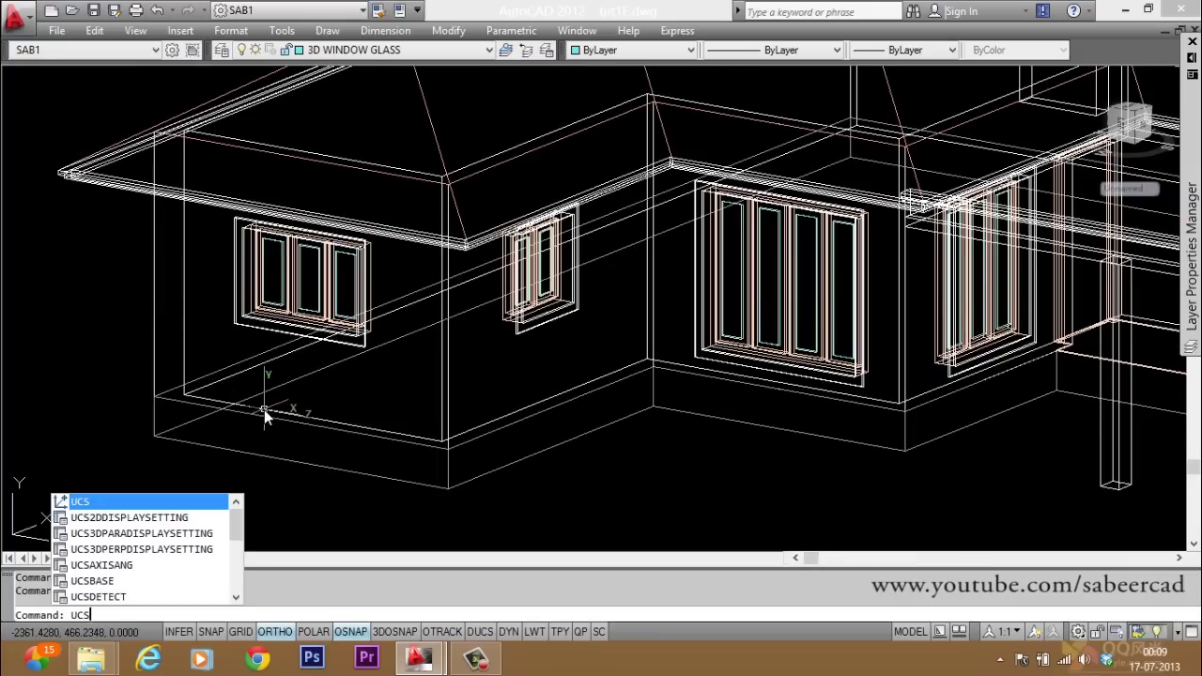
{"action": "key", "text": "Return"}
{"action": "type", "text": "f"}
{"action": "key", "text": "Return"}
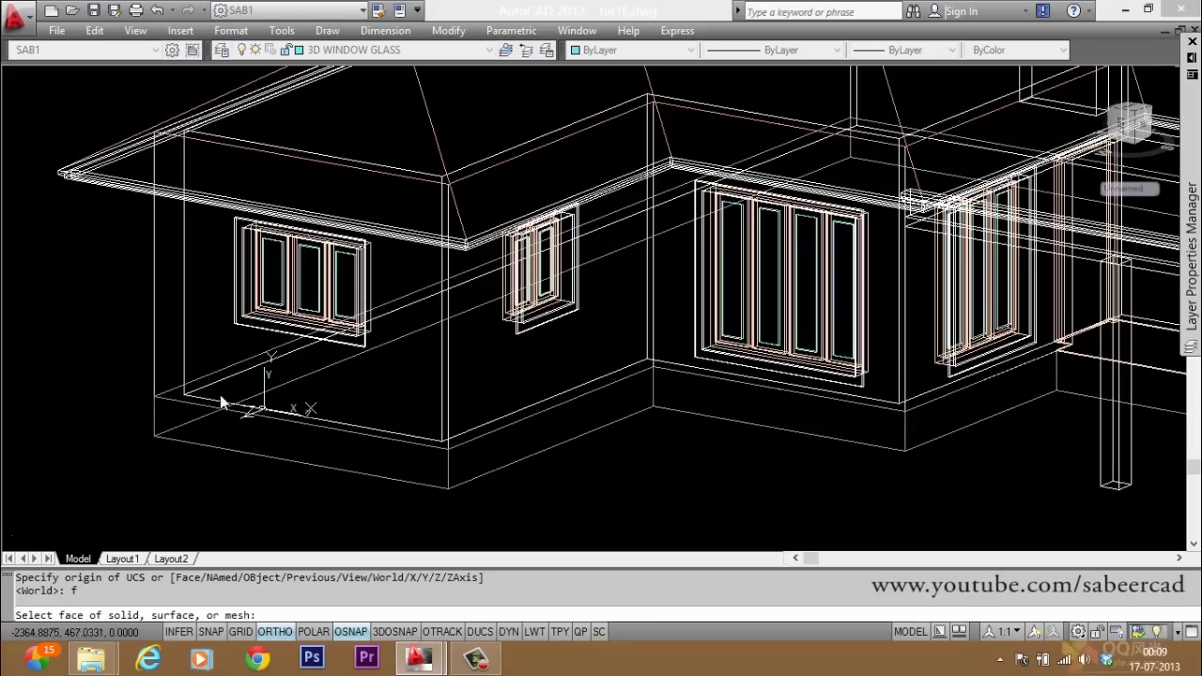
{"action": "left_click", "coordinate": [171, 373]}
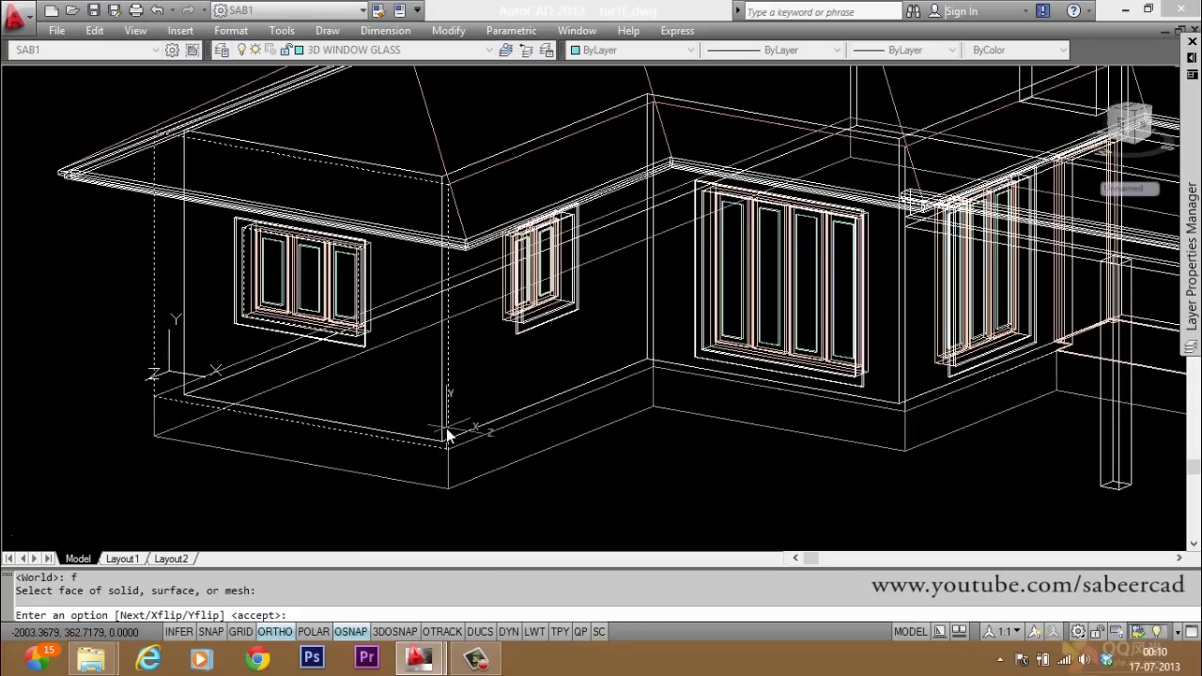
{"action": "key", "text": "Return"}
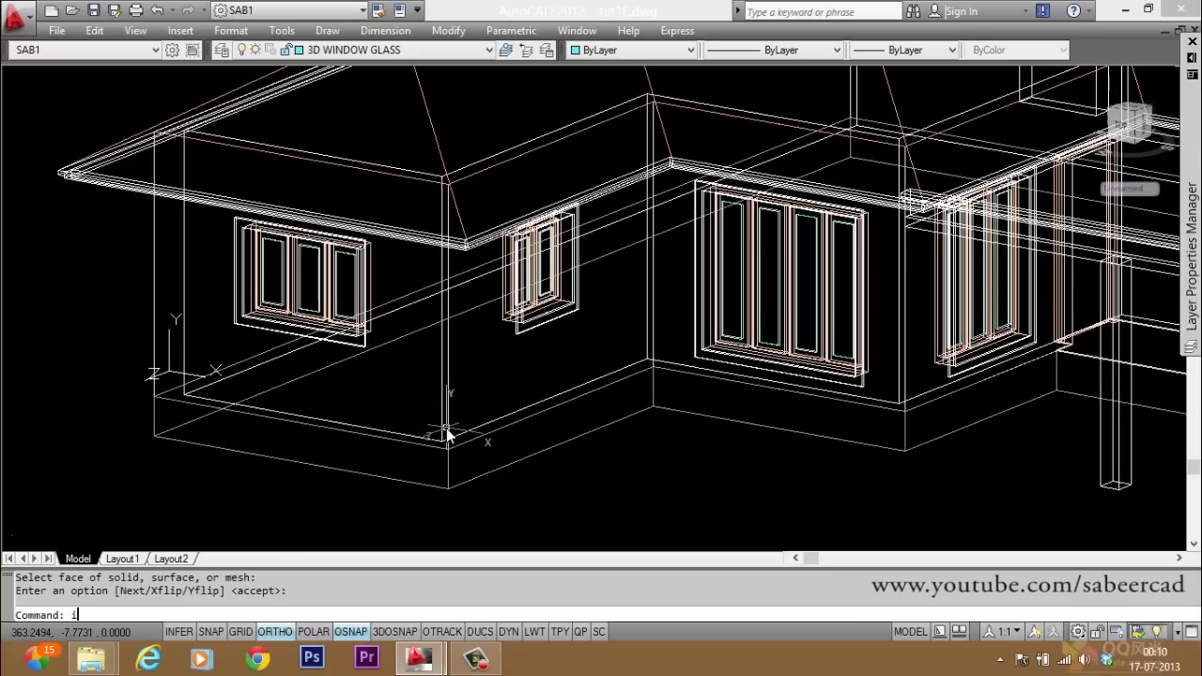
Insert the gable block at scale 1 at the ridge end of the opposite wing's roof, above its hip face
{"action": "type", "text": "i"}
{"action": "key", "text": "Return"}
{"action": "left_click", "coordinate": [587, 373]}
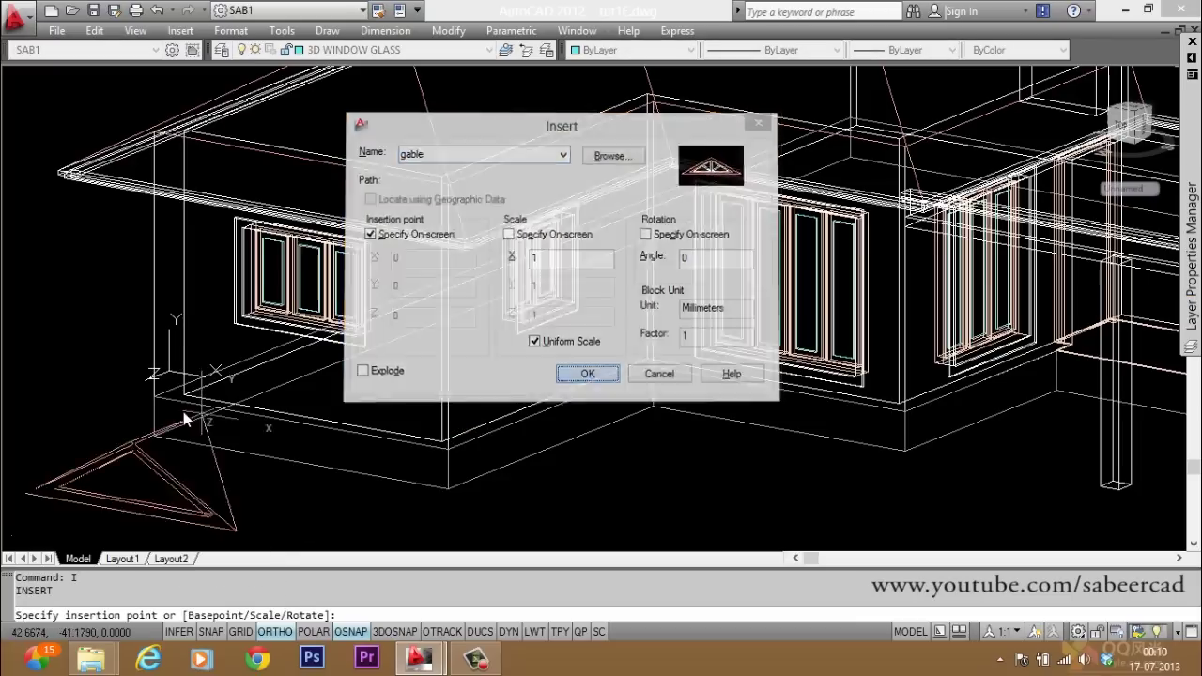
{"action": "scroll", "coordinate": [351, 230], "scroll_direction": "down", "scroll_amount": 2}
{"action": "scroll", "coordinate": [355, 273], "scroll_direction": "up", "scroll_amount": 4}
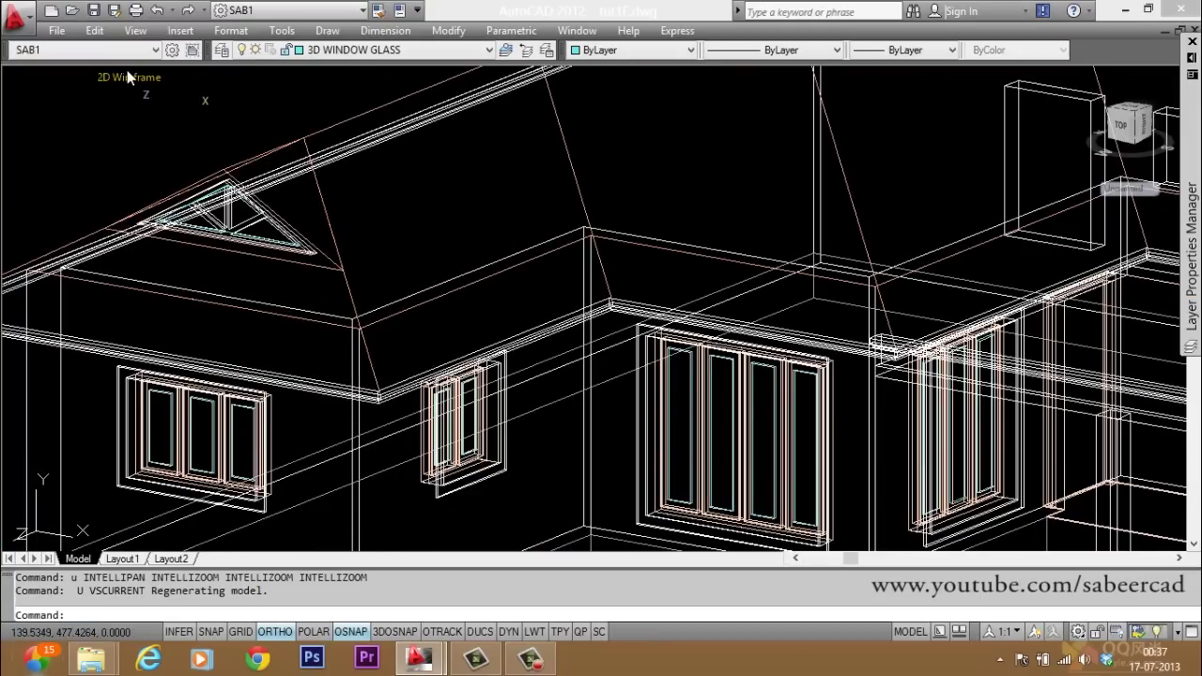
Switch the model's visual style from 2D Wireframe to Realistic to show the whole house shaded
{"action": "left_click", "coordinate": [129, 78]}
{"action": "left_click", "coordinate": [172, 175]}
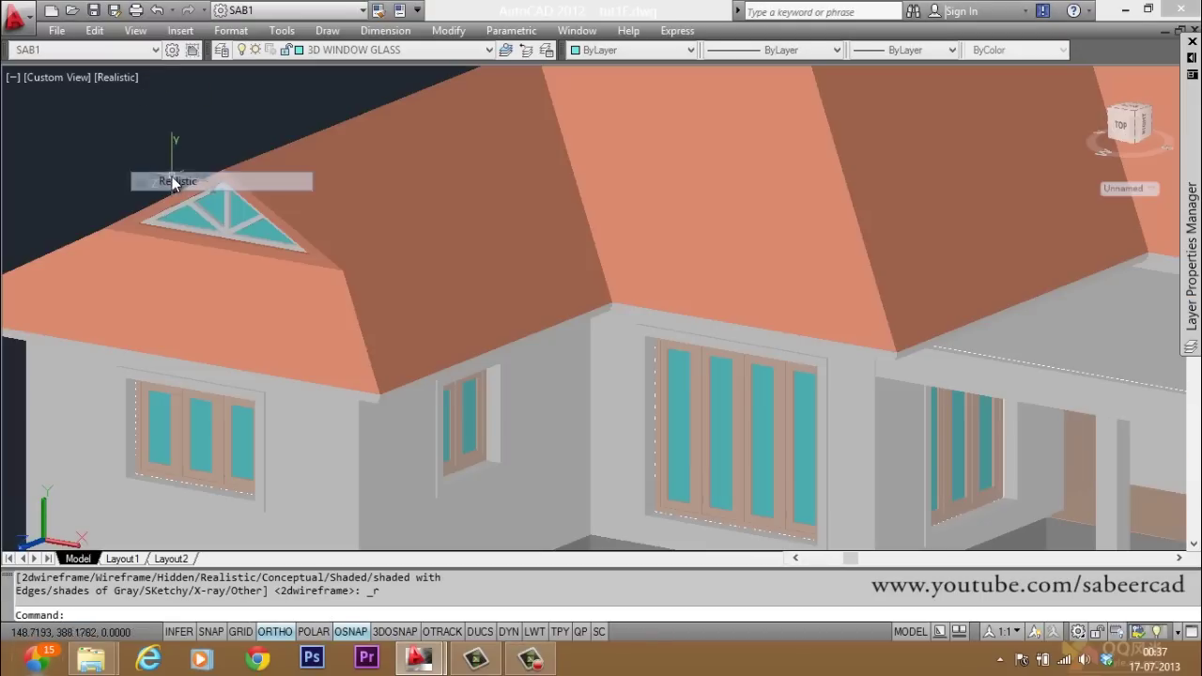
{"action": "scroll", "coordinate": [150, 333], "scroll_direction": "down", "scroll_amount": 4}
{"action": "scroll", "coordinate": [288, 338], "scroll_direction": "up", "scroll_amount": 2}
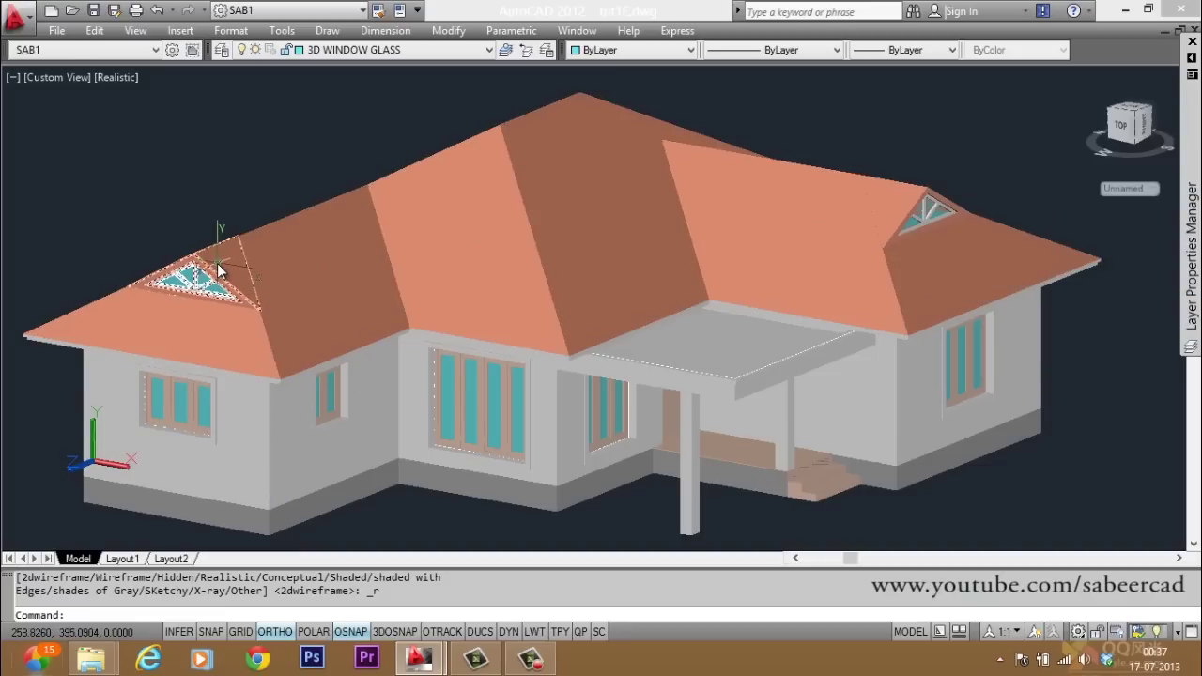
Examine how the newly inserted gable sits against the wing's roof slopes, up close and from a distance
{"action": "scroll", "coordinate": [245, 260], "scroll_direction": "up", "scroll_amount": 3}
{"action": "scroll", "coordinate": [247, 281], "scroll_direction": "down", "scroll_amount": 4}
{"action": "scroll", "coordinate": [240, 277], "scroll_direction": "up", "scroll_amount": 3}
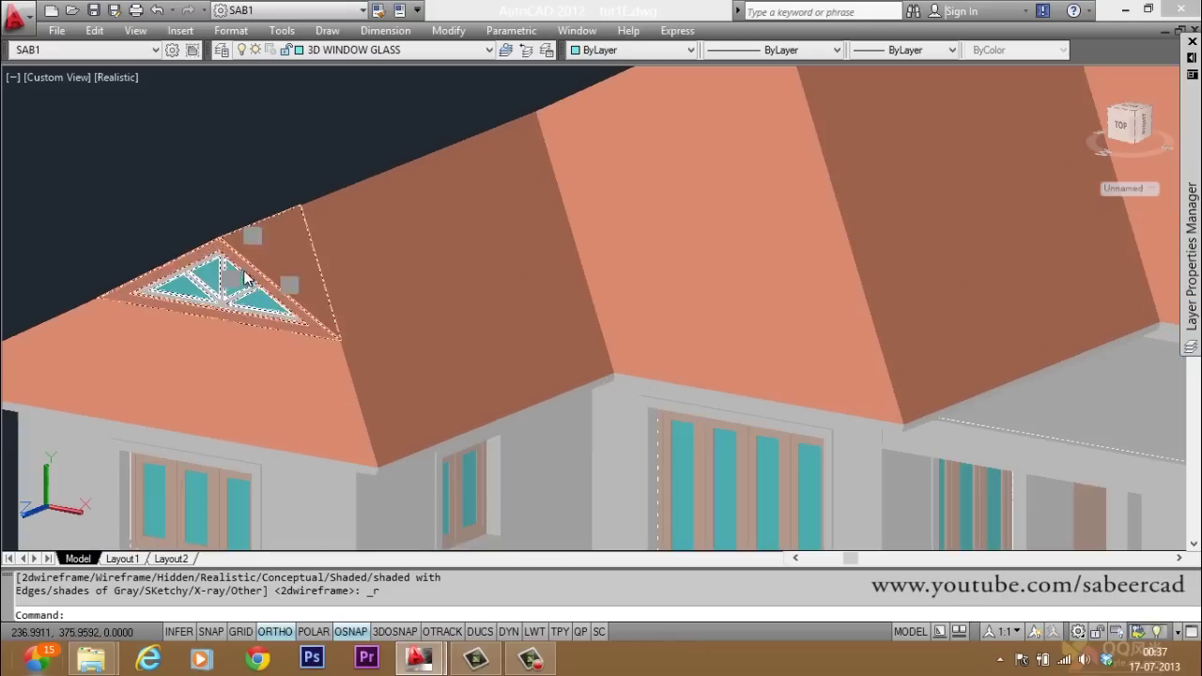
{"action": "scroll", "coordinate": [230, 270], "scroll_direction": "down", "scroll_amount": 4}
{"action": "scroll", "coordinate": [235, 268], "scroll_direction": "up", "scroll_amount": 5}
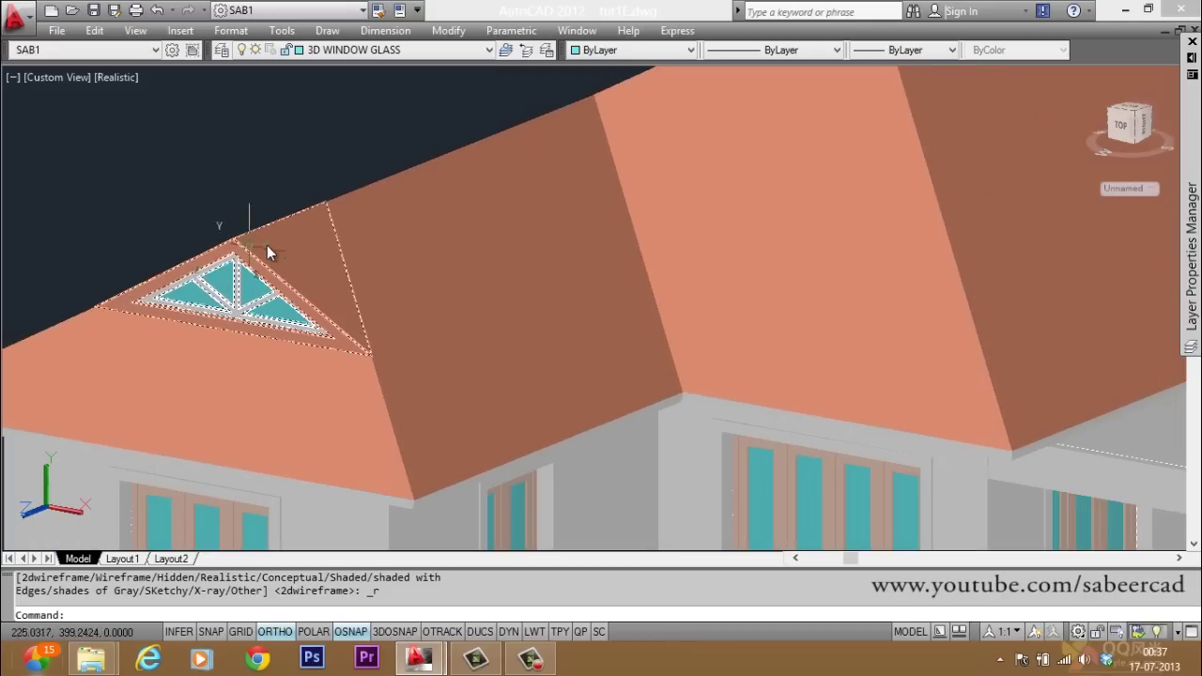
{"action": "scroll", "coordinate": [236, 268], "scroll_direction": "down", "scroll_amount": 5}
{"action": "scroll", "coordinate": [250, 269], "scroll_direction": "up", "scroll_amount": 2}
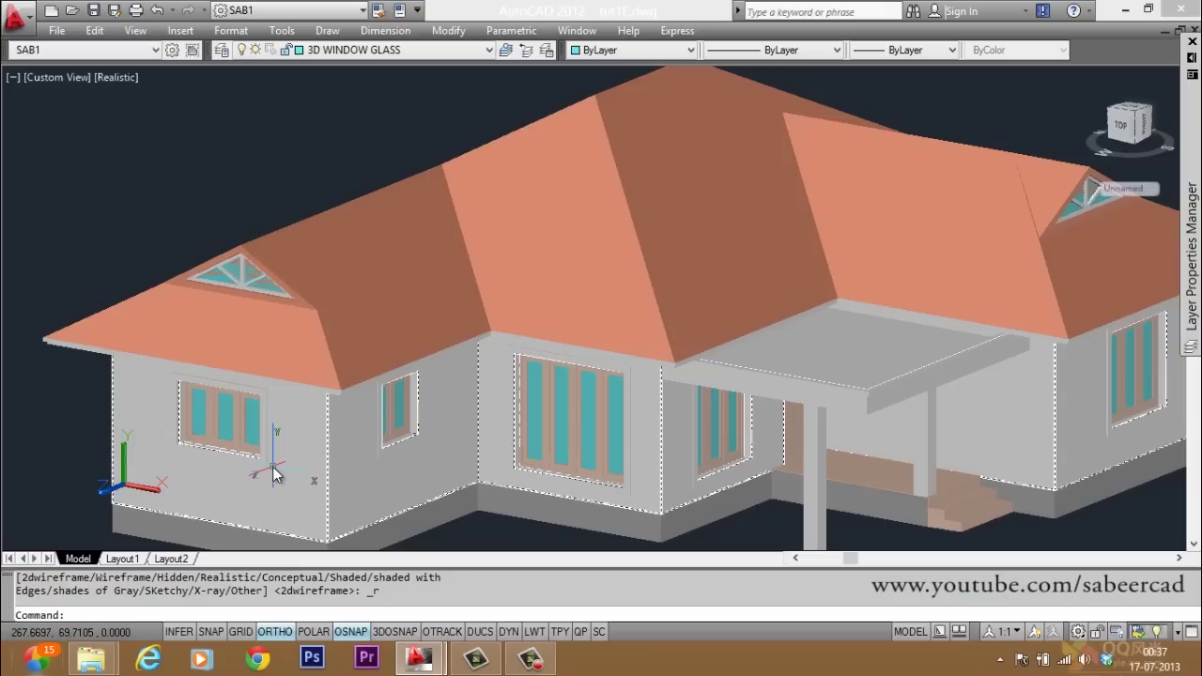
{"action": "scroll", "coordinate": [241, 204], "scroll_direction": "up", "scroll_amount": 3}
{"action": "left_click", "coordinate": [208, 197]}
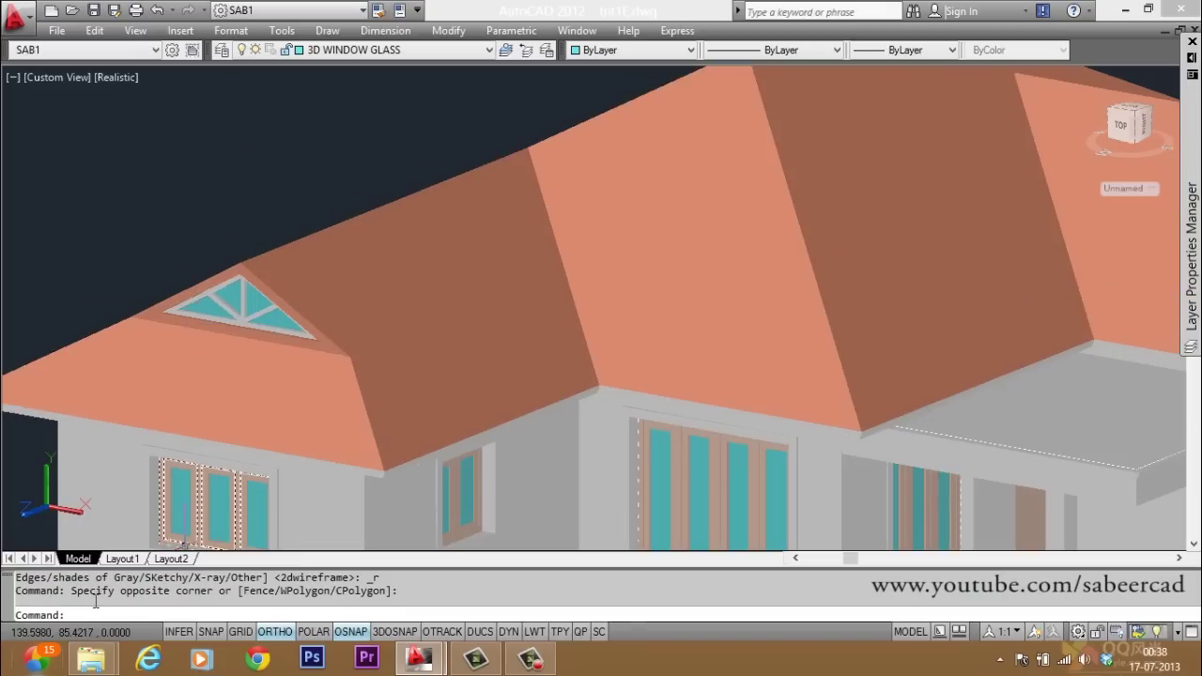
{"action": "scroll", "coordinate": [174, 438], "scroll_direction": "down", "scroll_amount": 3}
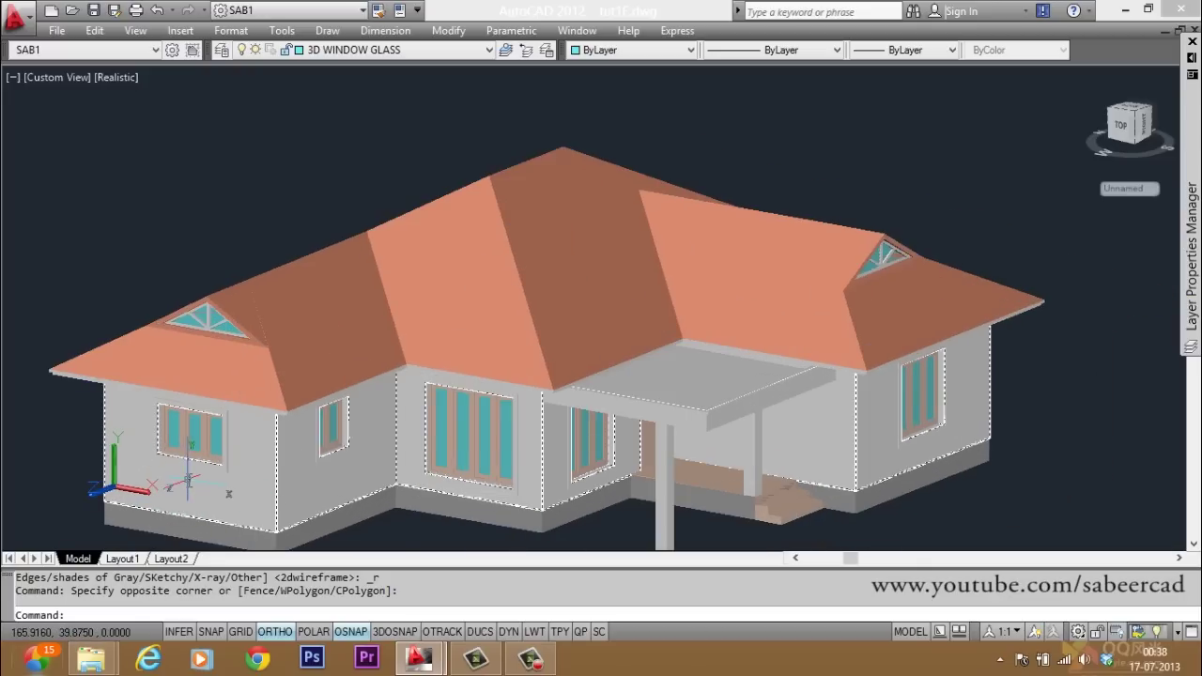
{"action": "scroll", "coordinate": [185, 401], "scroll_direction": "up", "scroll_amount": 4}
{"action": "left_click_drag", "start_coordinate": [182, 150], "coordinate": [91, 206]}
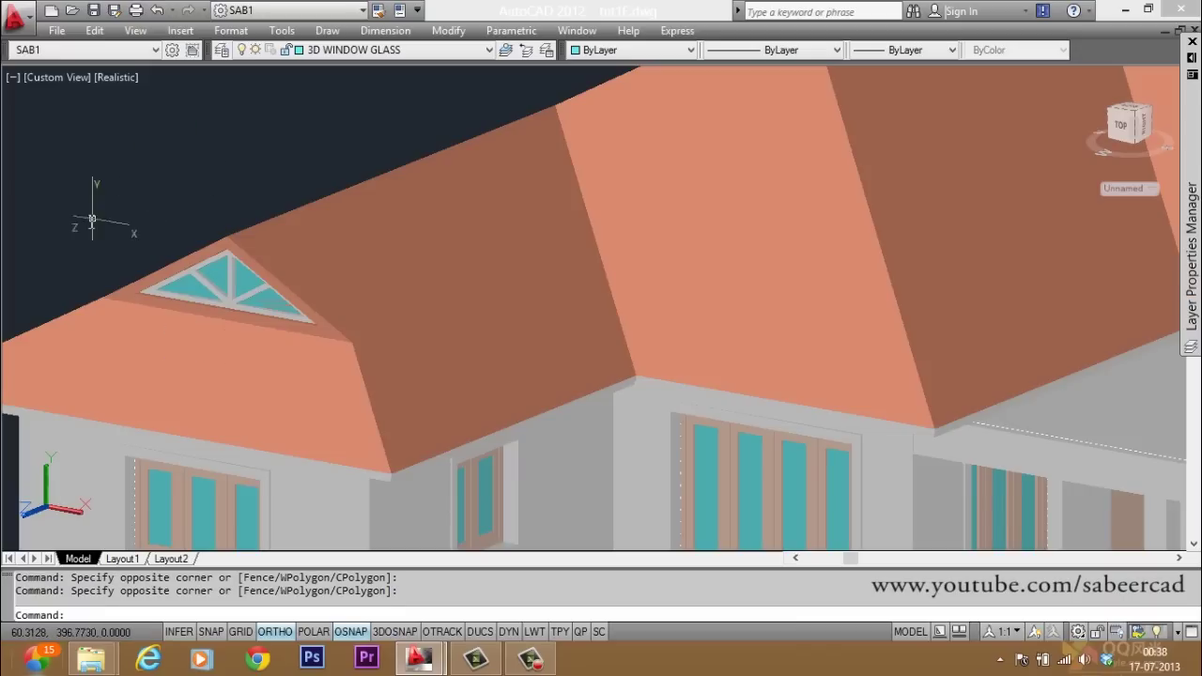
Try scaling the newly inserted gable block by a factor of 0.5 about the wing's ridge end
{"action": "type", "text": "scal"}
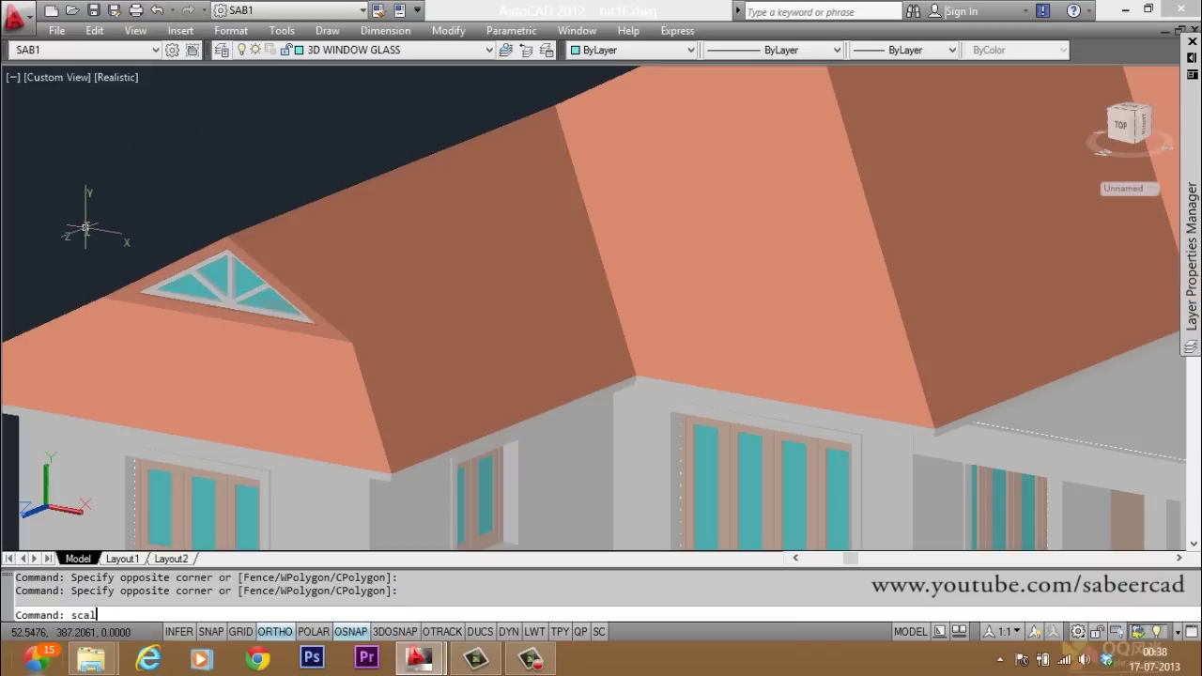
{"action": "type", "text": "e"}
{"action": "key", "text": "Return"}
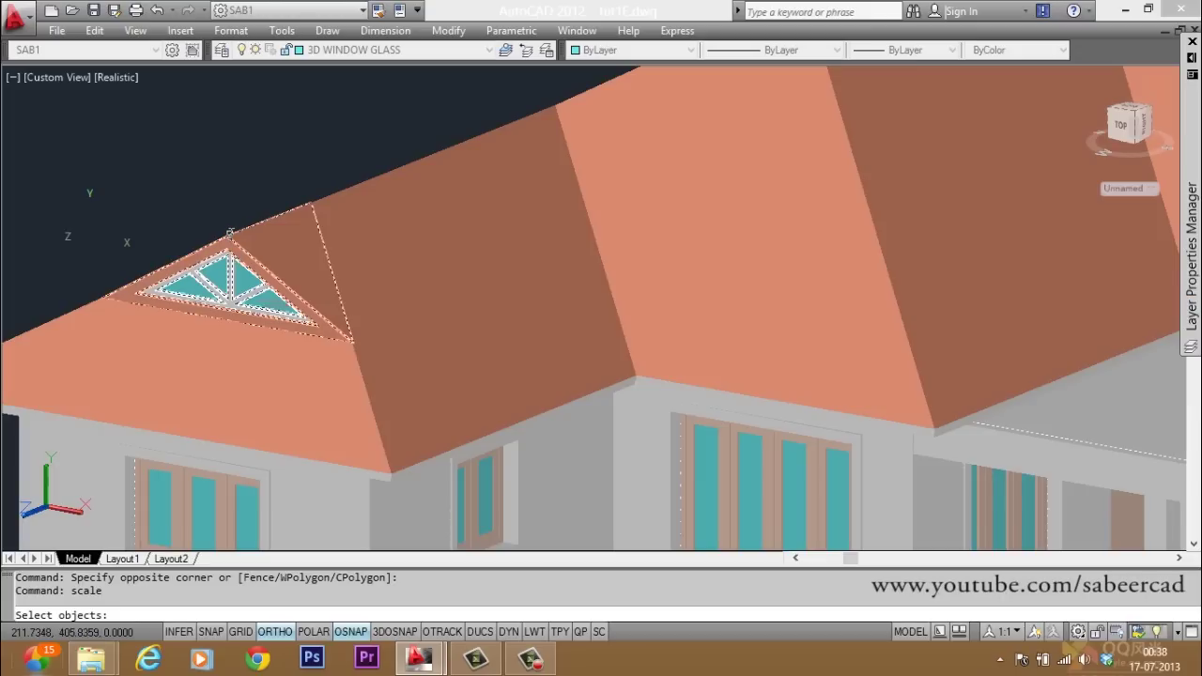
{"action": "left_click", "coordinate": [230, 233]}
{"action": "key", "text": "Return"}
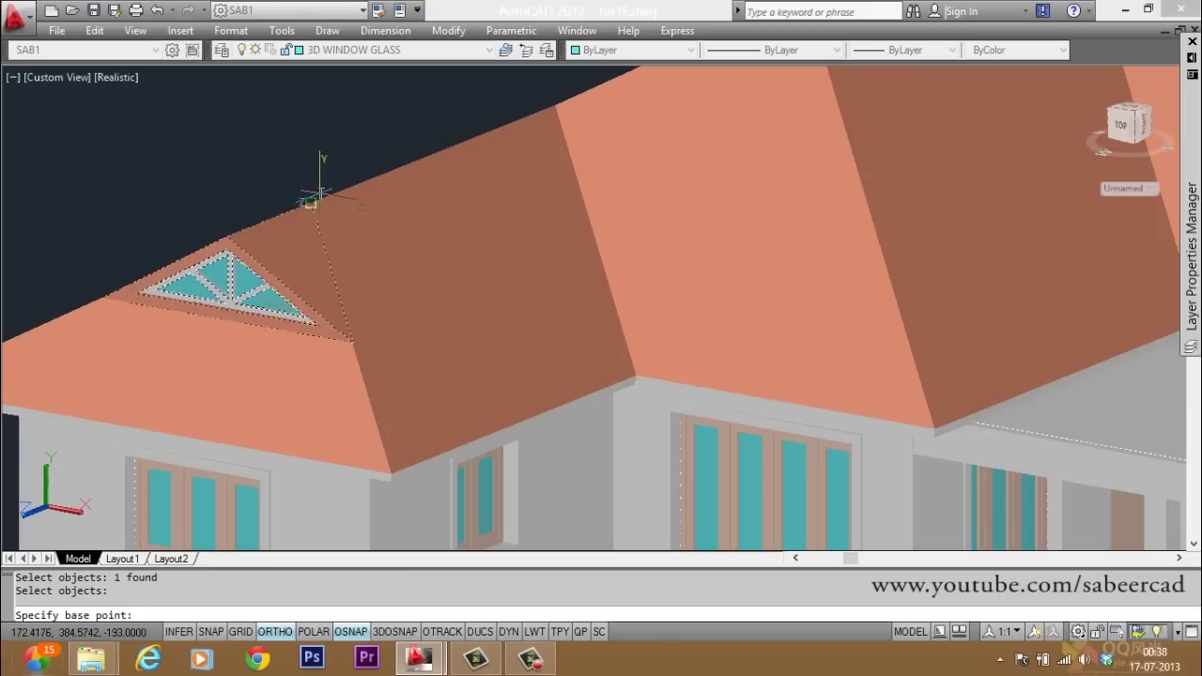
{"action": "left_click", "coordinate": [318, 197]}
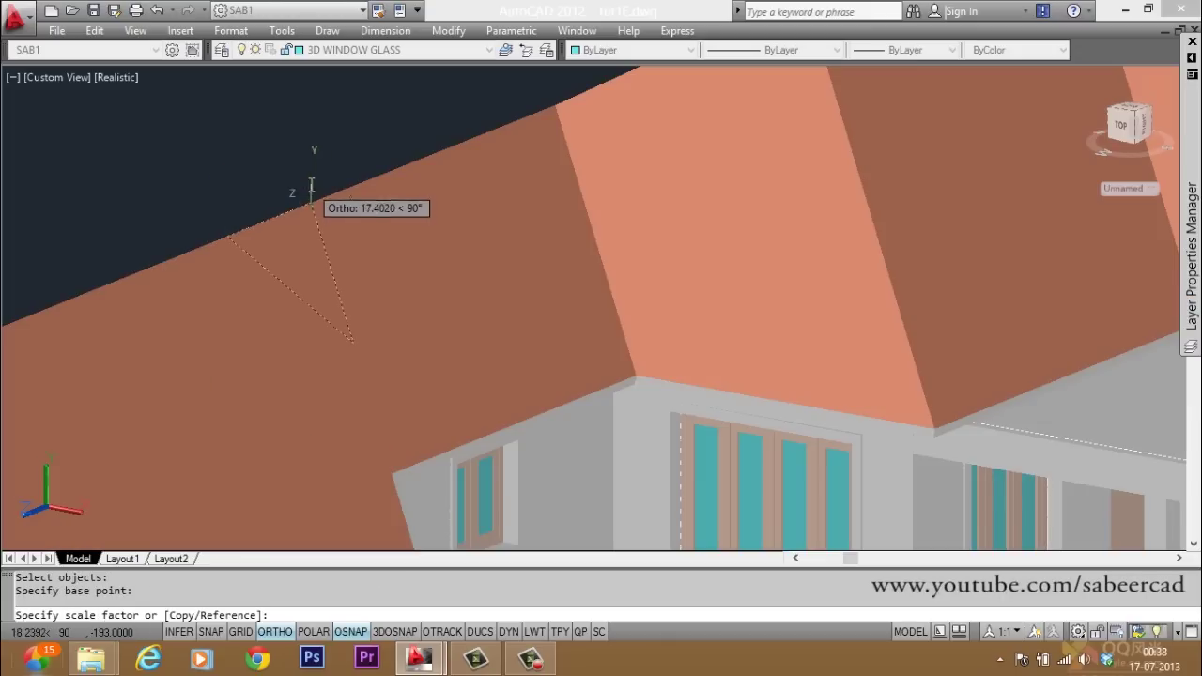
{"action": "scroll", "coordinate": [303, 147], "scroll_direction": "down", "scroll_amount": 2}
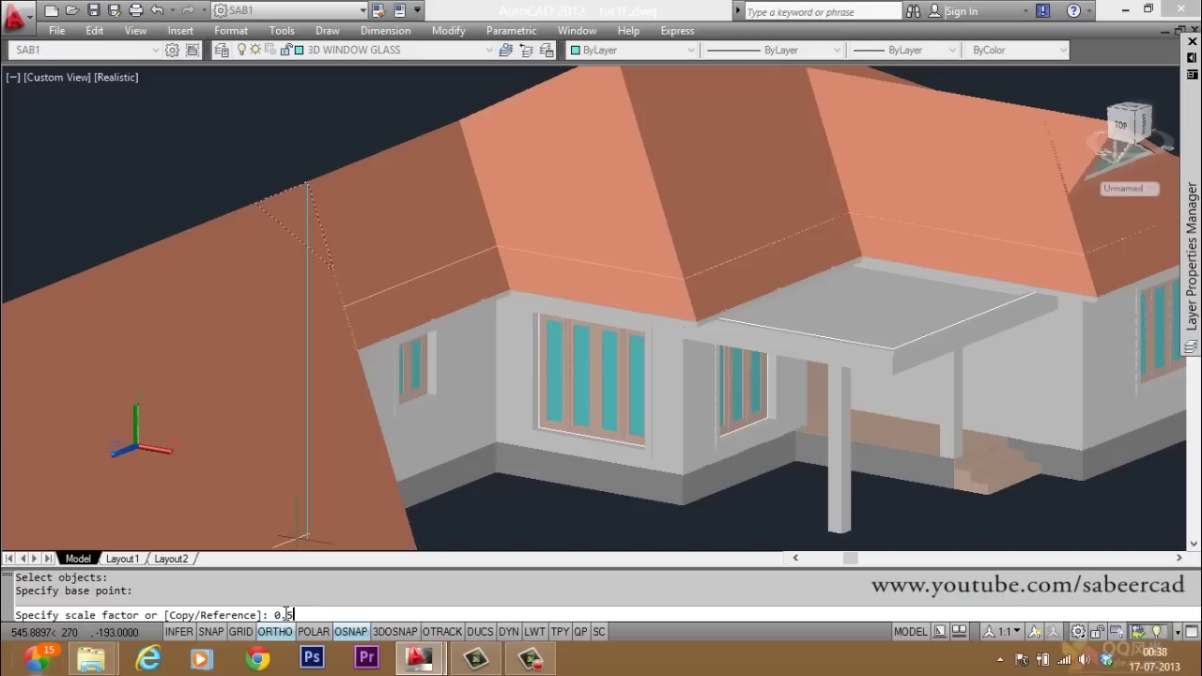
{"action": "key", "text": "Return"}
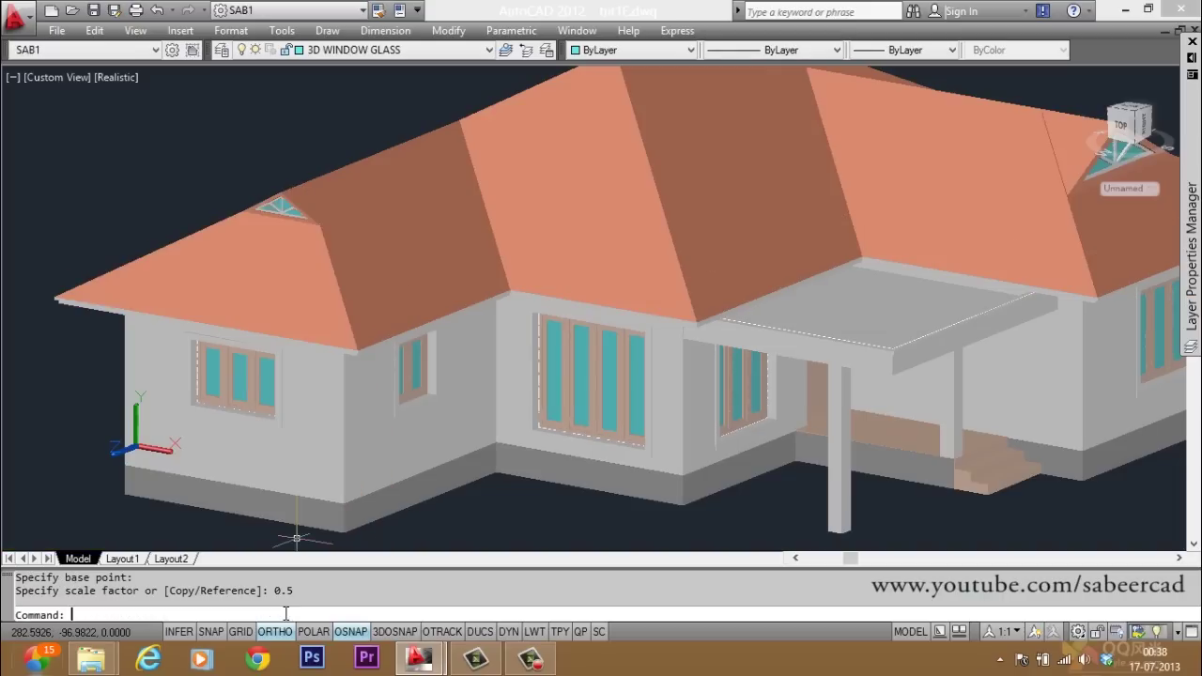
Examine the reduced gable's fit against the ridge and the hip face of the wing's roof
{"action": "scroll", "coordinate": [209, 188], "scroll_direction": "up", "scroll_amount": 3}
{"action": "scroll", "coordinate": [331, 202], "scroll_direction": "up", "scroll_amount": 2}
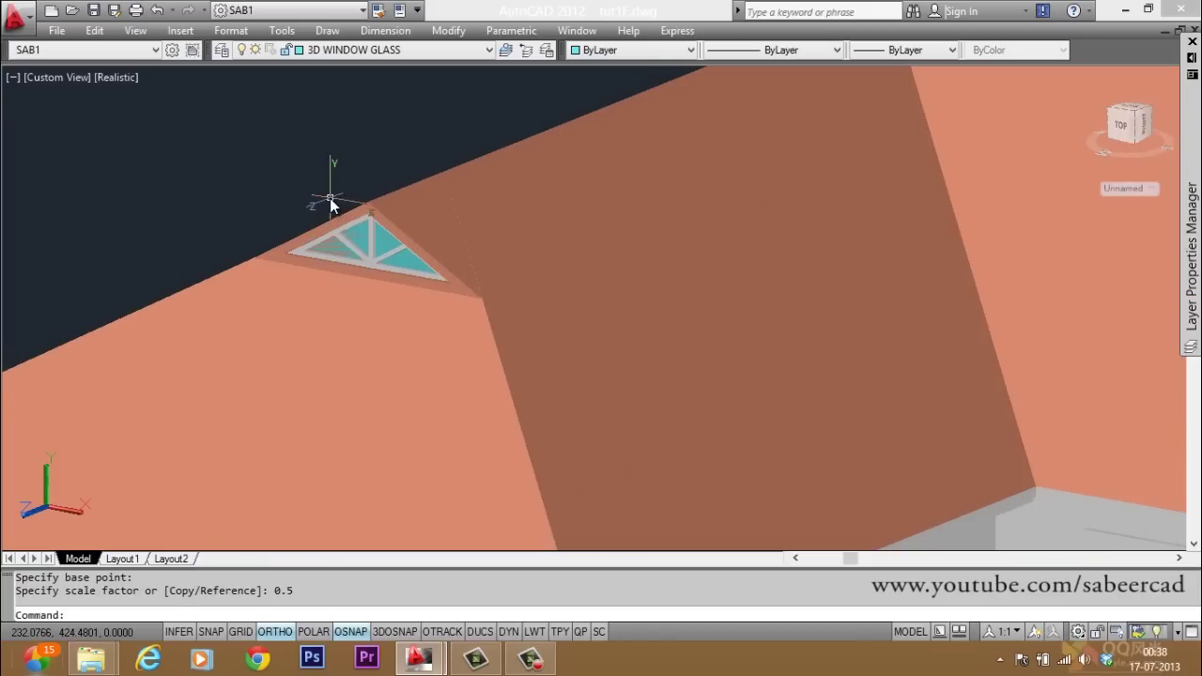
{"action": "scroll", "coordinate": [331, 202], "scroll_direction": "down", "scroll_amount": 2}
{"action": "left_click", "coordinate": [396, 211]}
{"action": "key", "text": "Escape"}
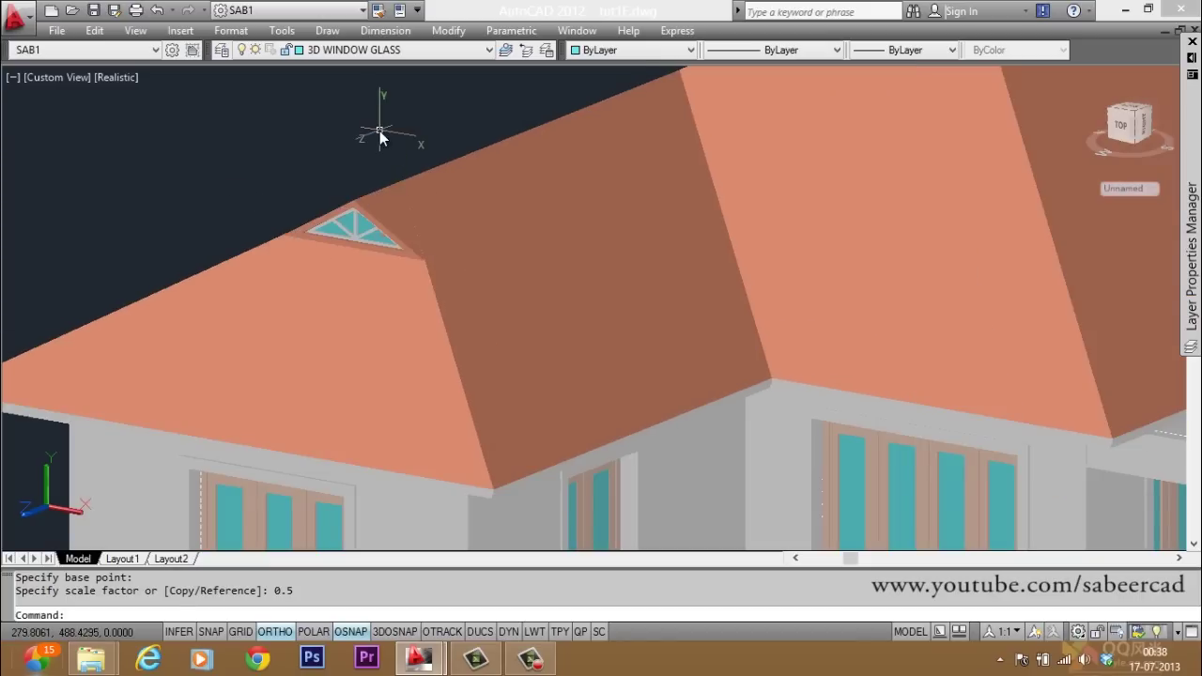
{"action": "left_click", "coordinate": [404, 355]}
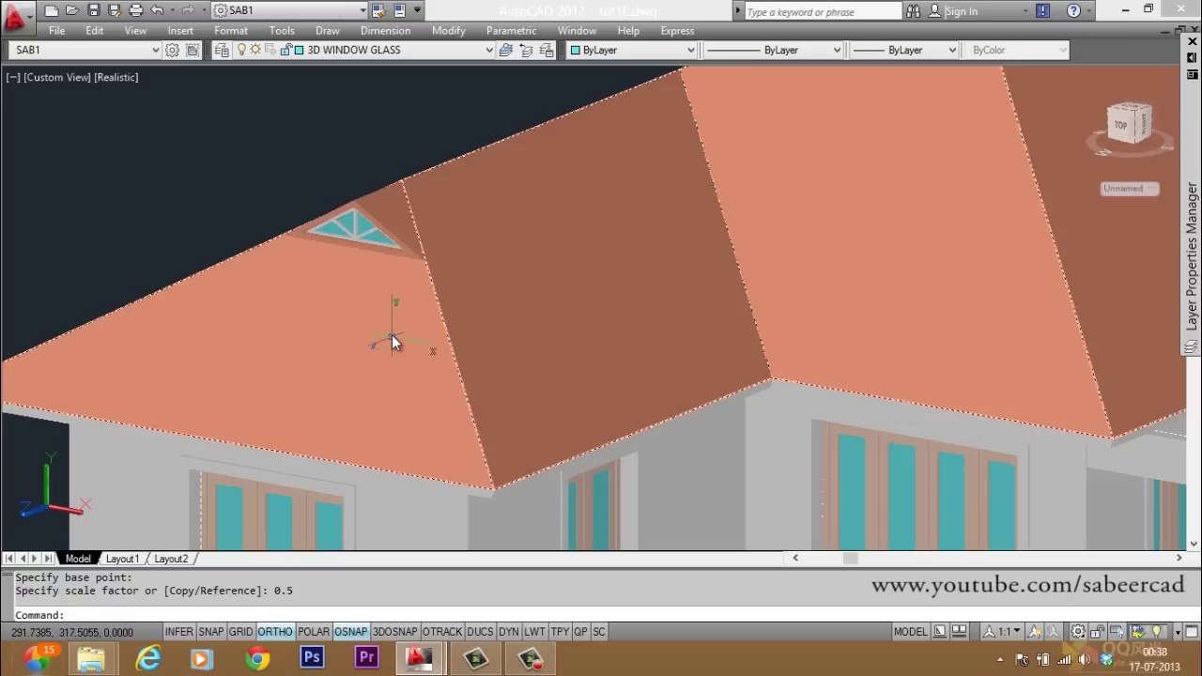
{"action": "left_click", "coordinate": [296, 159]}
{"action": "left_click", "coordinate": [231, 174]}
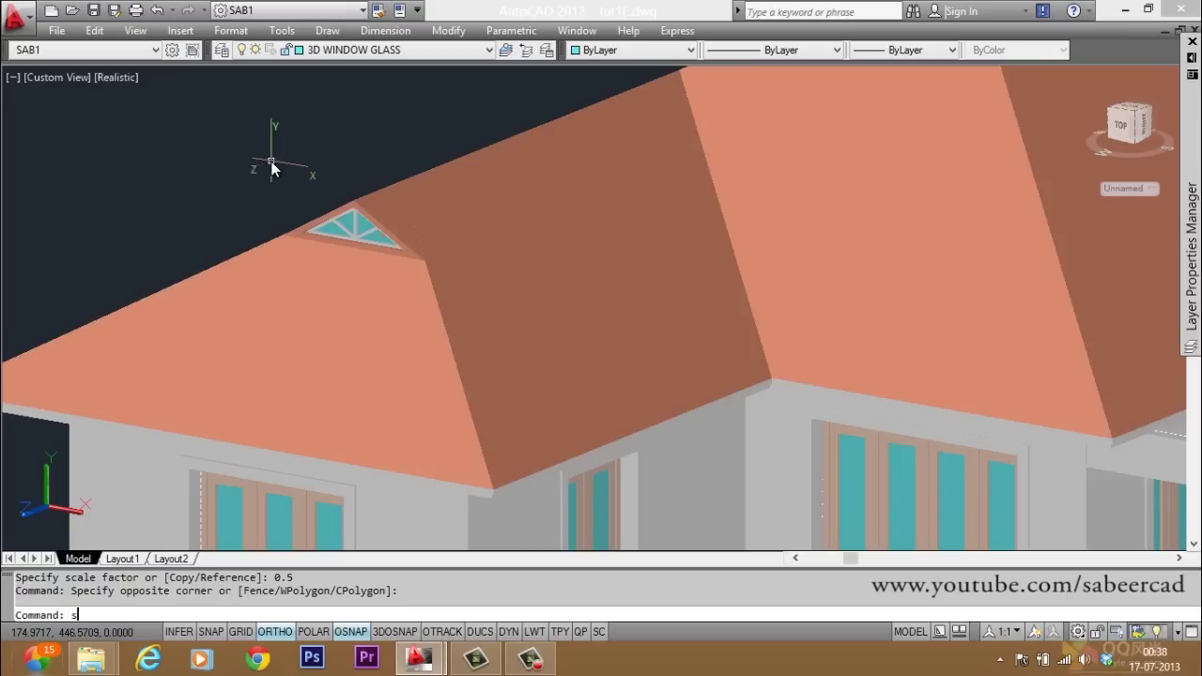
Try scaling the reduced gable block by a factor of 3 about the wing's ridge end and check its fit
{"action": "type", "text": "scale"}
{"action": "key", "text": "Return"}
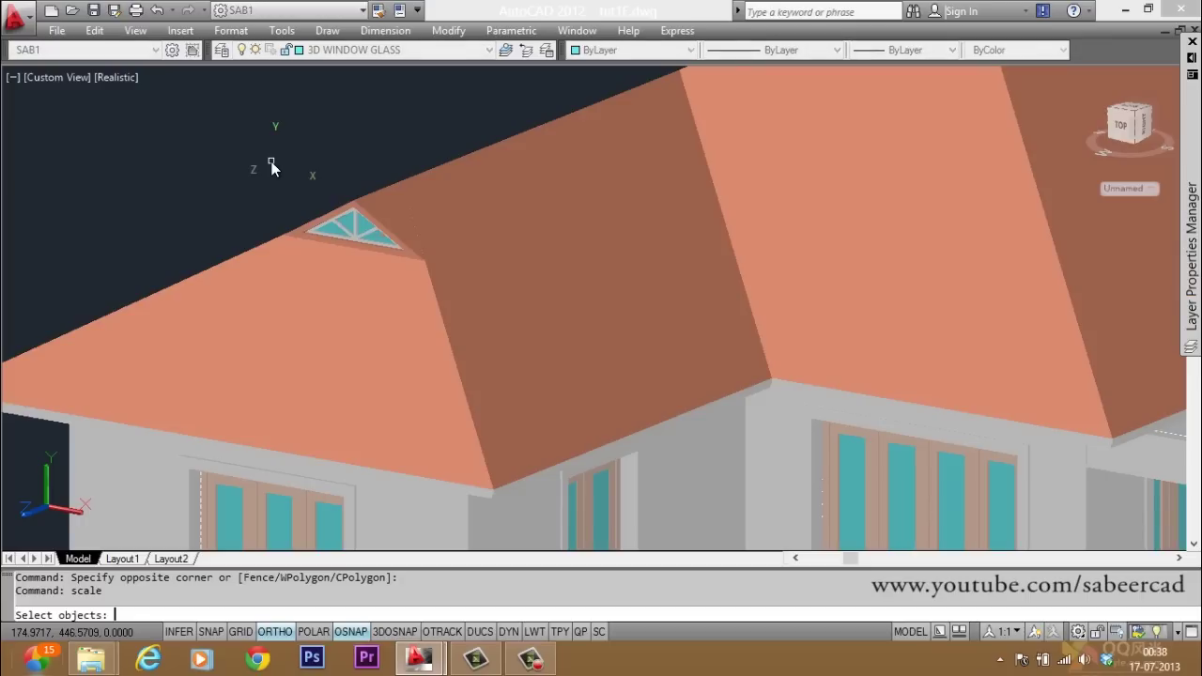
{"action": "left_click", "coordinate": [352, 203]}
{"action": "key", "text": "Return"}
{"action": "left_click", "coordinate": [420, 184]}
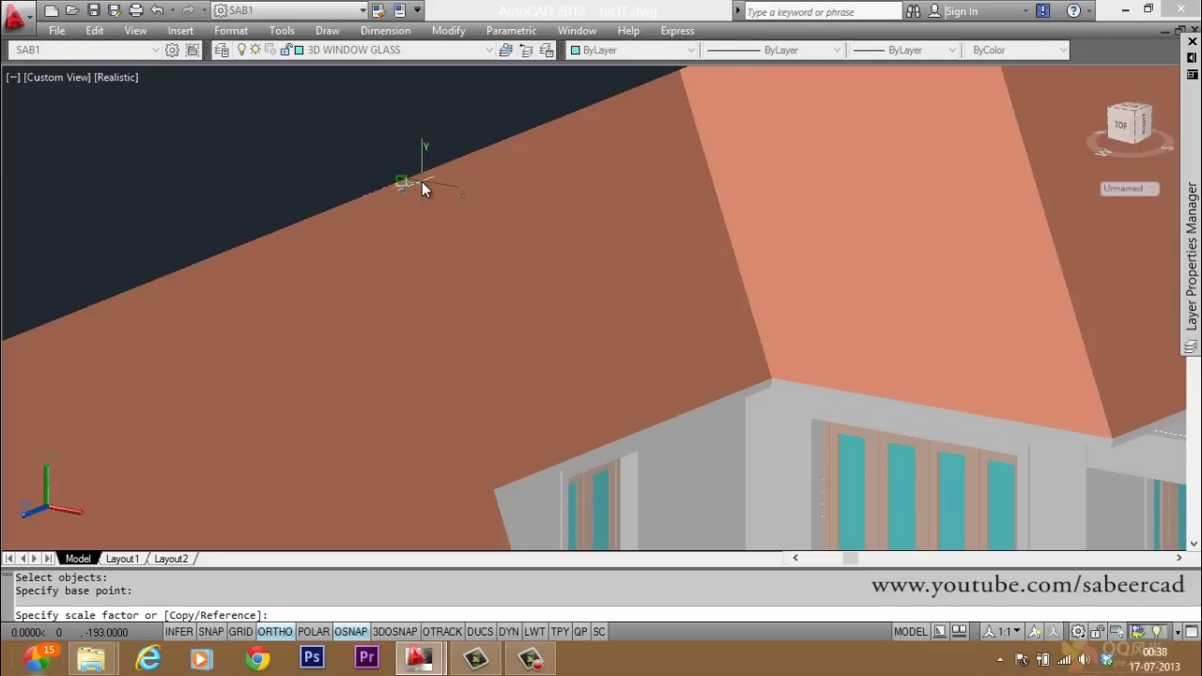
{"action": "type", "text": "3"}
{"action": "key", "text": "Return"}
{"action": "scroll", "coordinate": [422, 181], "scroll_direction": "down", "scroll_amount": 3}
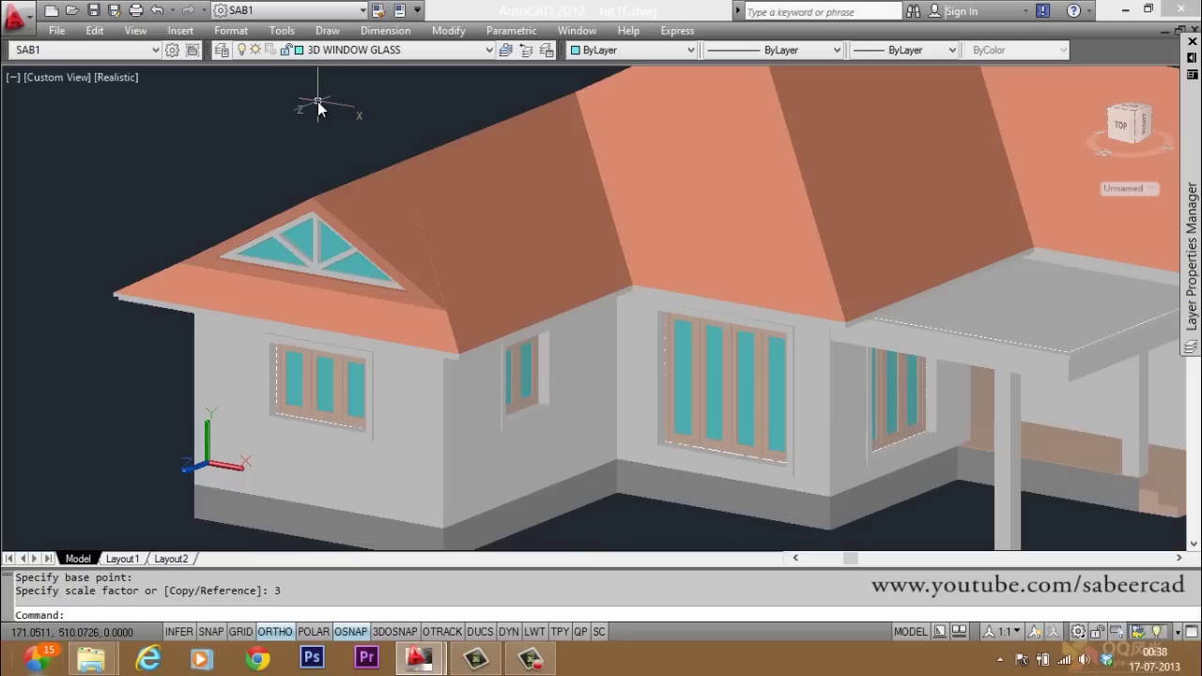
{"action": "scroll", "coordinate": [319, 108], "scroll_direction": "up", "scroll_amount": 3}
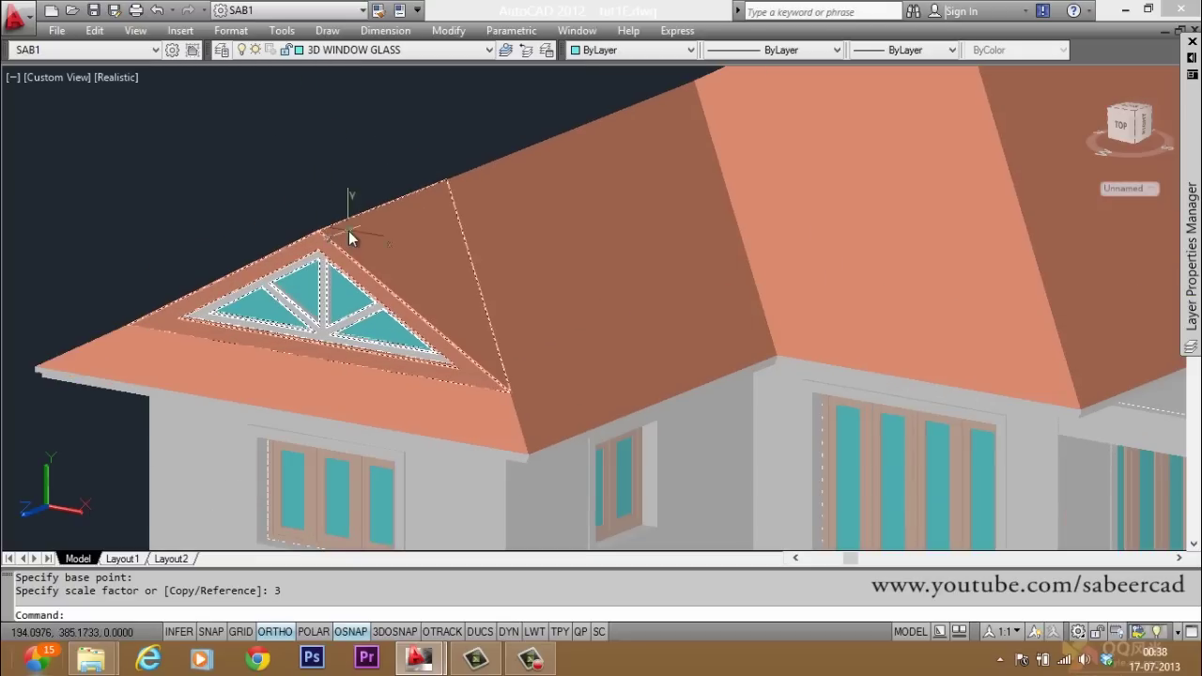
{"action": "left_click", "coordinate": [308, 148]}
{"action": "left_click", "coordinate": [312, 159]}
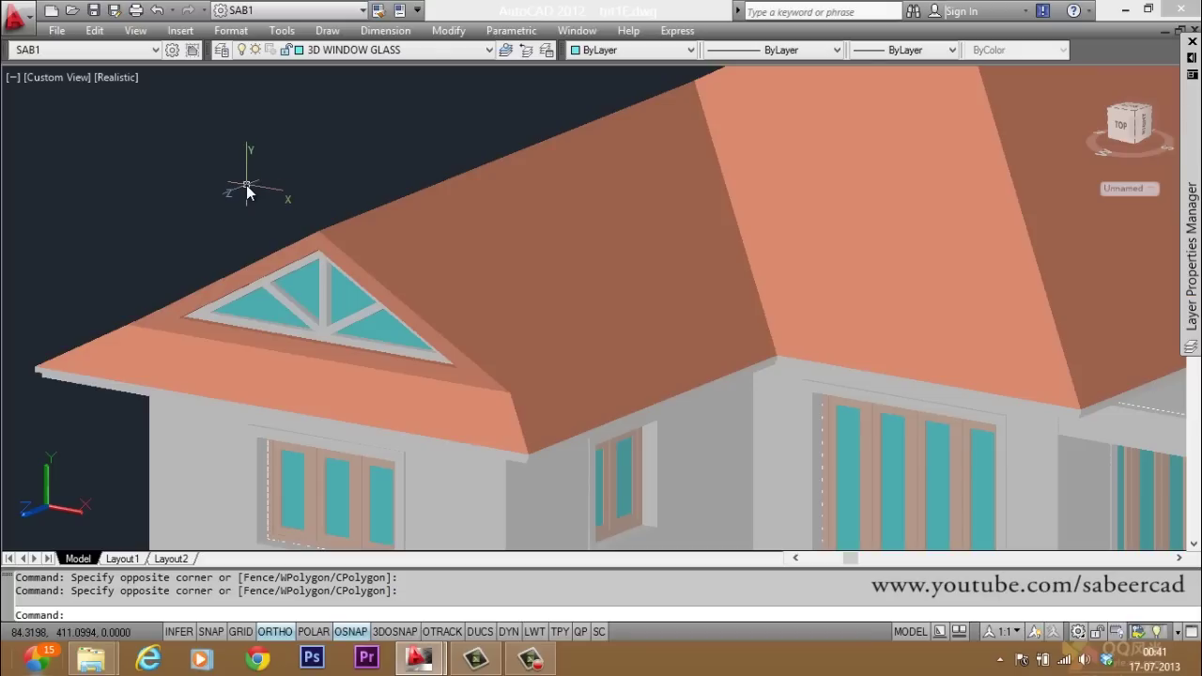
Undo both scale operations on the wing's gable block and view the whole house
{"action": "type", "text": "u"}
{"action": "key", "text": "Return"}
{"action": "key", "text": "Return"}
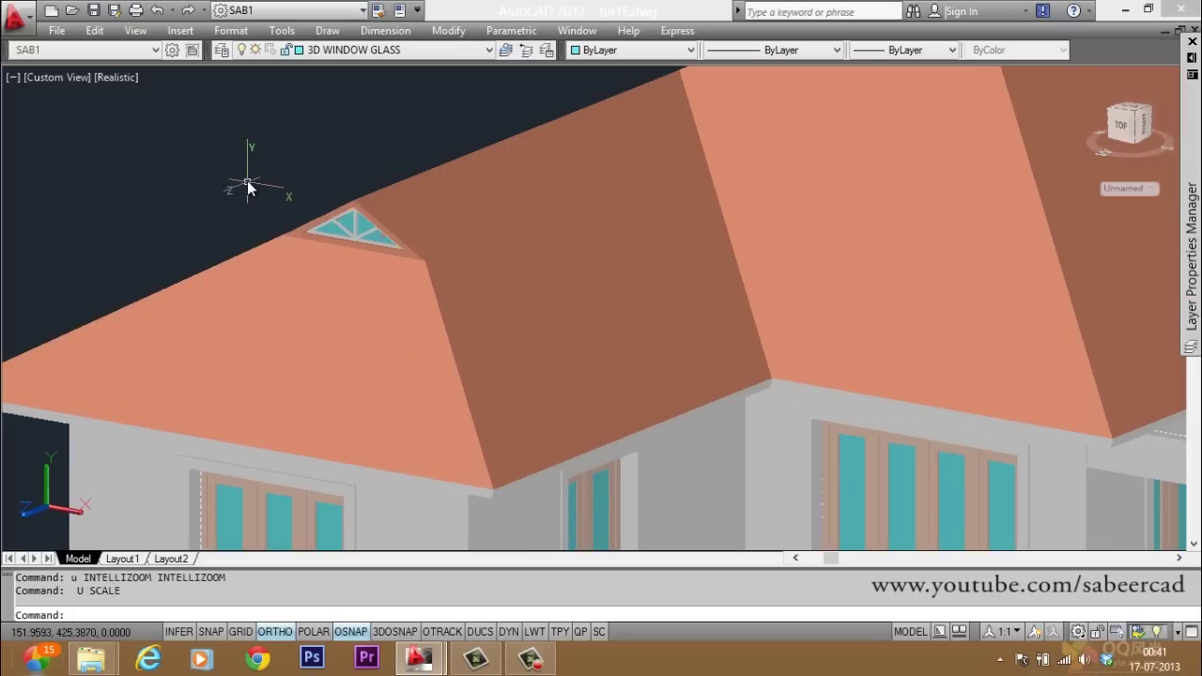
{"action": "scroll", "coordinate": [247, 181], "scroll_direction": "down", "scroll_amount": 5}
{"action": "scroll", "coordinate": [247, 181], "scroll_direction": "up", "scroll_amount": 5}
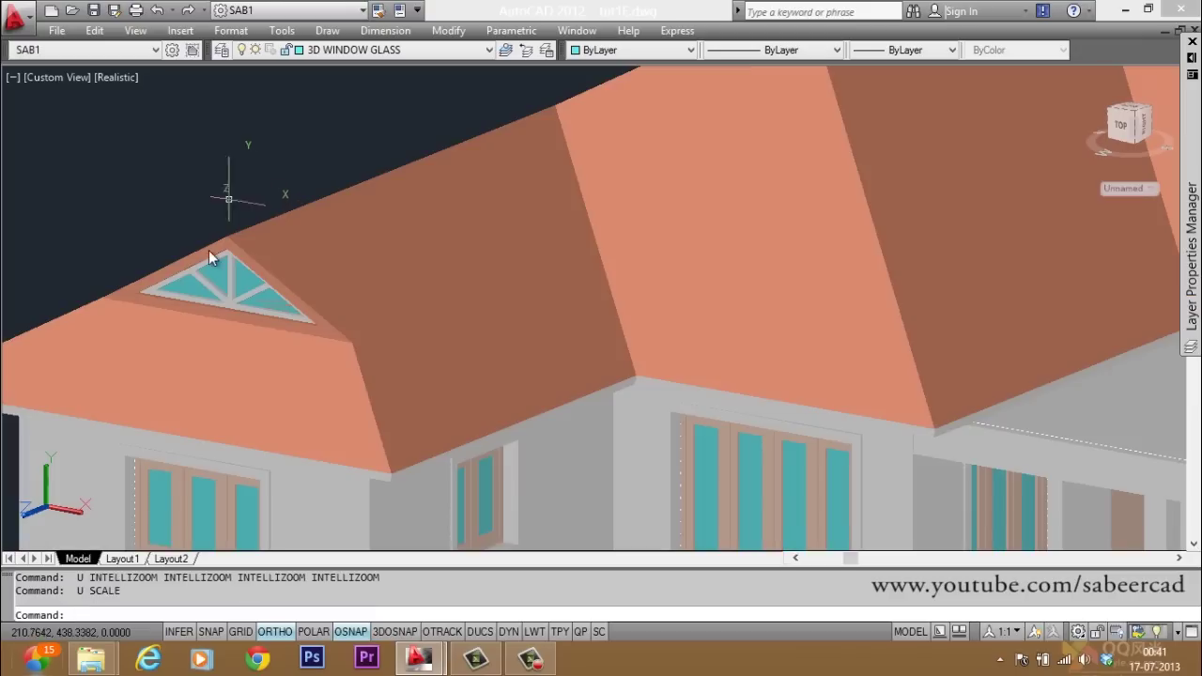
{"action": "scroll", "coordinate": [219, 263], "scroll_direction": "down", "scroll_amount": 5}
{"action": "scroll", "coordinate": [219, 263], "scroll_direction": "up", "scroll_amount": 2}
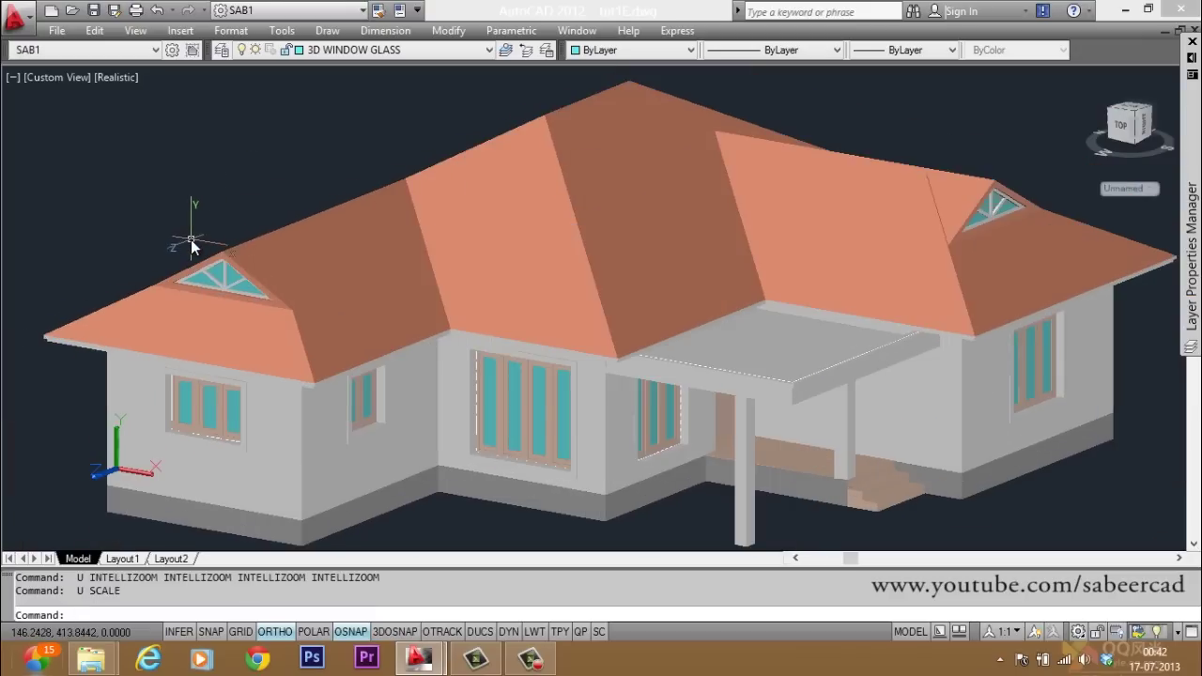